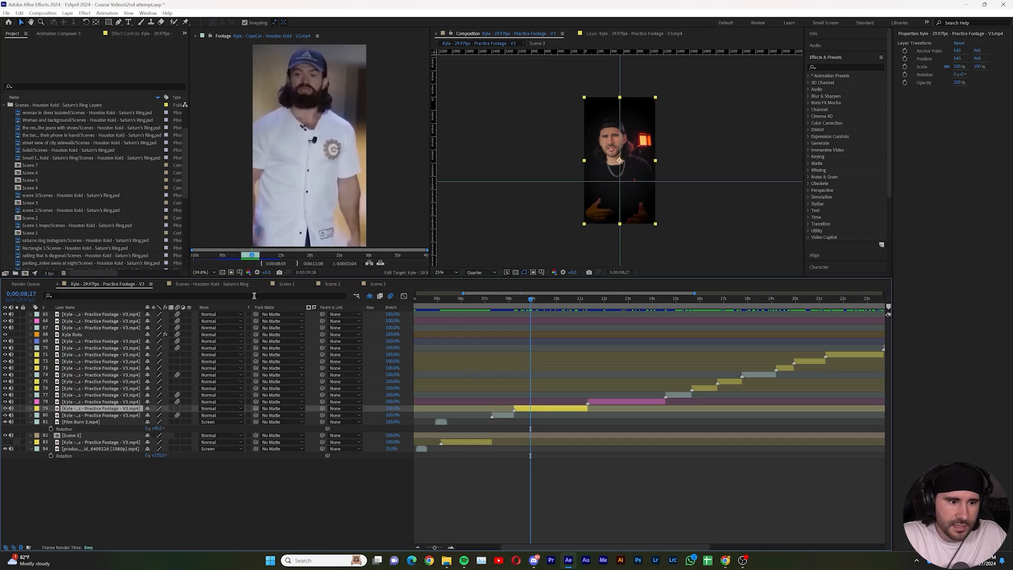
# - Open the Scene 4 composition and move the digital background and Conor McGregor layers below the two Kylie Jenner layers
pyautogui.doubleClick(35, 189)
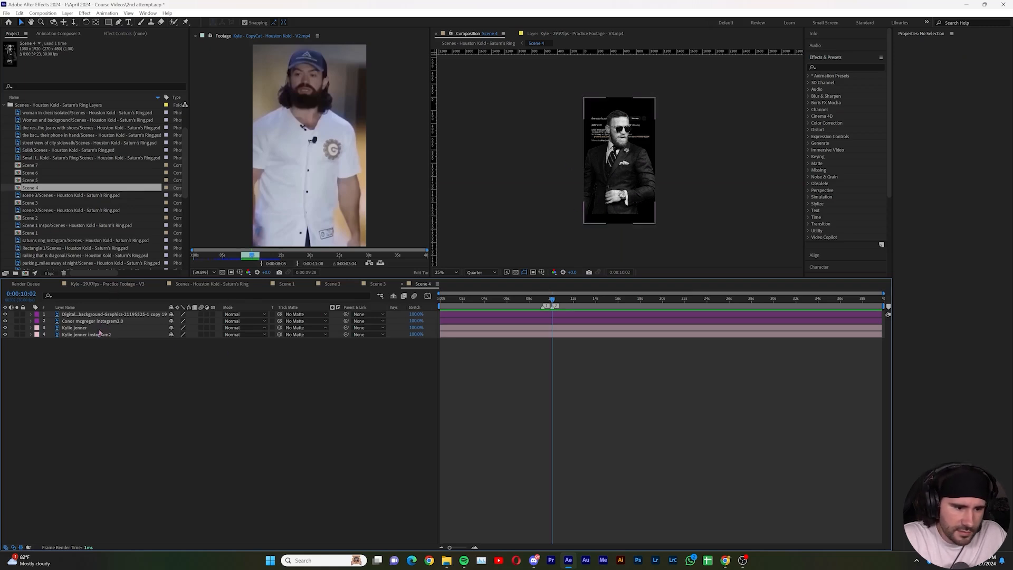
pyautogui.click(122, 328)
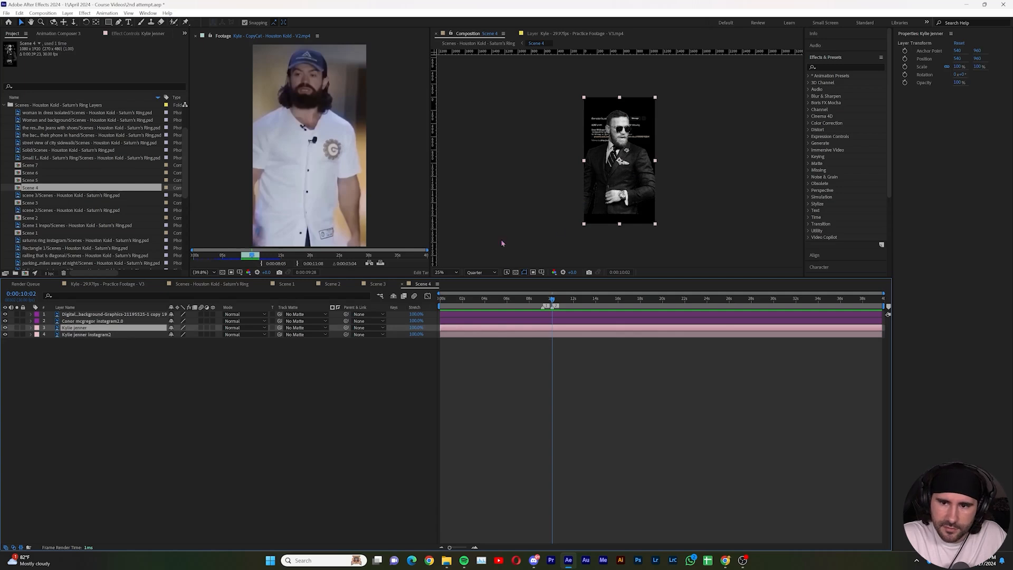
pyautogui.click(101, 322)
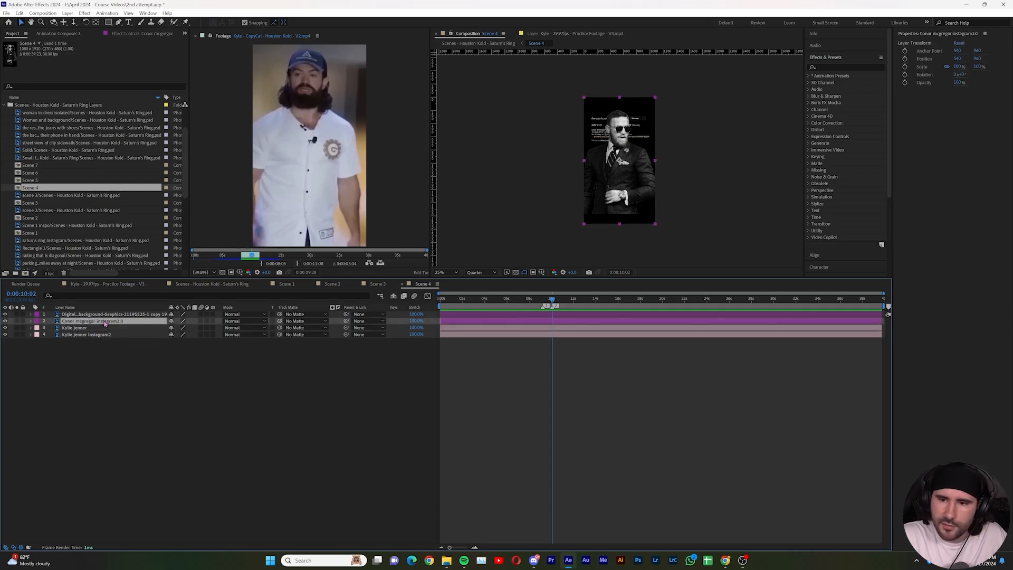
pyautogui.click(91, 315)
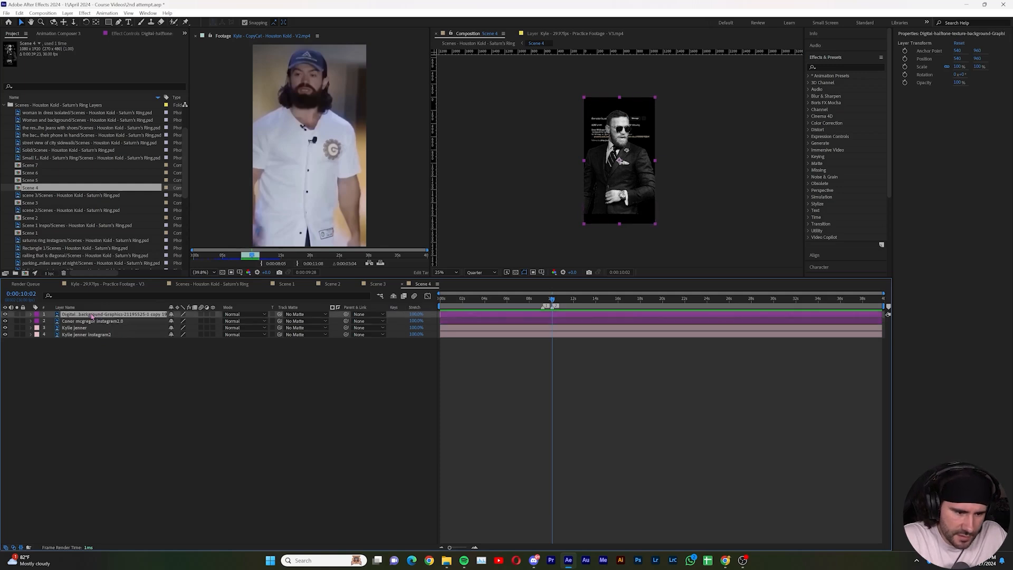
pyautogui.moveTo(92, 316); pyautogui.dragTo(102, 353)
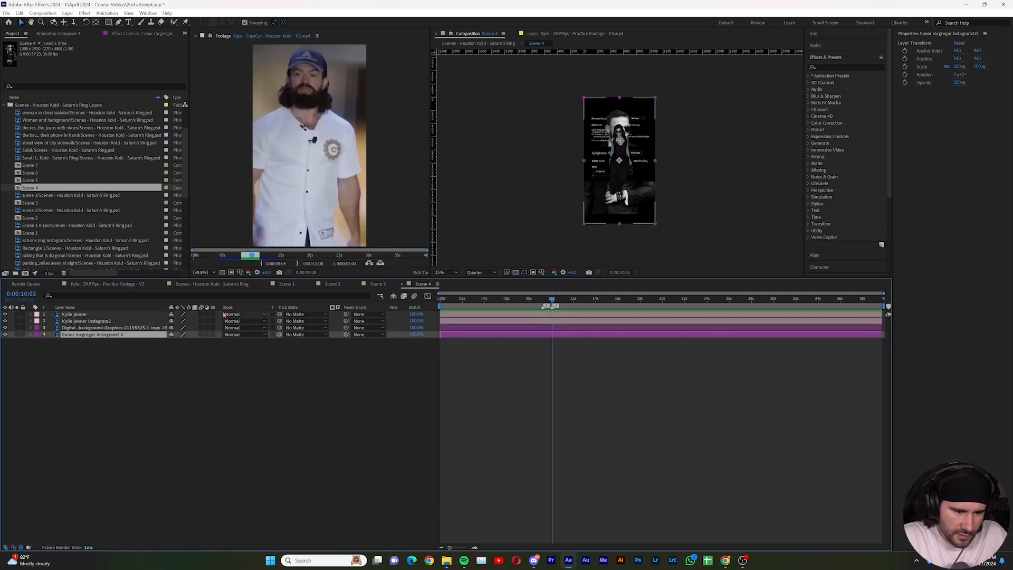
# - Enable motion blur and the 3D layer switch on all four layers of Scene 4
pyautogui.click(90, 315)
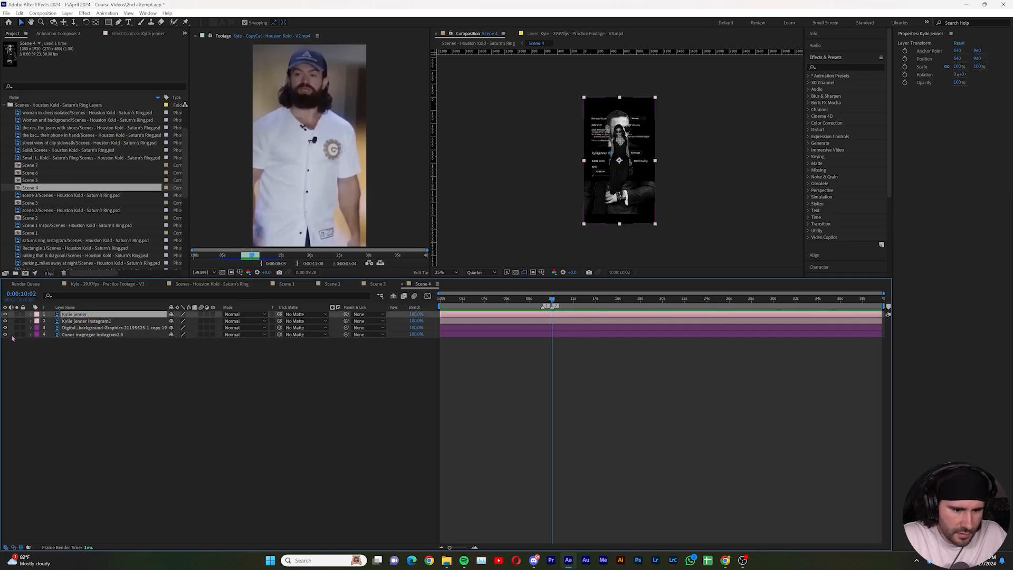
pyautogui.hotkey('ctrl', 'a')
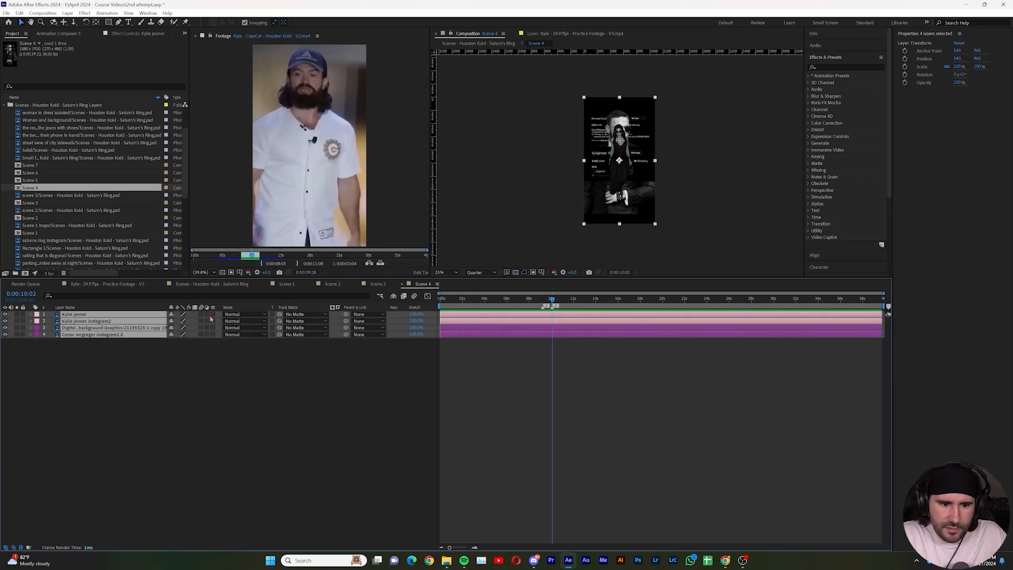
pyautogui.click(202, 315)
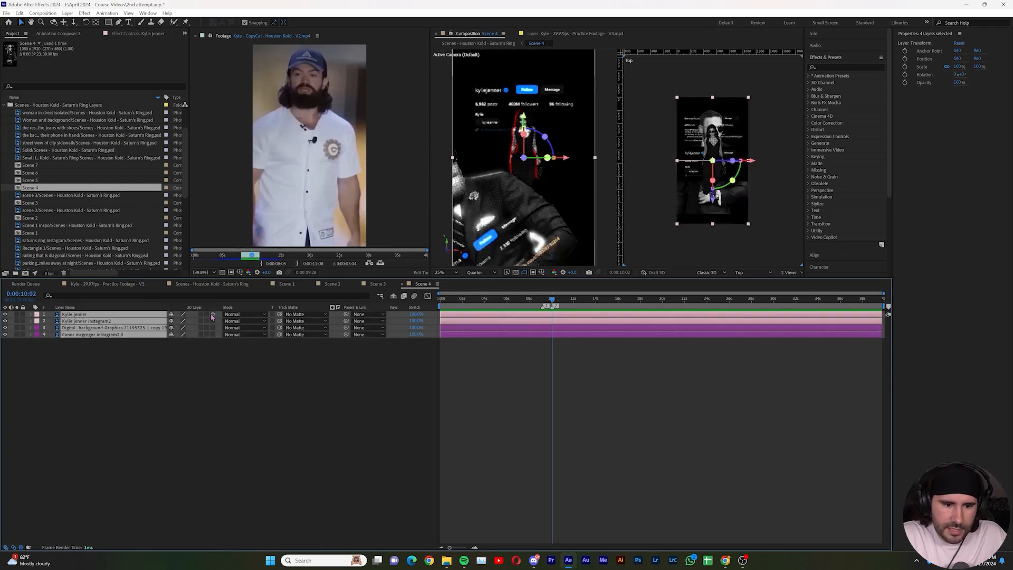
pyautogui.click(208, 388)
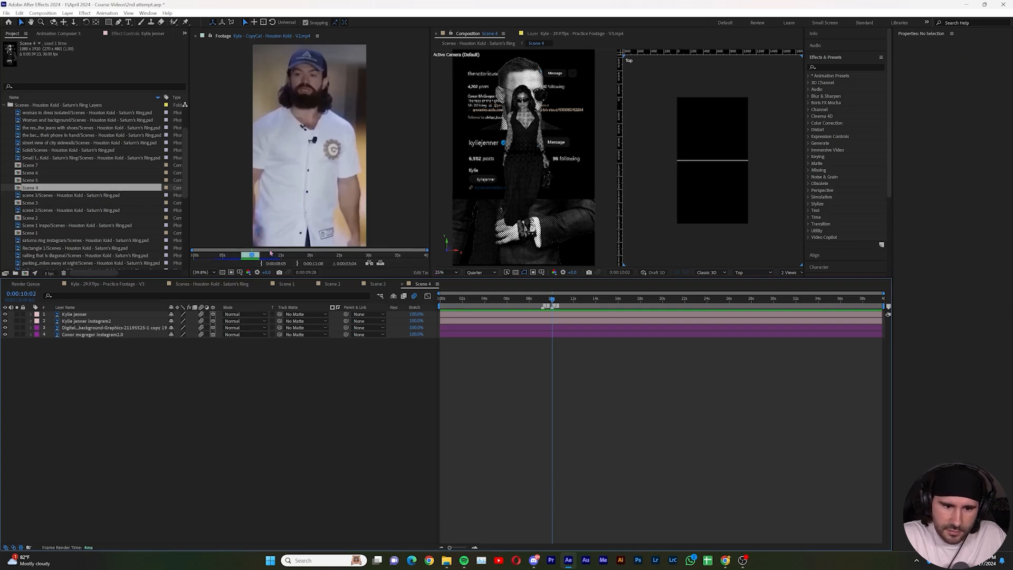
# - Hide the digital background and Conor McGregor layers, and push both Kylie Jenner layers back to a Z position of about 800
pyautogui.moveTo(252, 258); pyautogui.dragTo(246, 261)
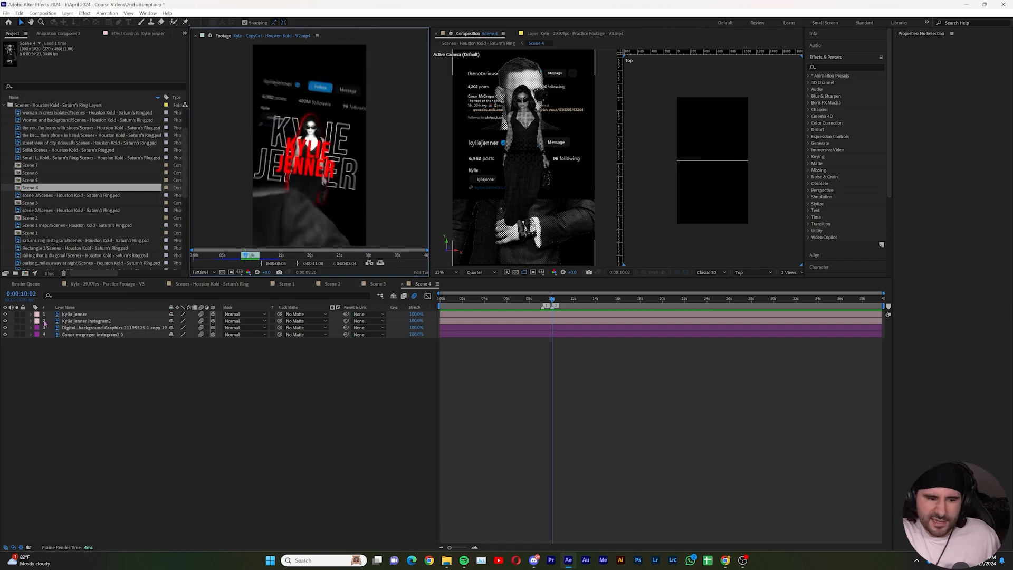
pyautogui.moveTo(6, 327); pyautogui.dragTo(6, 334)
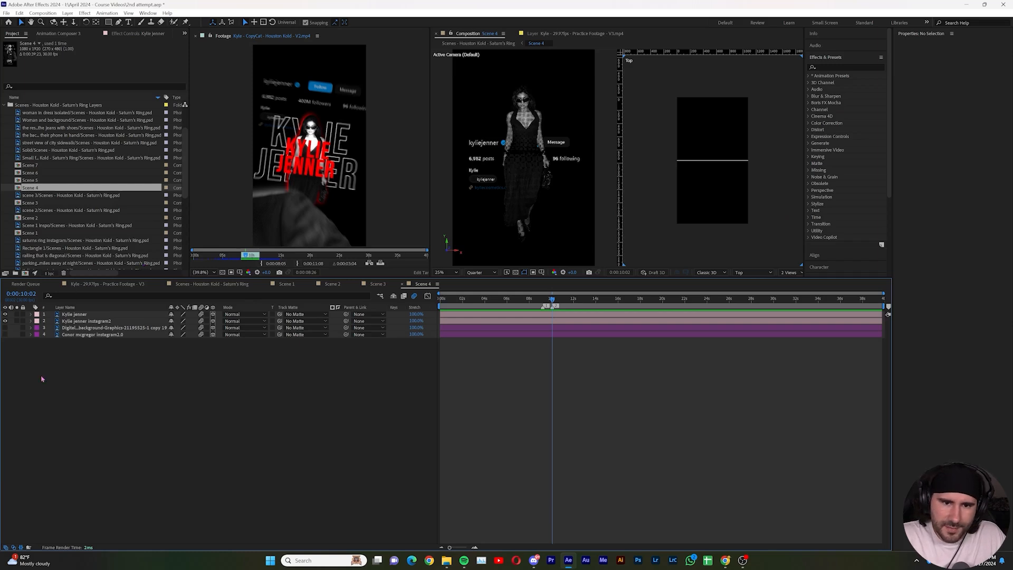
pyautogui.click(79, 315)
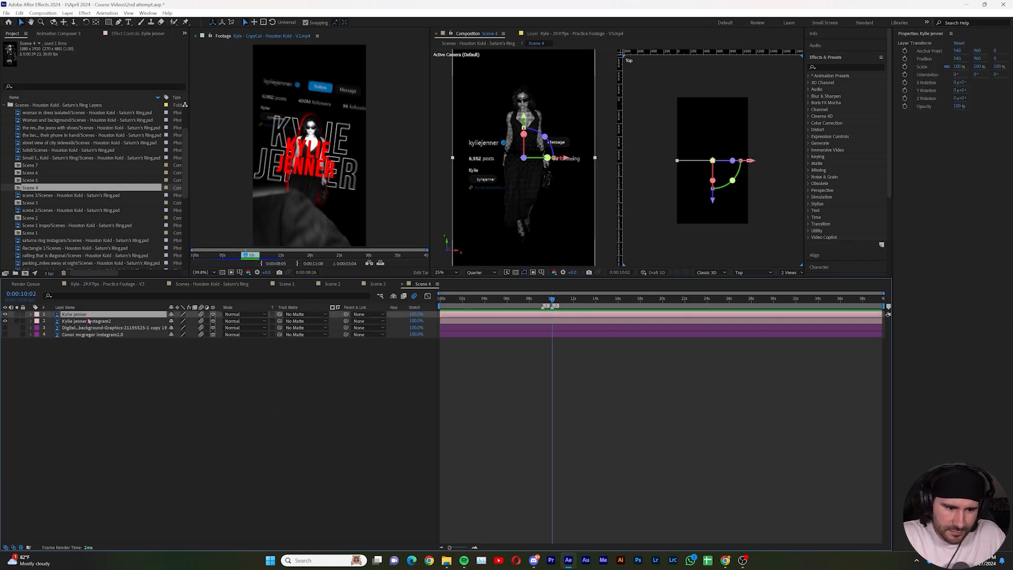
pyautogui.keyDown('shift'); pyautogui.click(90, 321); pyautogui.keyUp('shift')
pyautogui.press('p')
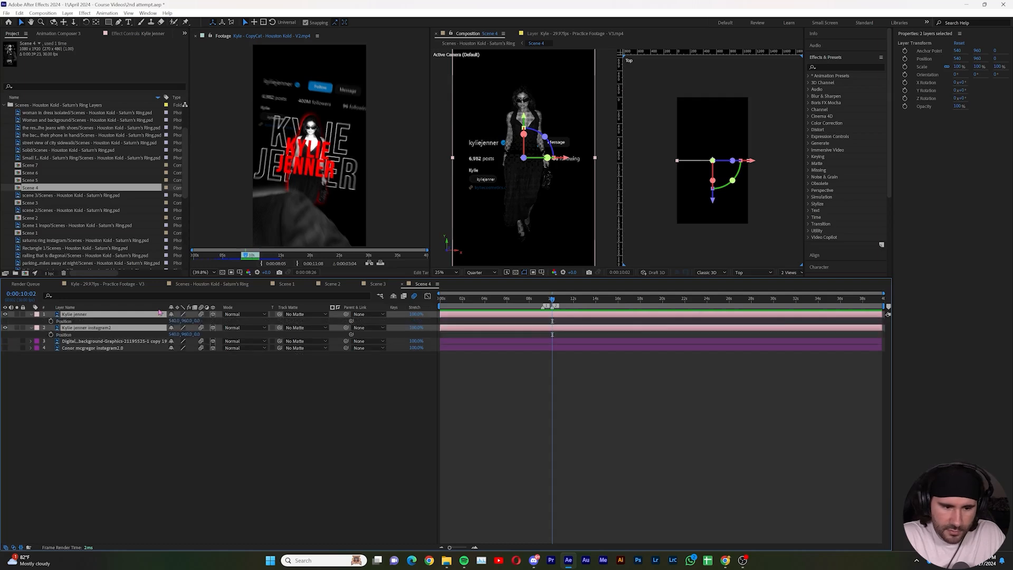
pyautogui.moveTo(197, 320); pyautogui.dragTo(481, 285)
pyautogui.click(159, 385)
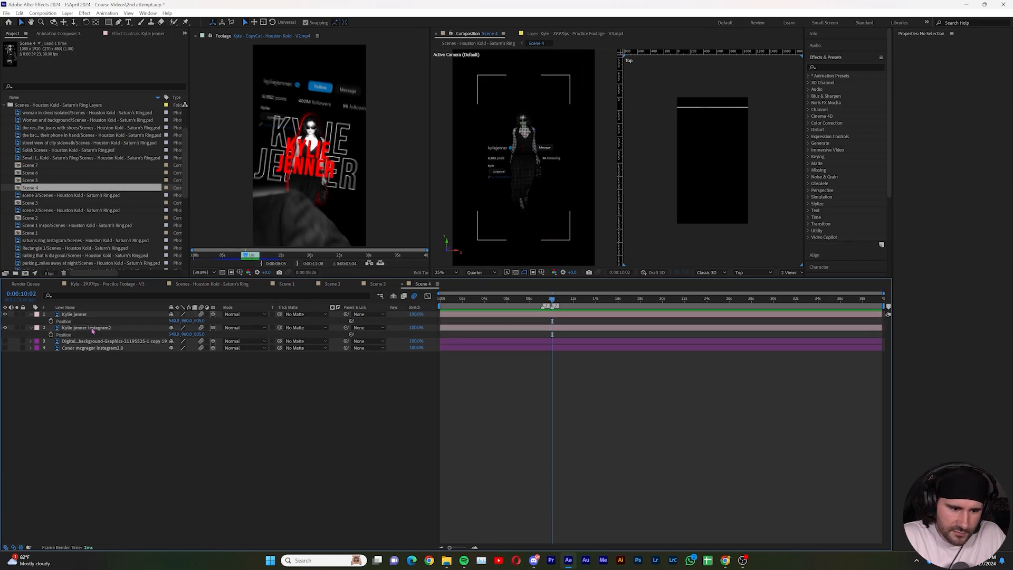
# - Push the Kylie Jenner Instagram layer back to Z 948 and raise it to a Y position of about 335, matching the reference footage
pyautogui.click(159, 328)
pyautogui.moveTo(199, 336); pyautogui.dragTo(250, 326)
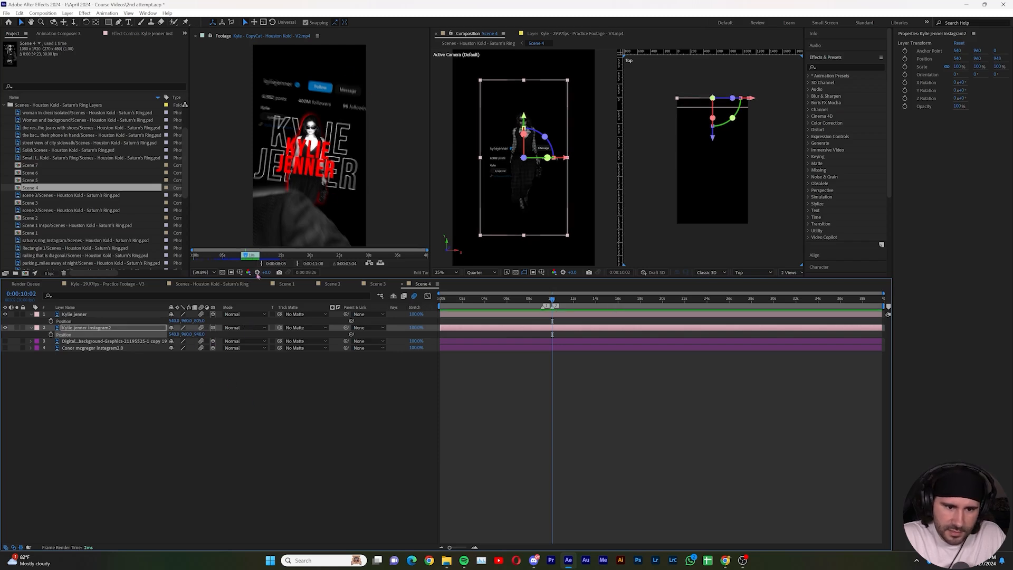
pyautogui.moveTo(249, 257); pyautogui.dragTo(247, 257)
pyautogui.click(327, 424)
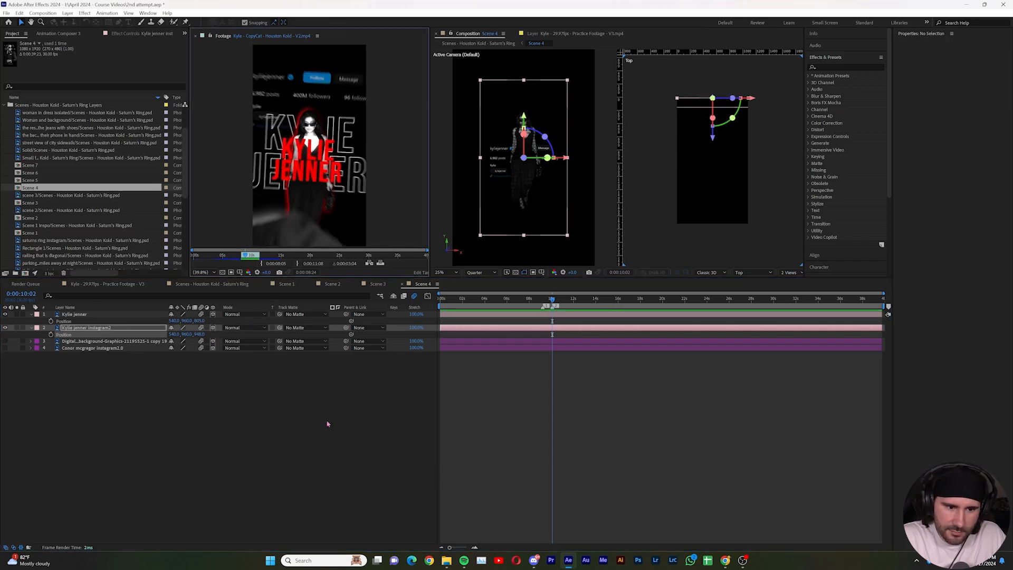
pyautogui.moveTo(186, 334); pyautogui.dragTo(134, 328)
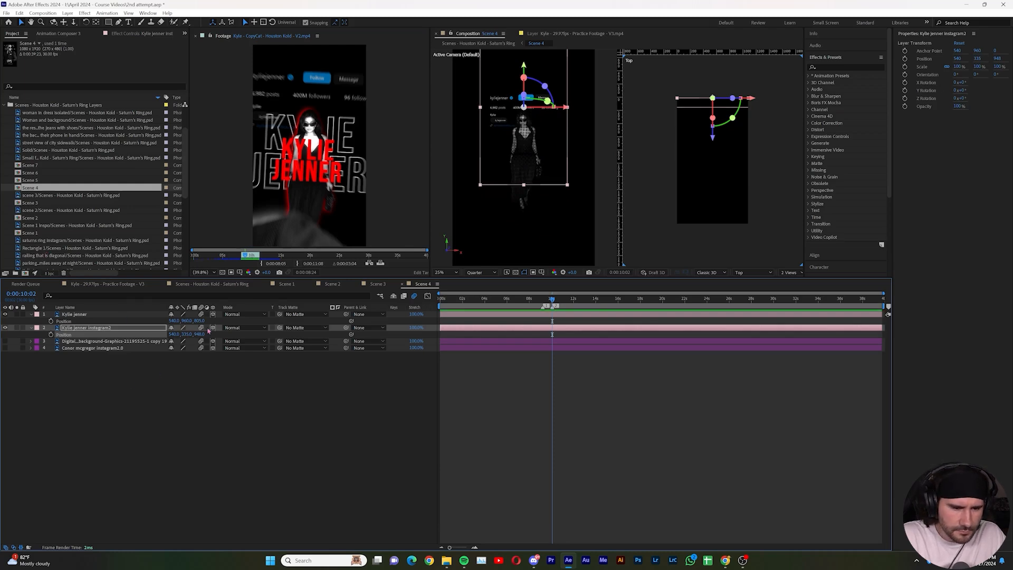
# - Scale the Kylie Jenner Instagram layer to 144% and raise it to a Y position of about 290
pyautogui.press('s')
pyautogui.moveTo(193, 336); pyautogui.dragTo(205, 327)
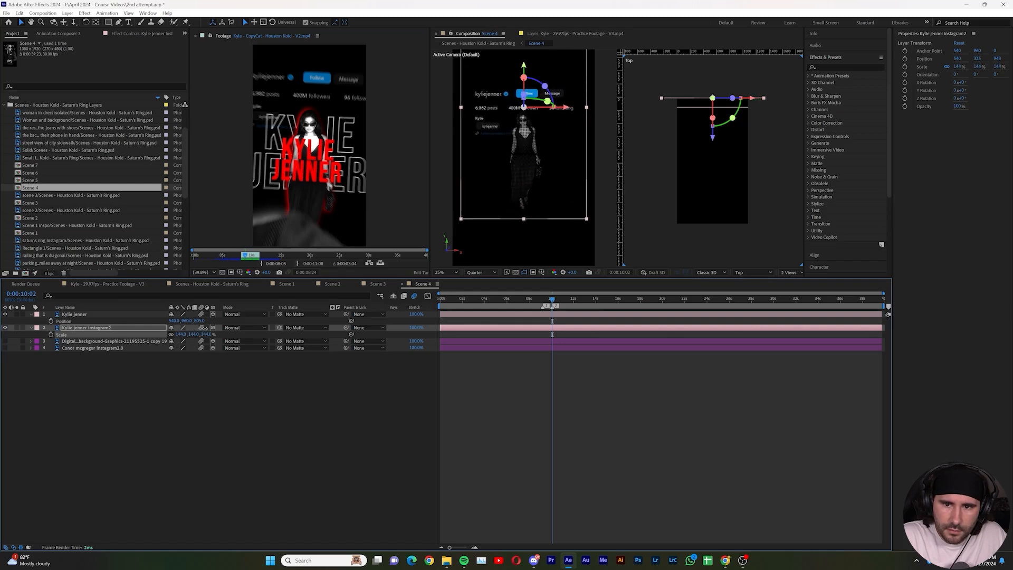
pyautogui.moveTo(193, 336); pyautogui.dragTo(191, 337)
pyautogui.hotkey('ctrl', 'z')
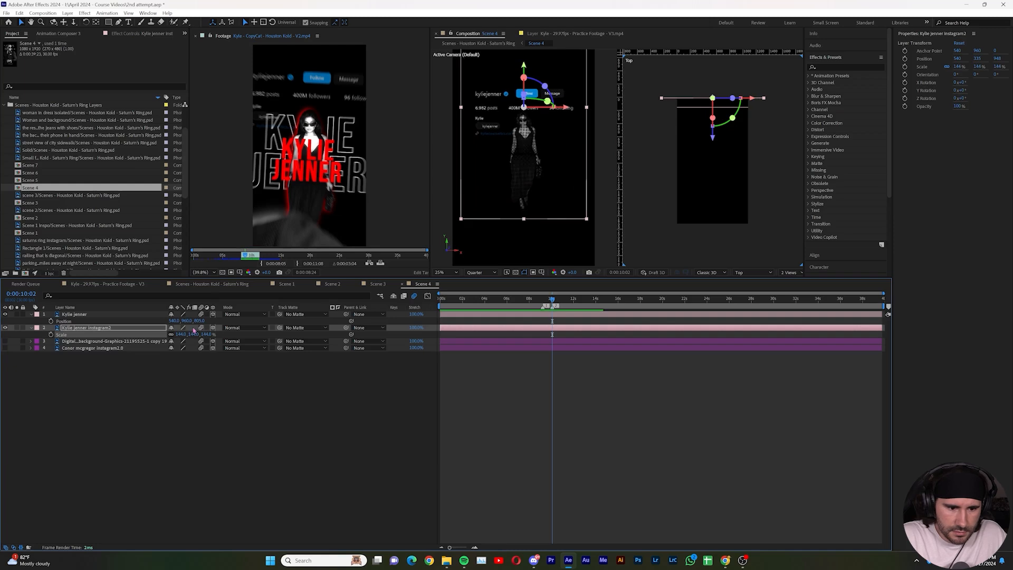
pyautogui.press('p')
pyautogui.moveTo(187, 334); pyautogui.dragTo(168, 335)
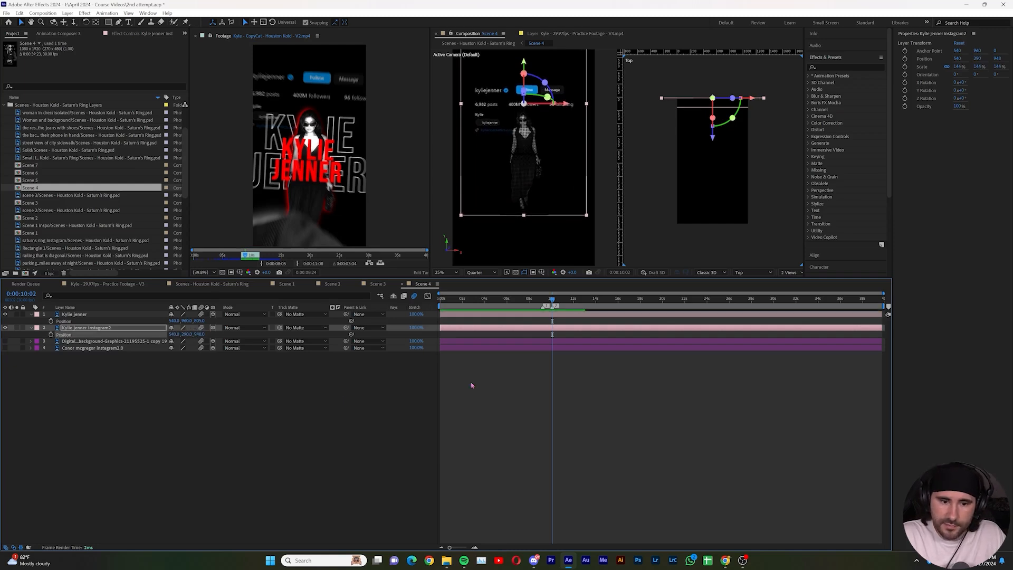
pyautogui.click(192, 380)
# - Apply a Drop Shadow effect to the Kylie Jenner cutout layer and set the shadow color to FF0000
pyautogui.click(118, 315)
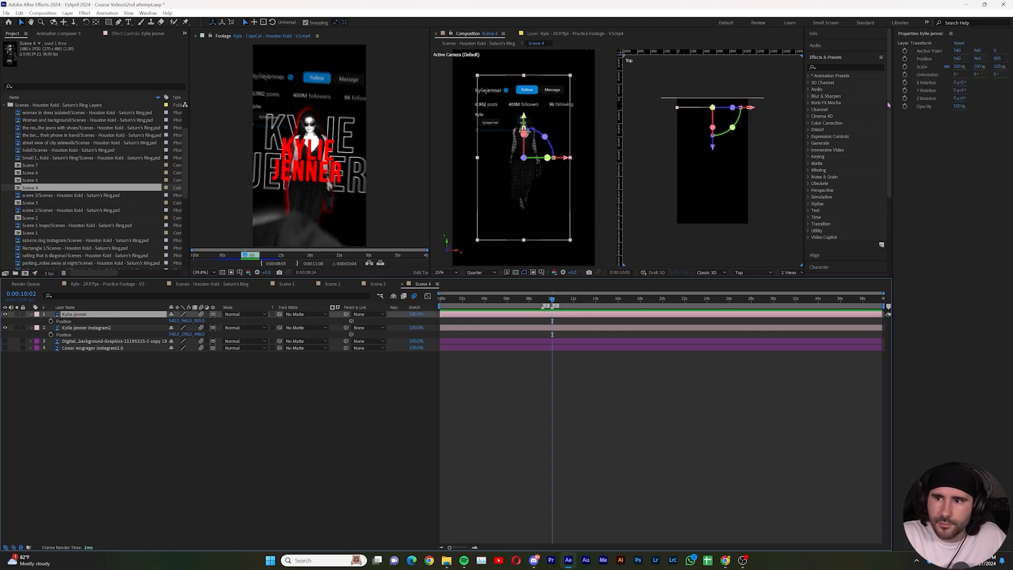
pyautogui.click(838, 67)
pyautogui.write('drop')
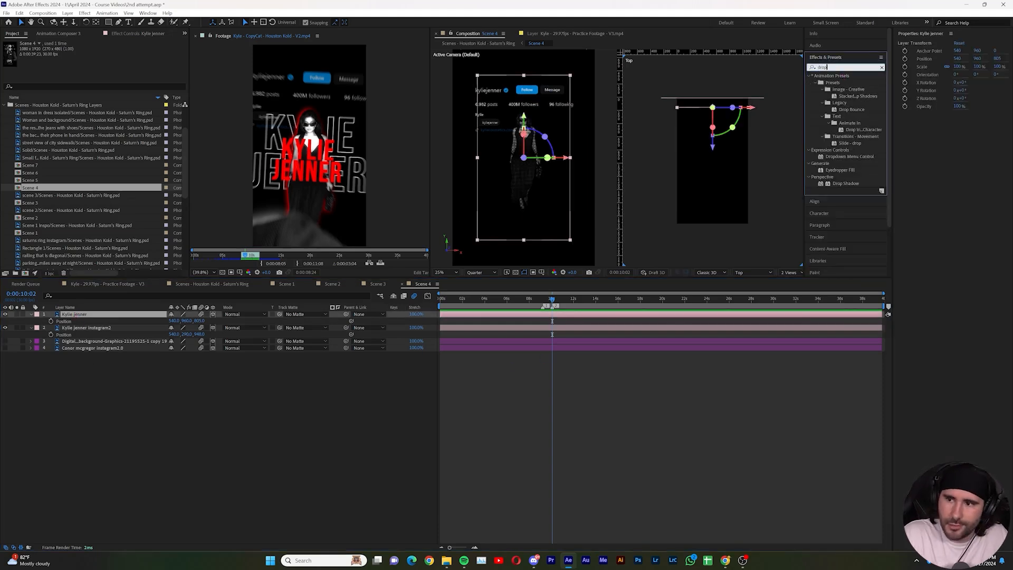
pyautogui.moveTo(845, 183); pyautogui.dragTo(90, 317)
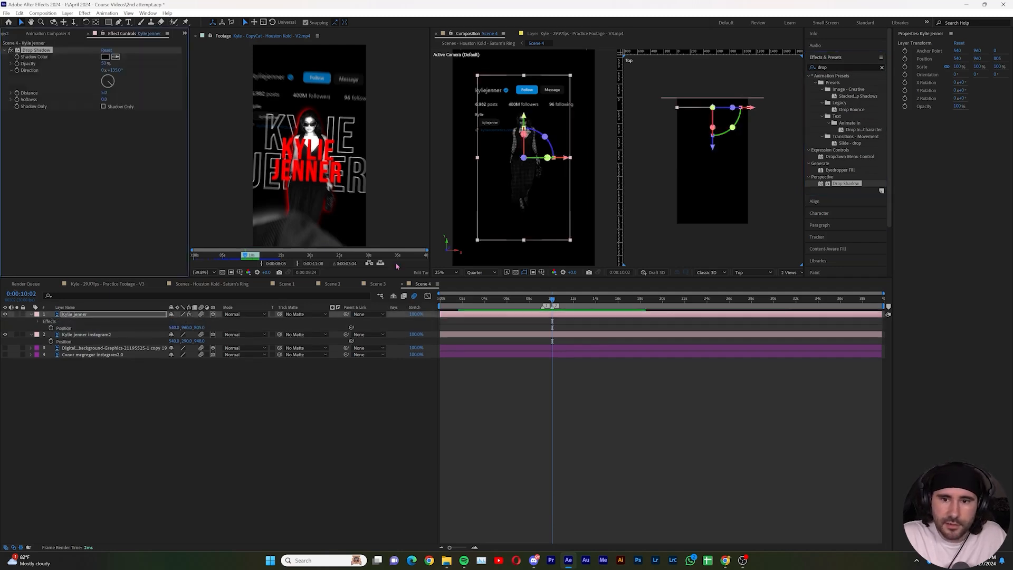
pyautogui.click(106, 57)
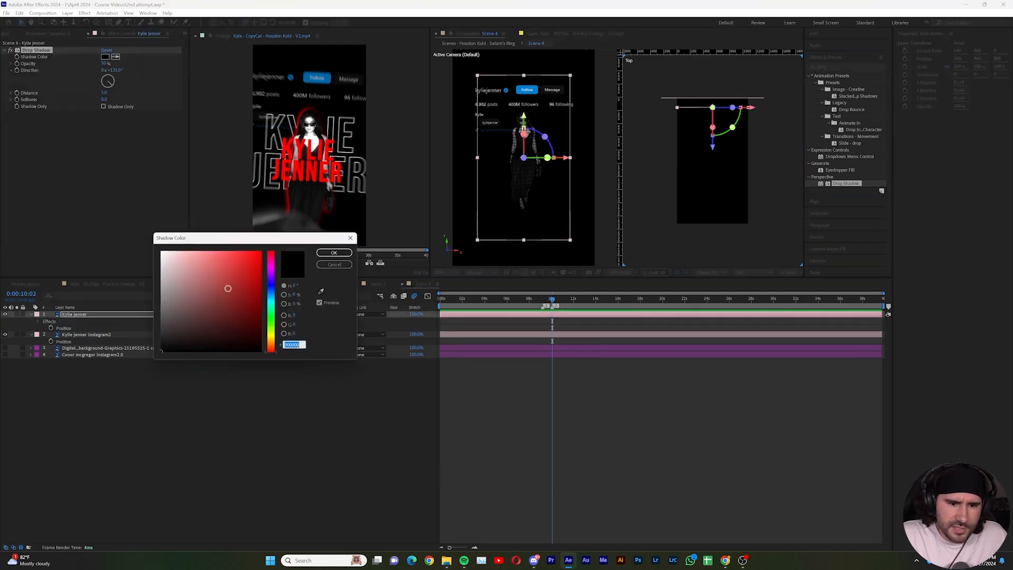
pyautogui.write('FF0000')
pyautogui.press('Return')
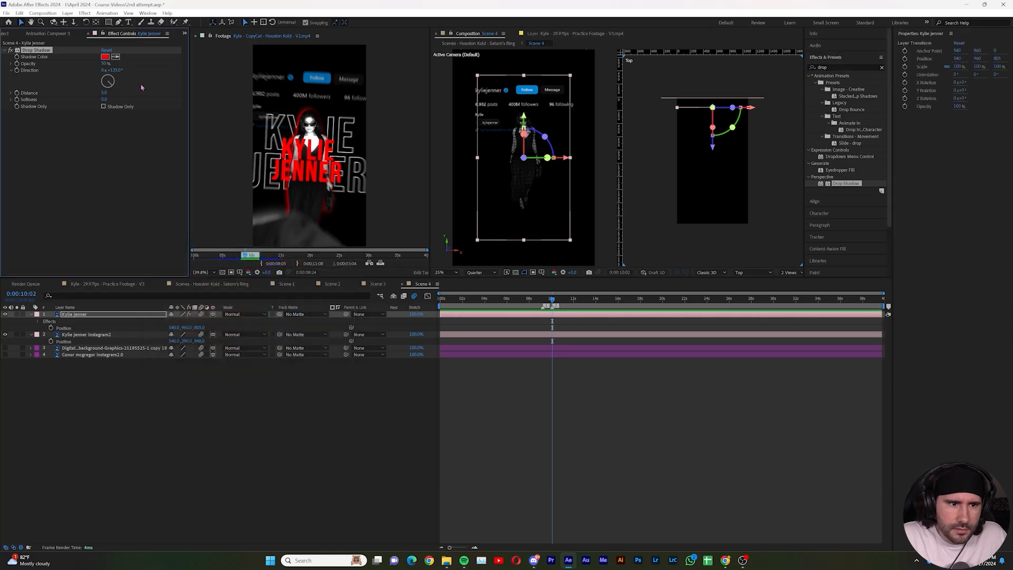
# - Set the shadow's opacity to 100% and direction to about 313°, and switch the composition preview to Full resolution
pyautogui.moveTo(96, 89); pyautogui.dragTo(88, 64)
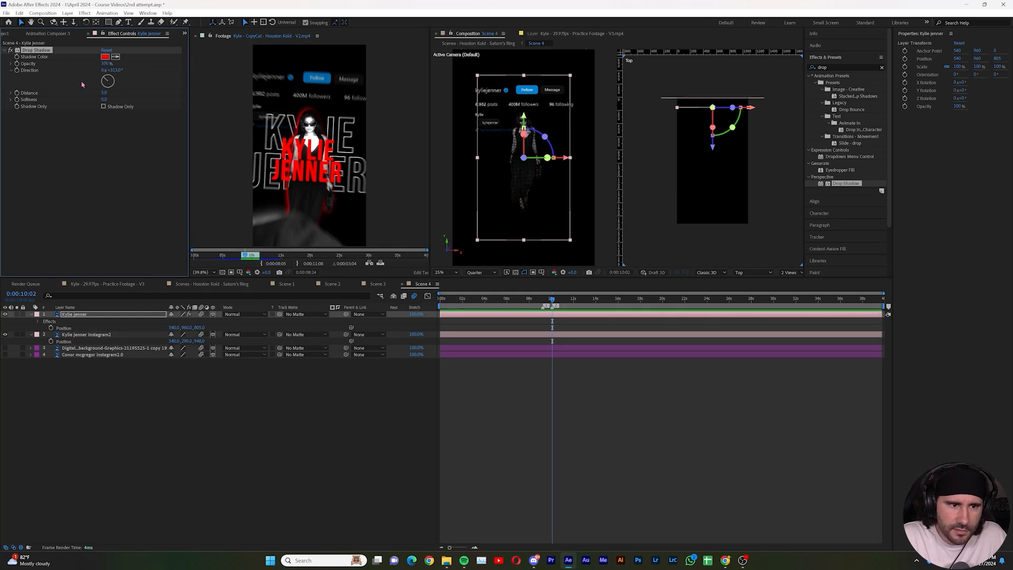
pyautogui.press('.')
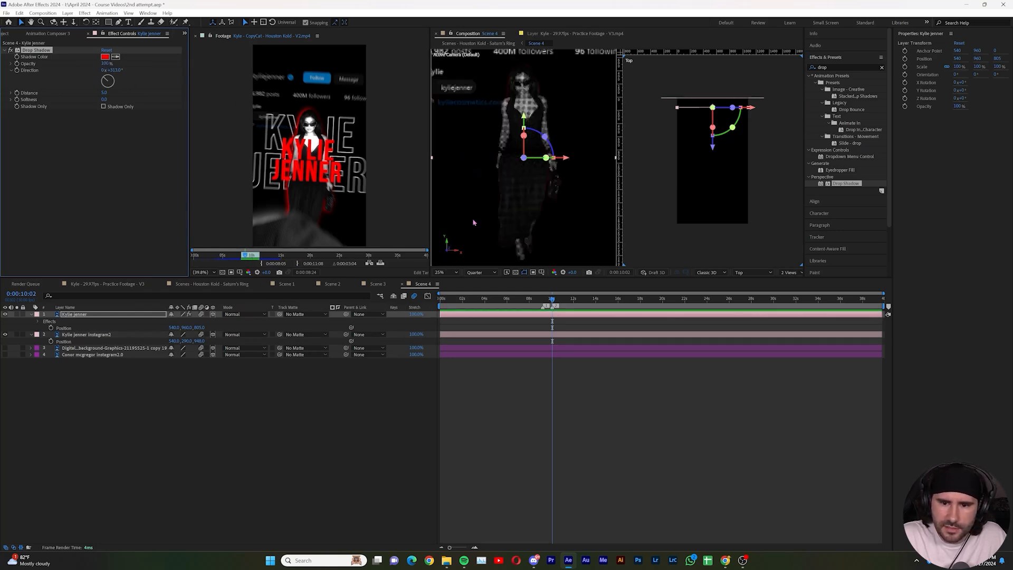
pyautogui.click(477, 272)
pyautogui.click(478, 298)
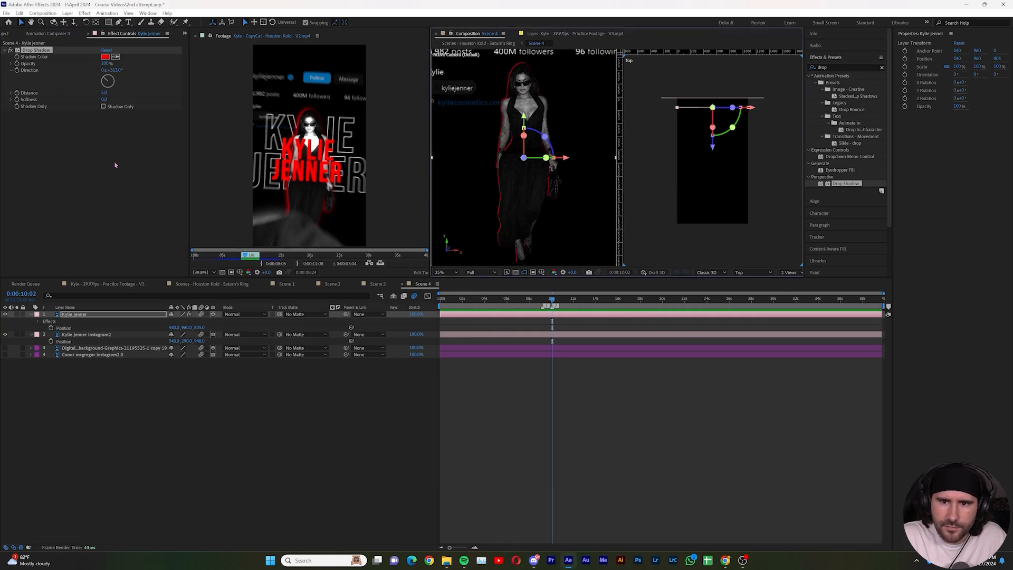
# - Set the drop shadow's distance to 10, its direction to about 282° and its softness to 27
pyautogui.moveTo(104, 92); pyautogui.dragTo(106, 92)
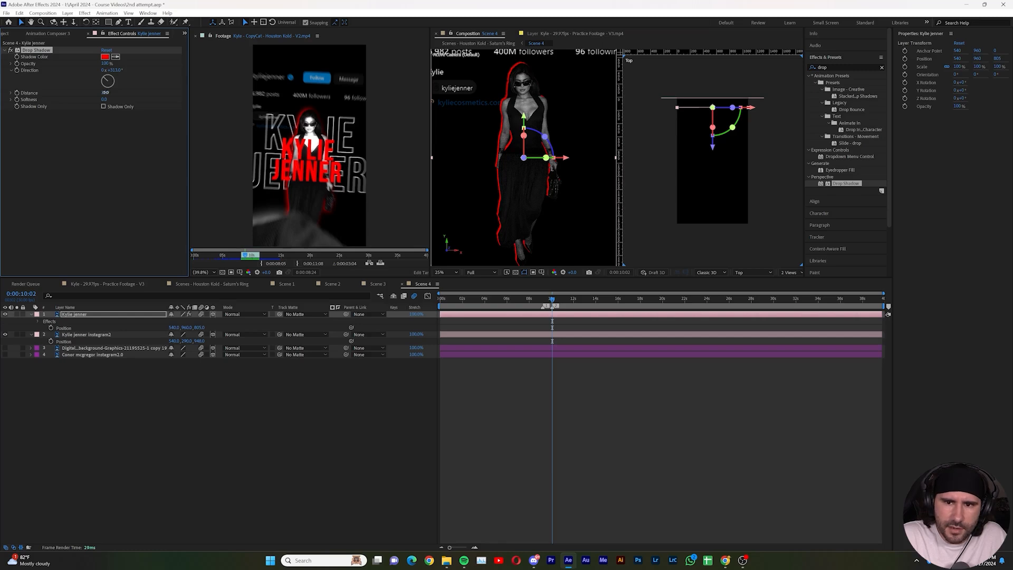
pyautogui.click(106, 84)
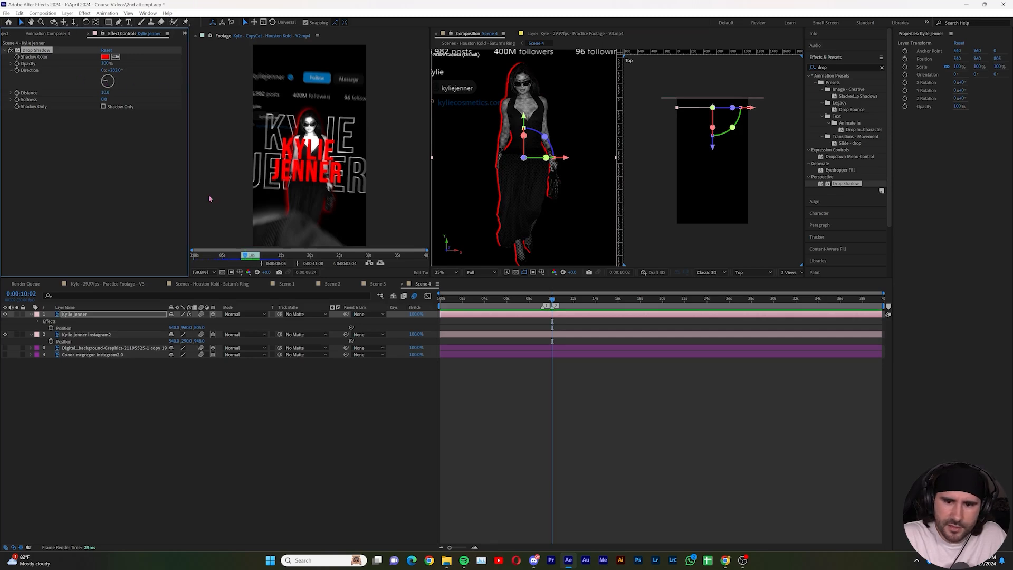
pyautogui.click(105, 100)
pyautogui.write('5')
pyautogui.press('Return')
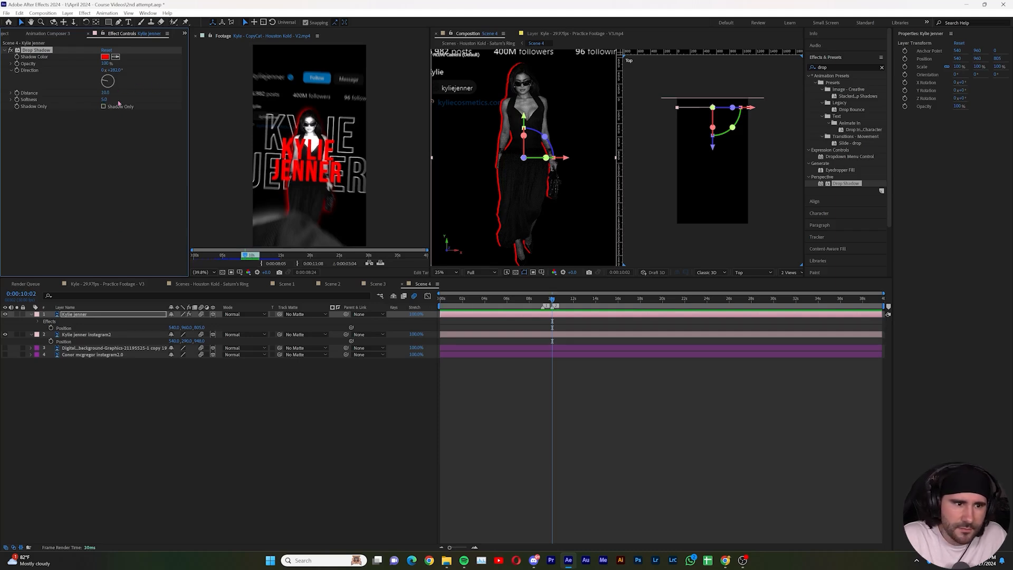
pyautogui.moveTo(105, 99); pyautogui.dragTo(111, 95)
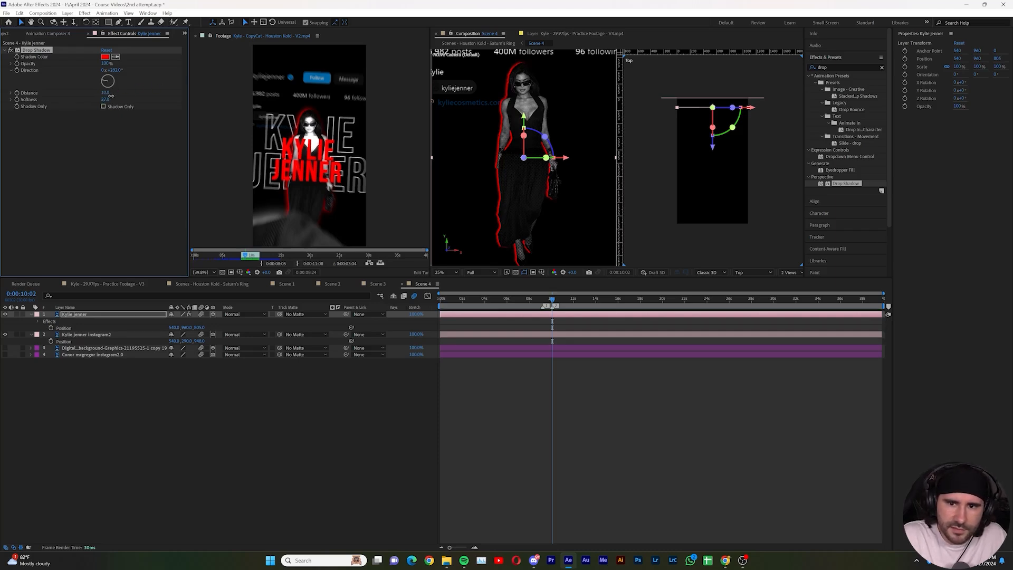
# - Apply a Glow effect to the Kylie Jenner cutout layer with a threshold of about 54% and a radius of 27
pyautogui.click(834, 68)
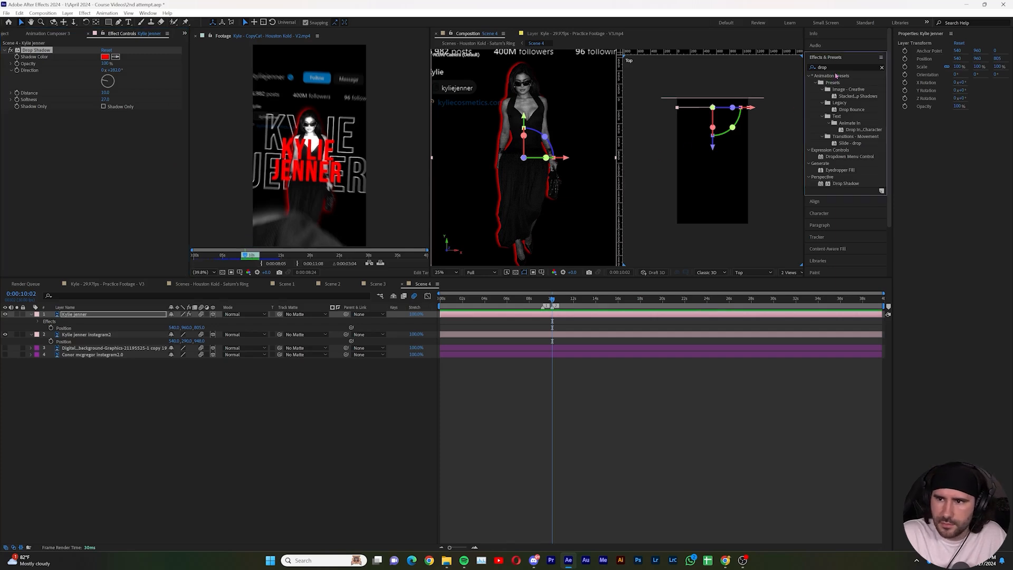
pyautogui.write('gl;o')
pyautogui.write('ow')
pyautogui.moveTo(845, 138); pyautogui.dragTo(105, 173)
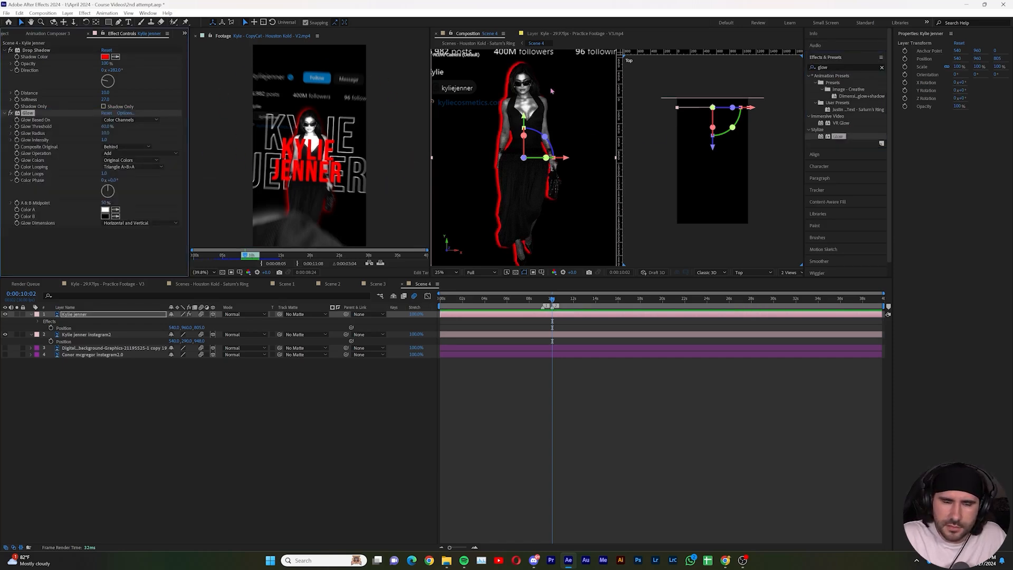
pyautogui.moveTo(106, 128); pyautogui.dragTo(112, 133)
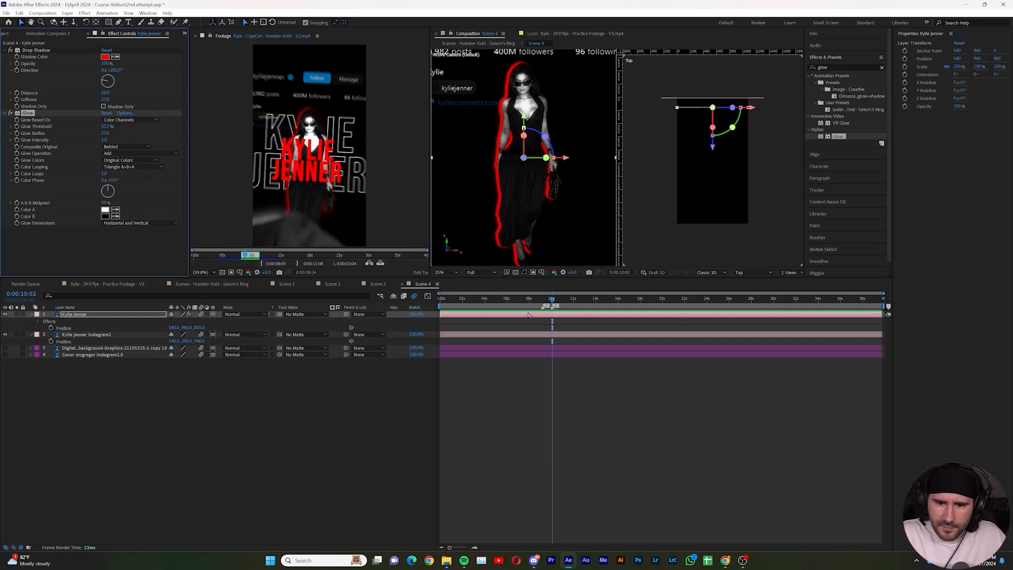
# - Add a two-line text layer reading KYLIE JENNER over the figure in the Scene 4 composition
pyautogui.scroll(-1, 539, 155)
pyautogui.scroll(1, 550, 171)
pyautogui.scroll(-1, 555, 194)
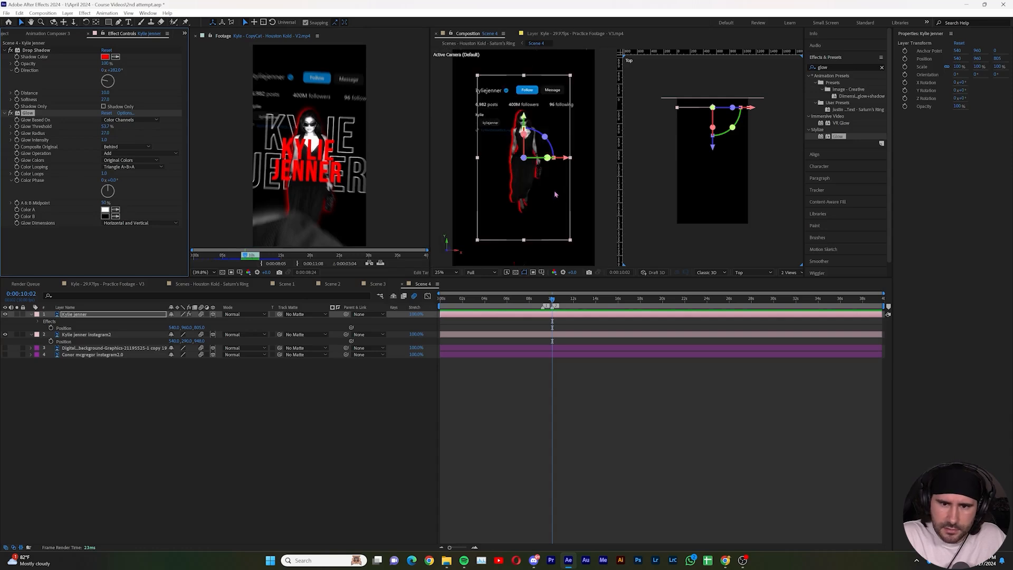
pyautogui.click(154, 429)
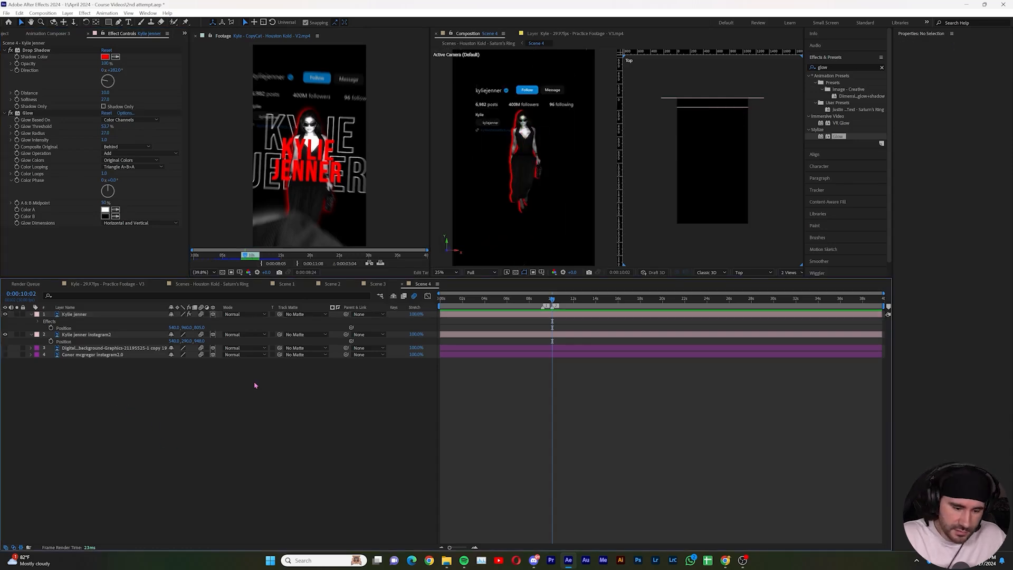
pyautogui.hotkey('ctrl', 't')
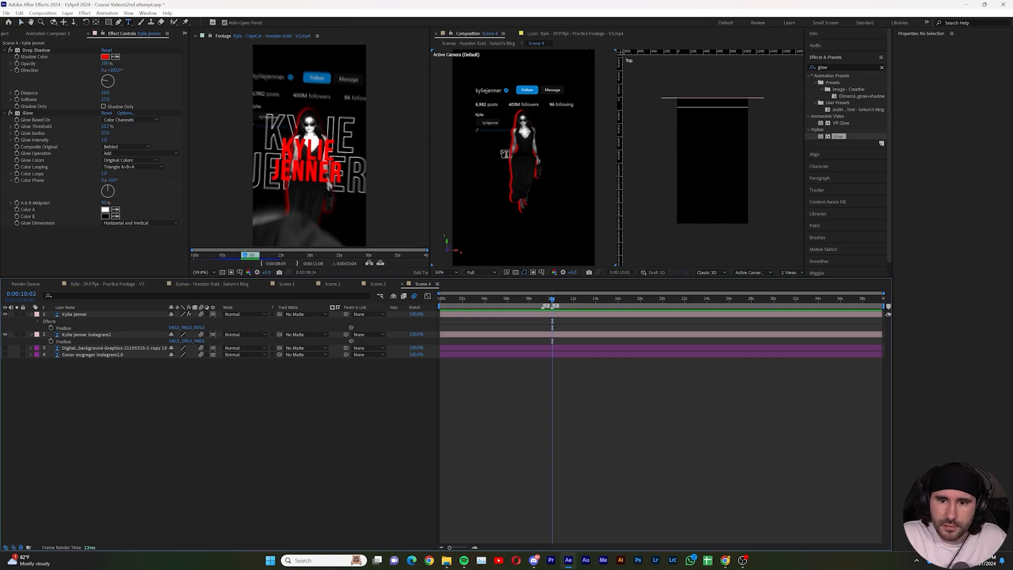
pyautogui.click(502, 153)
pyautogui.write('Kylie')
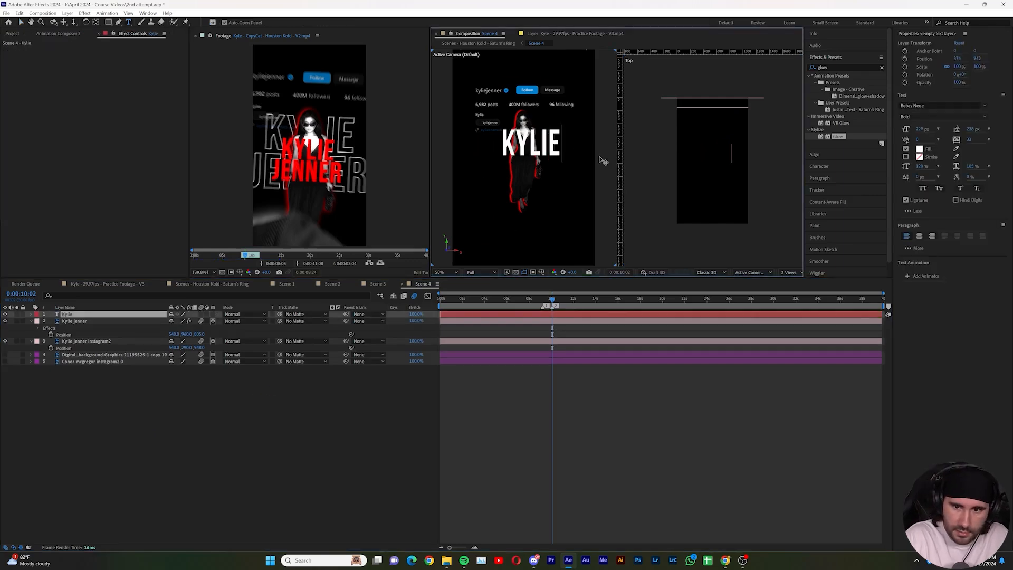
pyautogui.press('Home')
pyautogui.write('JENNER')
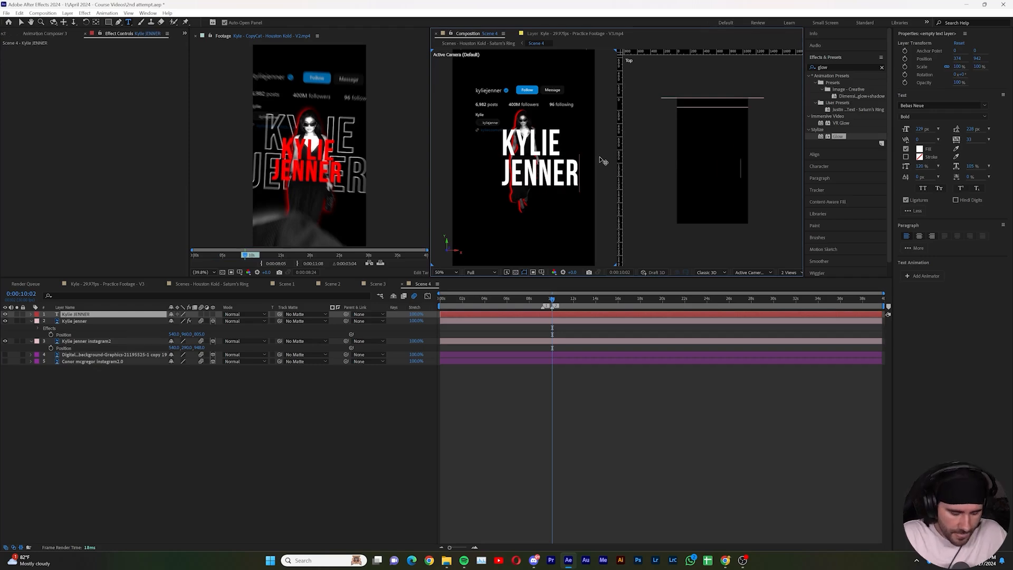
# - Center the KYLIE JENNER text, give it a white outline without fill, enlarge it to about 283 px and make it a 3D layer
pyautogui.hotkey('ctrl', 'a')
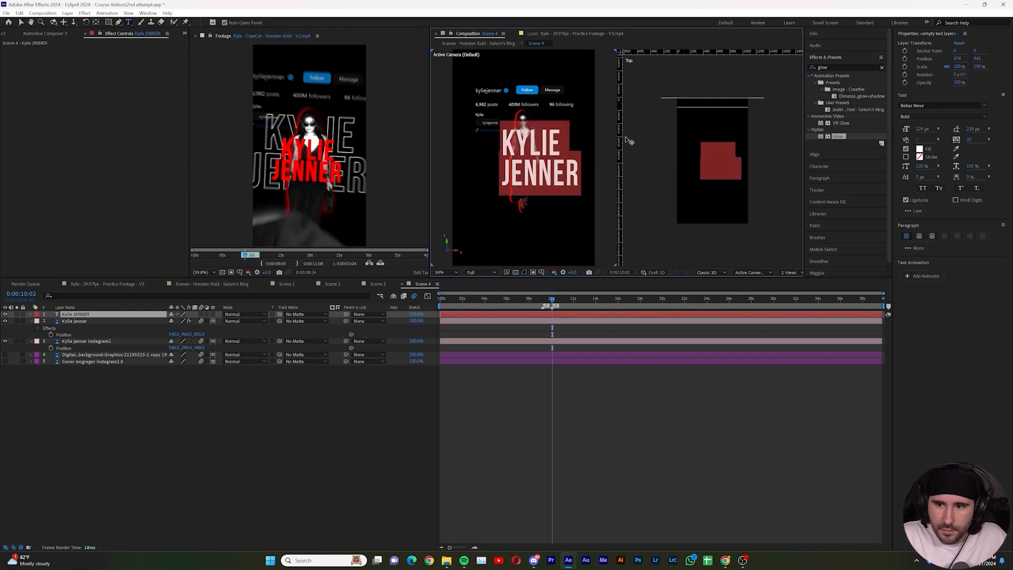
pyautogui.click(919, 237)
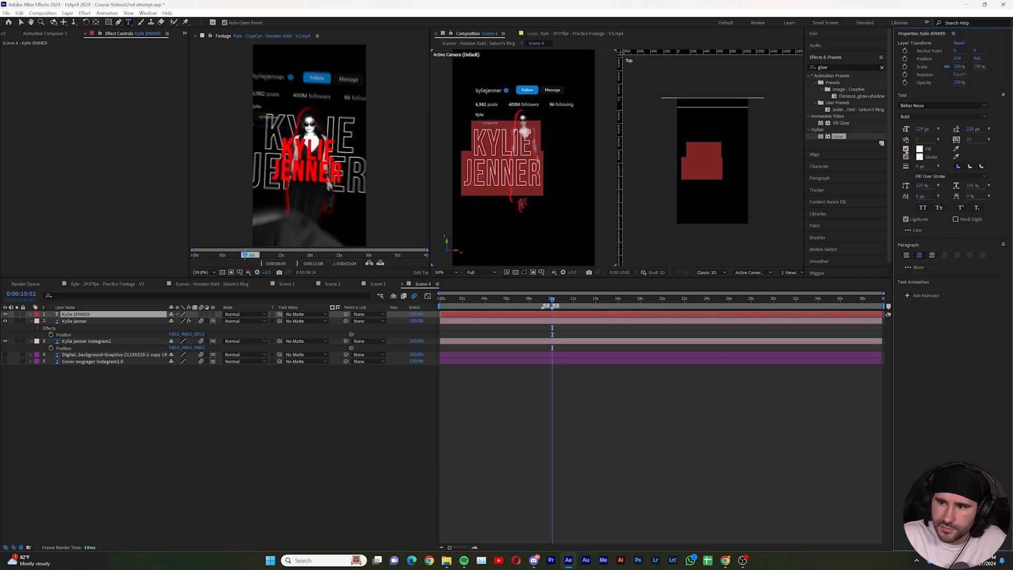
pyautogui.click(906, 150)
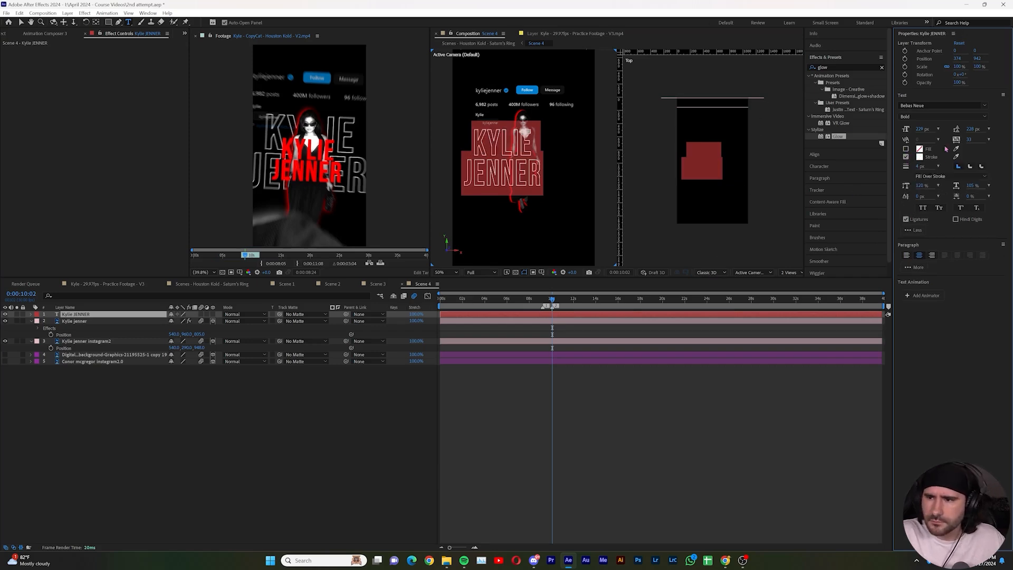
pyautogui.moveTo(924, 129); pyautogui.dragTo(986, 127)
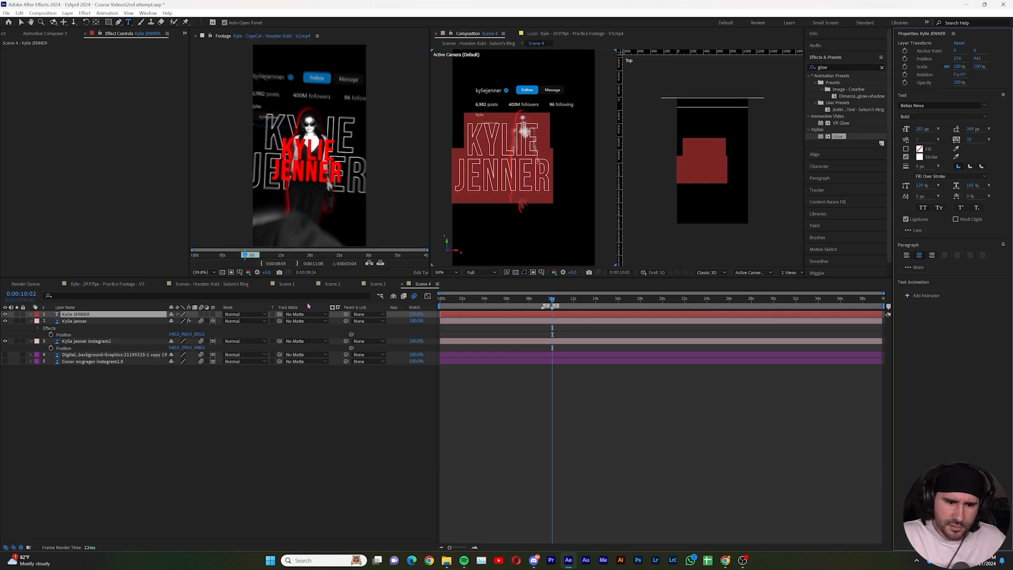
pyautogui.click(201, 315)
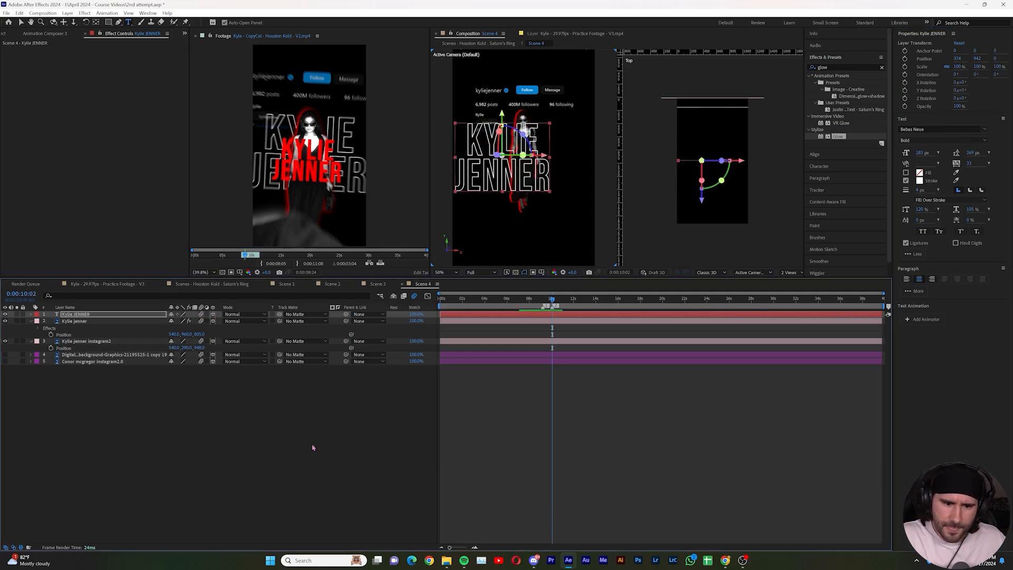
# - Set the Z position of the Kylie Jenner Instagram layer to 950 and of the Kylie Jenner cutout to 800
pyautogui.click(99, 343)
pyautogui.click(200, 348)
pyautogui.write('950')
pyautogui.press('Return')
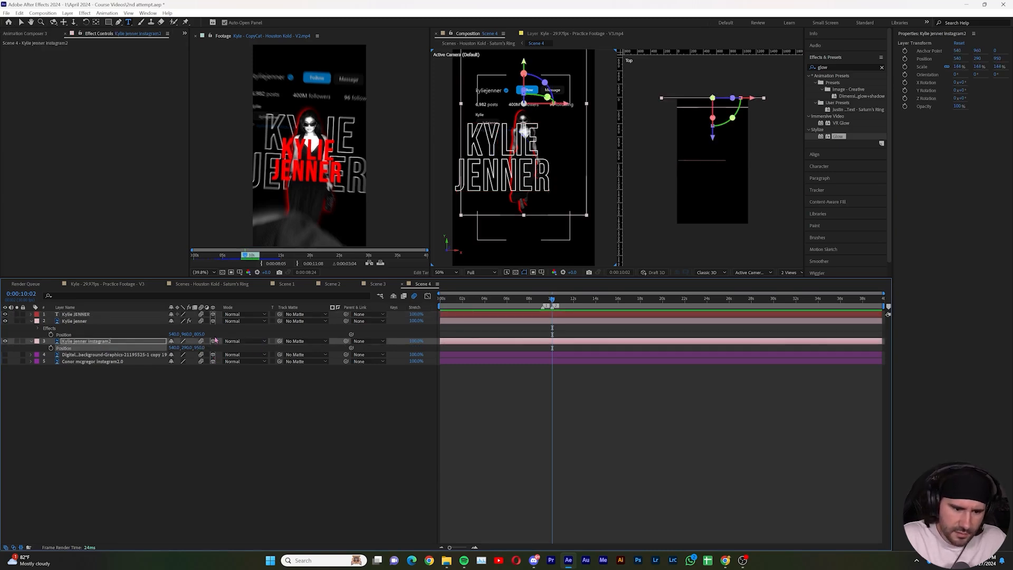
pyautogui.click(200, 334)
pyautogui.write('800')
pyautogui.press('Return')
pyautogui.click(85, 322)
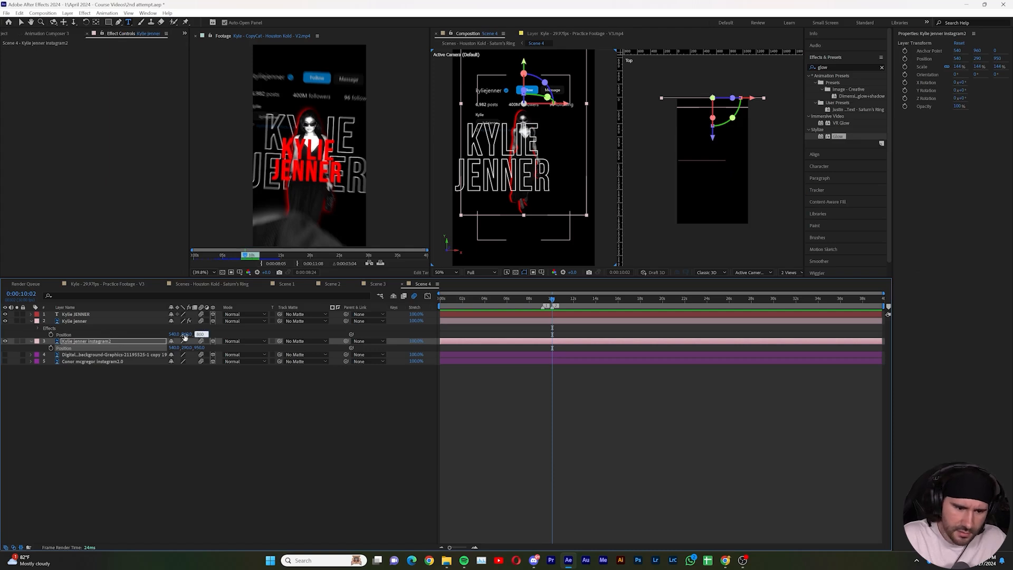
# - Reorder the layers so the KYLIE JENNER text sits beneath both the Kylie Jenner cutout and the Instagram layer
pyautogui.click(82, 315)
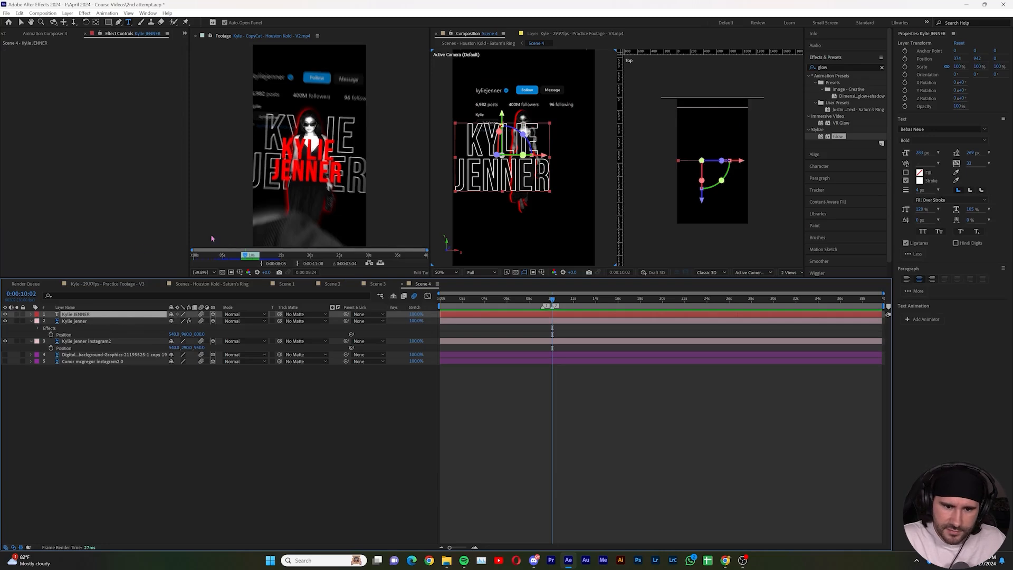
pyautogui.moveTo(79, 315); pyautogui.dragTo(81, 336)
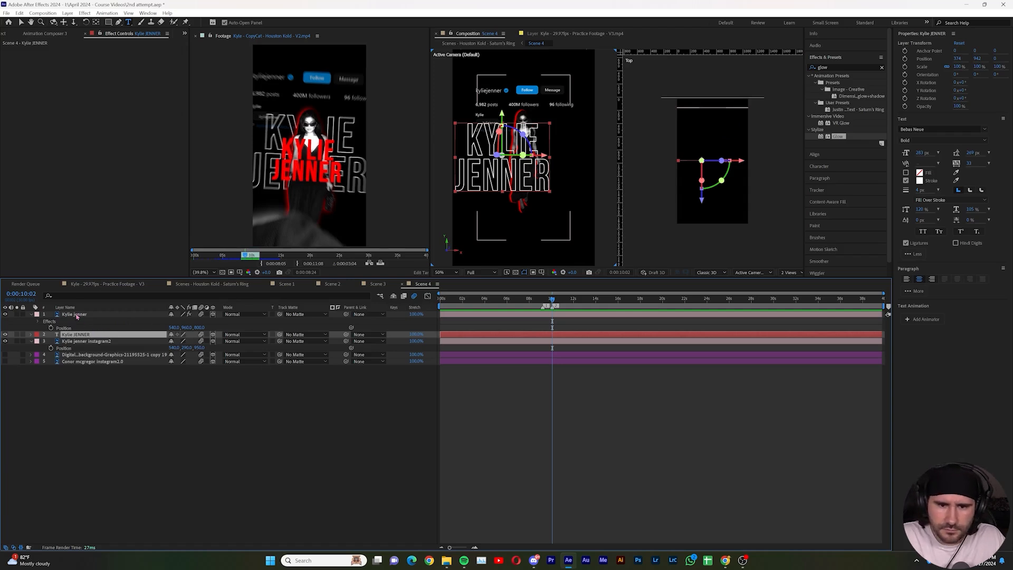
pyautogui.moveTo(199, 348); pyautogui.dragTo(305, 357)
pyautogui.hotkey('ctrl', 'Up')
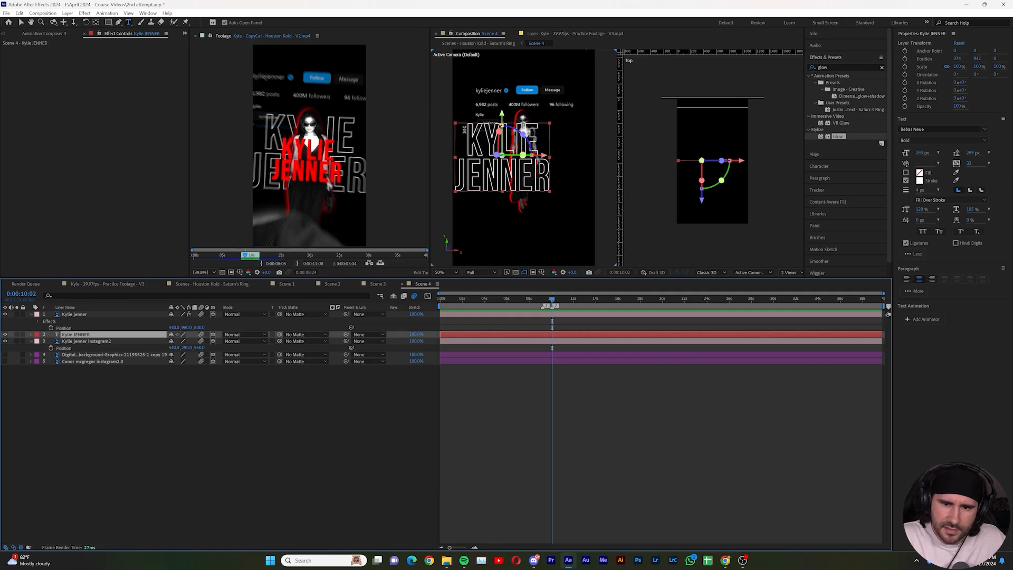
pyautogui.moveTo(93, 342); pyautogui.dragTo(96, 332)
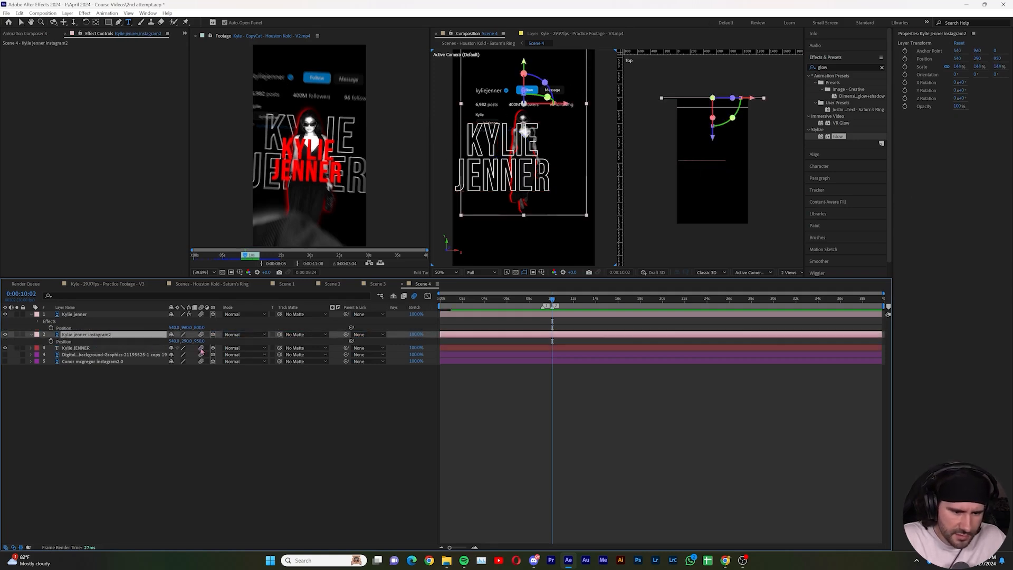
# - Position the KYLIE JENNER text at X 540, Y about 646 and Z about 1007, behind the Instagram layer
pyautogui.click(85, 348)
pyautogui.press('p')
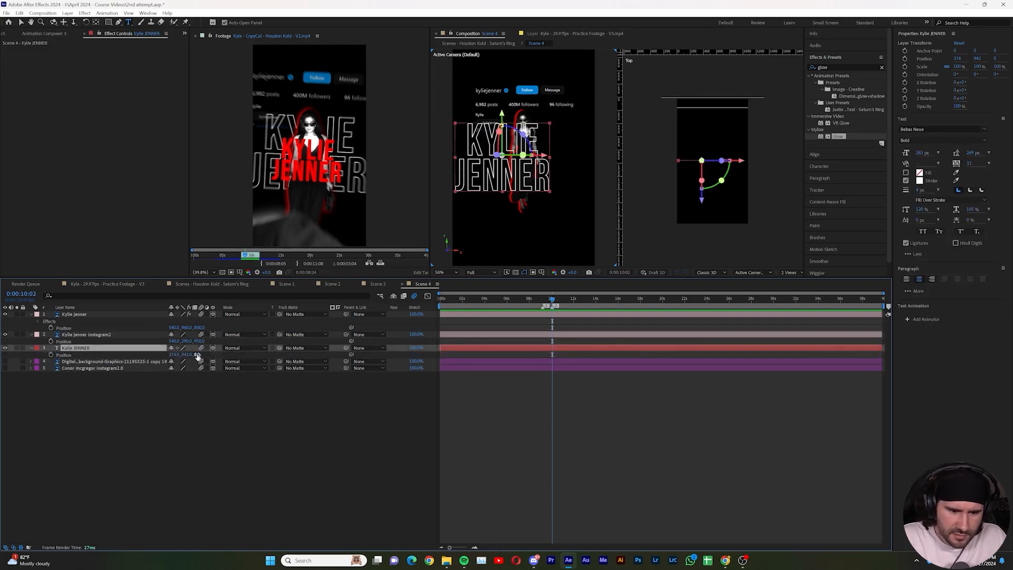
pyautogui.moveTo(196, 354); pyautogui.dragTo(230, 355)
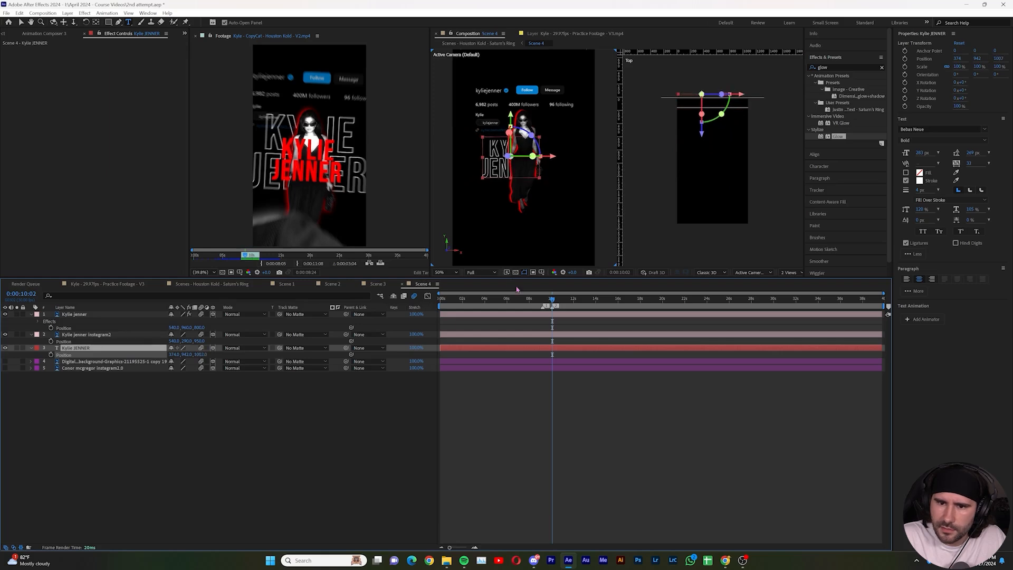
pyautogui.click(175, 355)
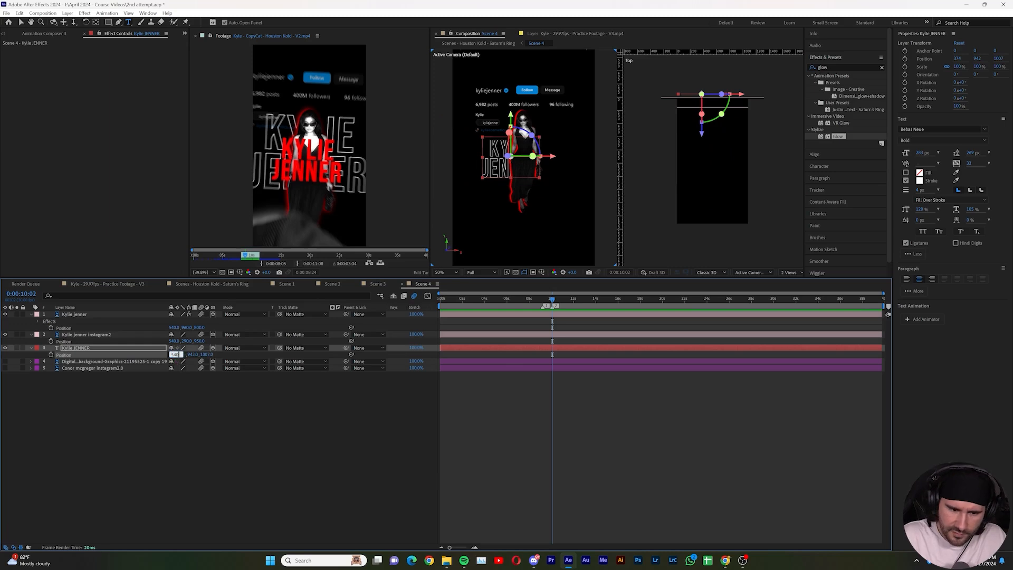
pyautogui.press('Return')
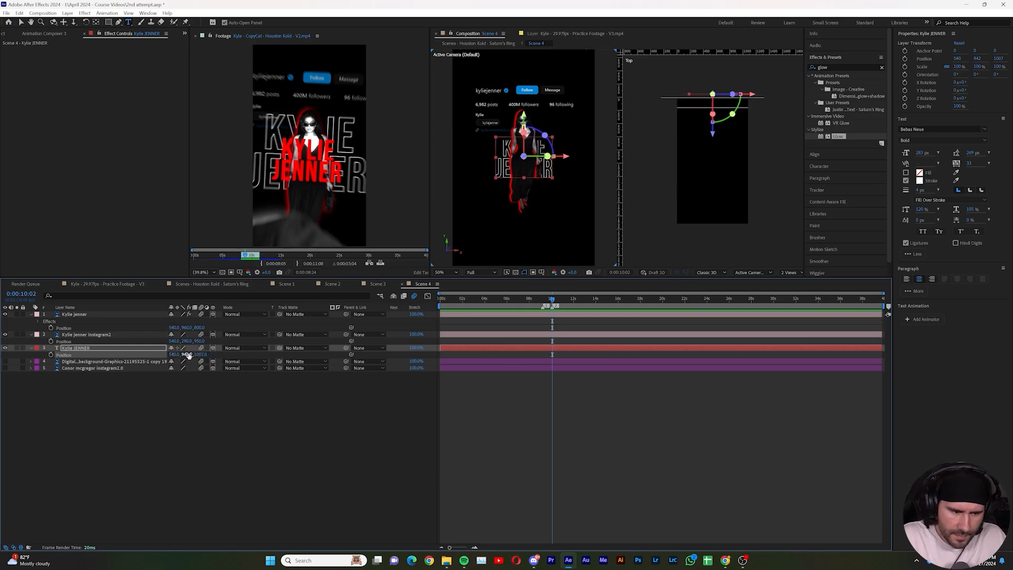
pyautogui.moveTo(187, 356); pyautogui.dragTo(51, 370)
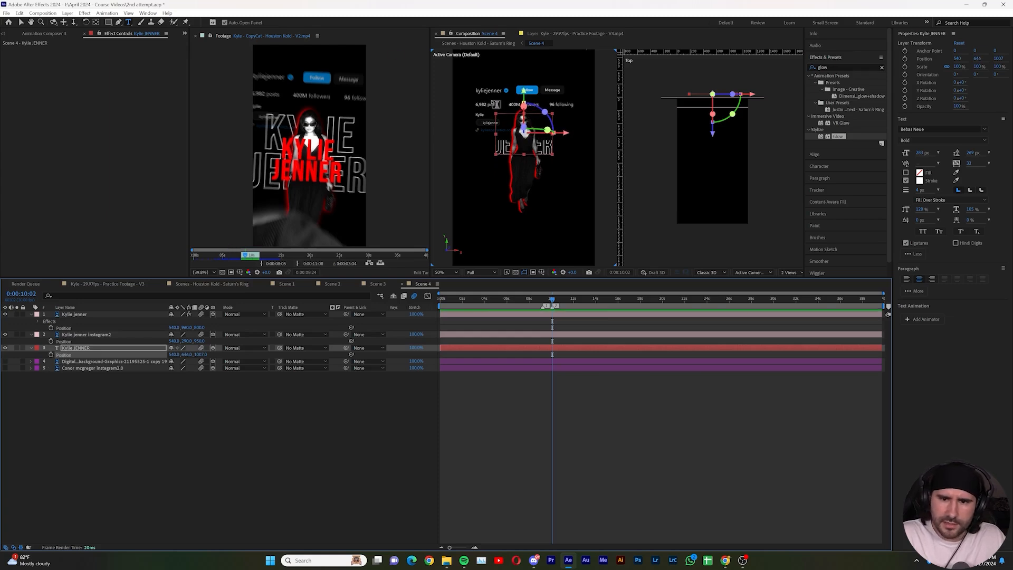
# - Set the blending mode of the Kylie Jenner Instagram layer to Screen
pyautogui.click(92, 335)
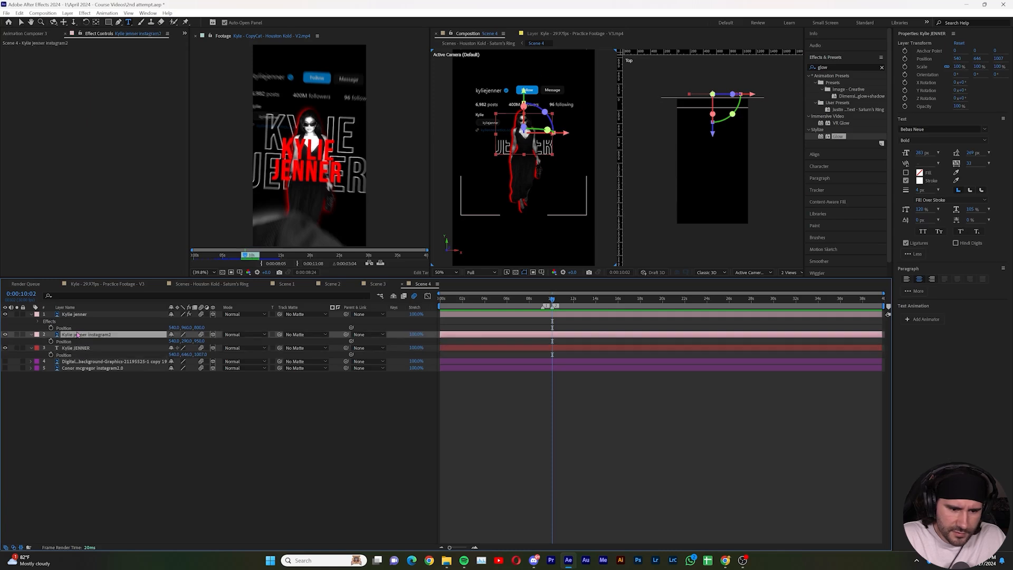
pyautogui.click(251, 335)
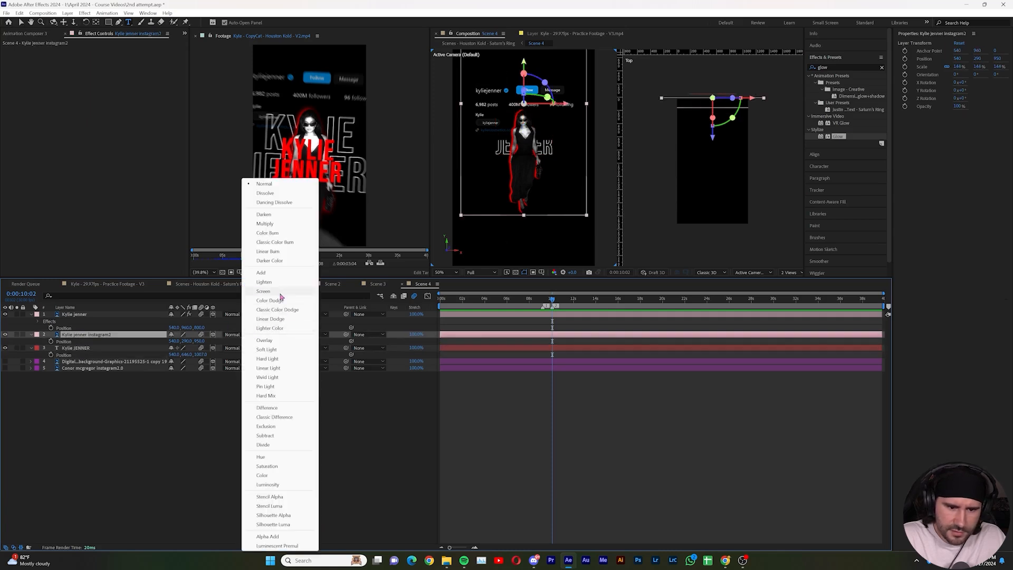
pyautogui.click(263, 291)
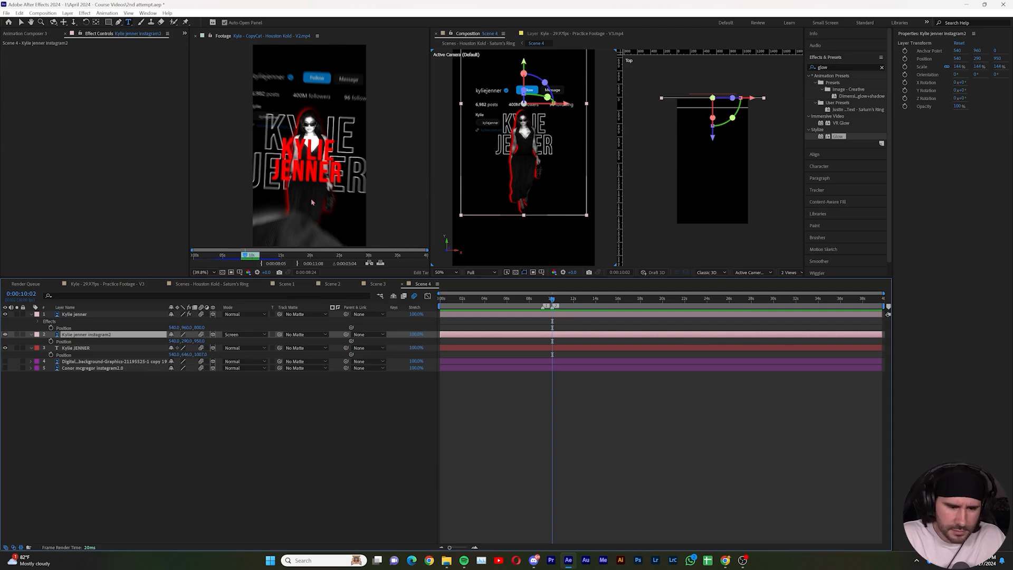
# - Enlarge the KYLIE JENNER text to about 363 px, lower it to Y about 681 and increase its line spacing
pyautogui.click(80, 349)
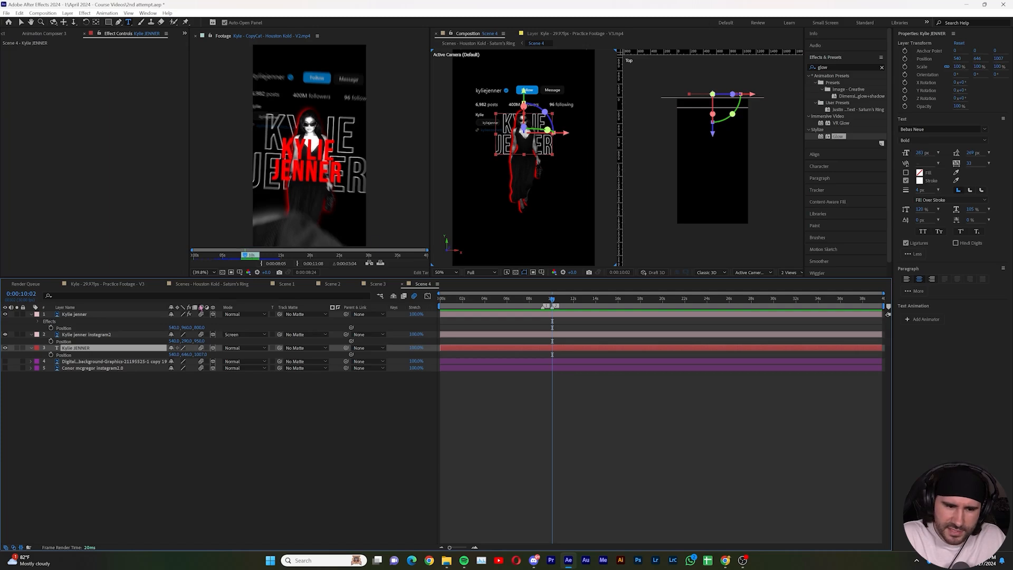
pyautogui.moveTo(919, 152); pyautogui.dragTo(946, 147)
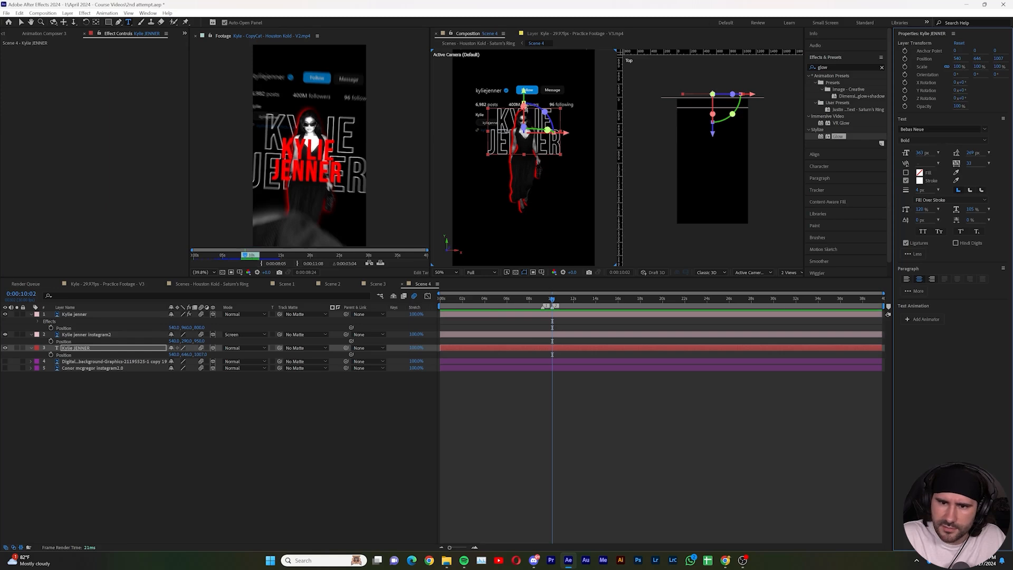
pyautogui.moveTo(187, 354); pyautogui.dragTo(201, 352)
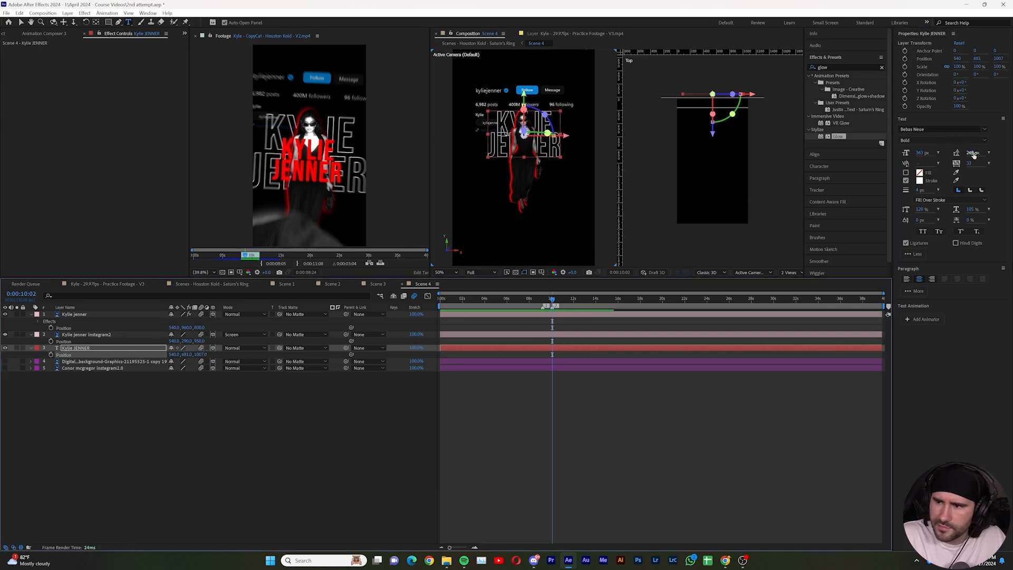
pyautogui.moveTo(973, 153); pyautogui.dragTo(999, 145)
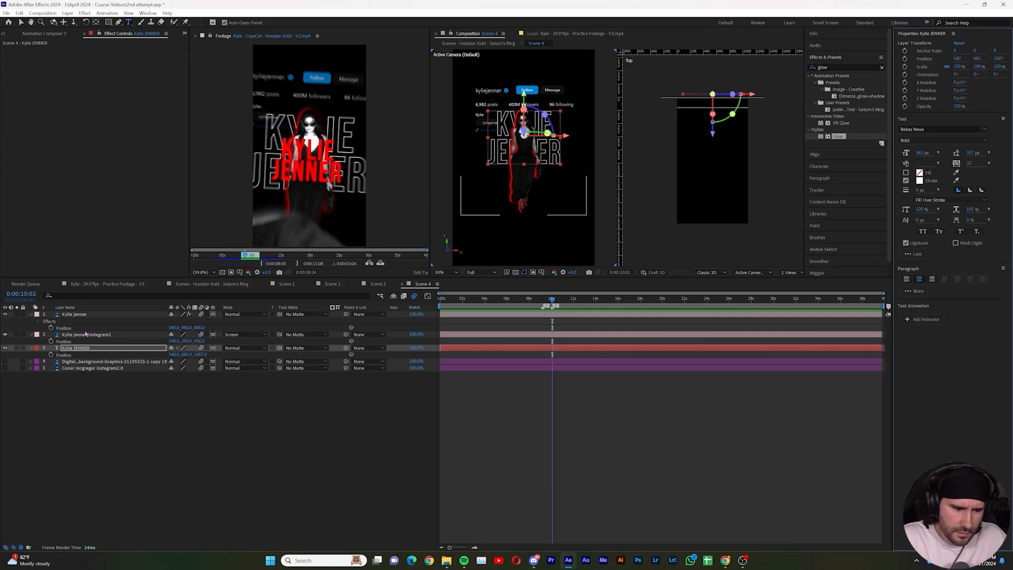
# - Scale the Kylie Jenner Instagram layer up to about 165% and raise it to Y about 179
pyautogui.click(122, 334)
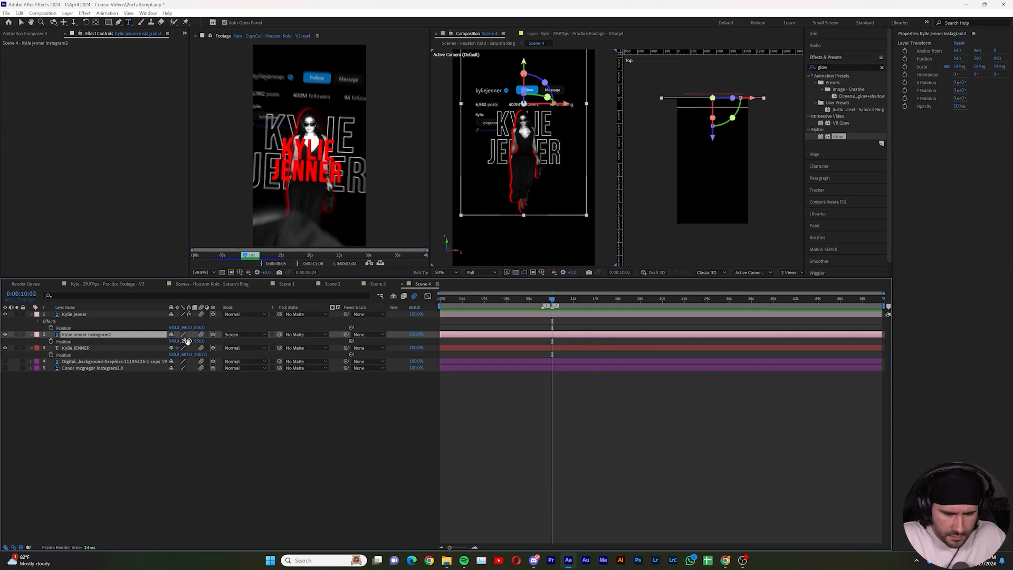
pyautogui.press('s')
pyautogui.moveTo(190, 341)
pyautogui.mouseDown()
pyautogui.moveTo(207, 341)
pyautogui.moveTo(195, 341)
pyautogui.mouseUp()
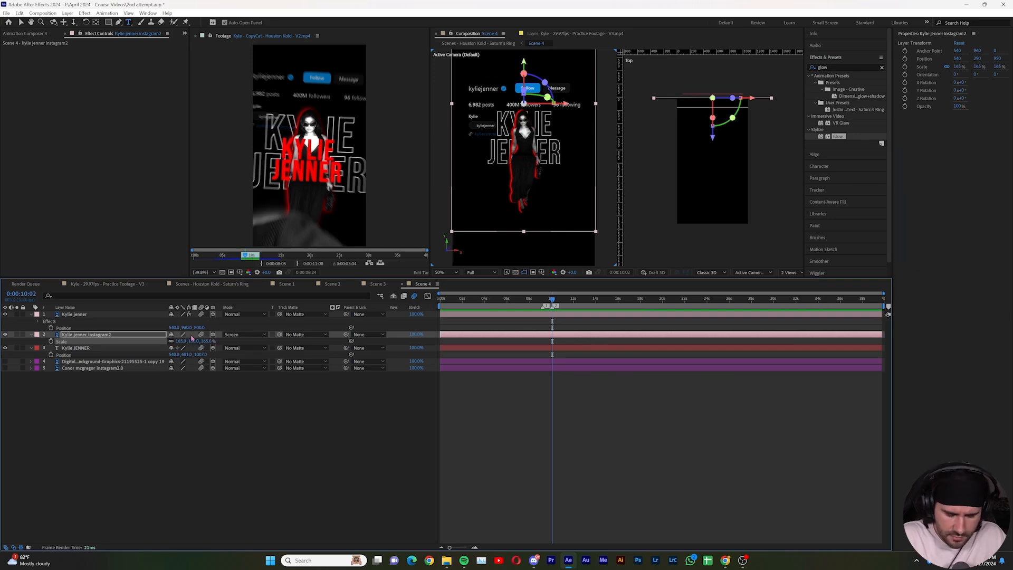
pyautogui.press('p')
pyautogui.moveTo(188, 340); pyautogui.dragTo(140, 344)
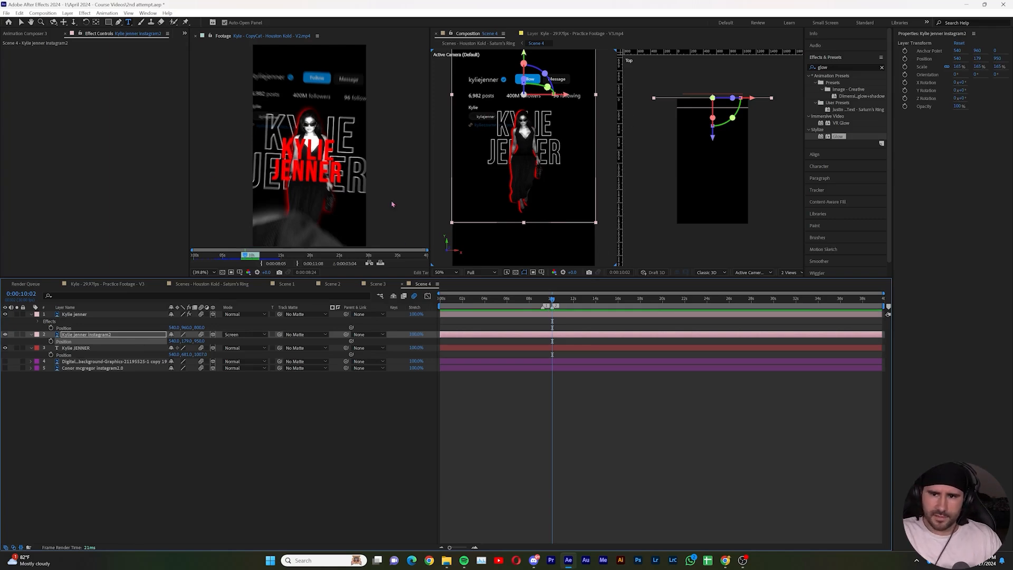
pyautogui.click(264, 402)
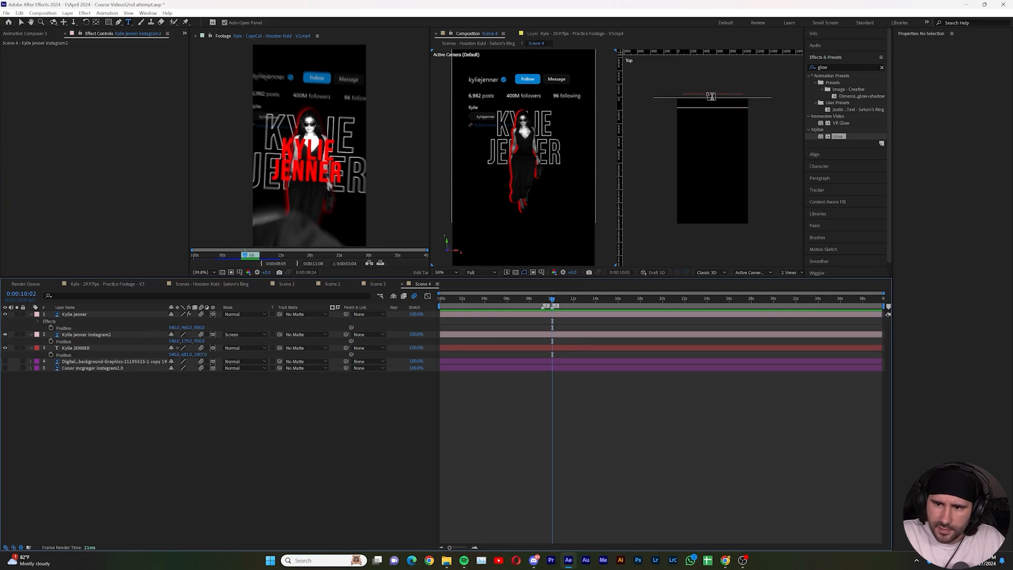
# - Push the KYLIE JENNER text farther back to Z about 1060 and lower it to Y about 730
pyautogui.click(91, 349)
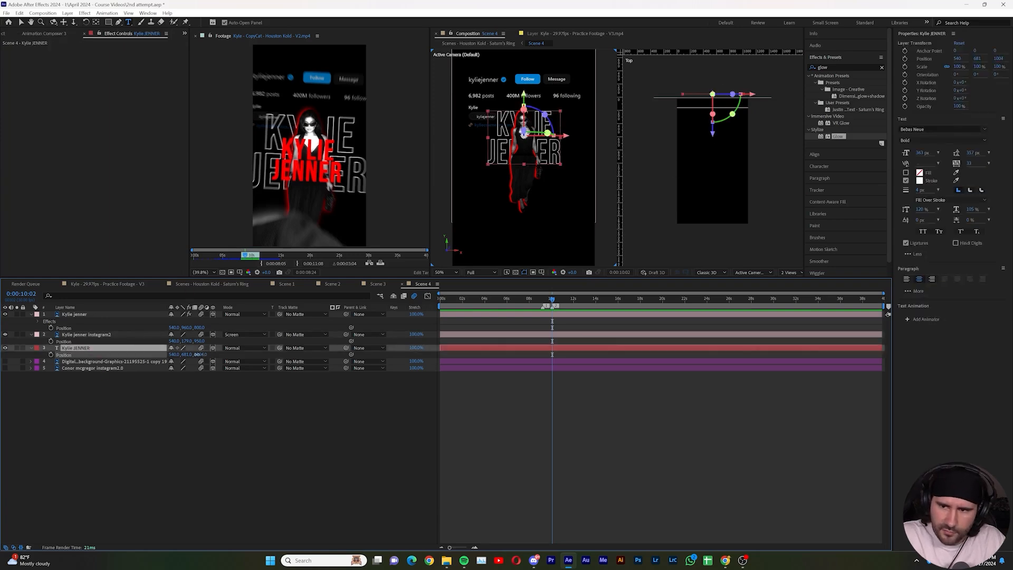
pyautogui.moveTo(213, 348); pyautogui.dragTo(218, 348)
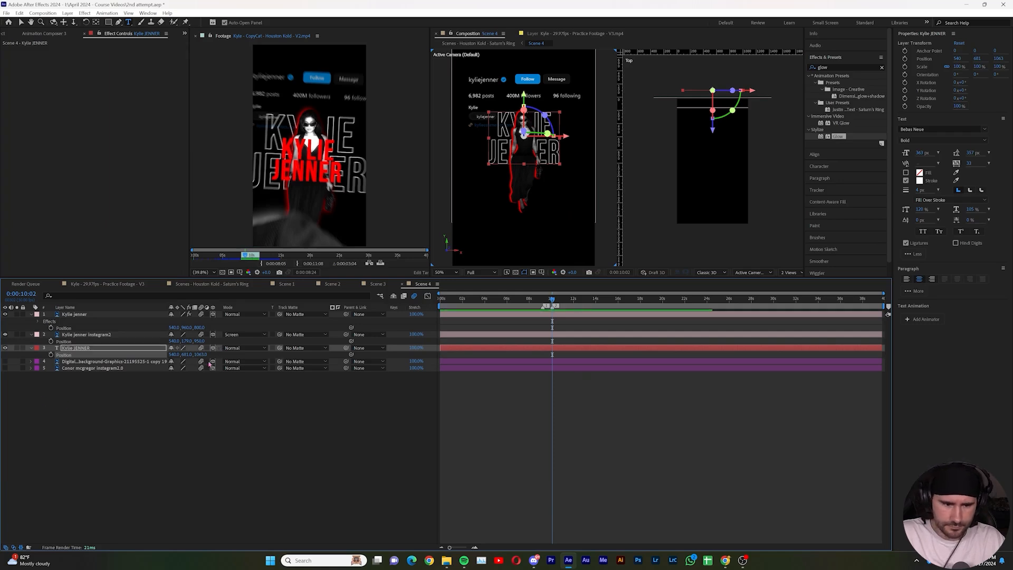
pyautogui.moveTo(189, 355); pyautogui.dragTo(213, 348)
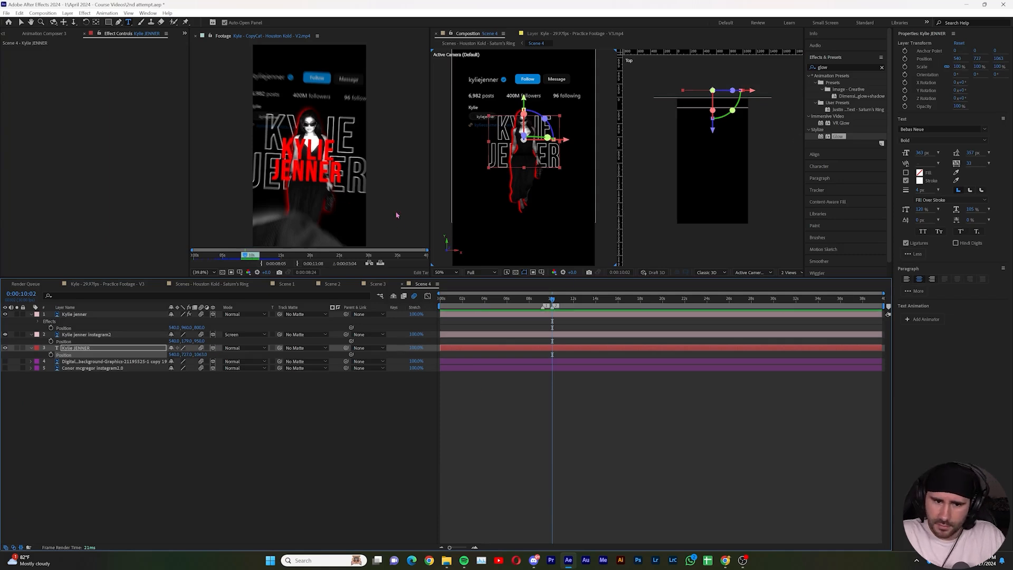
# - Duplicate the outlined KYLIE JENNER text layer and move the copy to the top of the layer stack
pyautogui.click(78, 348)
pyautogui.hotkey('ctrl', 'd')
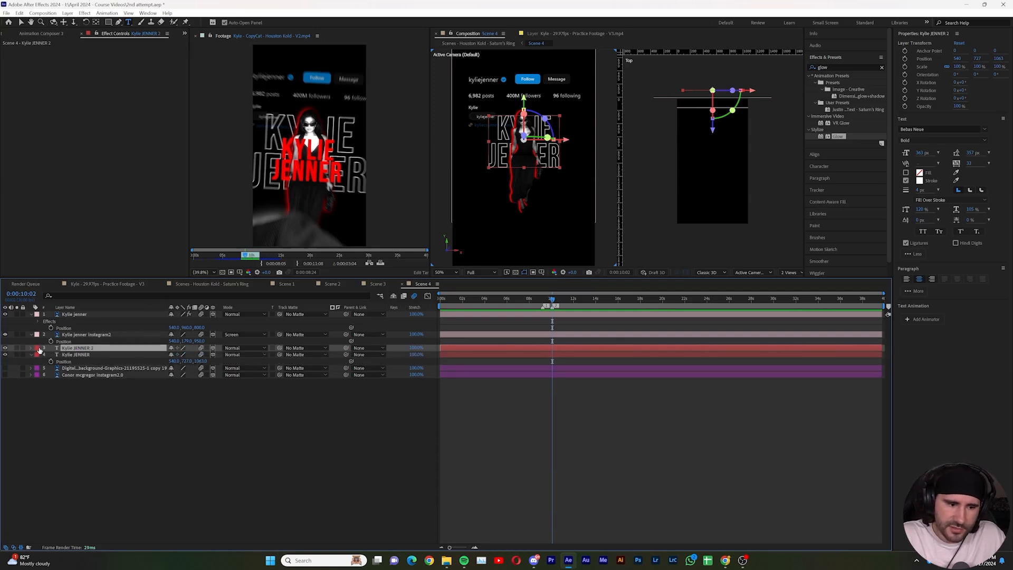
pyautogui.moveTo(76, 349); pyautogui.dragTo(87, 314)
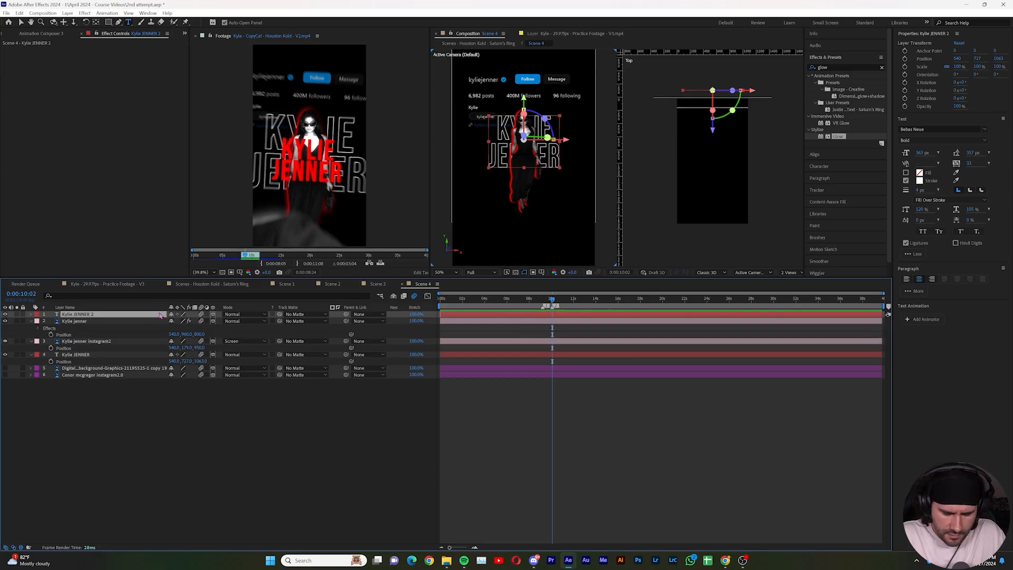
# - Bring the duplicated KYLIE JENNER text forward in depth to Z about 625
pyautogui.press('p')
pyautogui.click(201, 321)
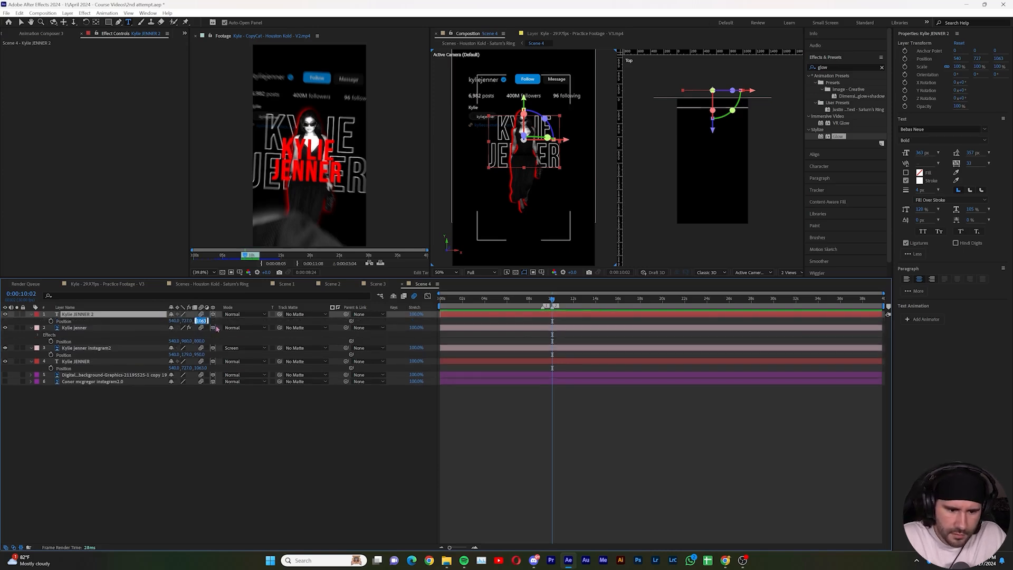
pyautogui.write('668')
pyautogui.press('Return')
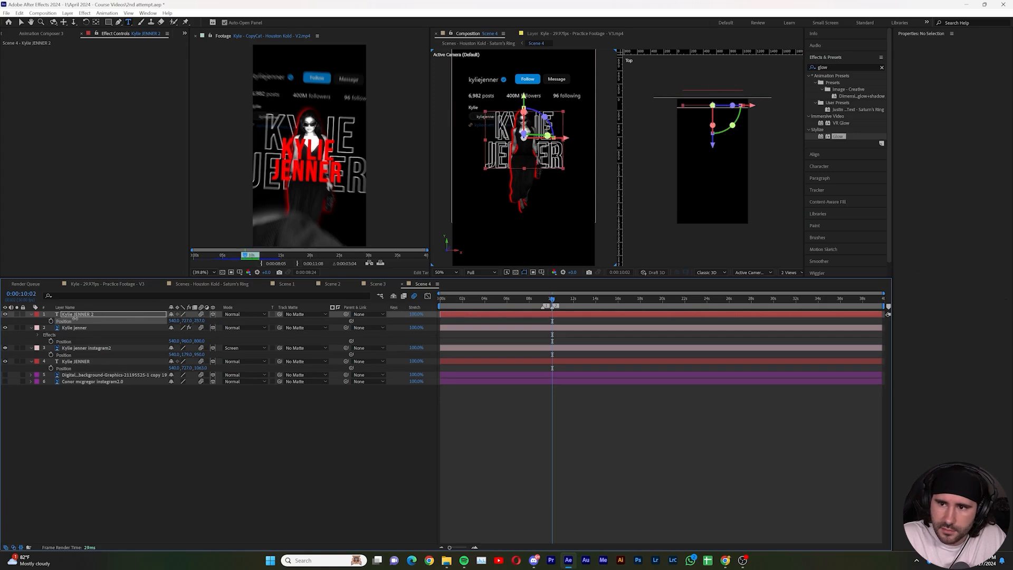
pyautogui.moveTo(46, 321); pyautogui.dragTo(32, 323)
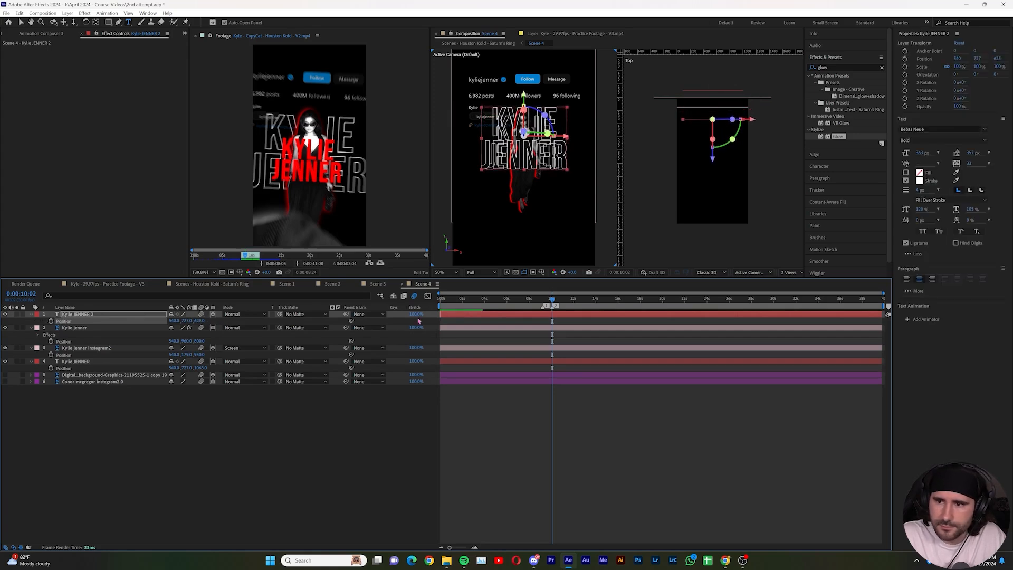
# - Give the duplicated KYLIE JENNER text a solid bright red fill and remove its stroke
pyautogui.doubleClick(741, 115)
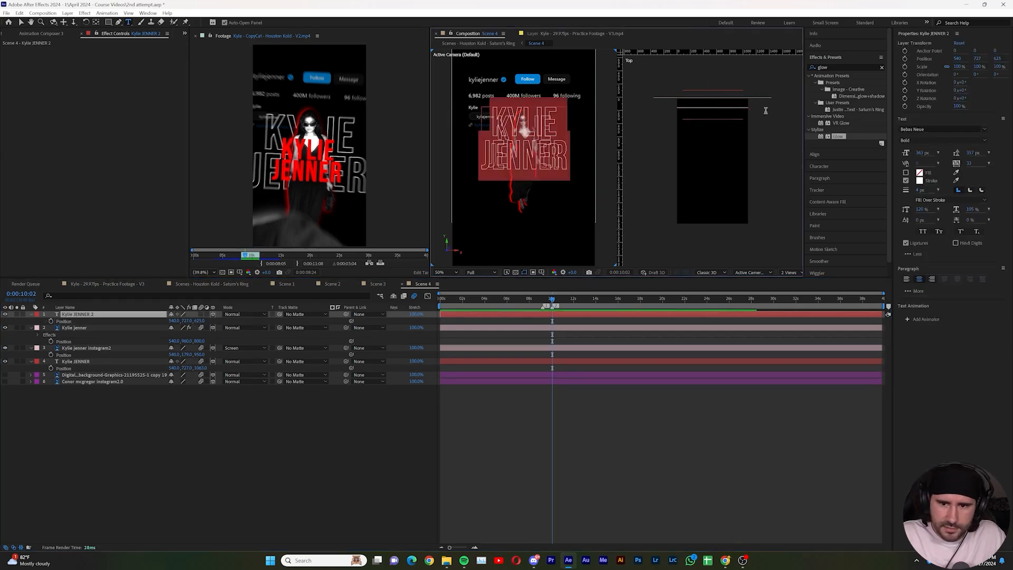
pyautogui.click(907, 173)
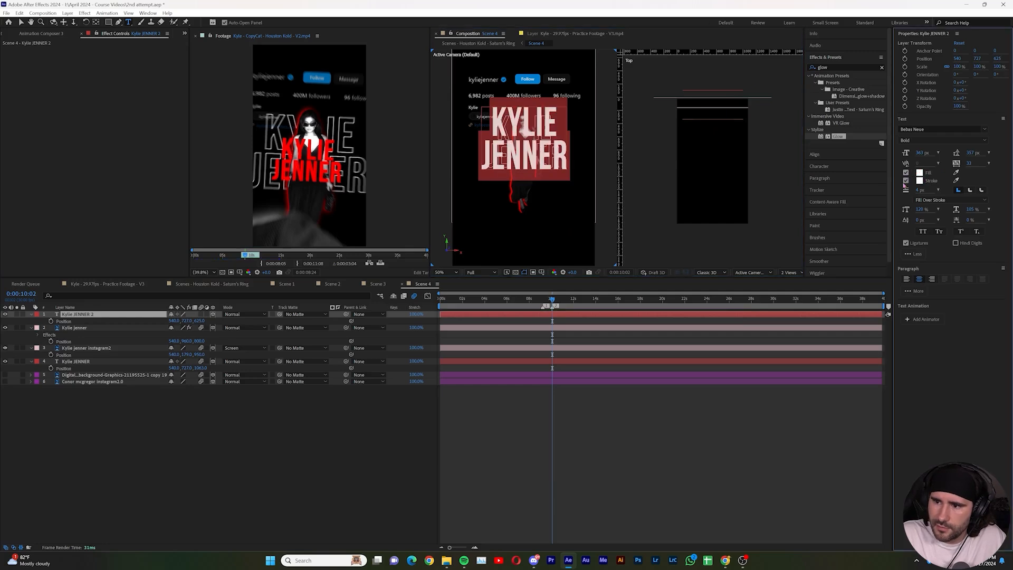
pyautogui.click(919, 172)
pyautogui.click(260, 252)
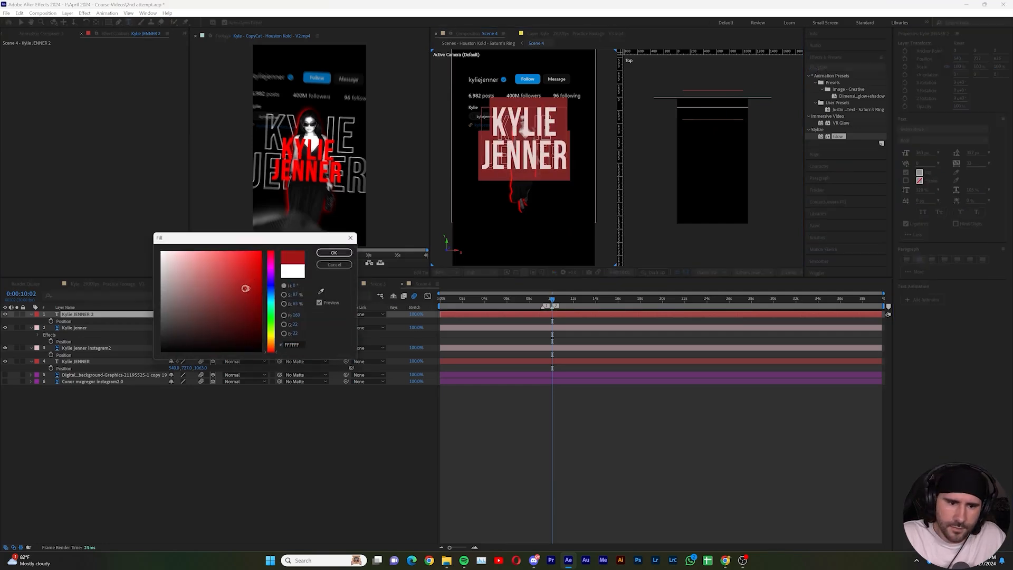
pyautogui.click(334, 252)
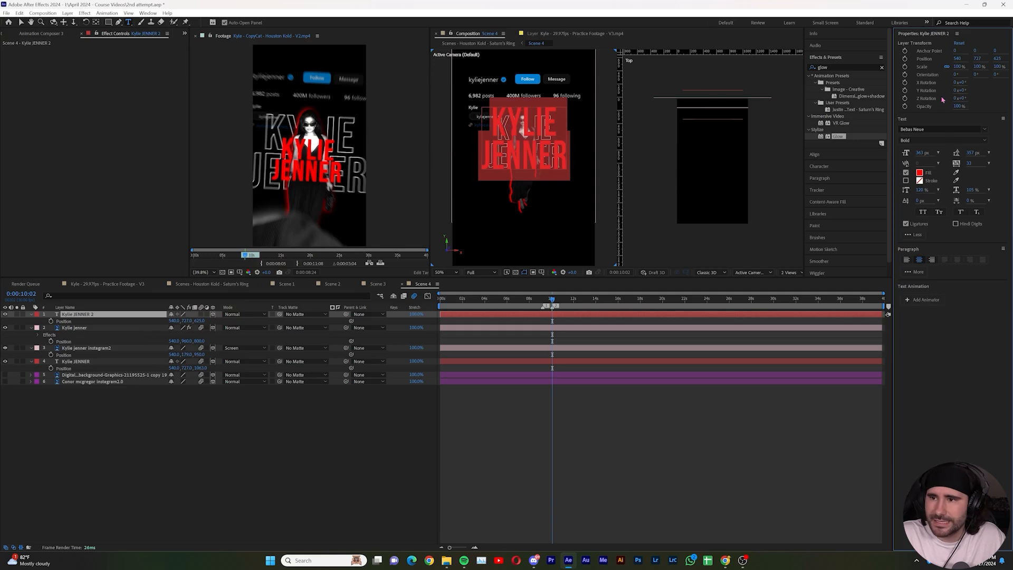
# - Apply the Glow effect to the red KYLIE JENNER text, raise its threshold and set its radius to about 33
pyautogui.moveTo(840, 140); pyautogui.dragTo(85, 315)
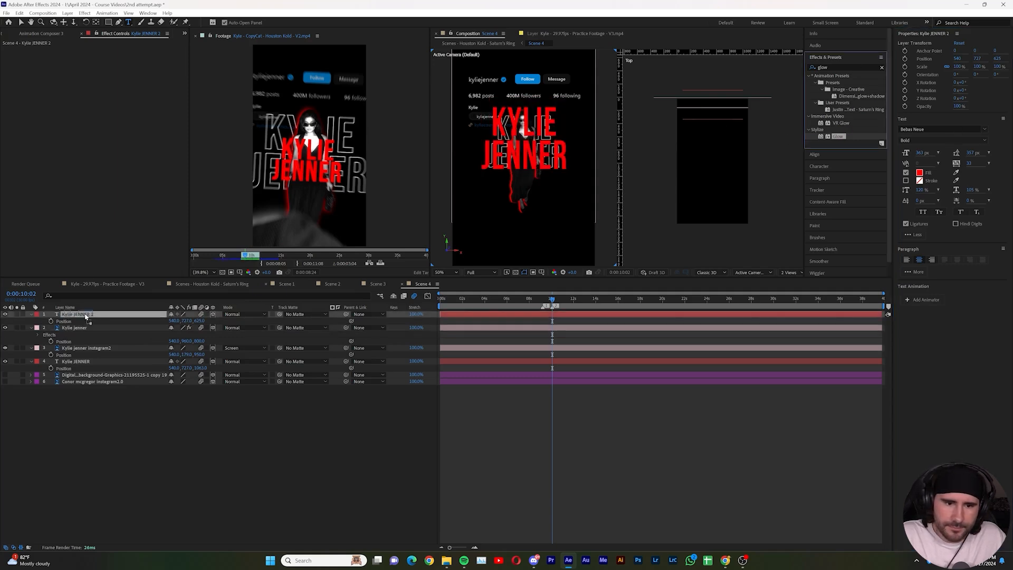
pyautogui.press('v')
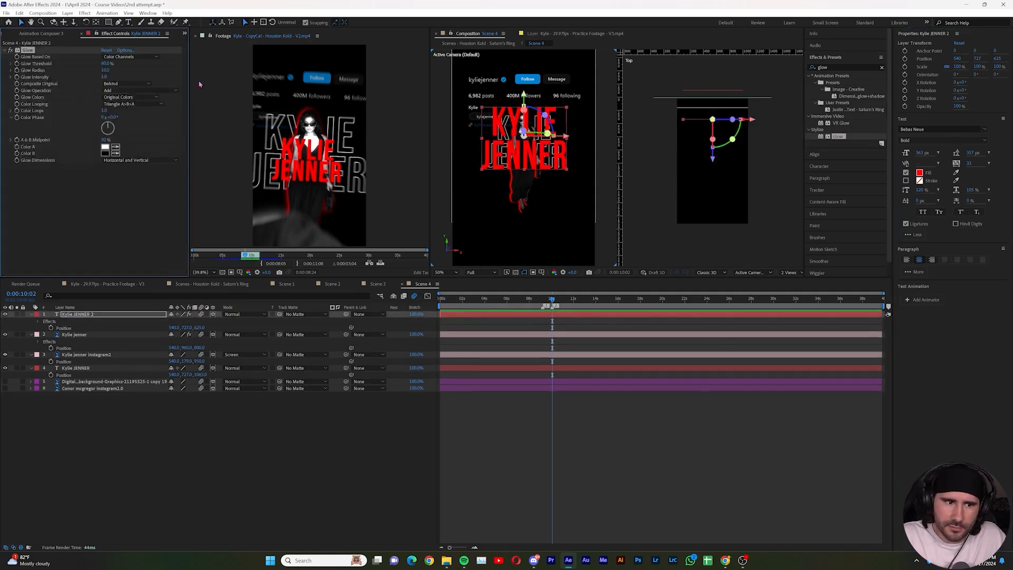
pyautogui.moveTo(105, 70); pyautogui.dragTo(111, 63)
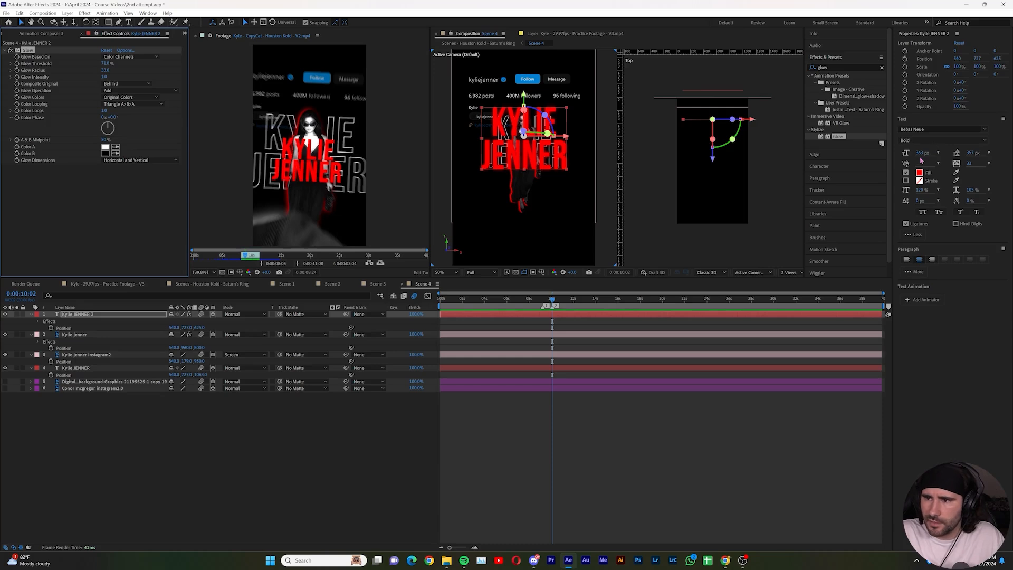
# - Shrink the red KYLIE JENNER text to about 214 px with line spacing of about 197 px, and lower it to Y about 858
pyautogui.moveTo(920, 154); pyautogui.dragTo(882, 157)
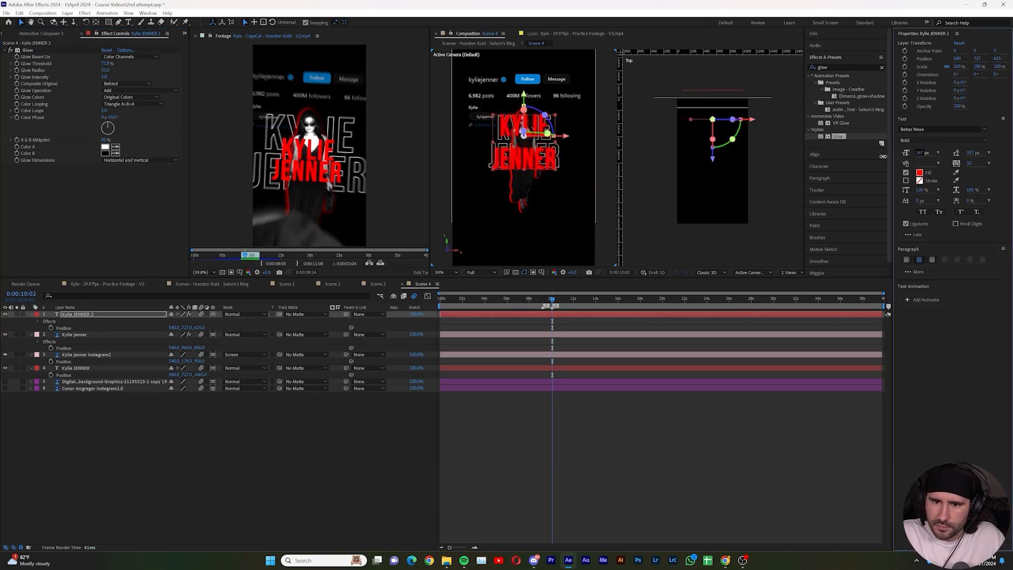
pyautogui.moveTo(970, 152); pyautogui.dragTo(936, 153)
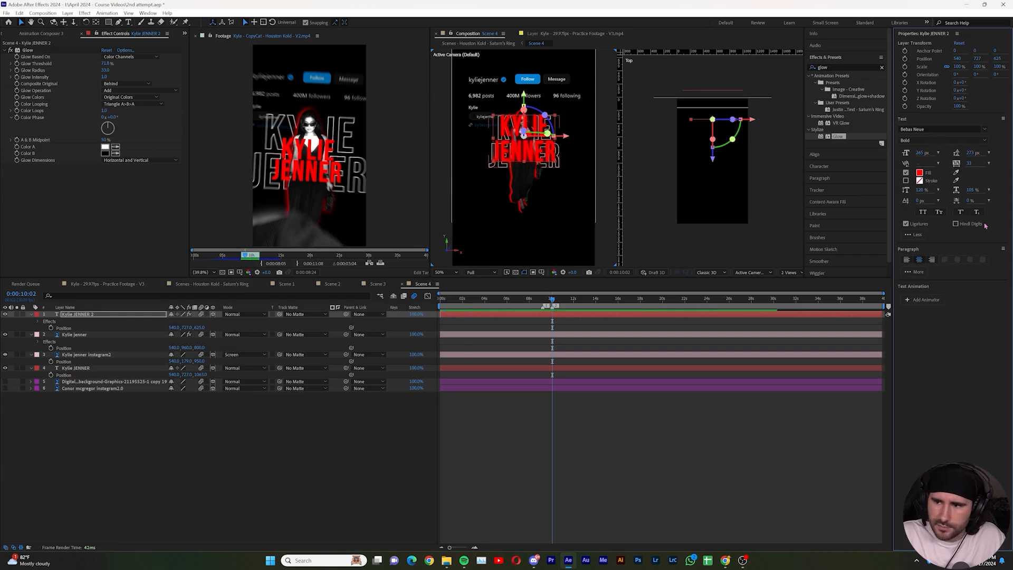
pyautogui.moveTo(187, 327); pyautogui.dragTo(258, 312)
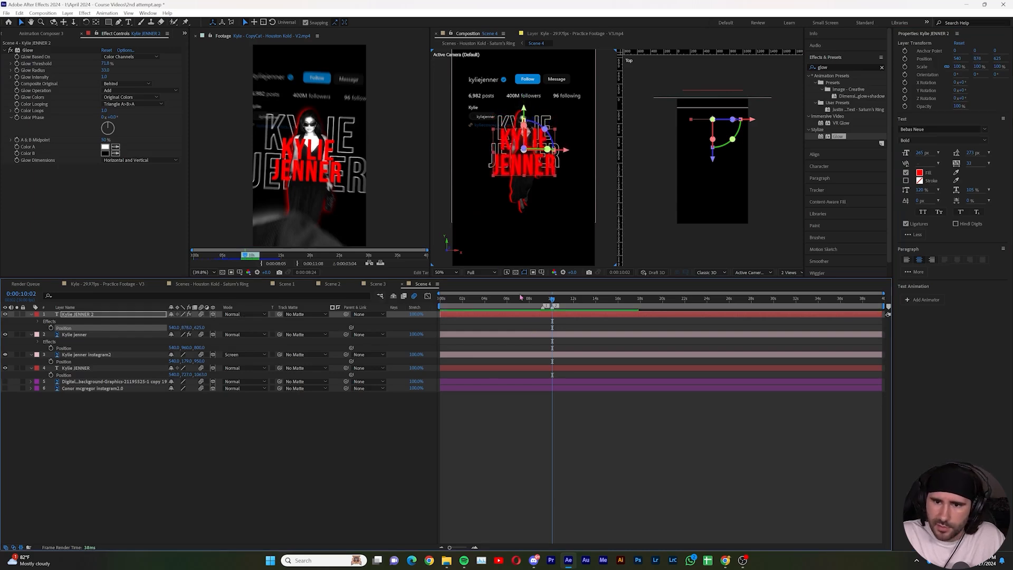
pyautogui.moveTo(915, 152); pyautogui.dragTo(895, 151)
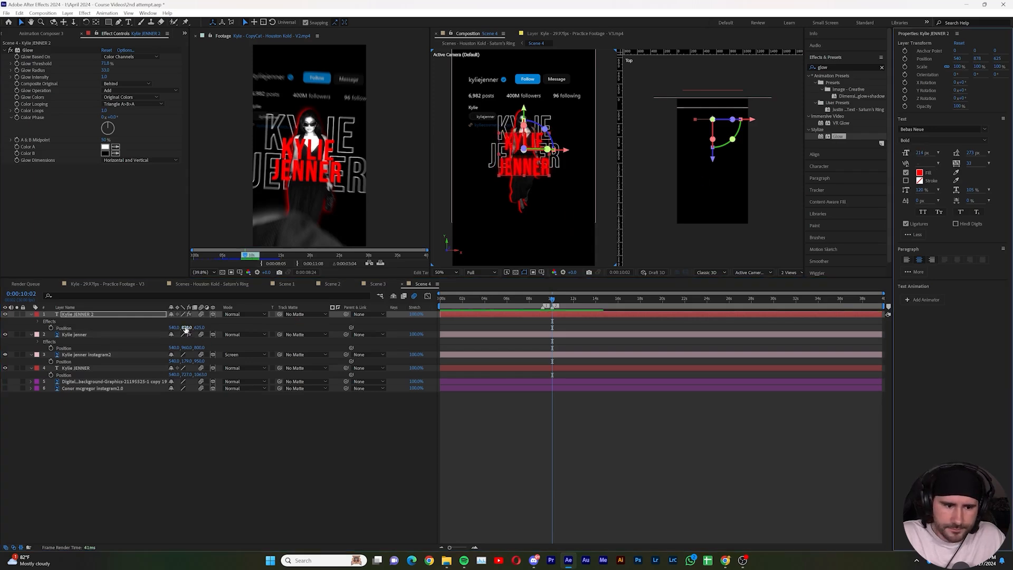
pyautogui.moveTo(187, 327); pyautogui.dragTo(178, 327)
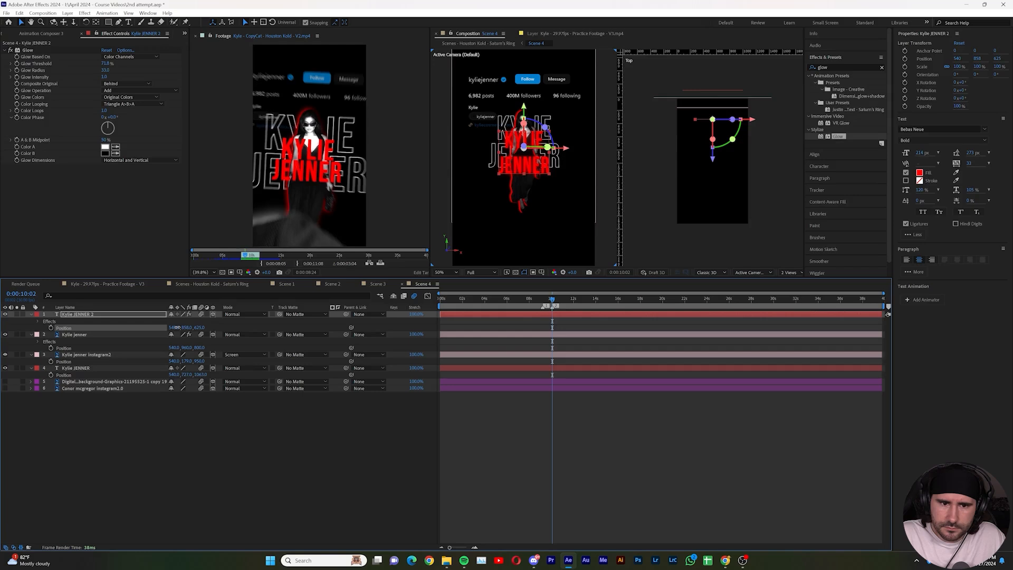
pyautogui.moveTo(971, 153); pyautogui.dragTo(943, 153)
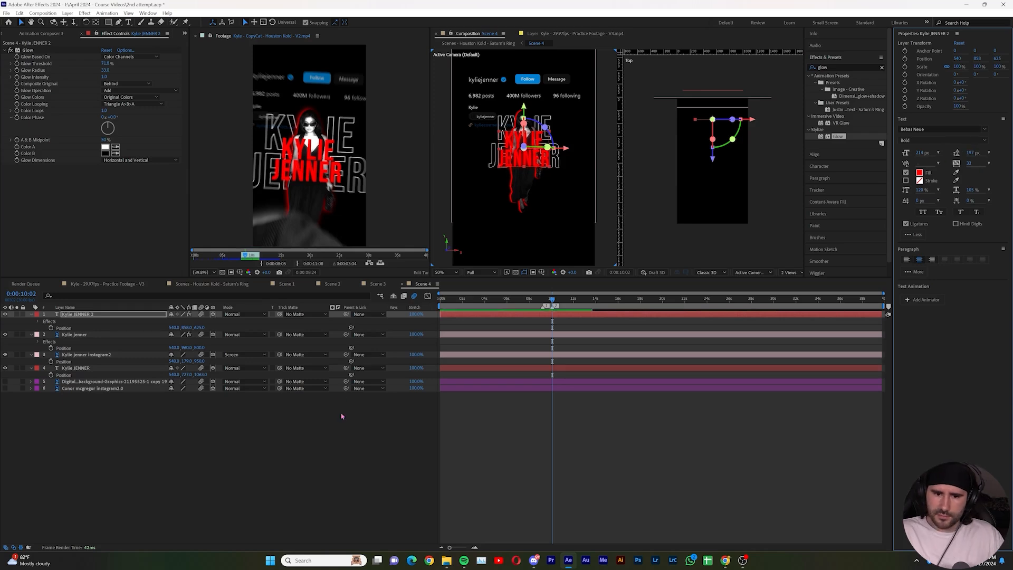
# - Create a null object in Scene 4 and rename it KYLIE NULL
pyautogui.click(626, 382)
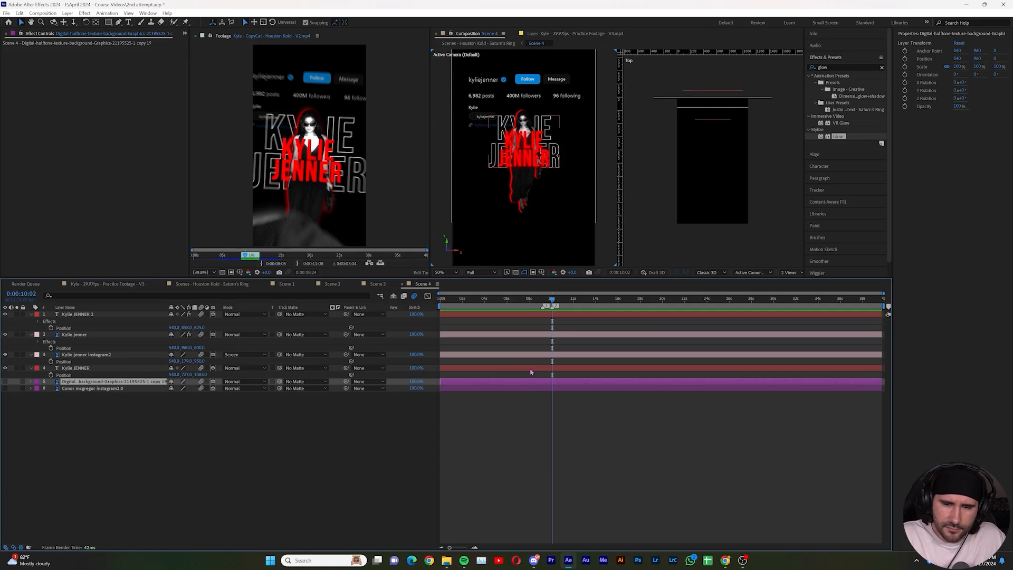
pyautogui.click(168, 418)
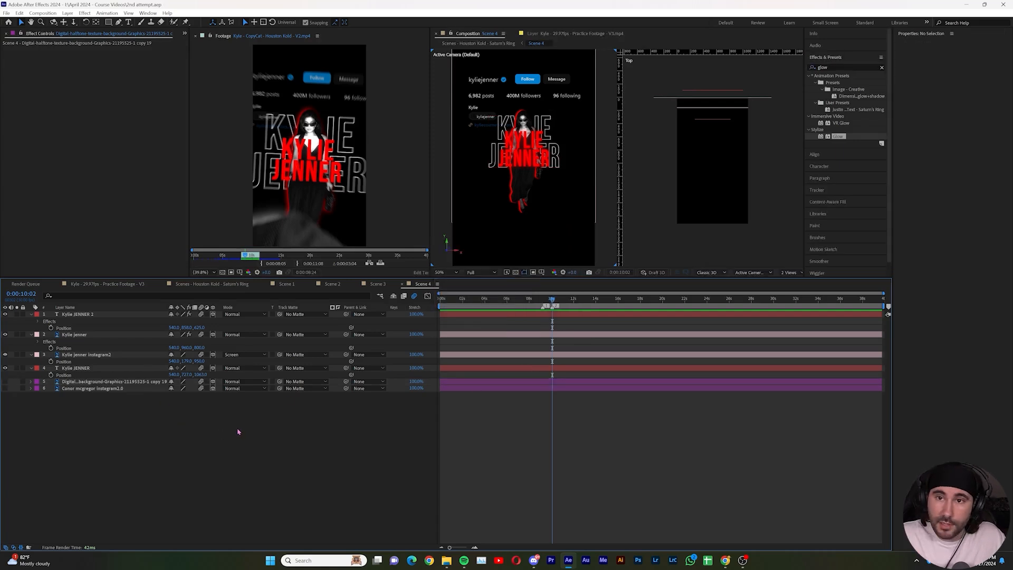
pyautogui.rightClick(209, 419)
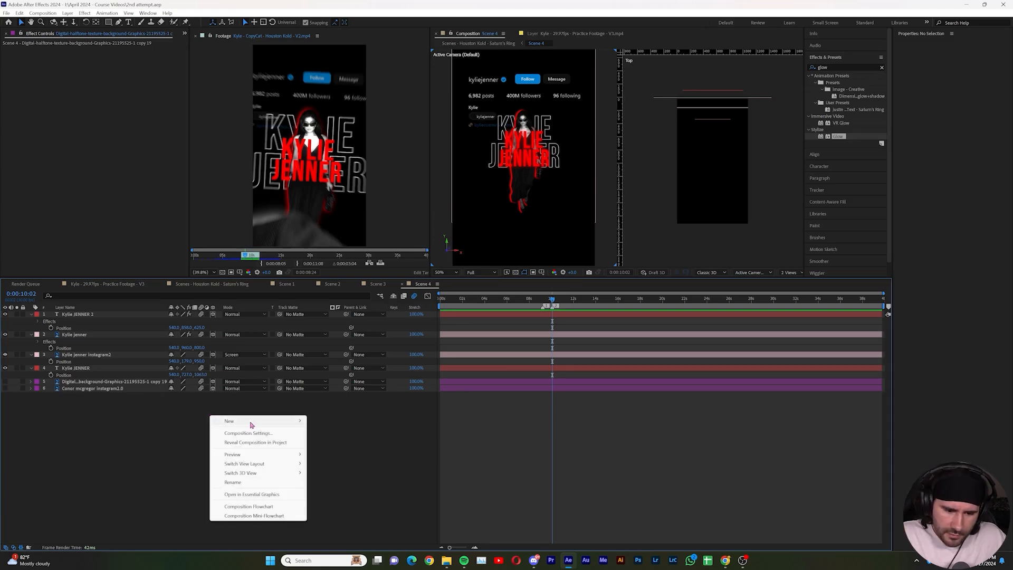
pyautogui.moveTo(252, 425)
pyautogui.click(348, 470)
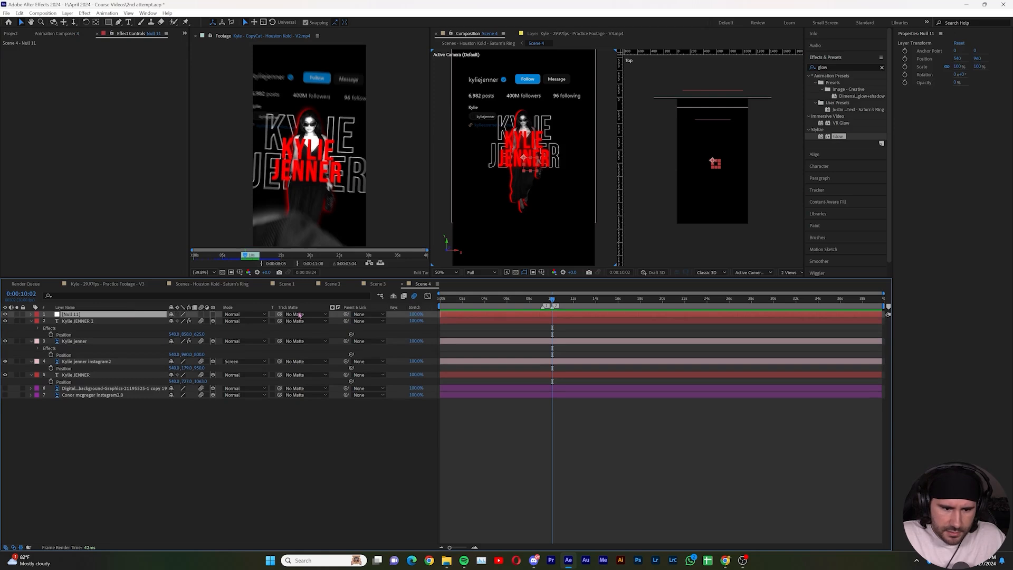
pyautogui.rightClick(85, 316)
pyautogui.click(140, 291)
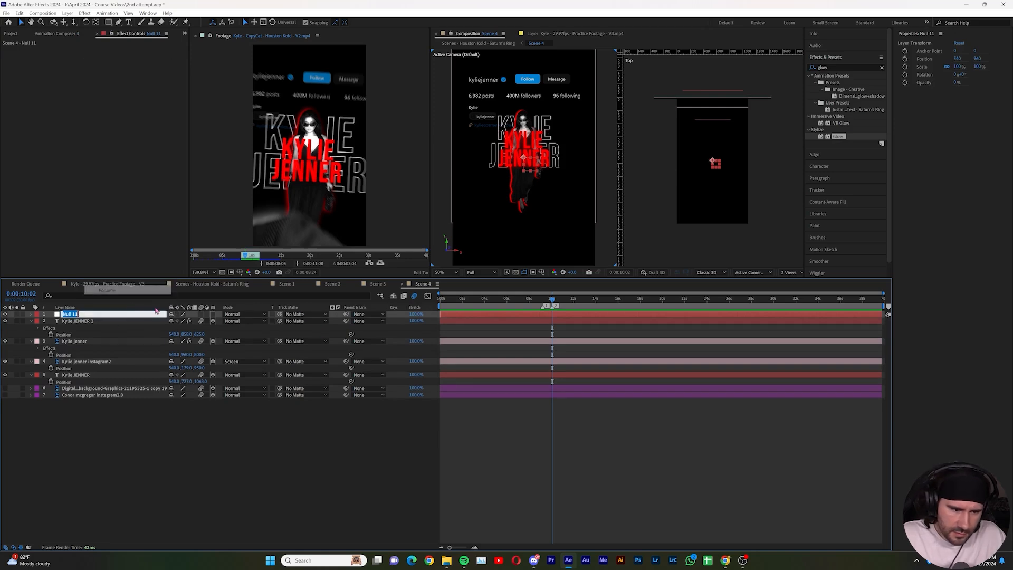
pyautogui.write('KYLIE NULL')
pyautogui.press('Return')
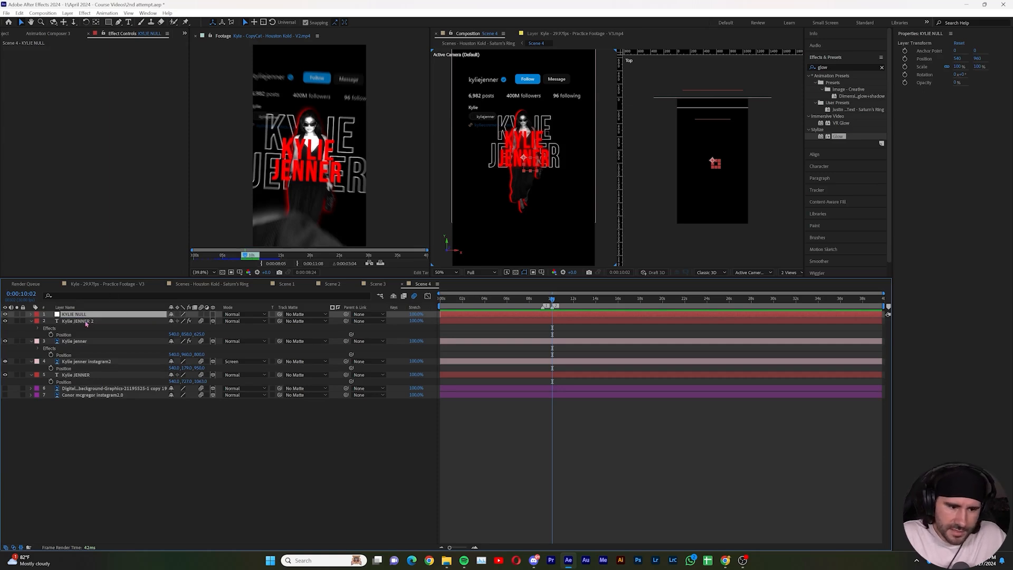
# - Parent both KYLIE JENNER texts, the Kylie cutout and the Kylie Instagram layer to KYLIE NULL, and make the null a 3D layer
pyautogui.click(131, 321)
pyautogui.keyDown('shift'); pyautogui.click(80, 374); pyautogui.keyUp('shift')
pyautogui.moveTo(346, 375); pyautogui.dragTo(74, 314)
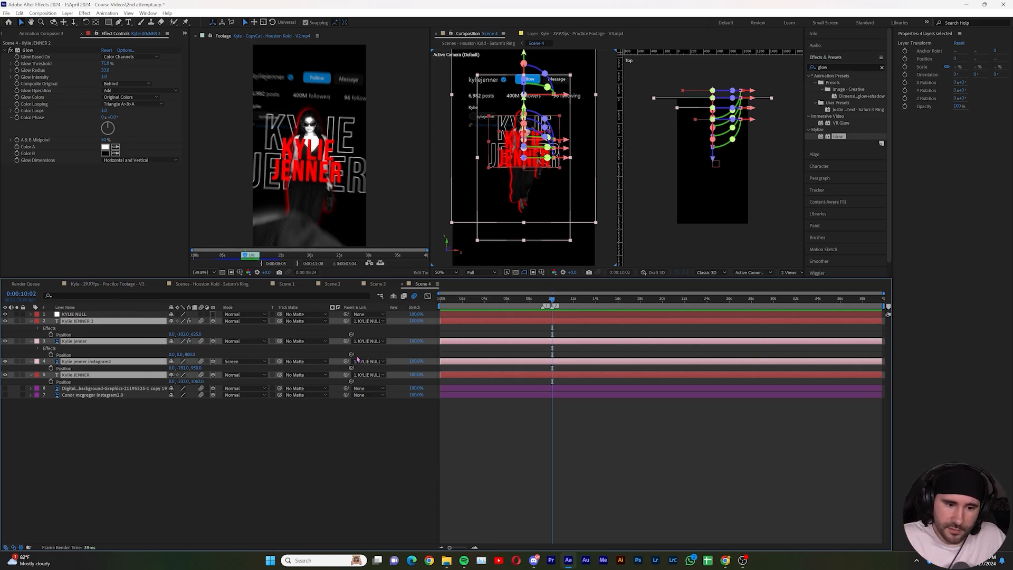
pyautogui.click(212, 314)
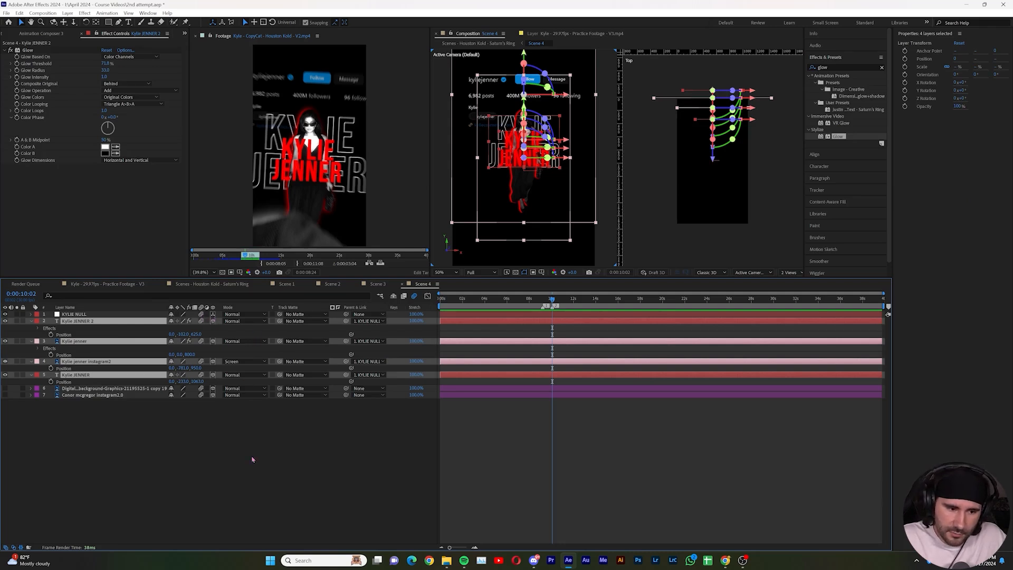
pyautogui.click(209, 419)
# - Assign the pink label colour to KYLIE NULL and its four child layers
pyautogui.click(31, 321)
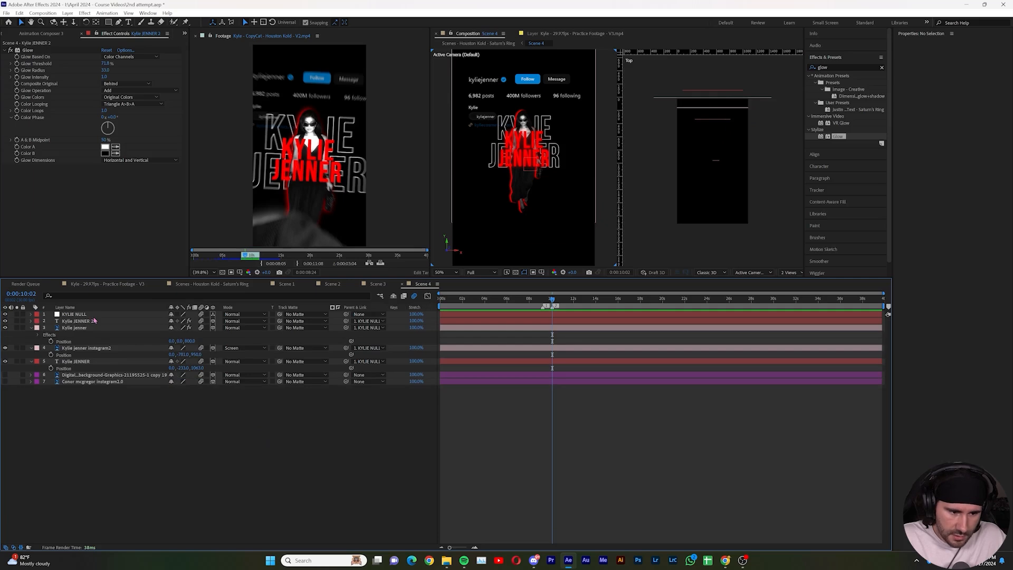
pyautogui.click(74, 314)
pyautogui.keyDown('shift'); pyautogui.click(50, 361); pyautogui.keyUp('shift')
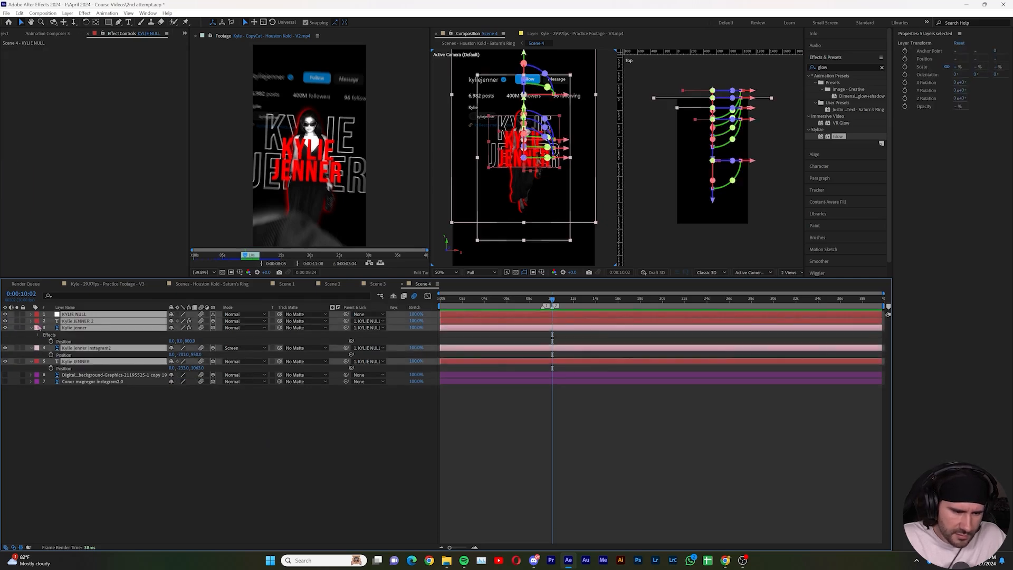
pyautogui.click(38, 327)
pyautogui.click(72, 385)
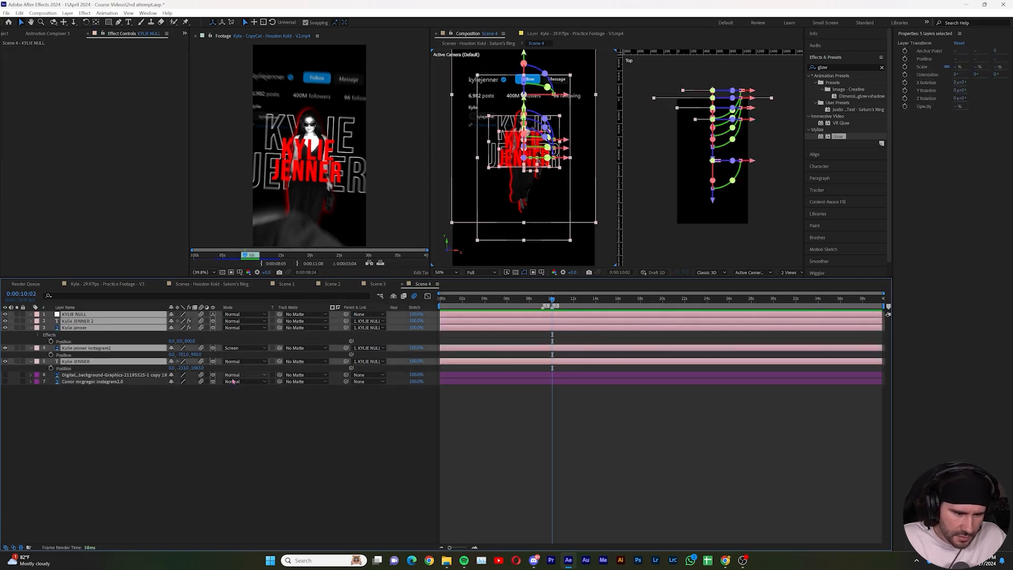
pyautogui.click(214, 425)
# - Collapse the Kylie layers' properties, mark KYLIE NULL and its children as shy, and hide shy layers in the timeline
pyautogui.click(30, 328)
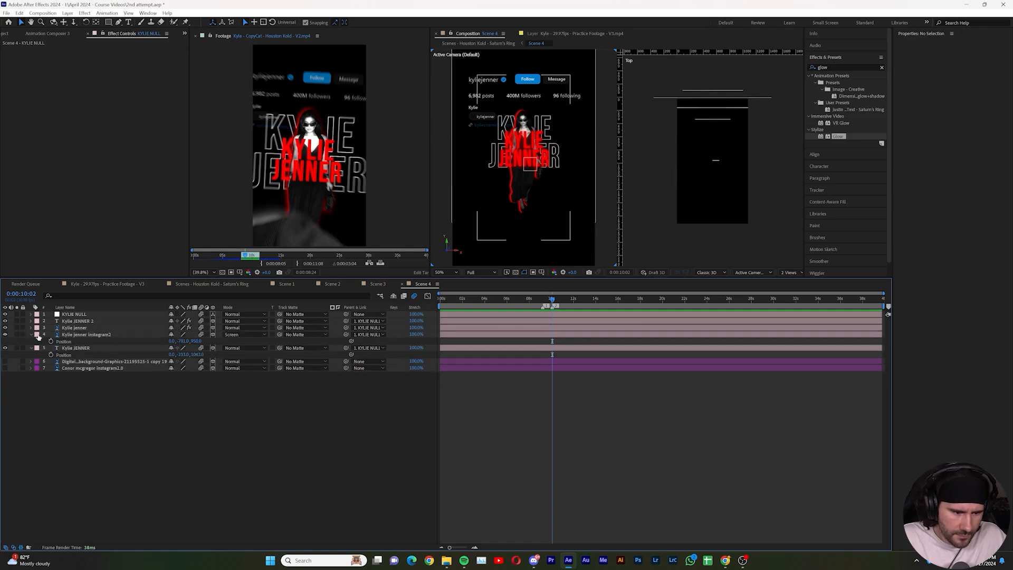
pyautogui.click(31, 335)
pyautogui.click(30, 341)
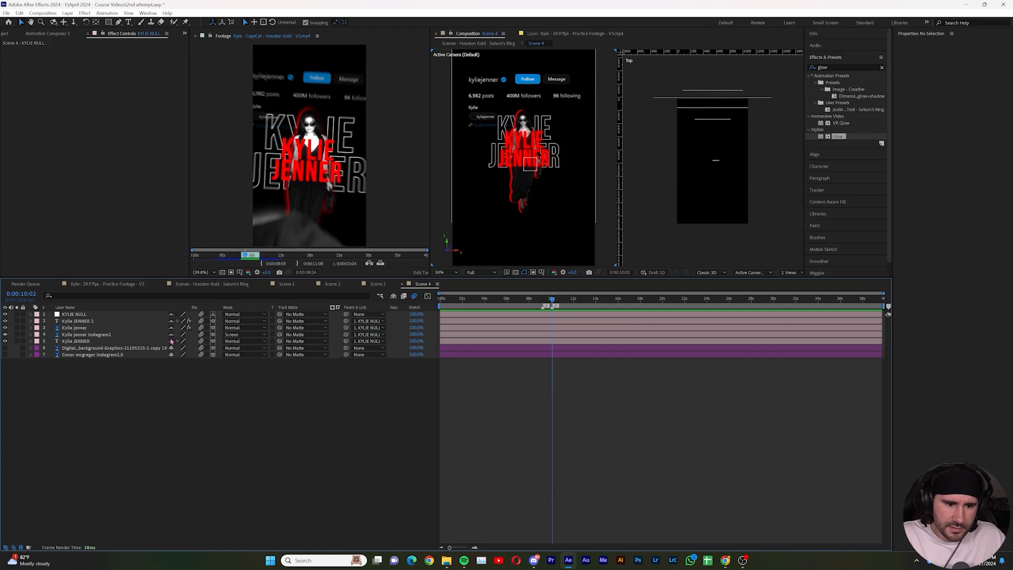
pyautogui.click(393, 296)
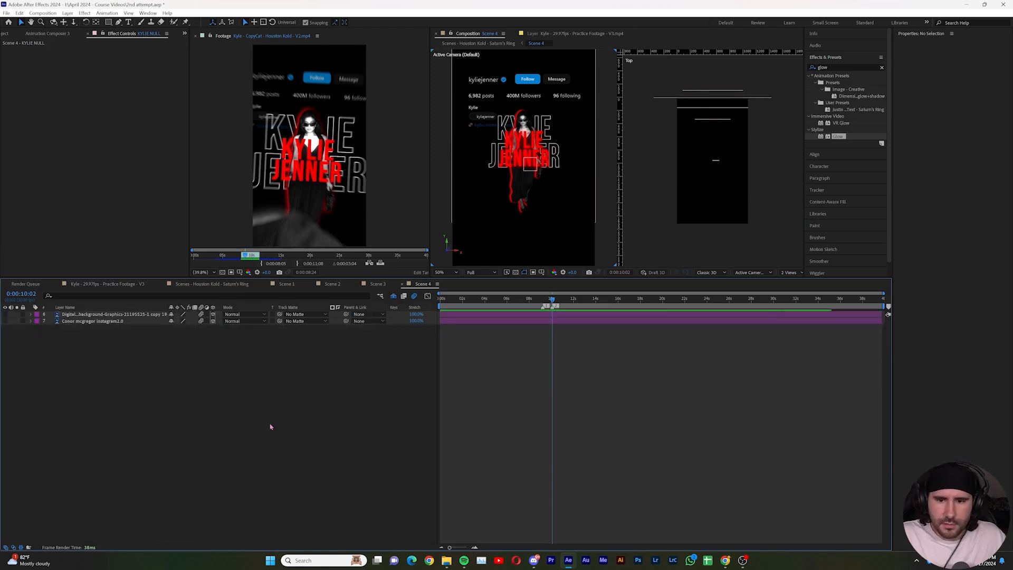
# - Make the Conor McGregor cutout and Instagram layers visible, and move the reference footage to its Conor McGregor shot
pyautogui.moveTo(5, 314); pyautogui.dragTo(5, 321)
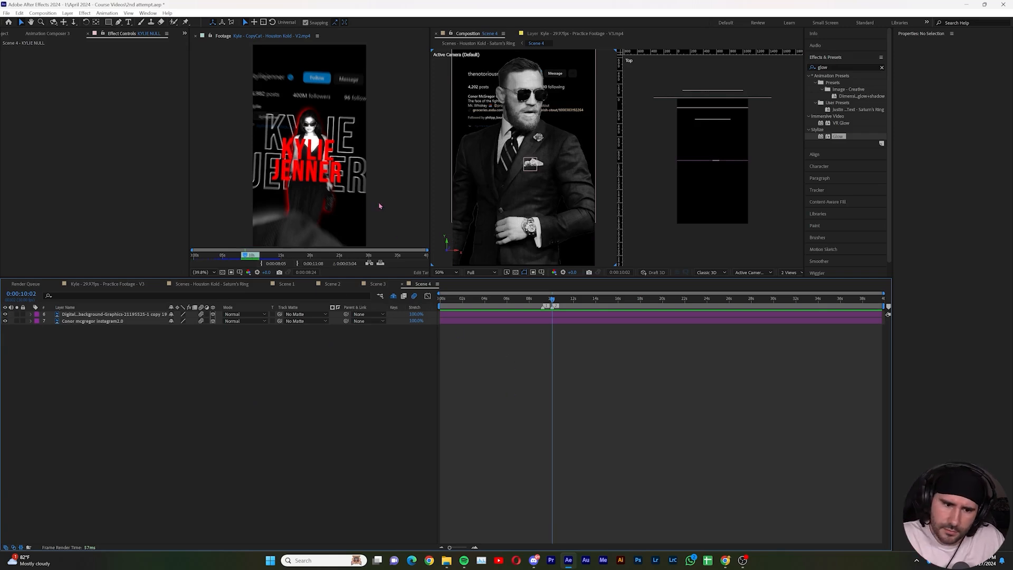
pyautogui.moveTo(246, 257); pyautogui.dragTo(250, 257)
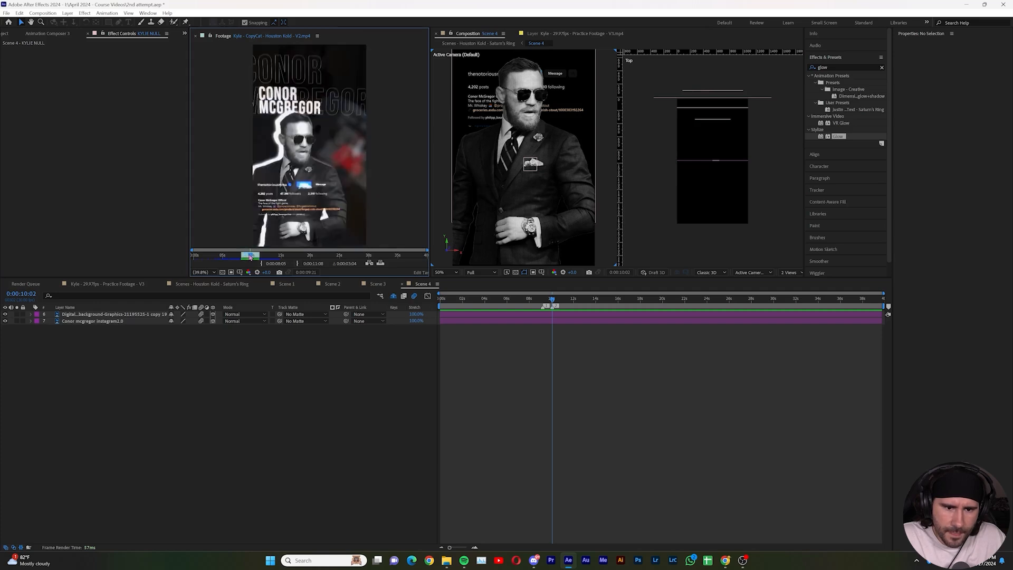
pyautogui.click(158, 369)
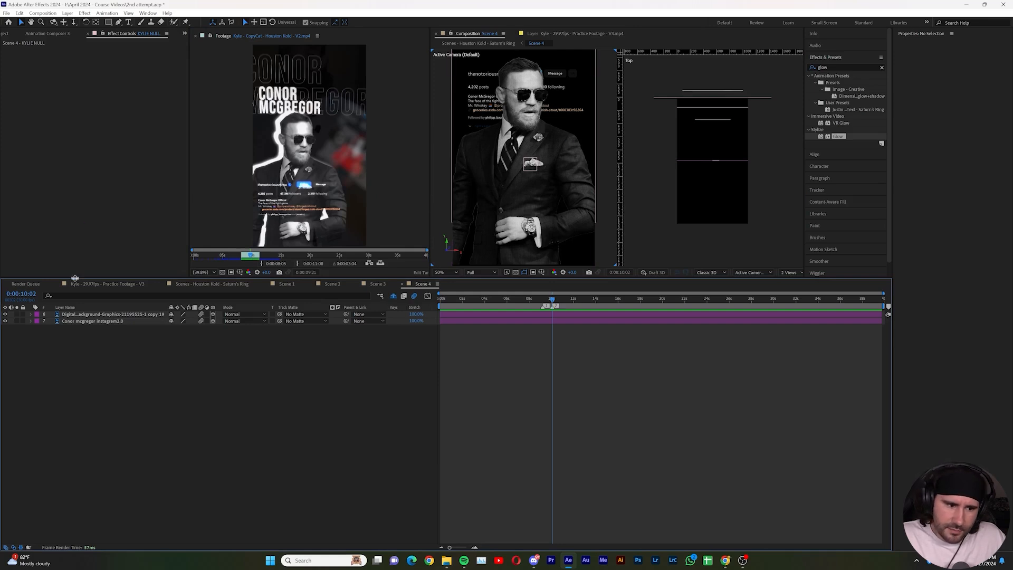
# - Place the Conor McGregor Instagram layer above his cutout and set its blending mode to Screen
pyautogui.click(94, 320)
pyautogui.moveTo(100, 316); pyautogui.dragTo(100, 312)
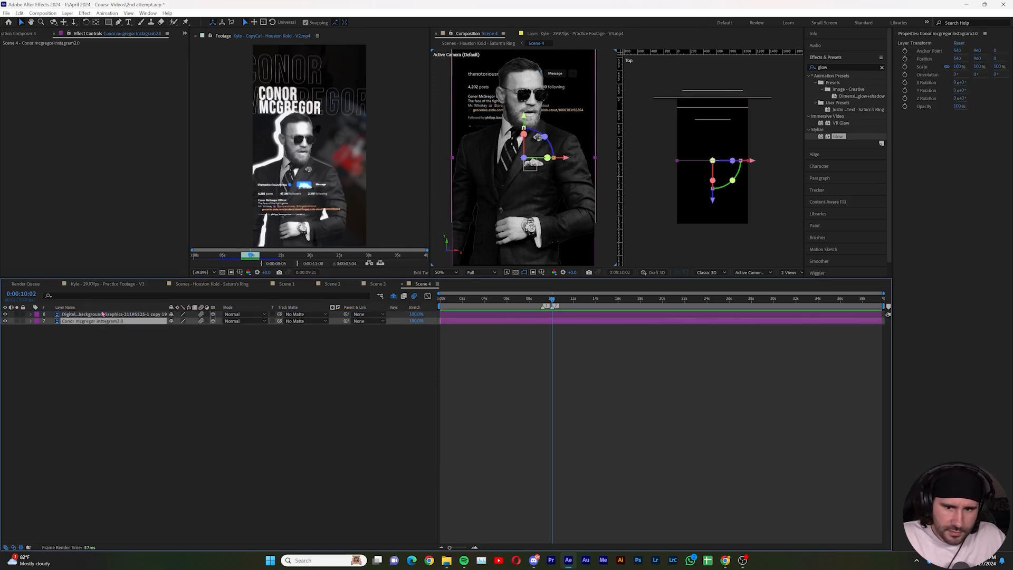
pyautogui.click(252, 314)
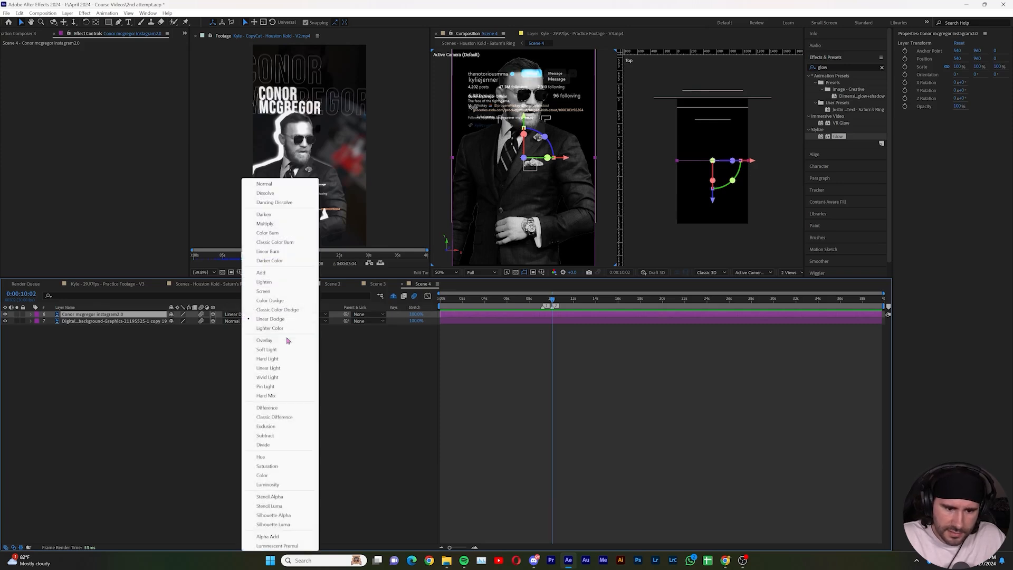
pyautogui.click(269, 291)
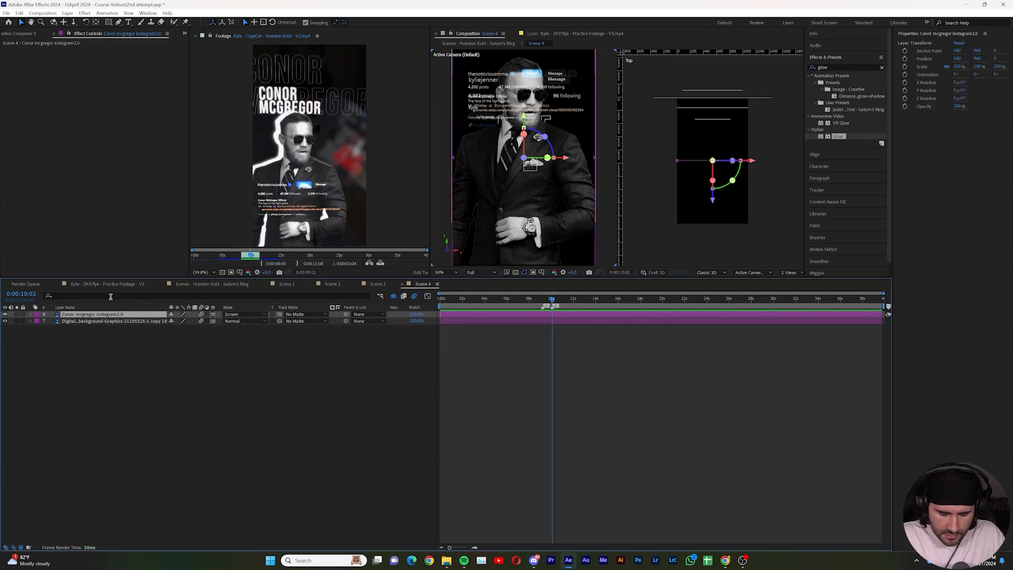
# - Lower the Conor McGregor Instagram layer to a Y position of 1654 and apply the Glow effect to it
pyautogui.press('p')
pyautogui.moveTo(189, 321); pyautogui.dragTo(511, 270)
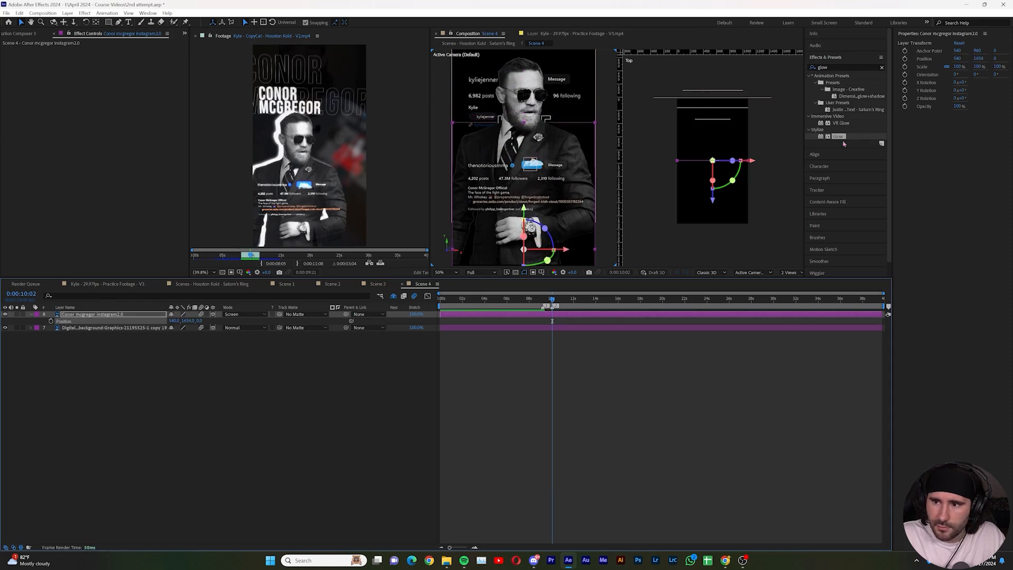
pyautogui.moveTo(840, 138); pyautogui.dragTo(107, 315)
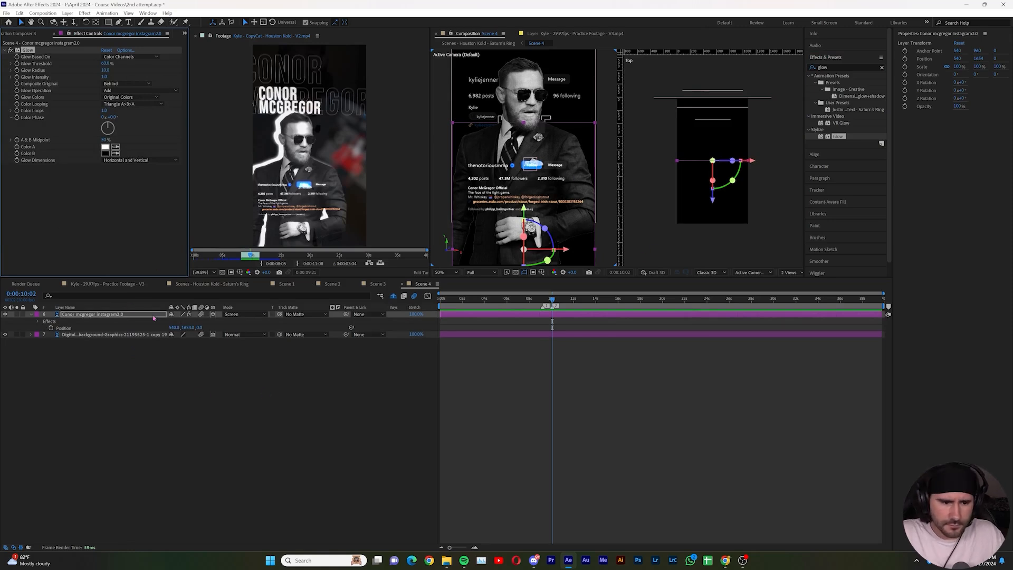
# - Reveal the shy layers and copy the Kylie Jenner cutout's Drop Shadow and Glow effects onto the Conor McGregor cutout
pyautogui.click(403, 296)
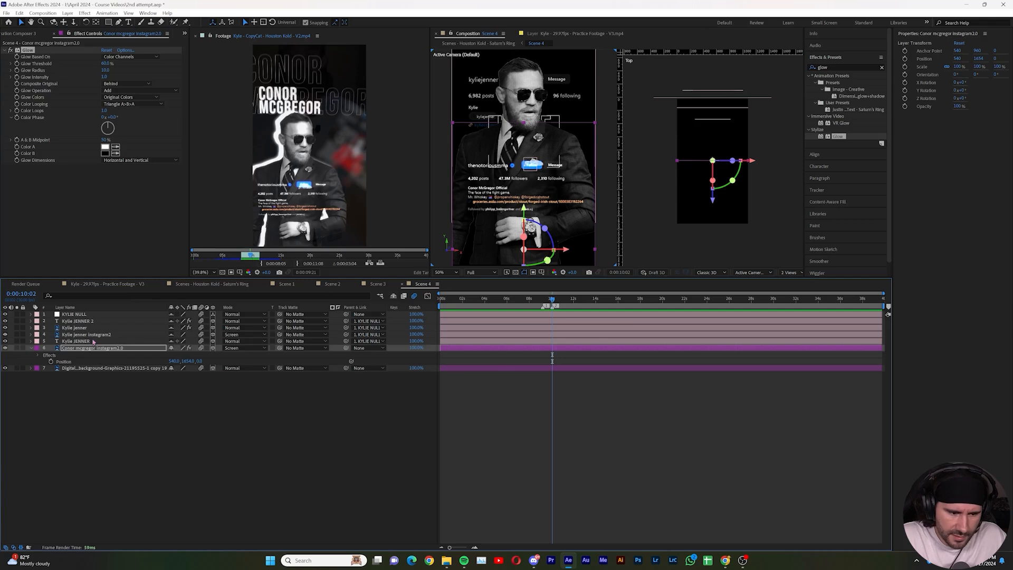
pyautogui.click(85, 334)
pyautogui.click(80, 328)
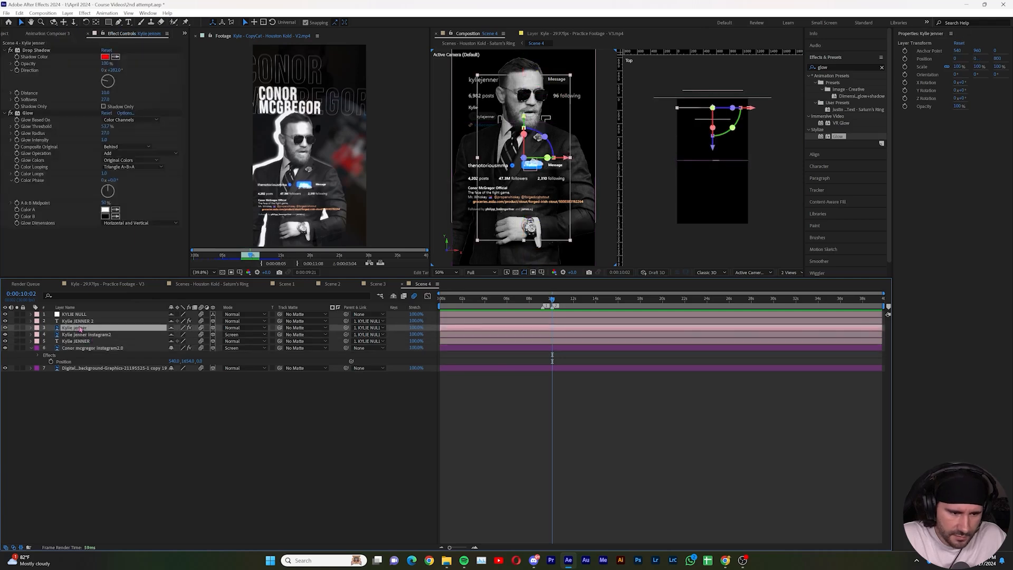
pyautogui.click(35, 51)
pyautogui.click(31, 51)
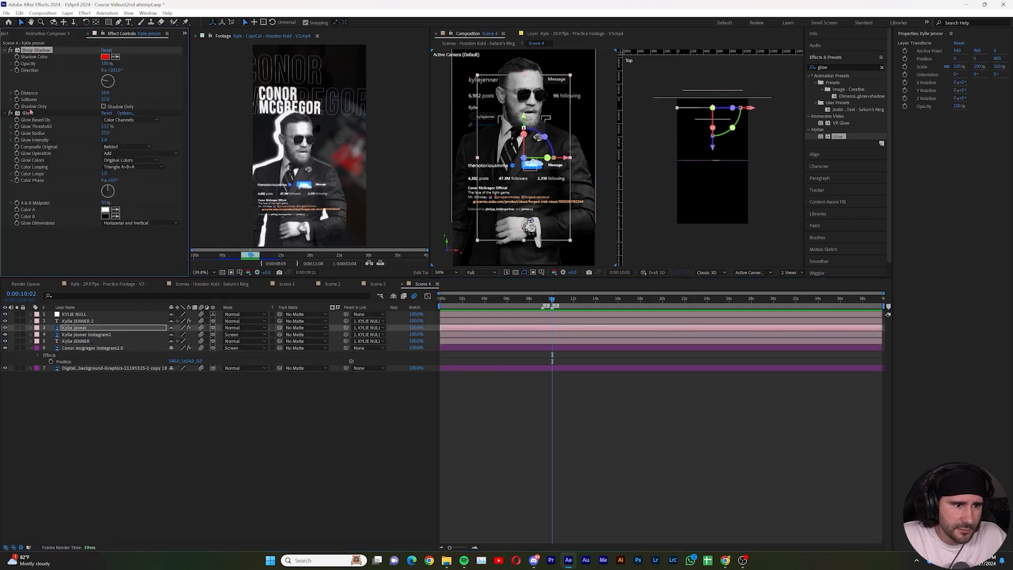
pyautogui.rightClick(28, 113)
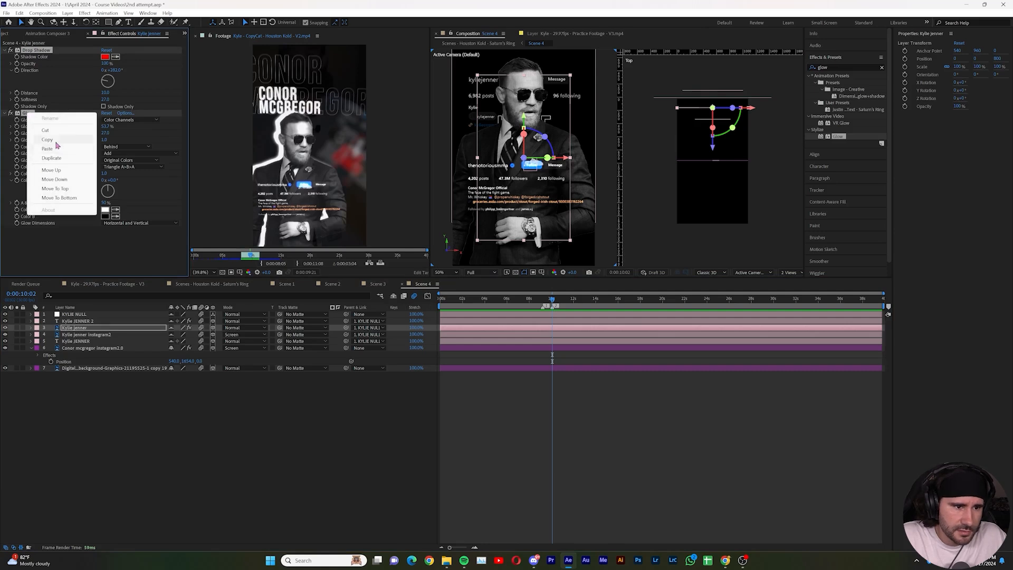
pyautogui.click(48, 140)
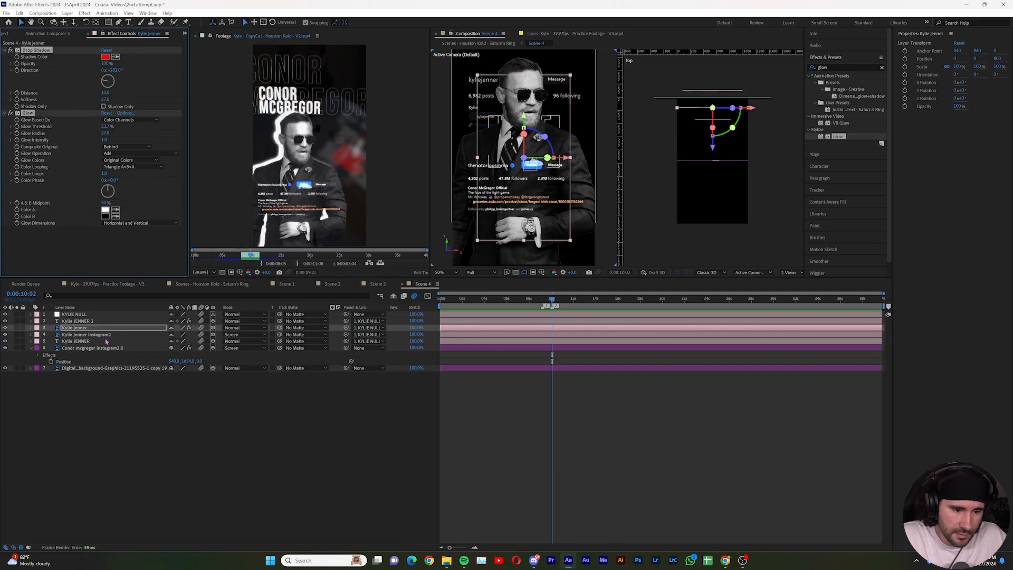
pyautogui.click(79, 349)
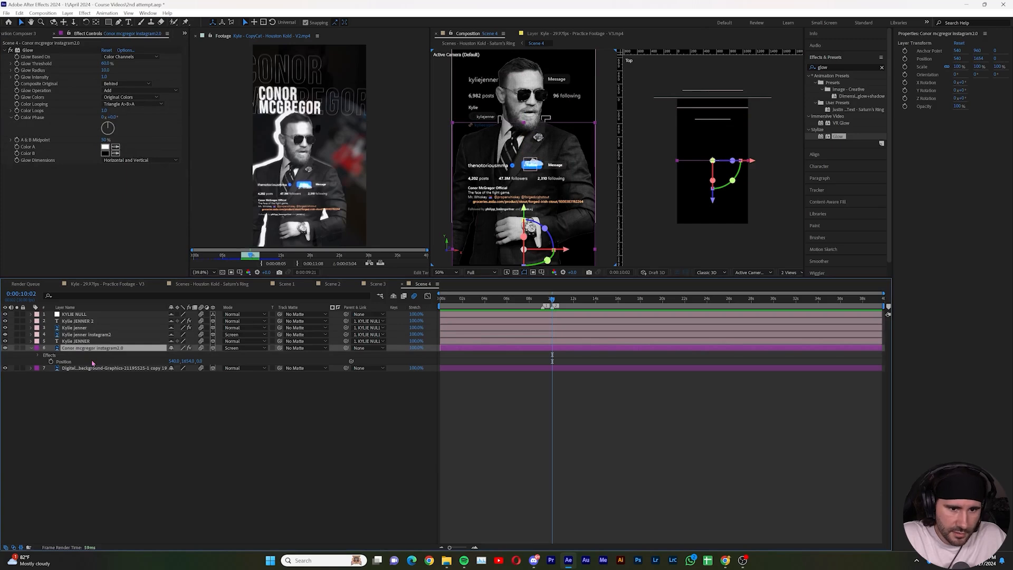
pyautogui.click(93, 369)
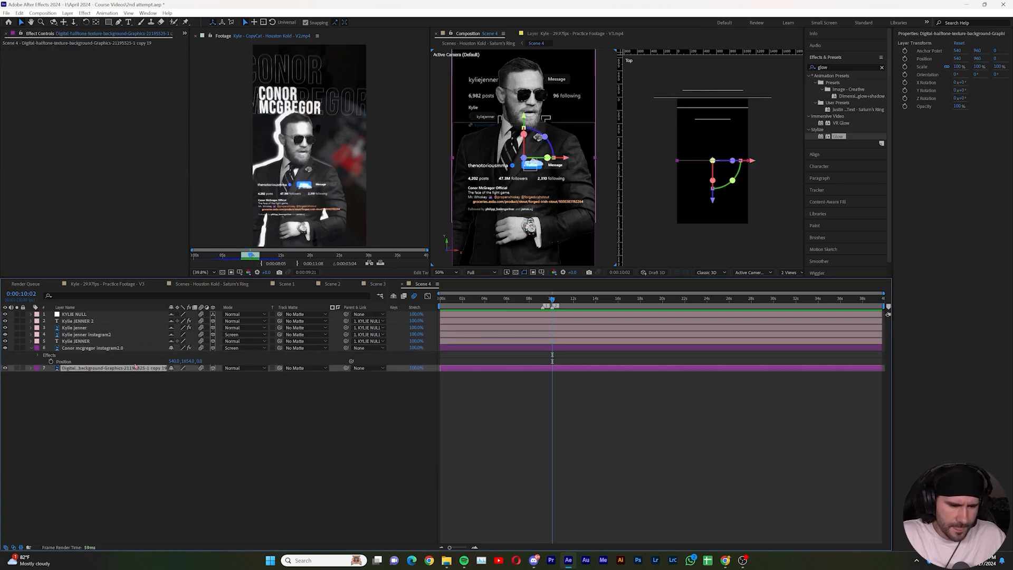
pyautogui.hotkey('ctrl', 'v')
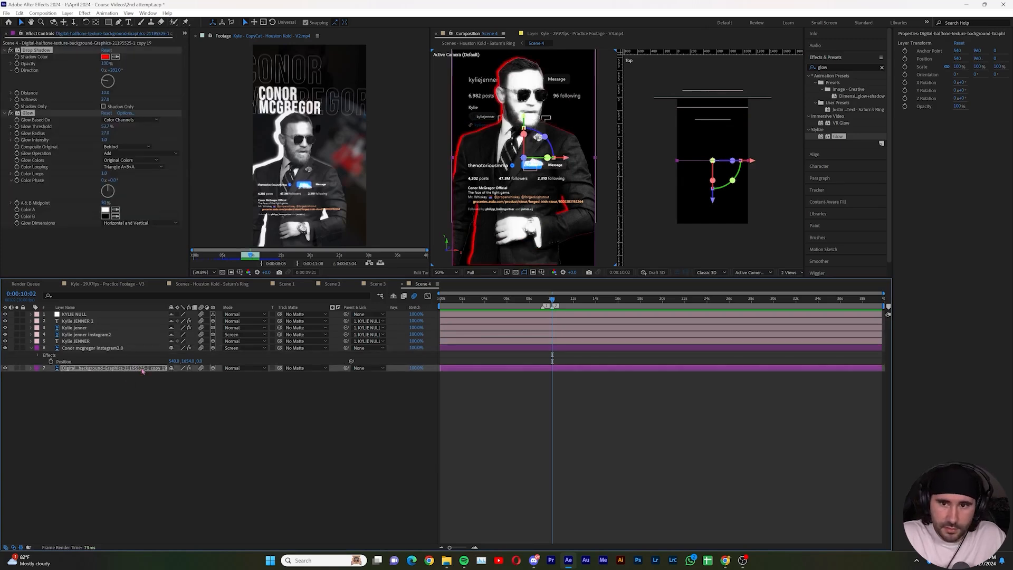
# - Set the Conor McGregor cutout's Drop Shadow colour to white and raise its Glow Threshold to about 92%
pyautogui.click(104, 57)
pyautogui.click(162, 253)
pyautogui.click(332, 257)
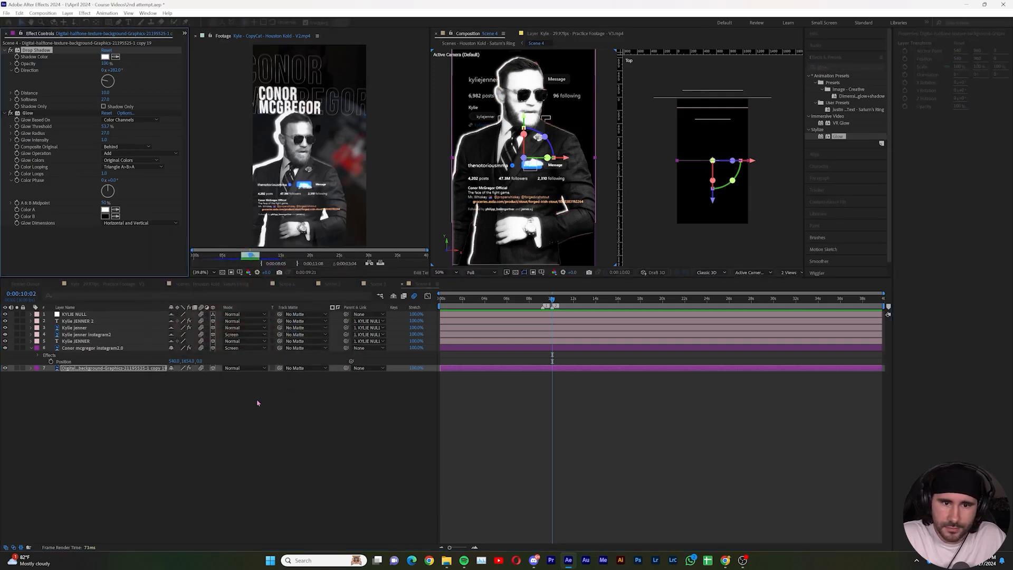
pyautogui.moveTo(107, 127); pyautogui.dragTo(140, 122)
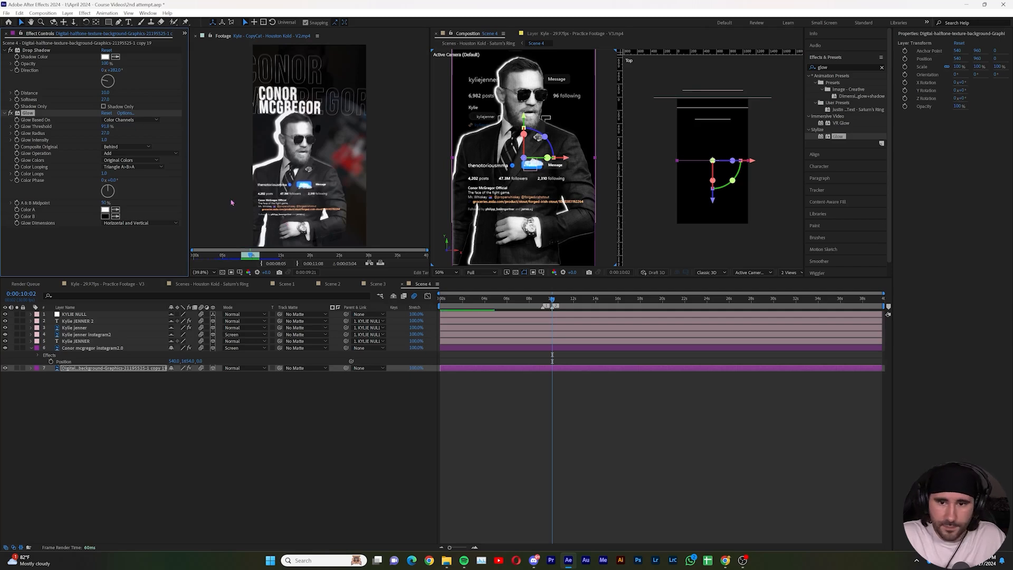
# - Duplicate both Kylie JENNER text layers and place the copies directly above the Conor McGregor Instagram layer
pyautogui.click(115, 433)
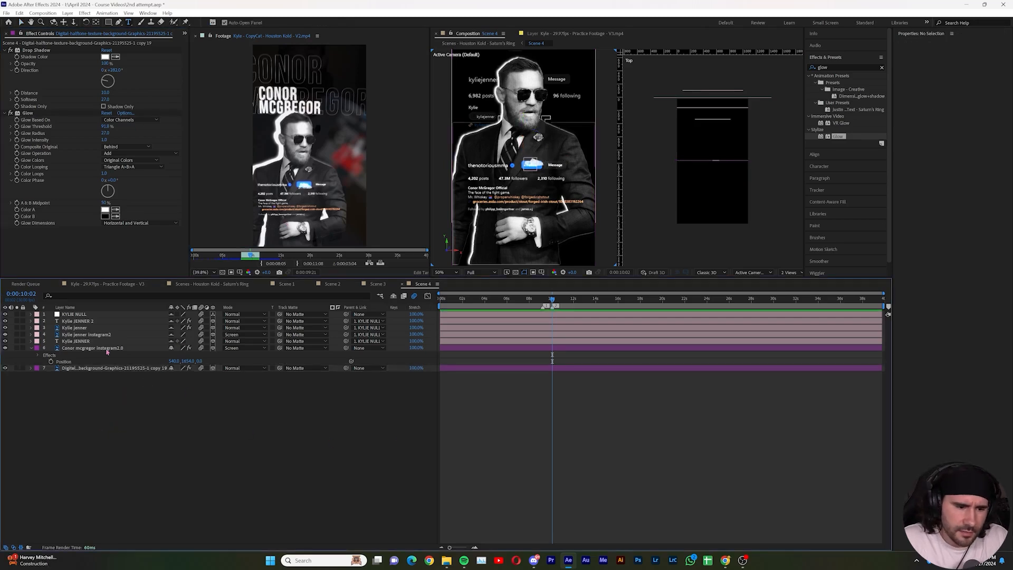
pyautogui.click(86, 322)
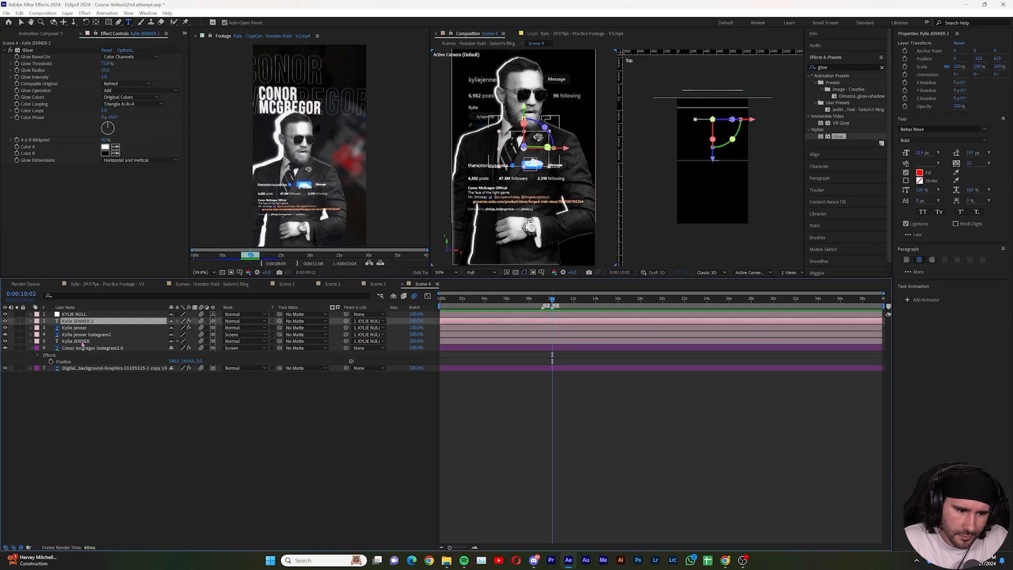
pyautogui.keyDown('ctrl'); pyautogui.click(78, 342); pyautogui.keyUp('ctrl')
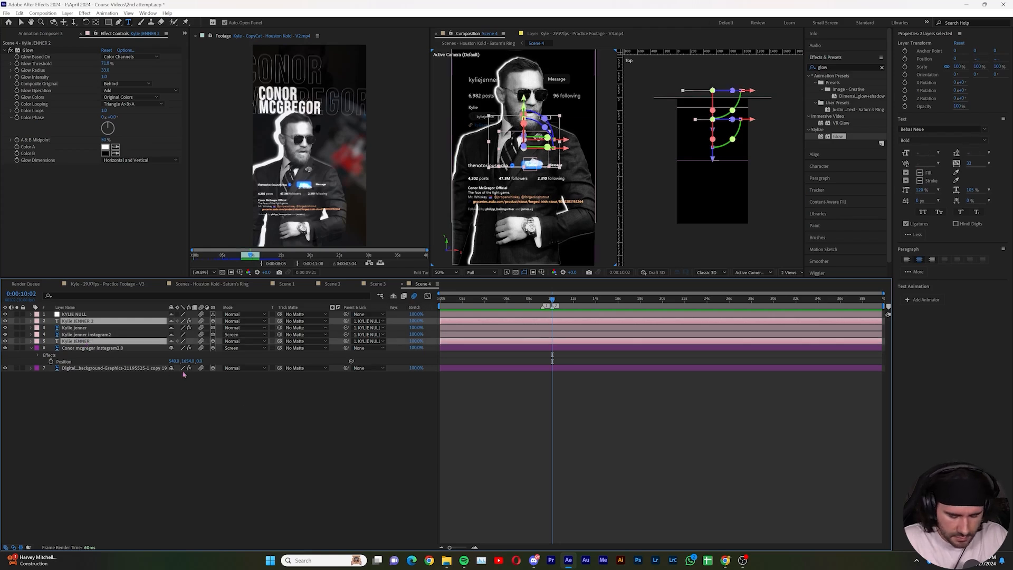
pyautogui.hotkey('ctrl', 'd')
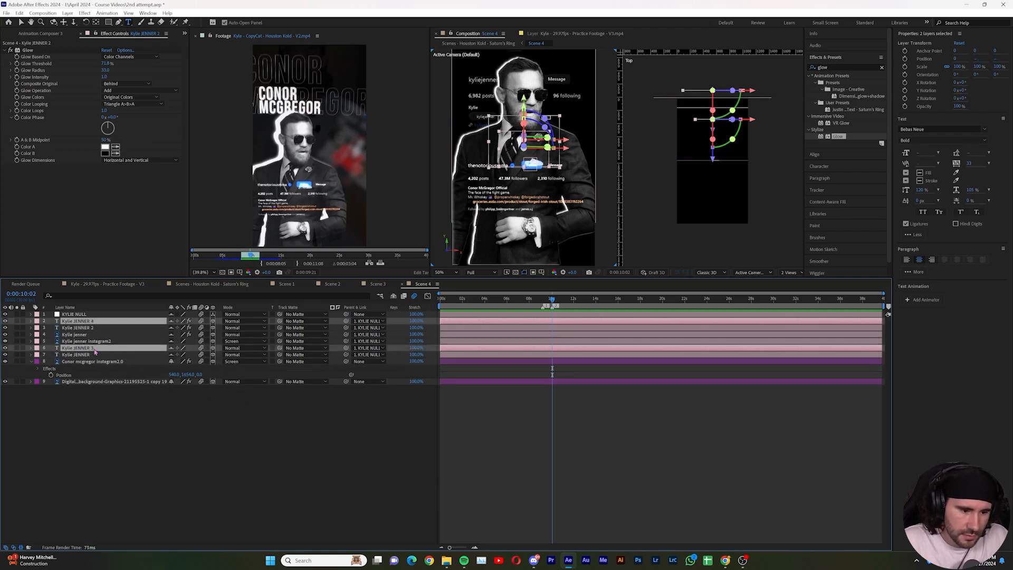
pyautogui.moveTo(90, 349); pyautogui.dragTo(102, 361)
pyautogui.click(124, 419)
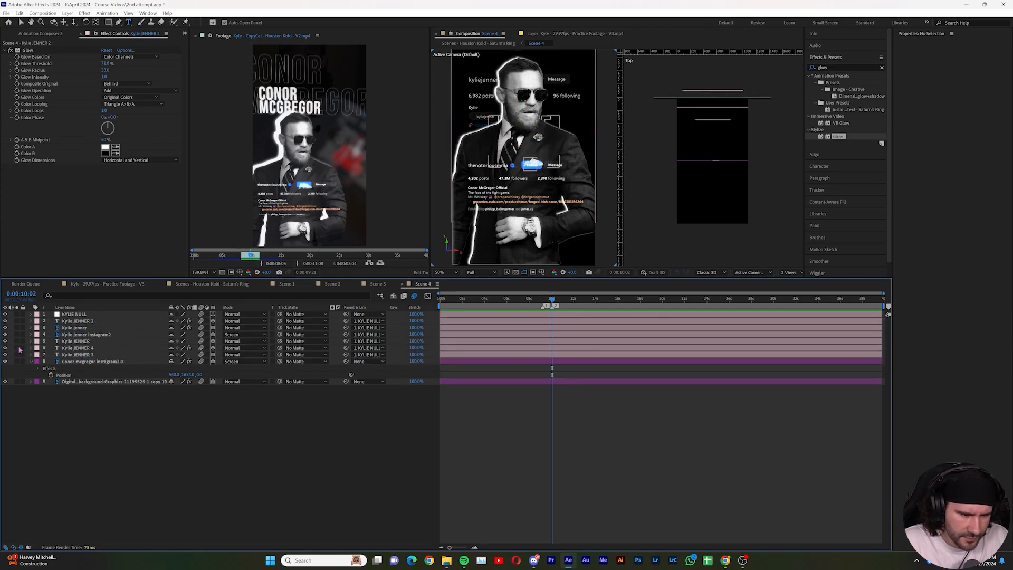
# - Hide the Kylie Jenner group, the outlined text copy and both Conor McGregor image layers, leaving only the red text copy visible
pyautogui.moveTo(6, 341); pyautogui.dragTo(8, 318)
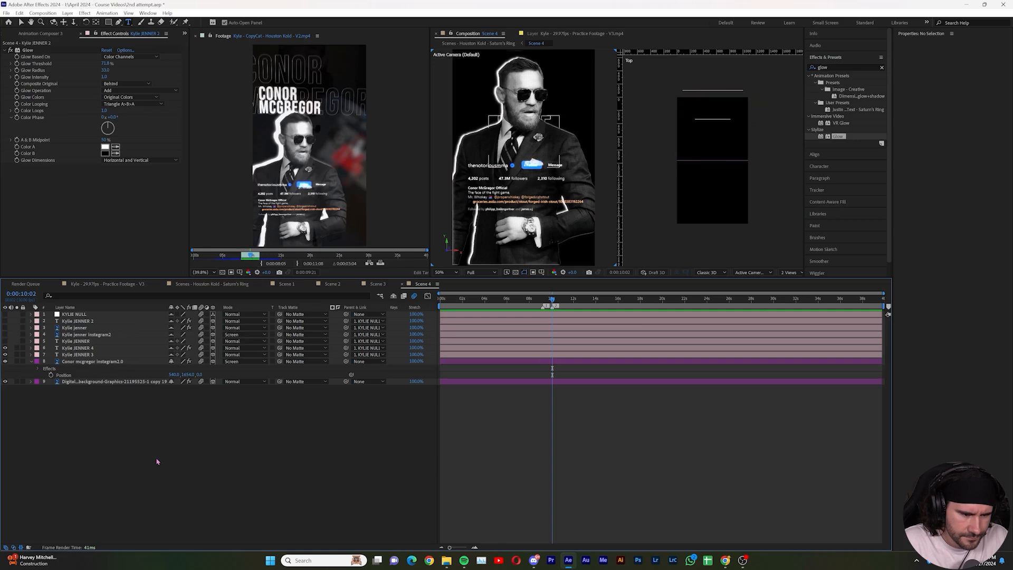
pyautogui.click(85, 348)
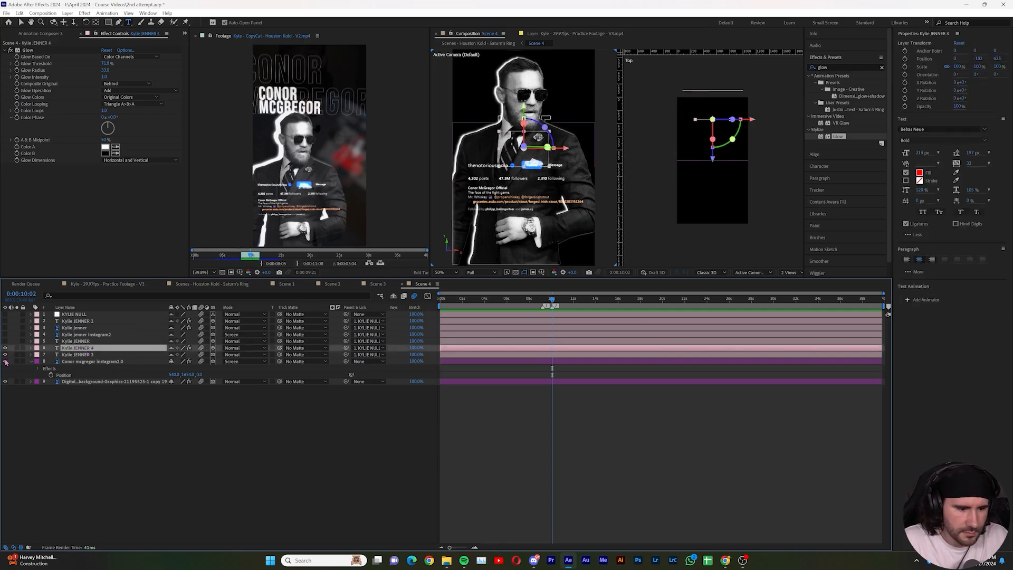
pyautogui.moveTo(5, 354); pyautogui.dragTo(6, 394)
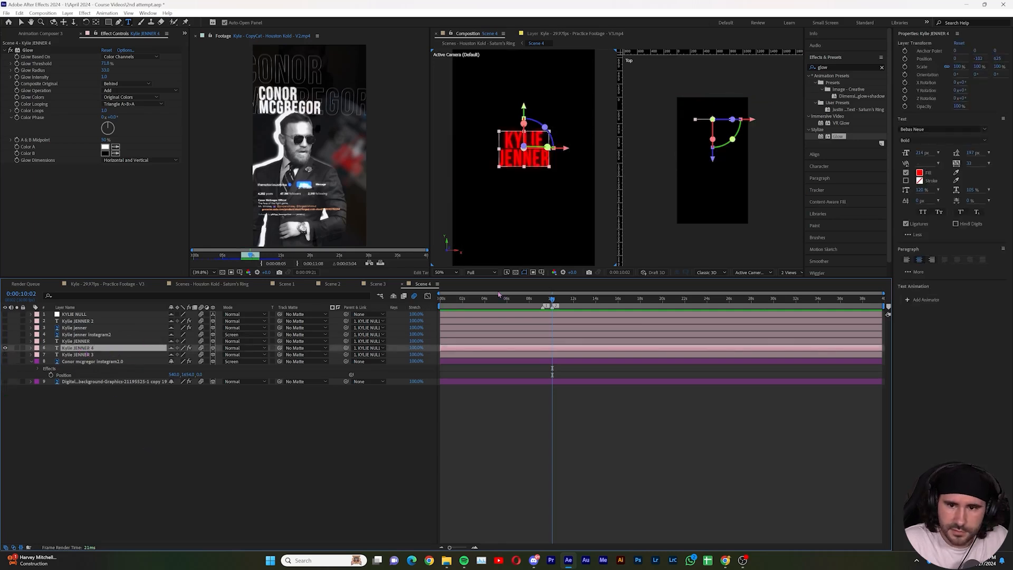
# - Replace the wording of the red text copy with "Conor mcgregor"
pyautogui.doubleClick(528, 156)
pyautogui.write('C')
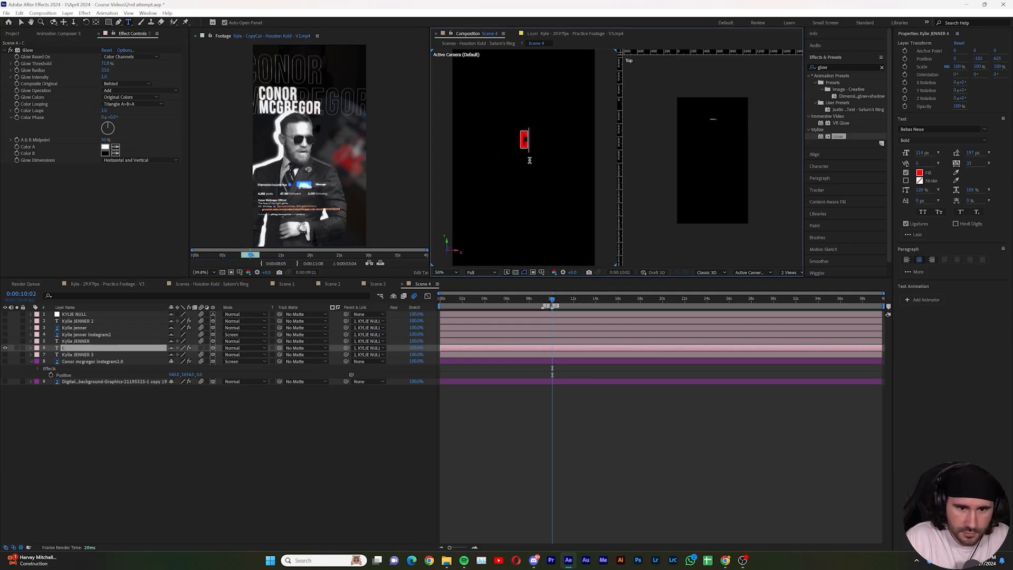
pyautogui.write('onor')
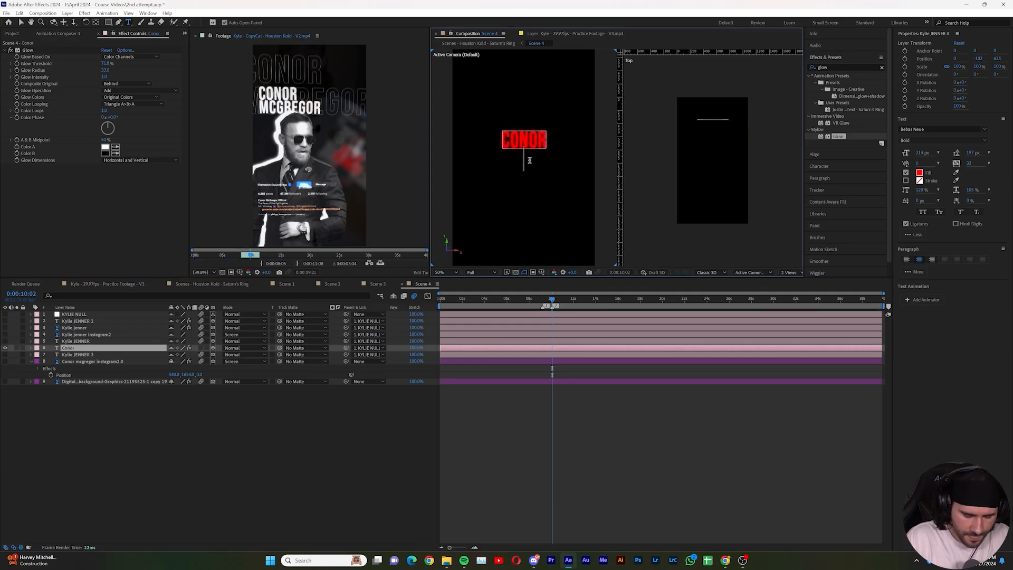
pyautogui.write(' mcgregor')
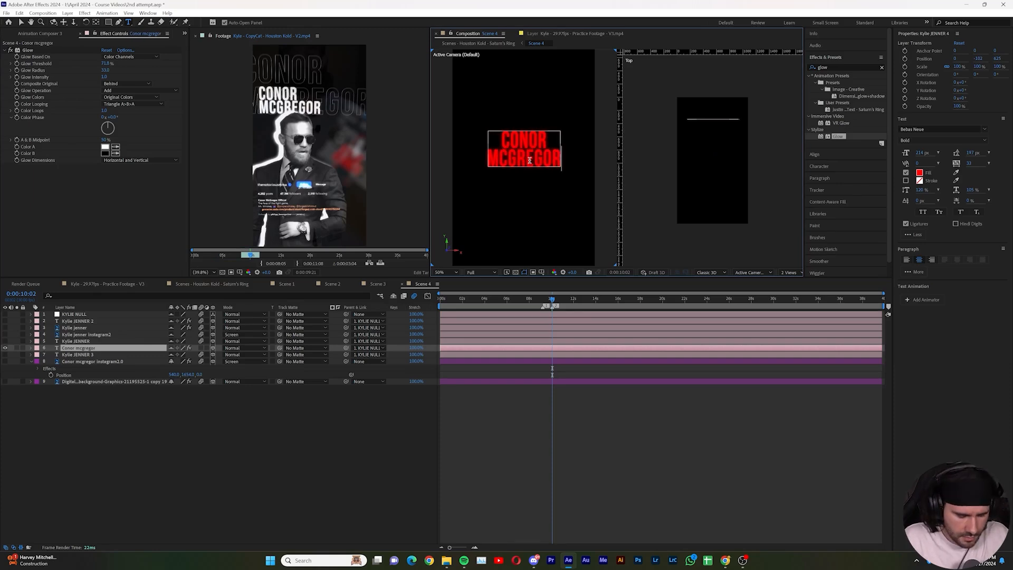
# - Left-align the whole Conor mcgregor text and change its fill colour to white
pyautogui.hotkey('ctrl', 'a')
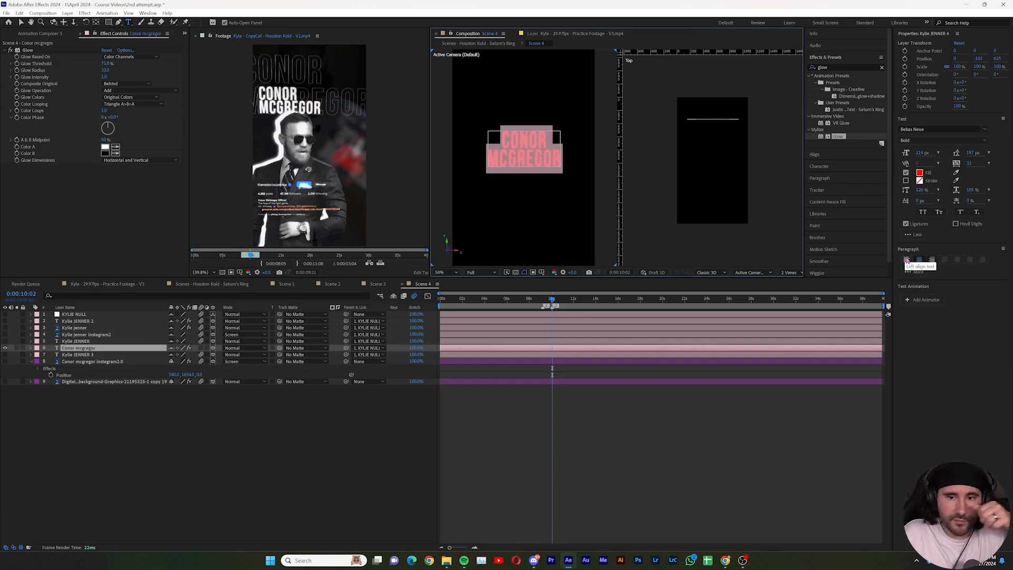
pyautogui.click(907, 260)
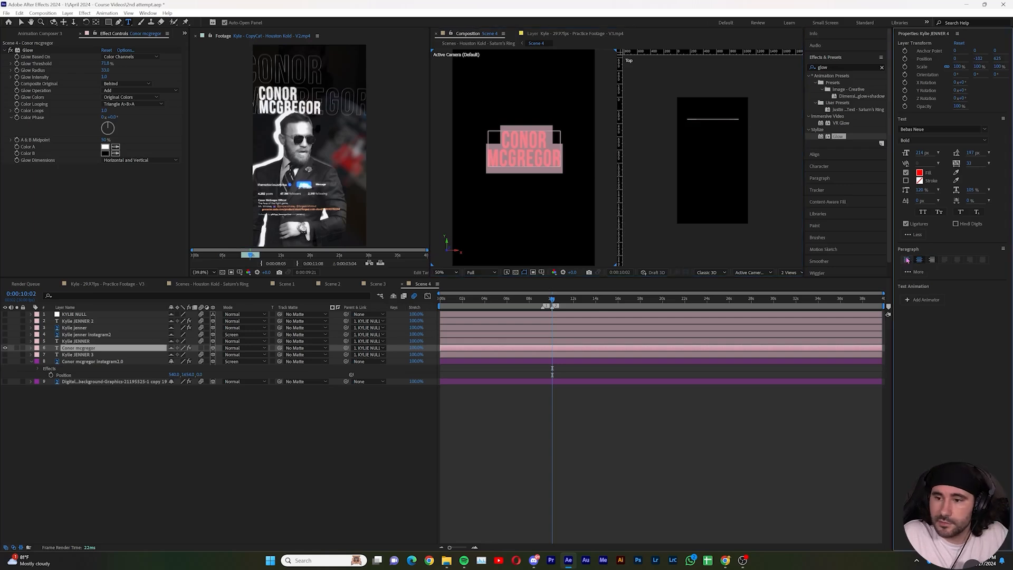
pyautogui.click(920, 173)
pyautogui.moveTo(244, 274); pyautogui.dragTo(122, 251)
pyautogui.click(334, 254)
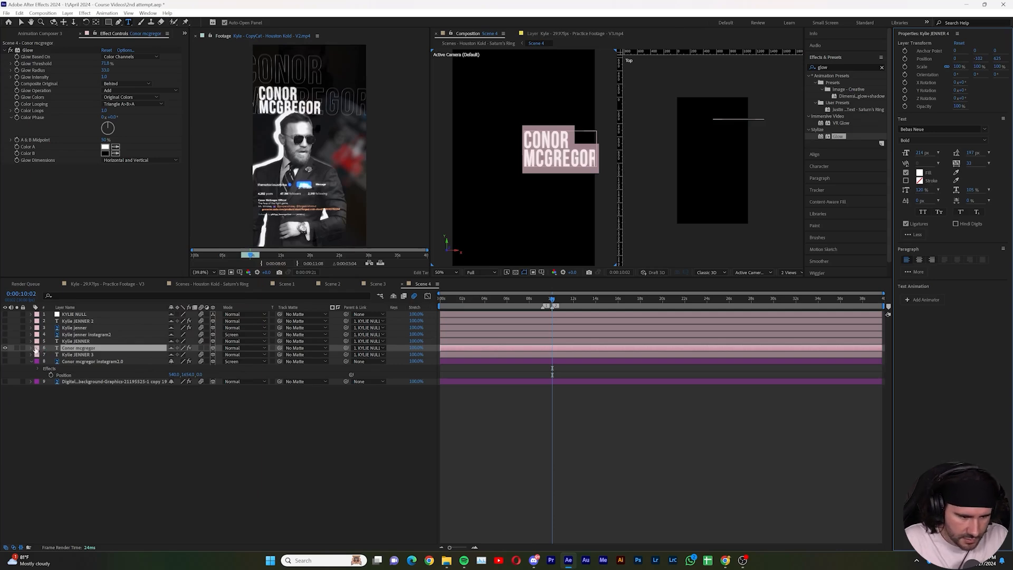
# - Turn off 3D for the Conor mcgregor text and centre it horizontally and vertically in the composition
pyautogui.click(31, 348)
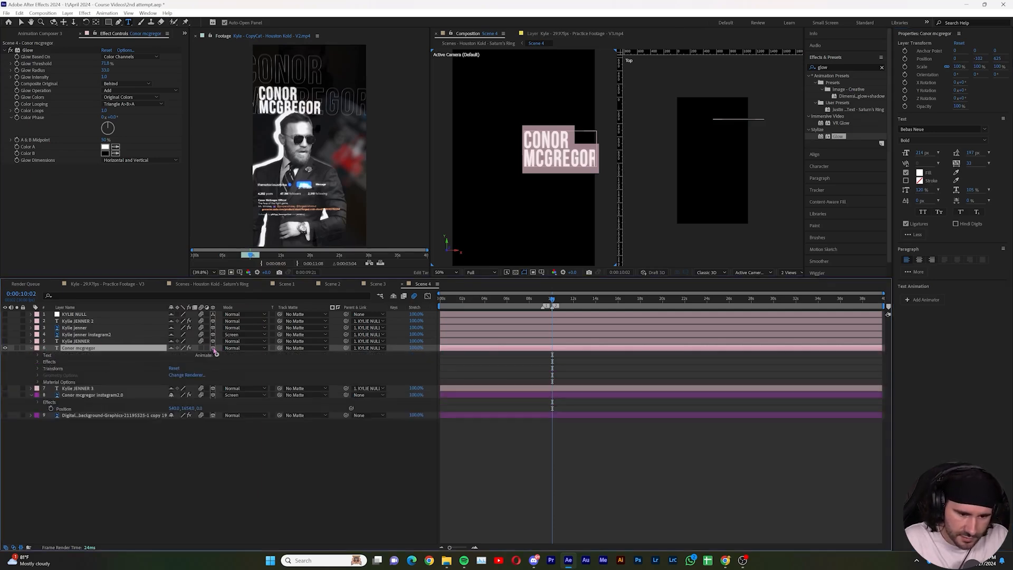
pyautogui.click(213, 348)
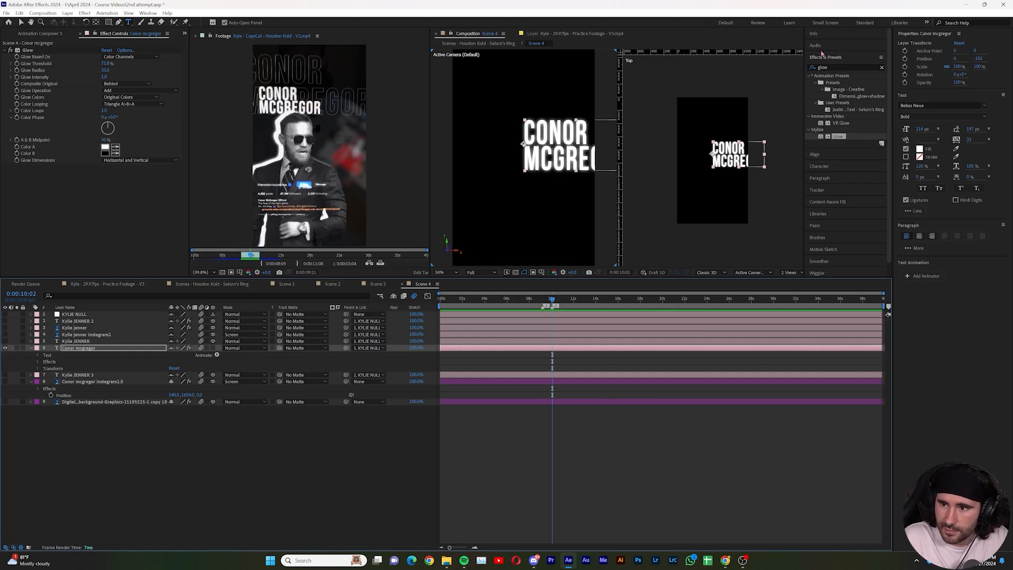
pyautogui.click(817, 154)
pyautogui.click(827, 89)
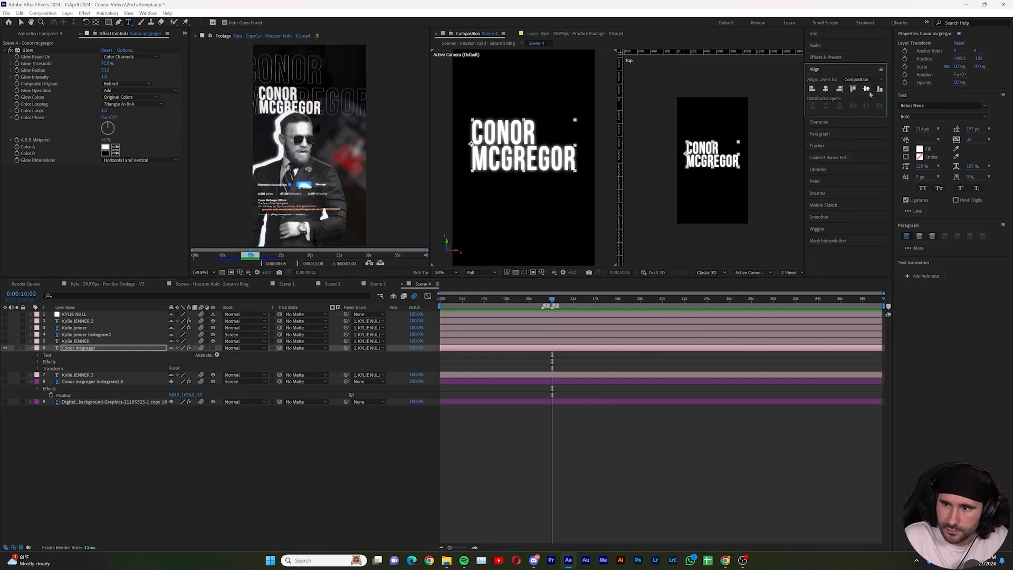
pyautogui.click(866, 89)
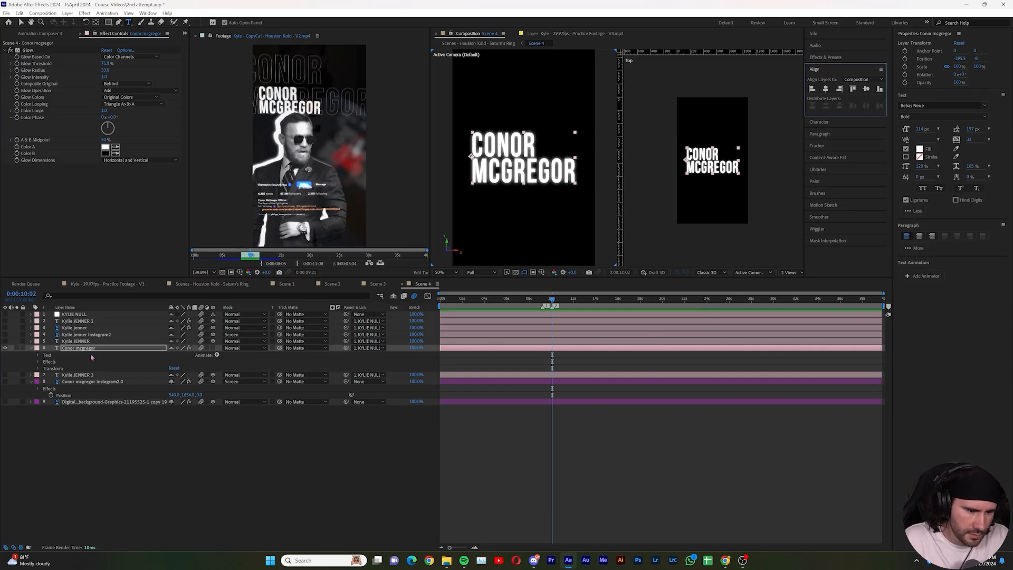
# - Show the outlined Kylie JENNER text copy and hide the white Conor mcgregor text
pyautogui.click(73, 377)
pyautogui.click(6, 375)
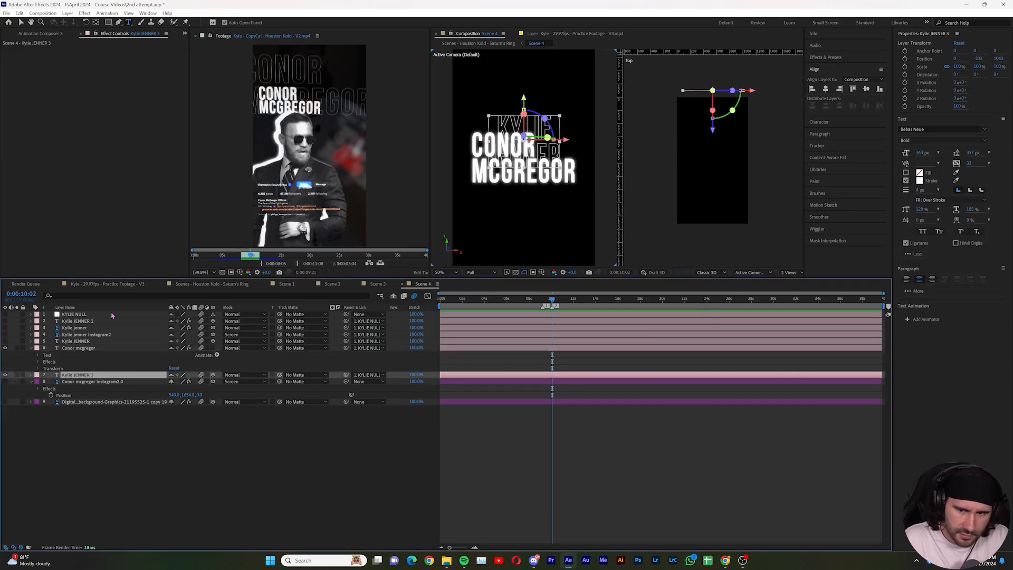
pyautogui.click(5, 348)
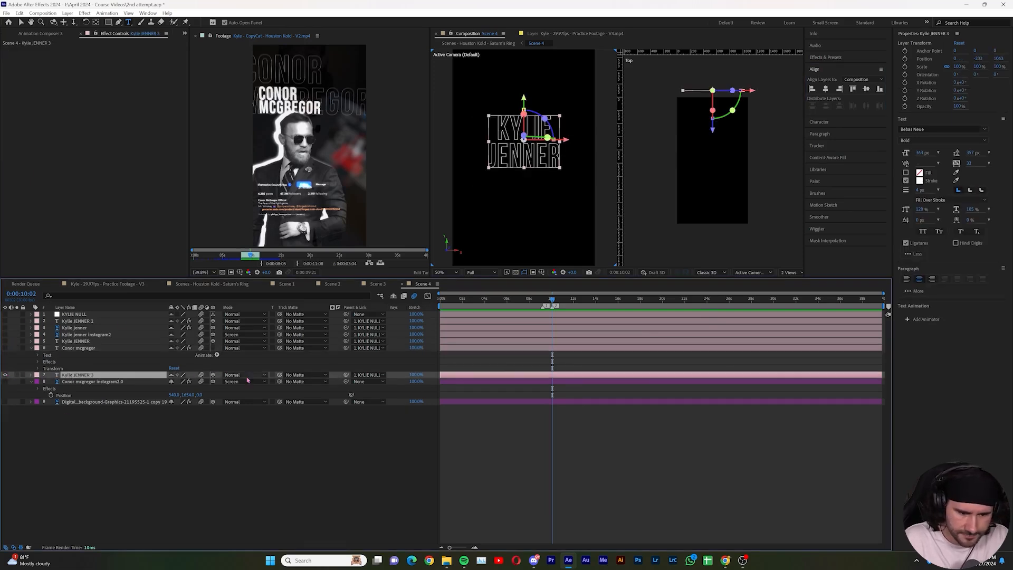
# - Replace the wording of the outlined Kylie JENNER text copy with "conor mcgregor" on two lines
pyautogui.click(511, 150)
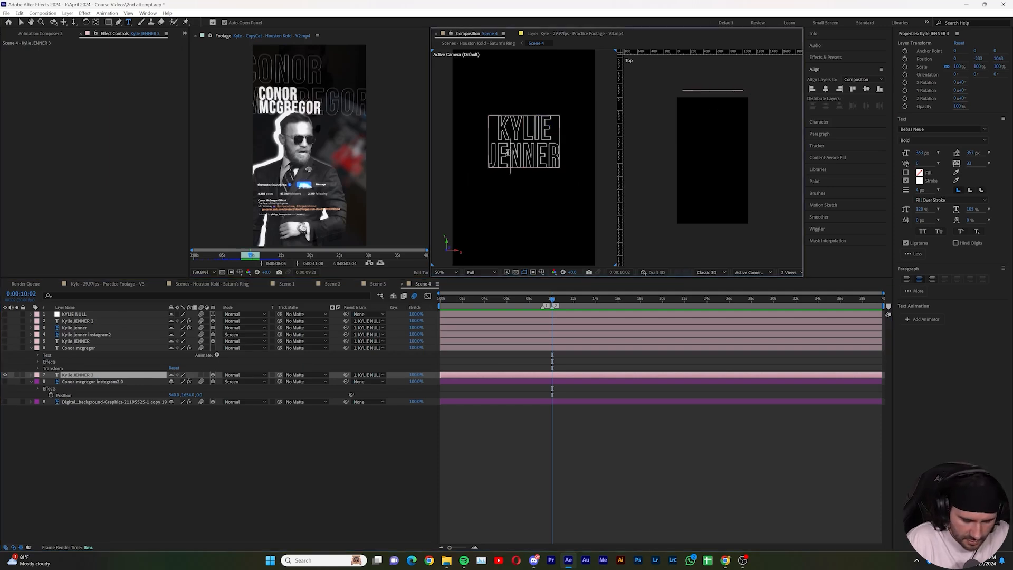
pyautogui.hotkey('ctrl', 'a')
pyautogui.write('conor')
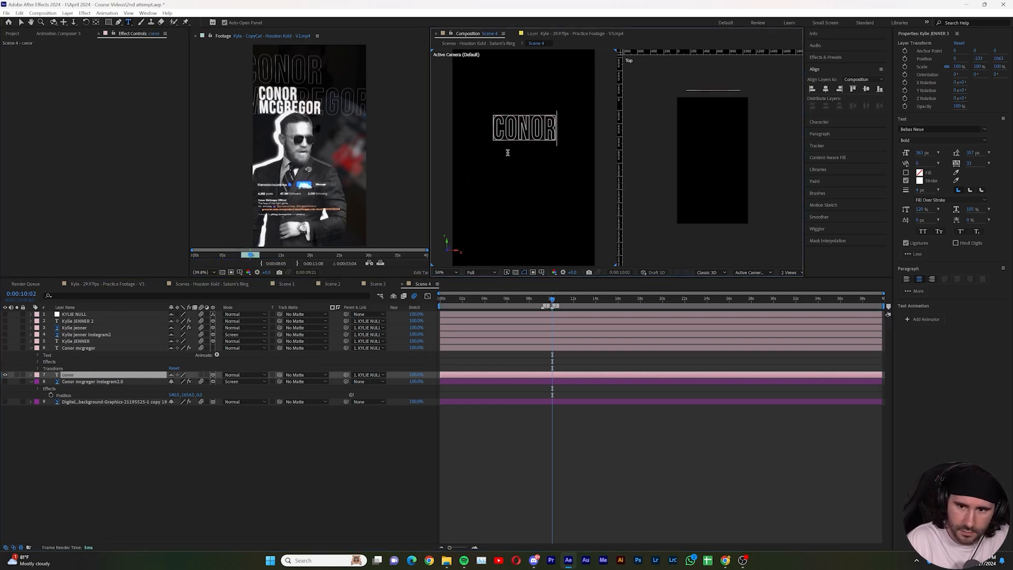
pyautogui.press('Return')
pyautogui.write('mcgreg')
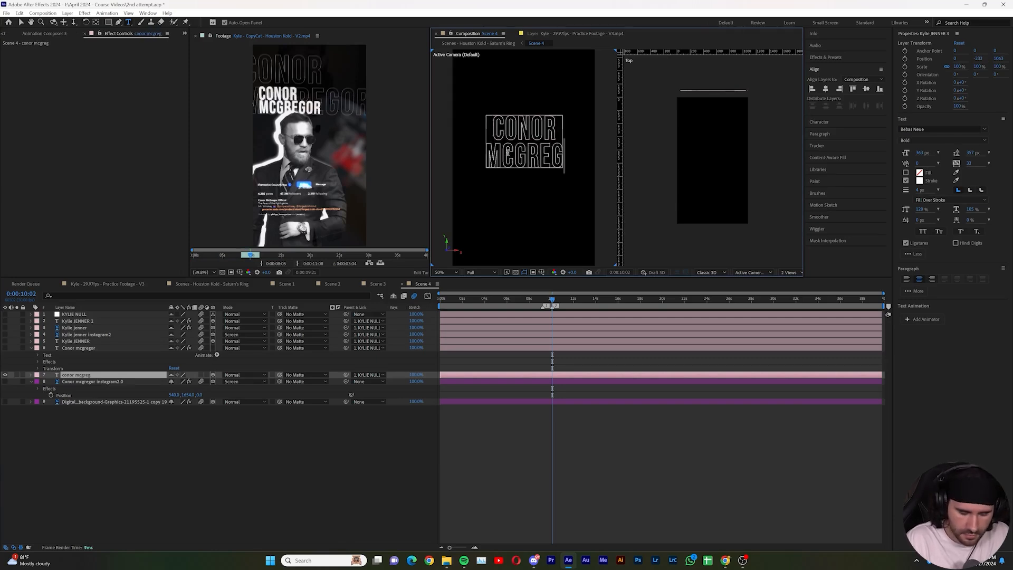
pyautogui.write('or')
# - Left-align the outlined conor mcgregor text, turn off its 3D and centre it horizontally and vertically in the composition
pyautogui.hotkey('ctrl', 'a')
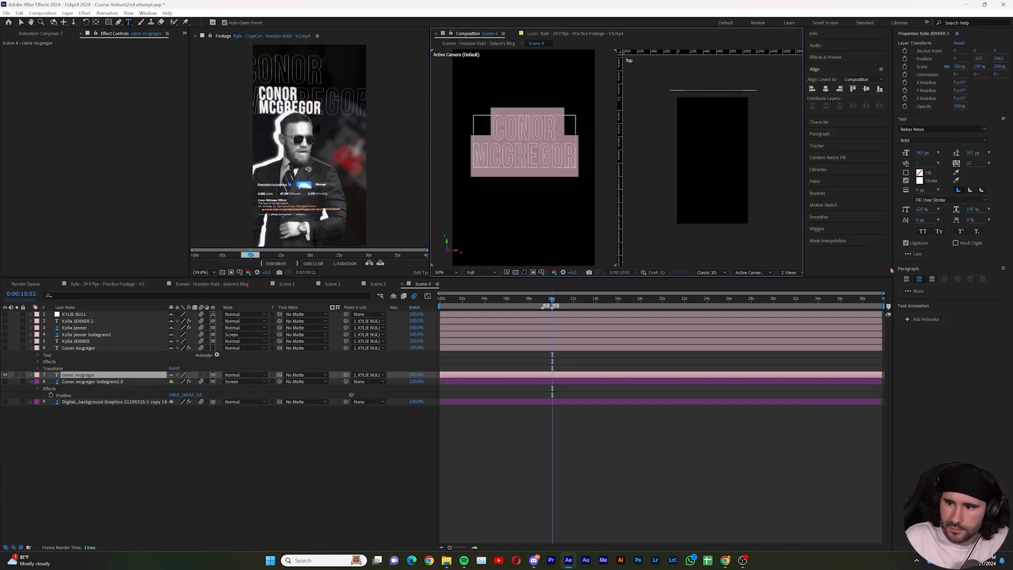
pyautogui.click(906, 279)
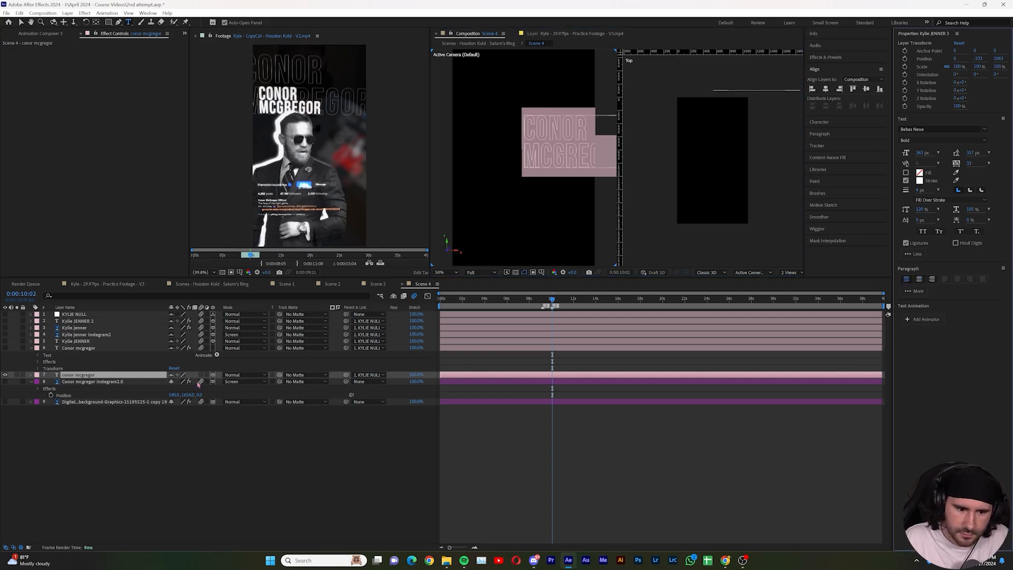
pyautogui.click(212, 375)
pyautogui.click(826, 90)
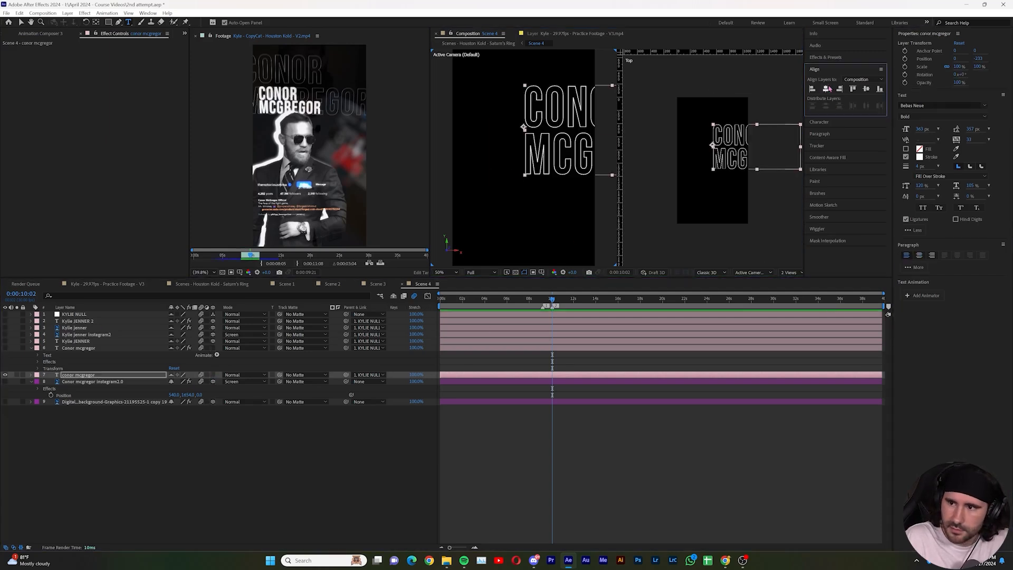
pyautogui.click(866, 88)
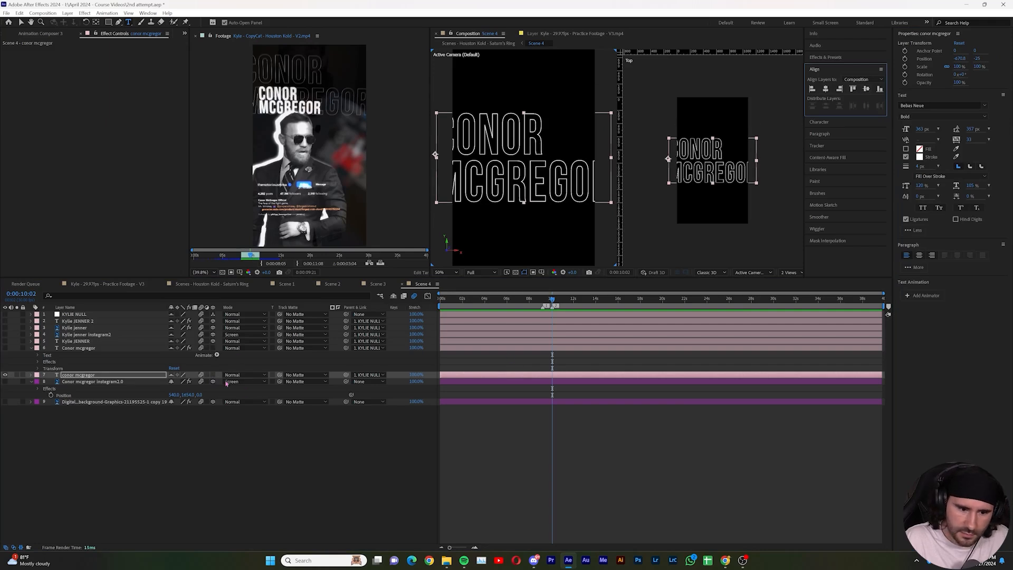
# - Turn 3D back on for both Conor mcgregor text layers and show the white one again
pyautogui.click(216, 365)
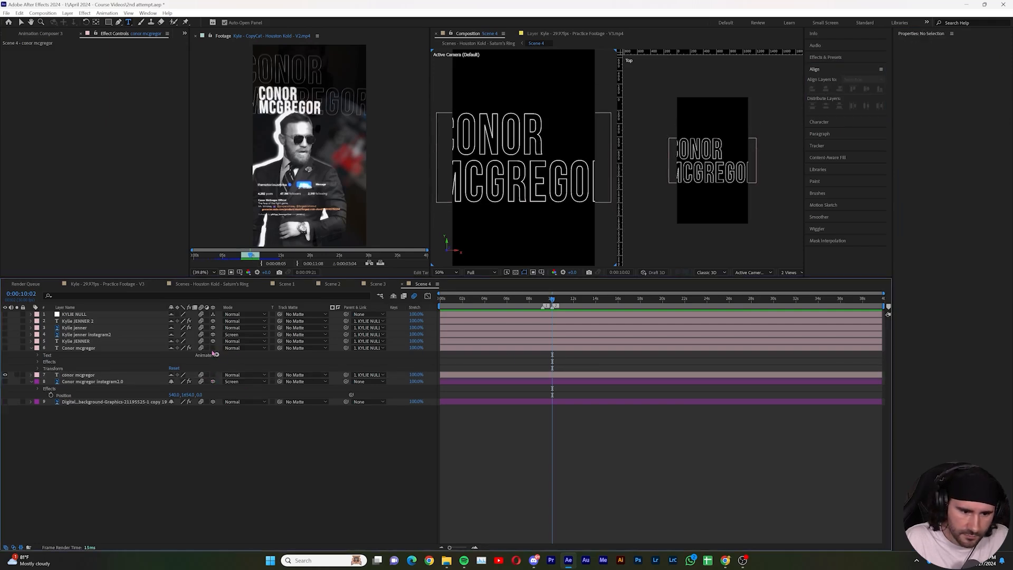
pyautogui.click(212, 349)
pyautogui.click(5, 347)
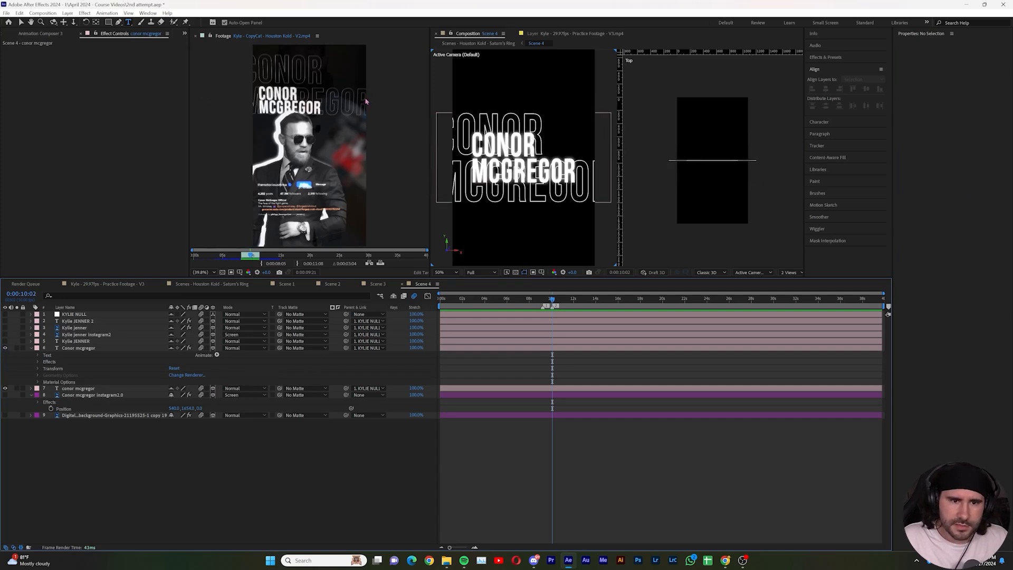
pyautogui.click(536, 190)
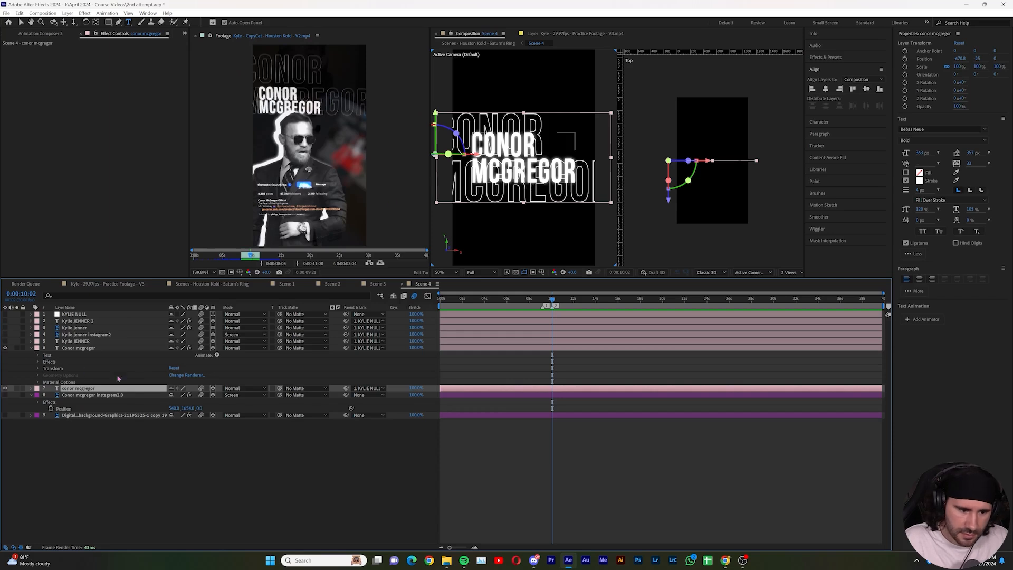
# - Rename the white glowing text layer as "Conor mcgregor - fill"
pyautogui.click(91, 350)
pyautogui.rightClick(98, 351)
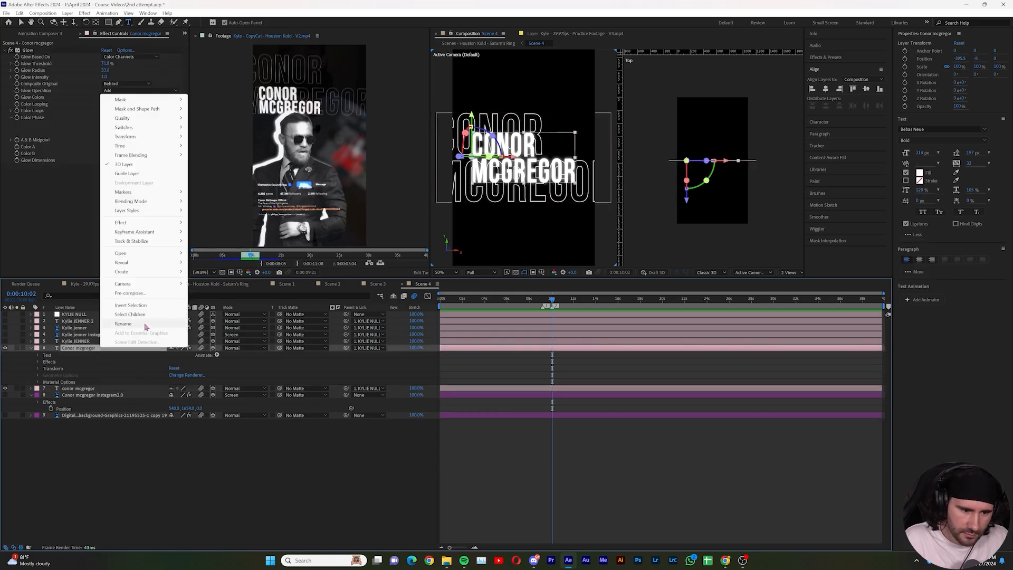
pyautogui.click(108, 350)
pyautogui.click(104, 348)
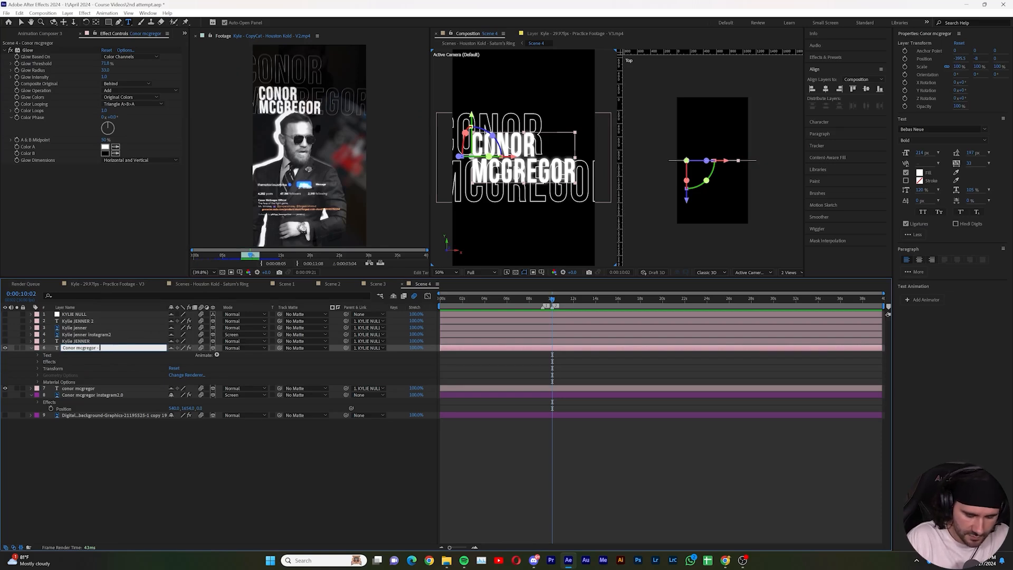
pyautogui.press('Return')
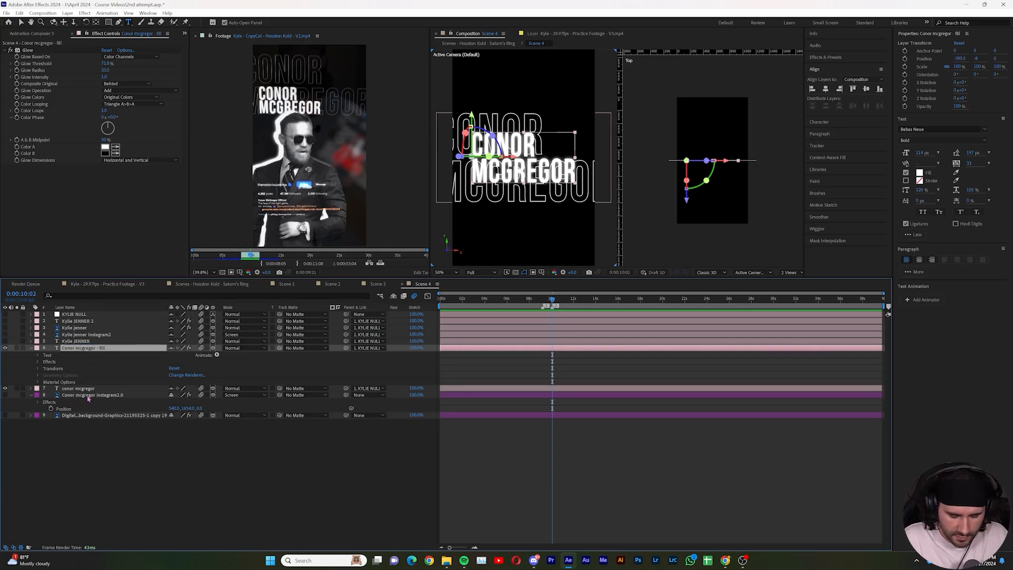
# - Shift the Conor mcgregor - fill text to about -458.5, 133 in X and Y position
pyautogui.press('p')
pyautogui.moveTo(185, 355); pyautogui.dragTo(214, 340)
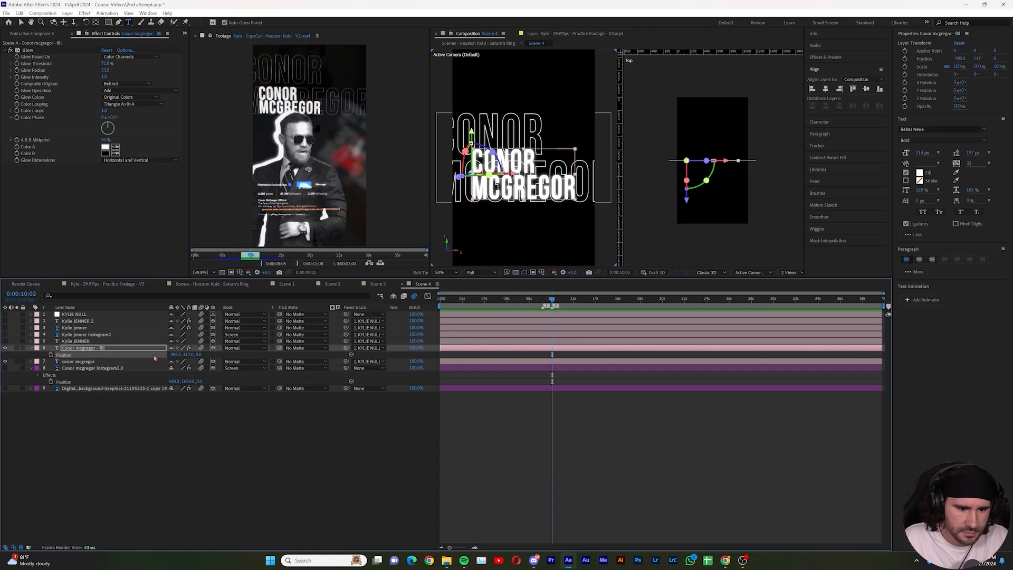
pyautogui.moveTo(176, 354); pyautogui.dragTo(204, 354)
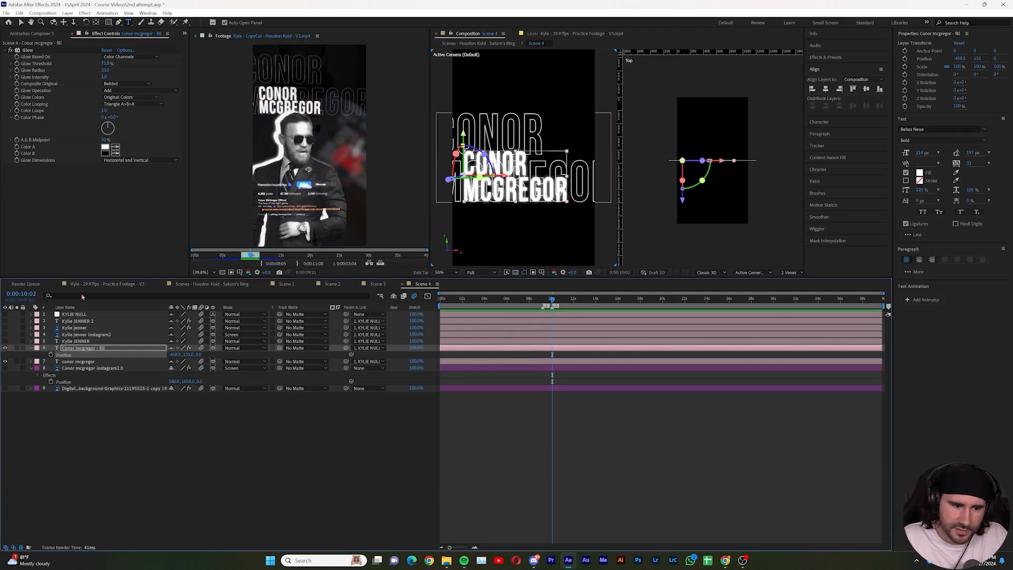
# - Move both Conor mcgregor text layers below the Digital background image layer and show the Instagram and image layers
pyautogui.keyDown('ctrl'); pyautogui.click(79, 362); pyautogui.keyUp('ctrl')
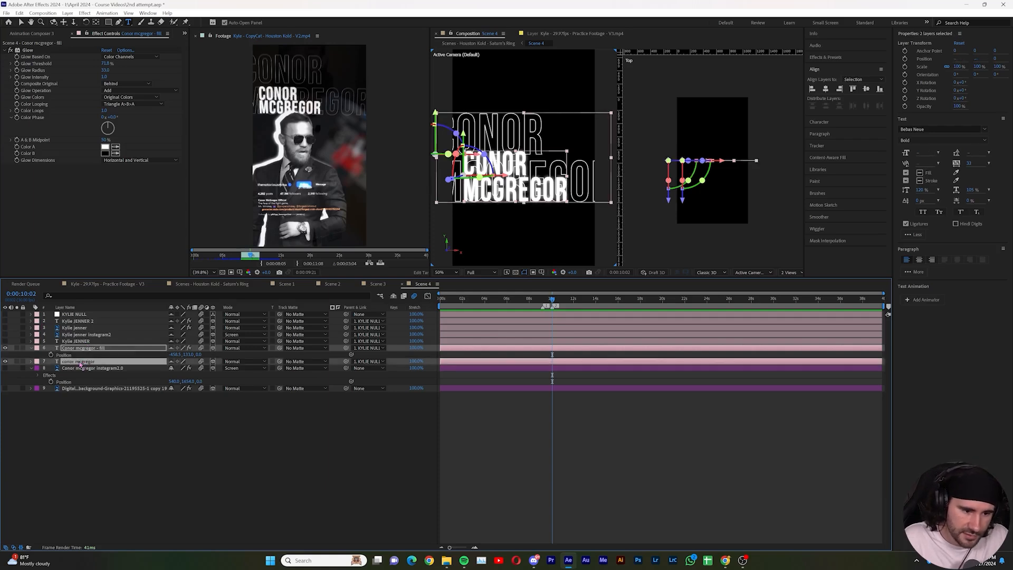
pyautogui.moveTo(79, 361); pyautogui.dragTo(100, 390)
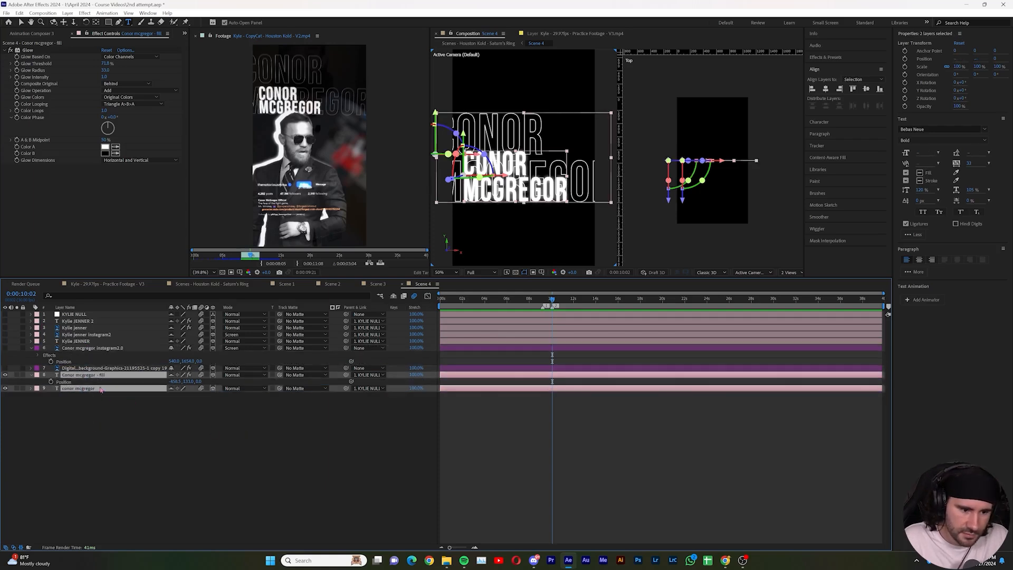
pyautogui.click(137, 422)
pyautogui.moveTo(6, 348); pyautogui.dragTo(6, 368)
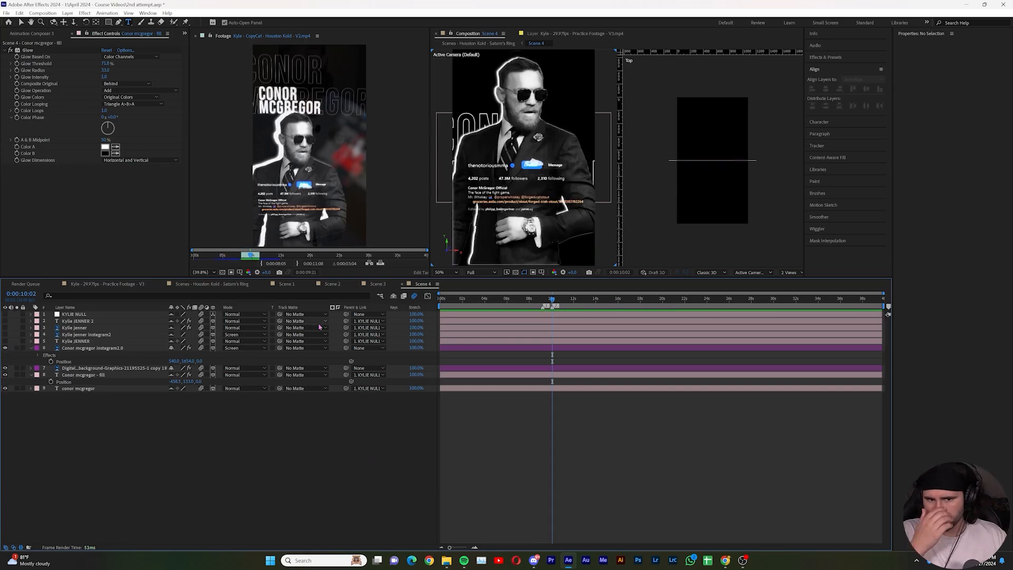
# - Set the Digital background image layer's drop shadow to a distance of about 43 and a direction of about 289°
pyautogui.click(88, 369)
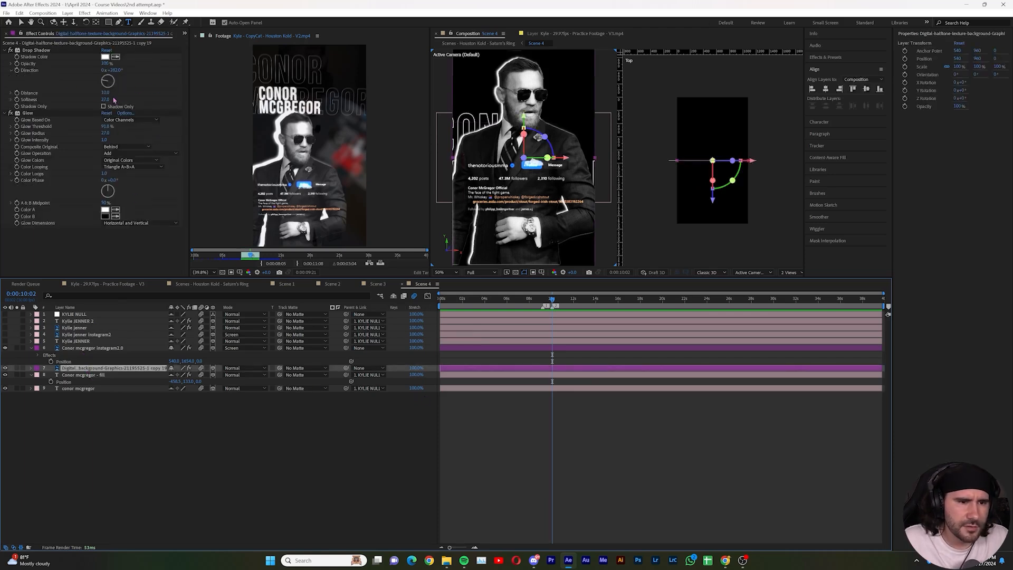
pyautogui.moveTo(102, 92); pyautogui.dragTo(110, 88)
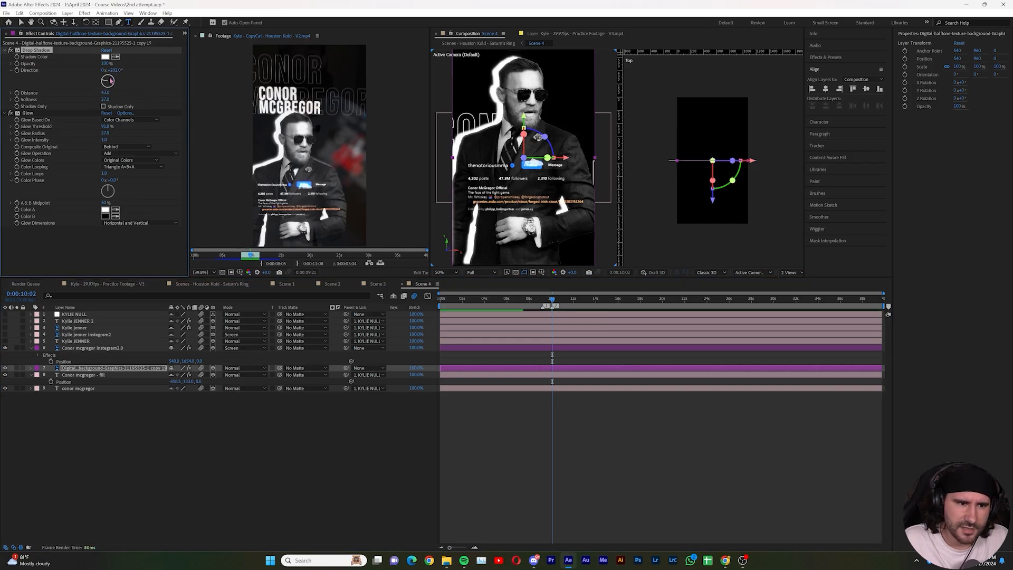
pyautogui.moveTo(107, 82); pyautogui.dragTo(104, 81)
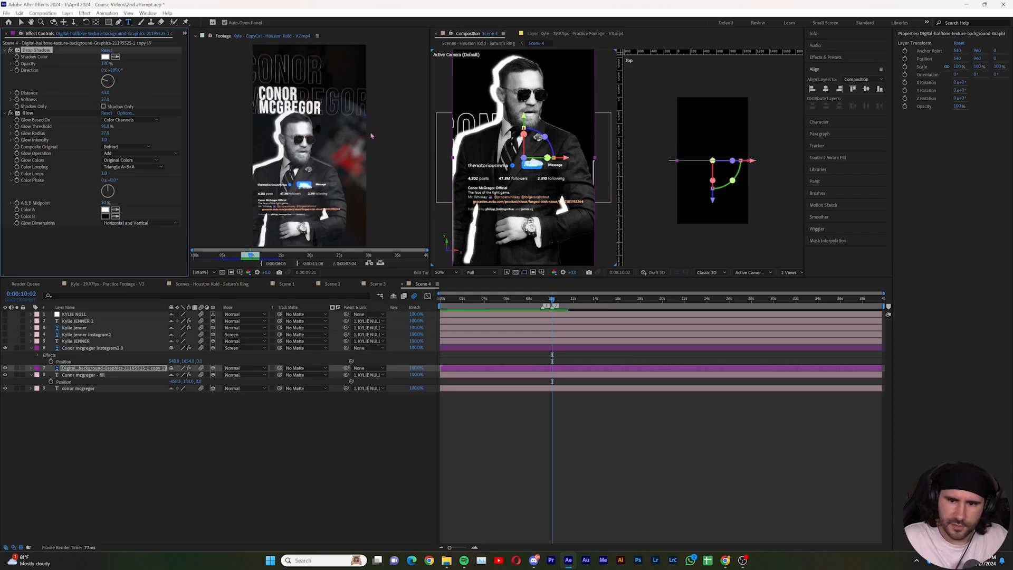
pyautogui.click(217, 467)
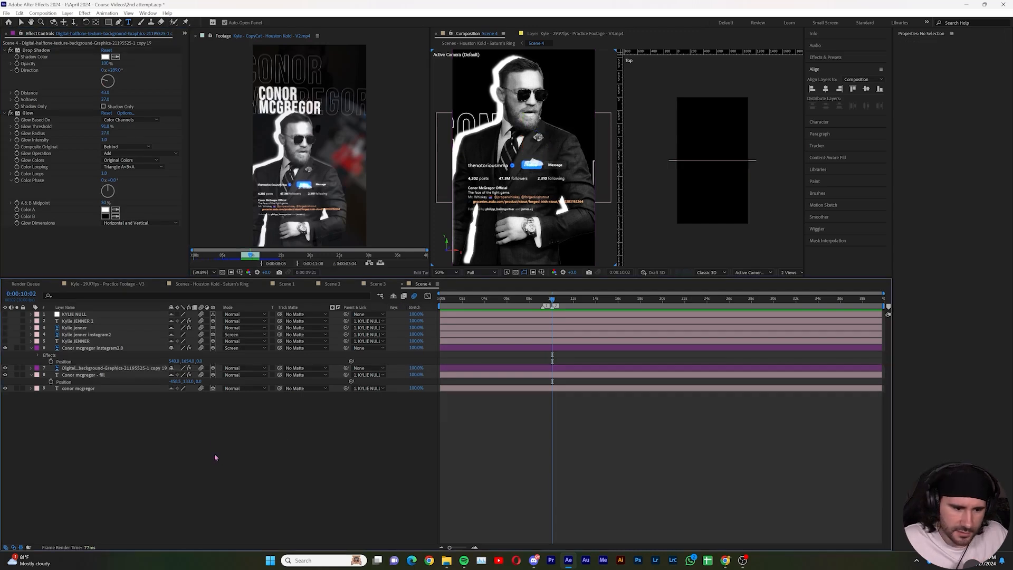
# - Add a new null object and place it directly above the Conor mcgregor instagram2.0 layer
pyautogui.rightClick(125, 423)
pyautogui.moveTo(199, 425)
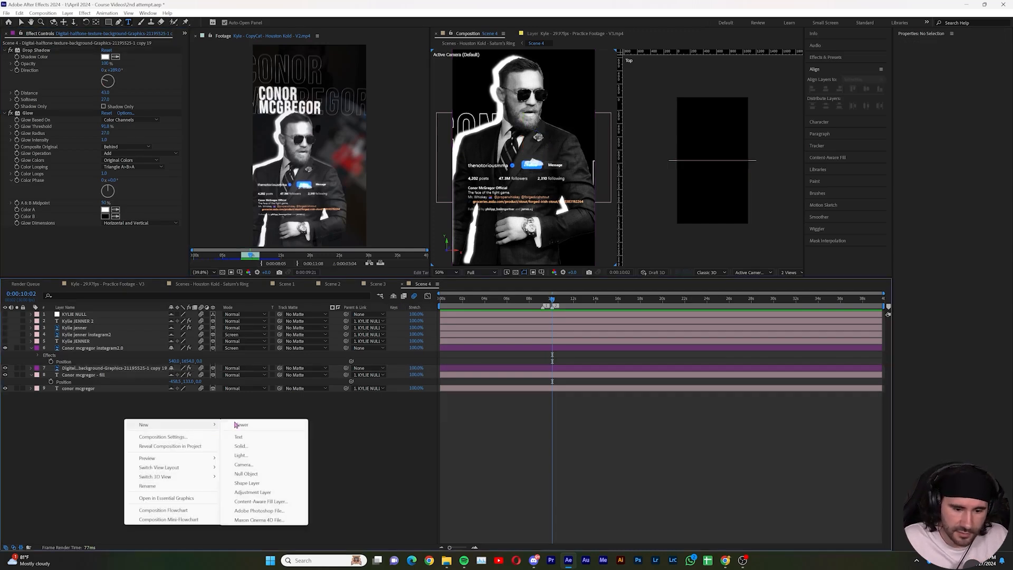
pyautogui.click(262, 475)
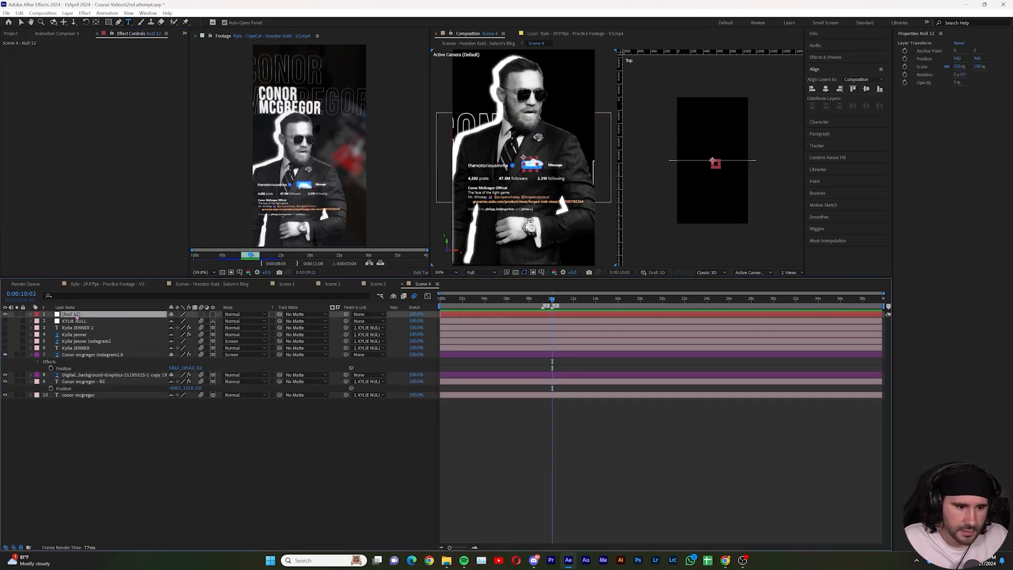
pyautogui.moveTo(77, 317); pyautogui.dragTo(107, 364)
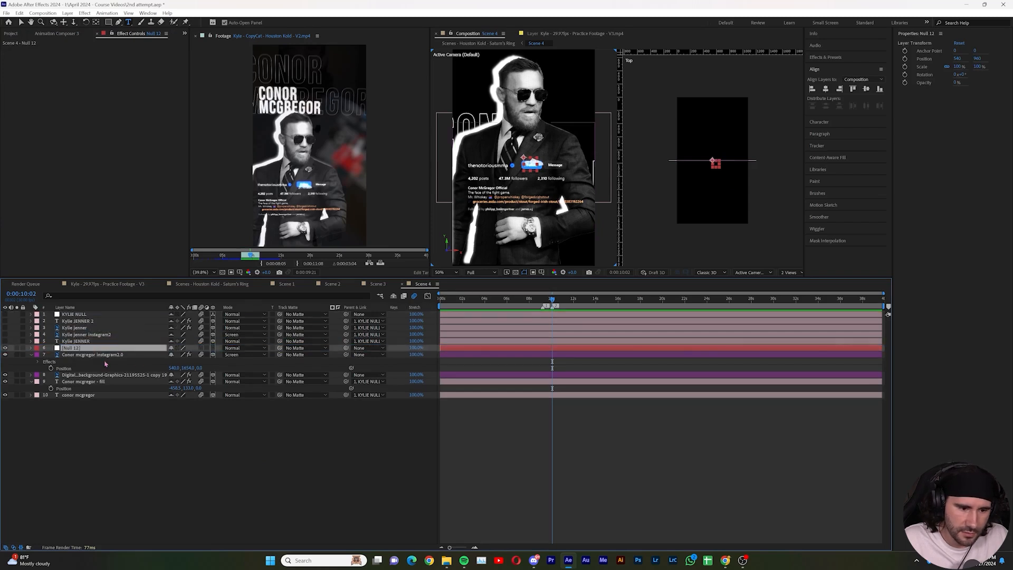
# - Make the new null a 3D layer and rename it "Conor Null"
pyautogui.click(212, 349)
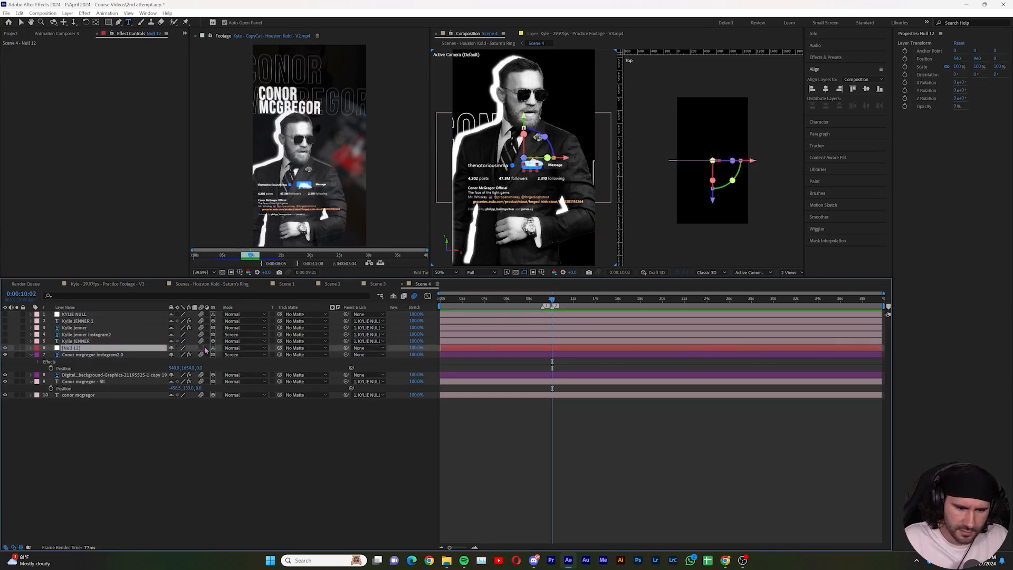
pyautogui.rightClick(118, 354)
pyautogui.click(159, 327)
pyautogui.write('Conor Null')
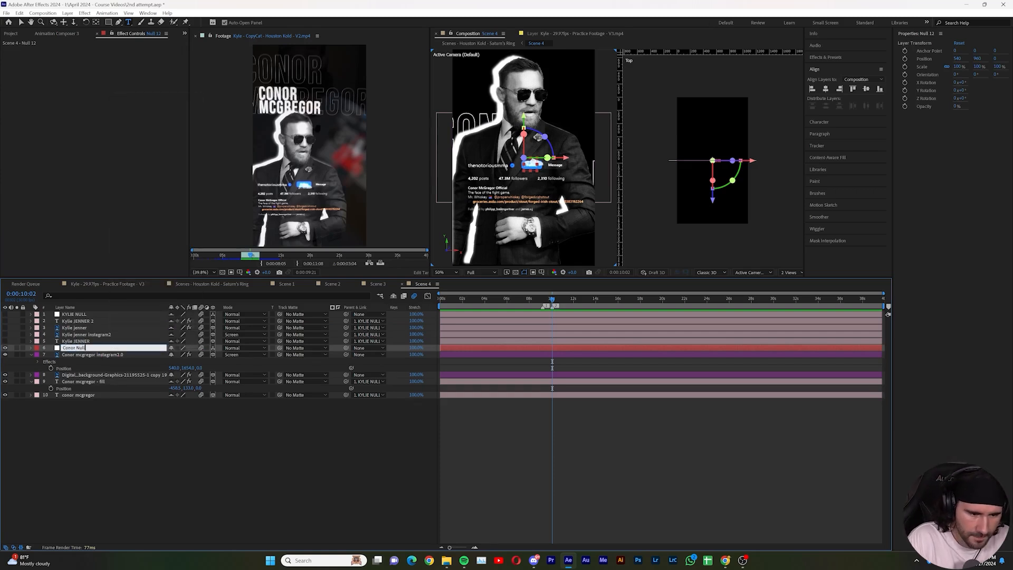
pyautogui.press('Return')
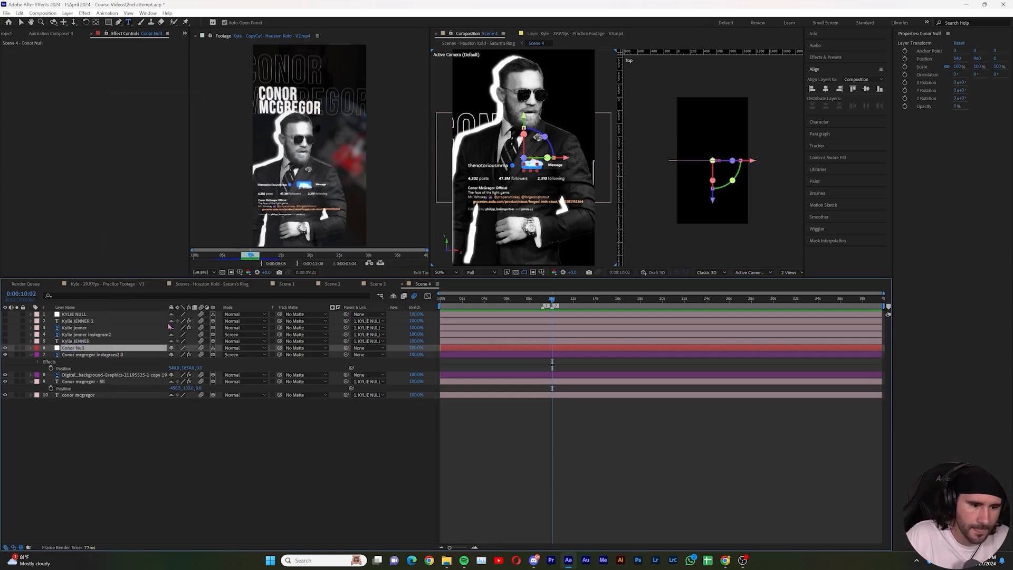
# - Parent the Conor Instagram layer, the Digital background image and both Conor mcgregor texts to Conor Null
pyautogui.click(149, 355)
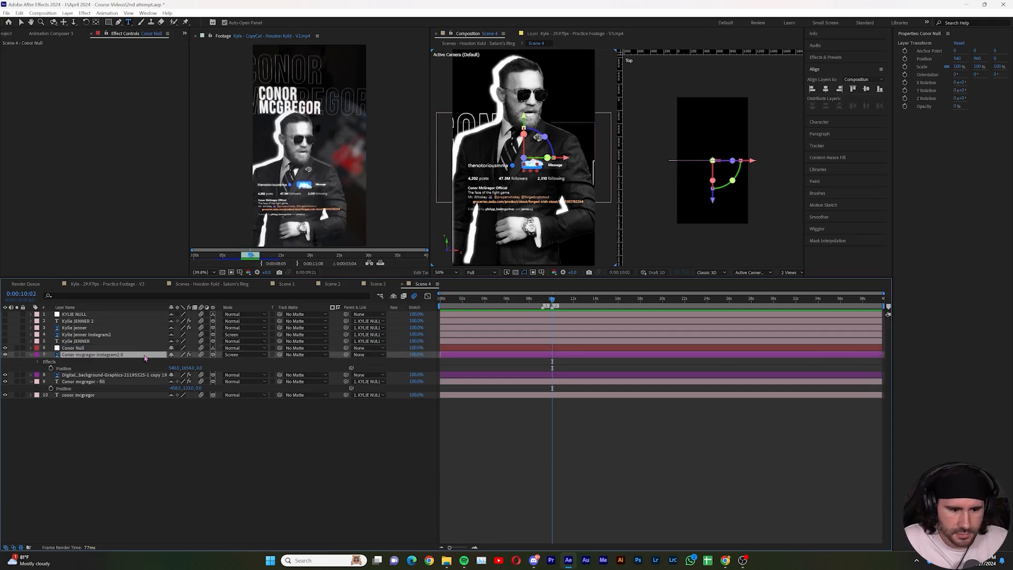
pyautogui.keyDown('shift'); pyautogui.click(119, 396); pyautogui.keyUp('shift')
pyautogui.click(372, 395)
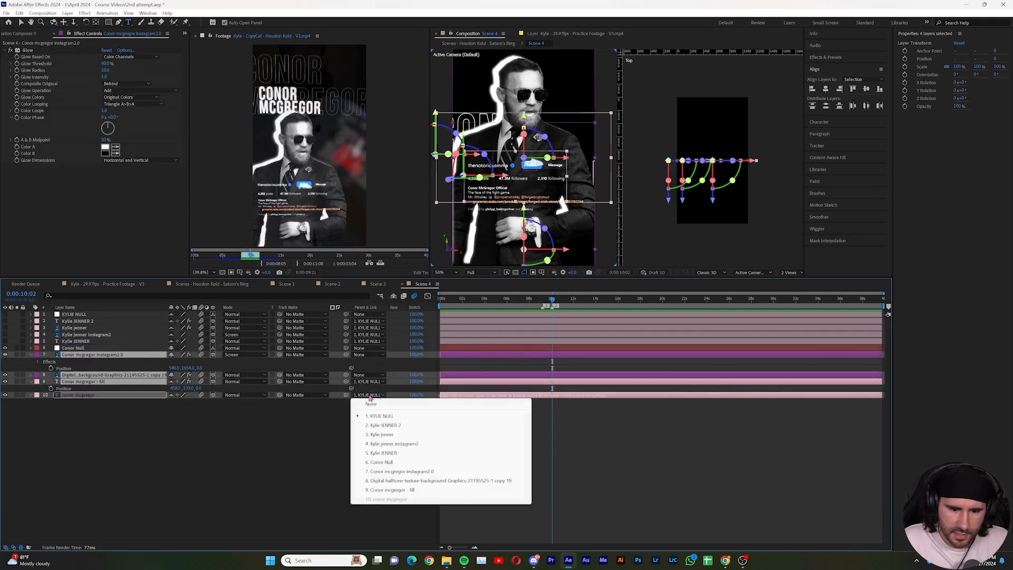
pyautogui.click(404, 464)
pyautogui.click(271, 439)
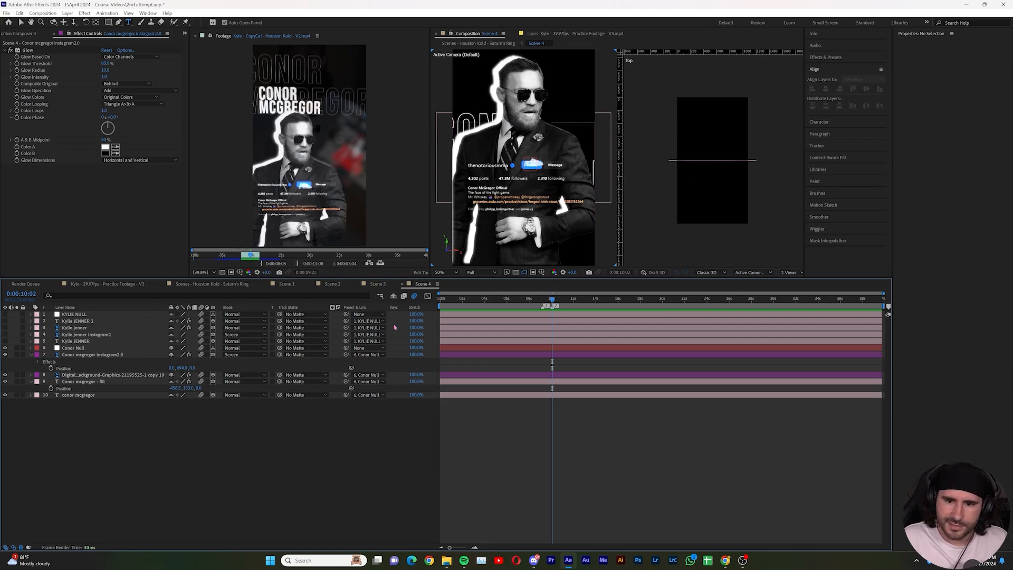
# - Scale the Conor mcgregor instagram2.0 and Digital background image layers down together to about 88%
pyautogui.scroll(-2, 524, 168)
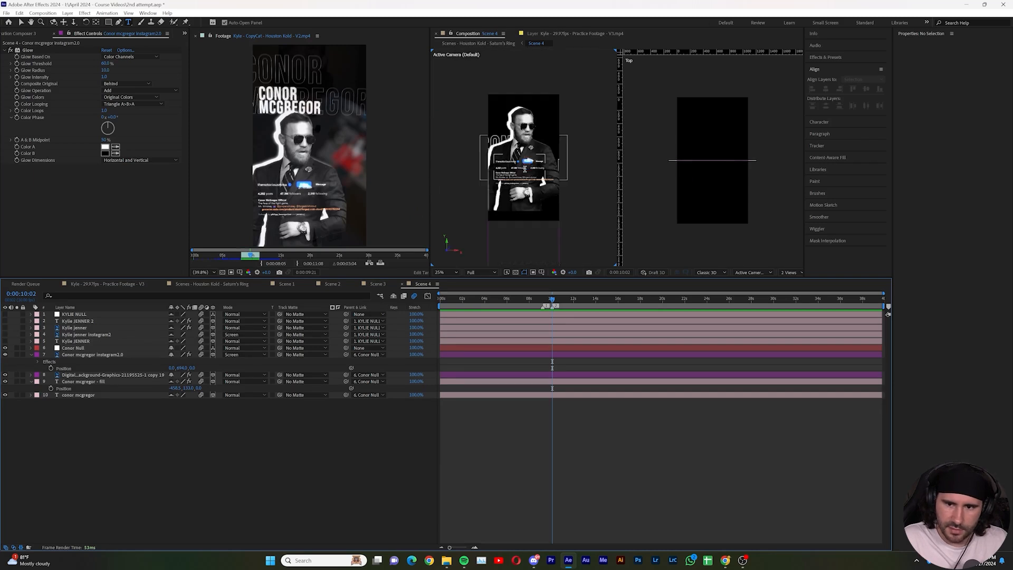
pyautogui.click(85, 382)
pyautogui.click(93, 376)
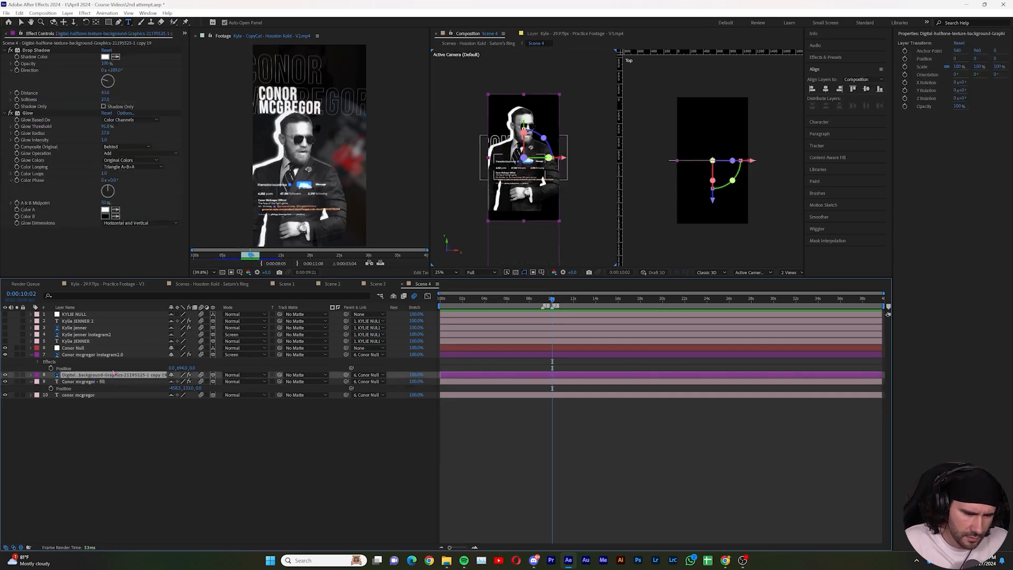
pyautogui.keyDown('shift'); pyautogui.click(96, 355); pyautogui.keyUp('shift')
pyautogui.press('s')
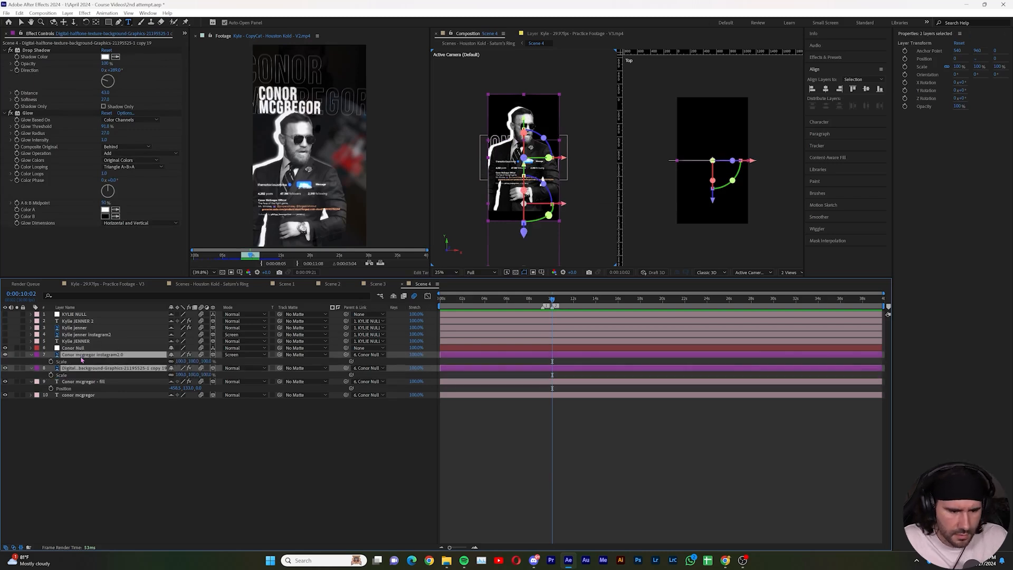
pyautogui.moveTo(181, 374); pyautogui.dragTo(174, 373)
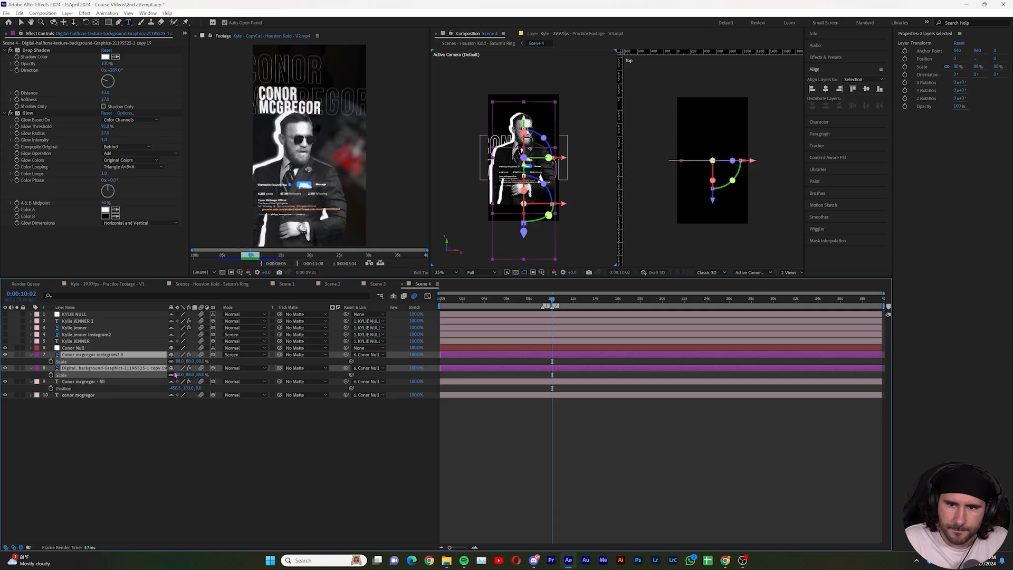
# - Lower the Conor Instagram layer to Y 1038 and the Digital background image to Y 344, and raise both Conor mcgregor texts to Y -398 and -556
pyautogui.press('p')
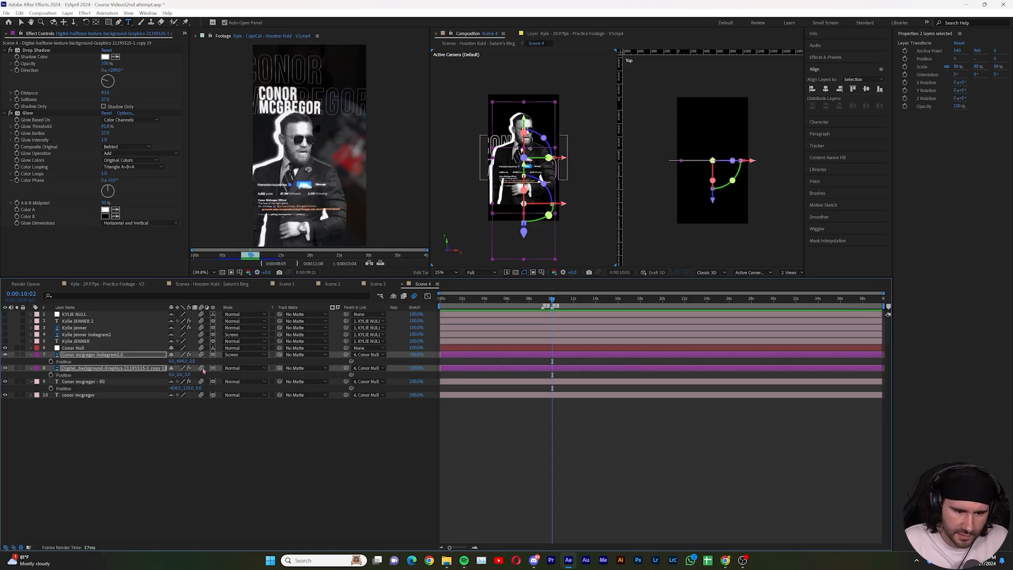
pyautogui.moveTo(190, 361); pyautogui.dragTo(375, 306)
pyautogui.click(84, 382)
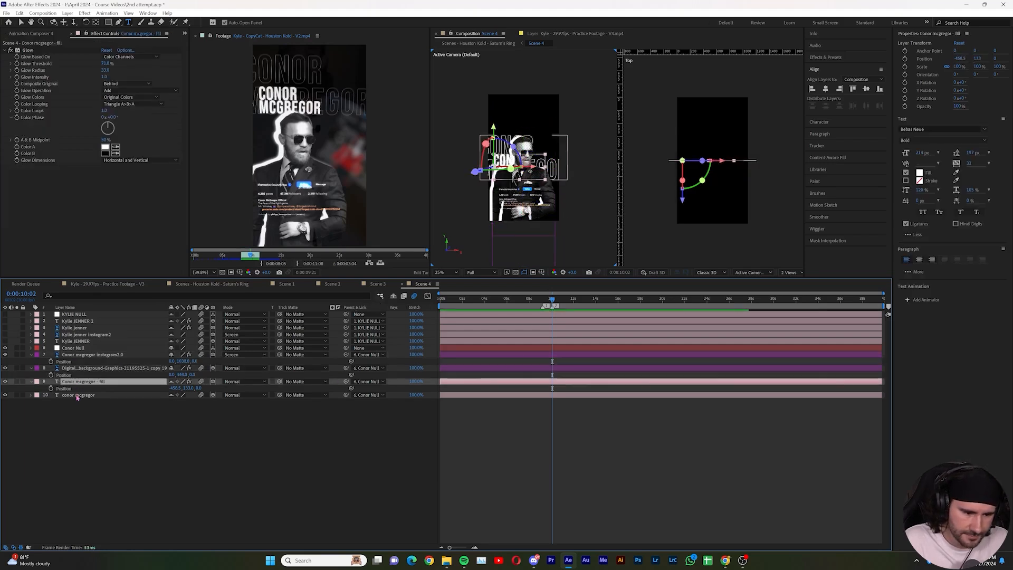
pyautogui.keyDown('shift'); pyautogui.click(148, 396); pyautogui.keyUp('shift')
pyautogui.press('p')
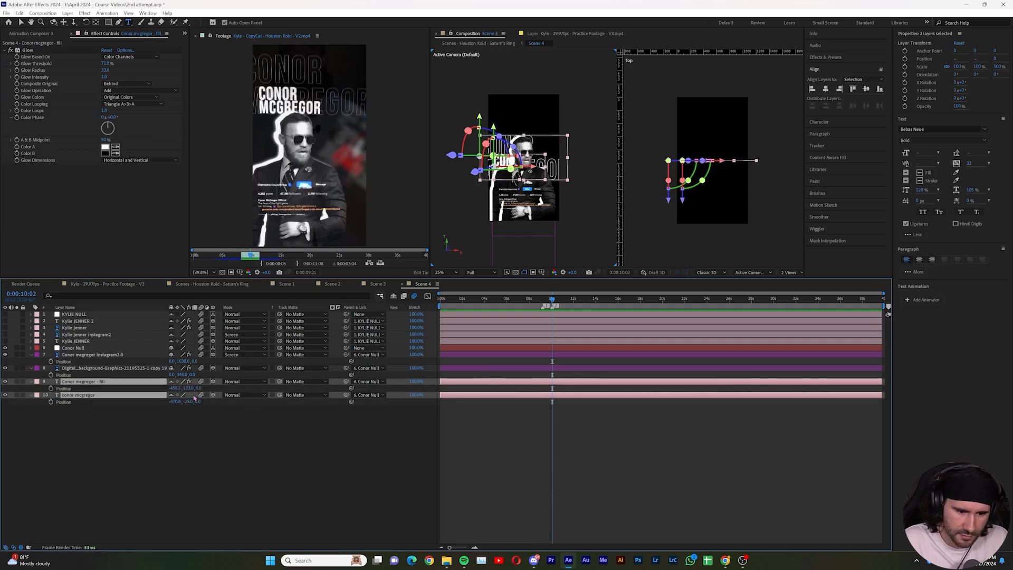
pyautogui.moveTo(187, 391); pyautogui.dragTo(32, 387)
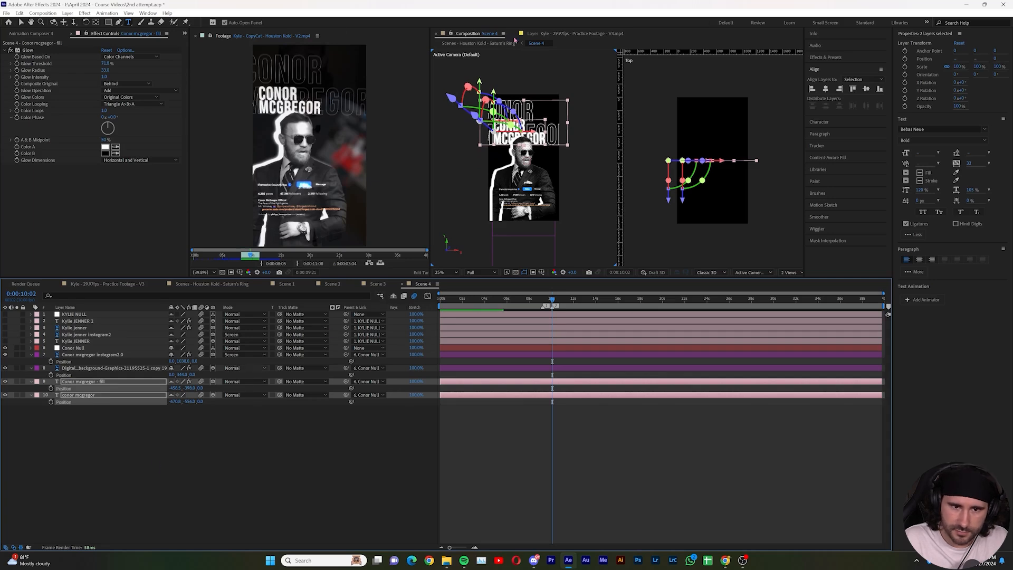
pyautogui.click(126, 457)
# - Separate the two Conor mcgregor texts in depth, setting the fill text to Z -30 and the outline text to Z 66
pyautogui.click(89, 382)
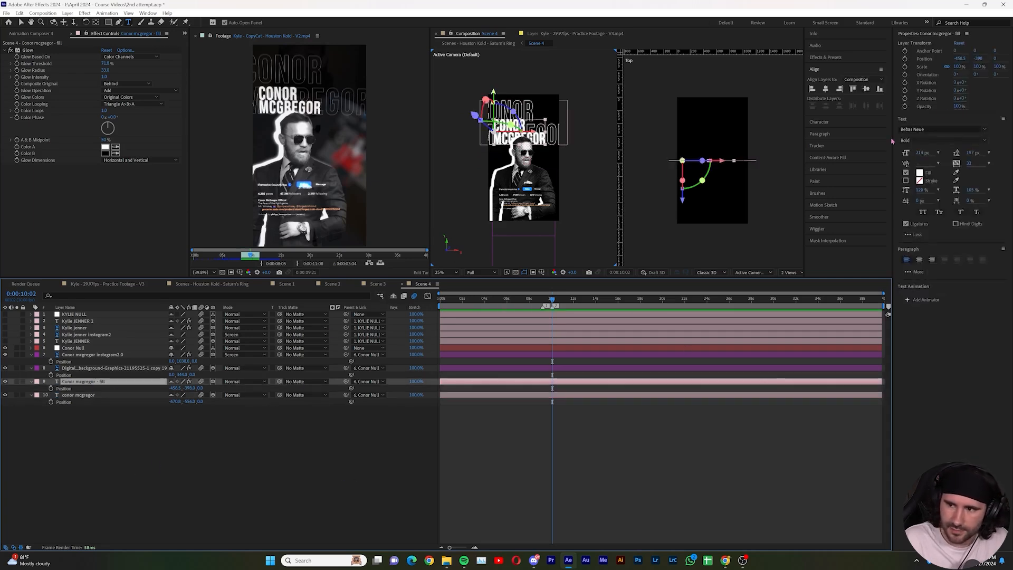
pyautogui.click(82, 396)
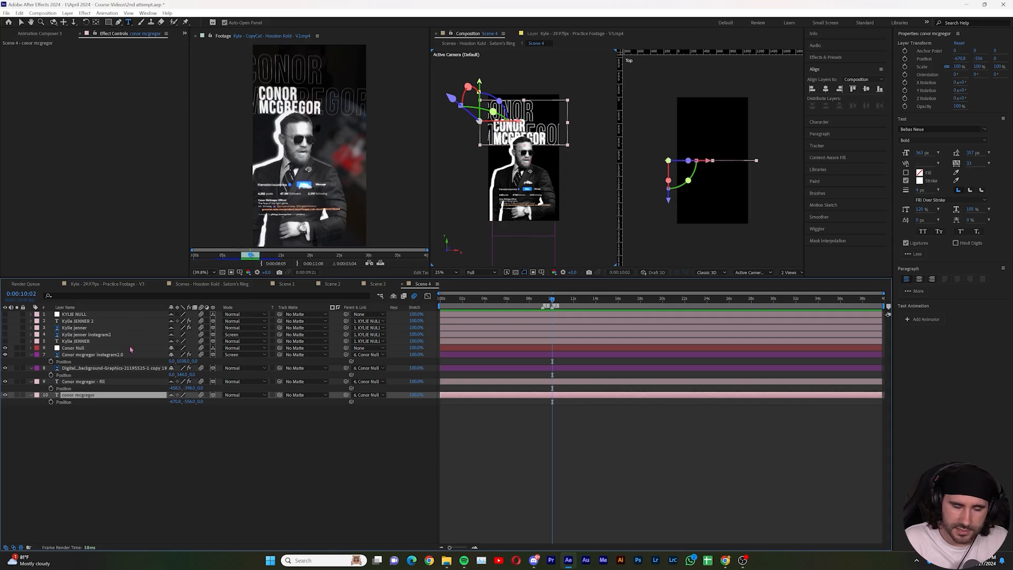
pyautogui.click(126, 452)
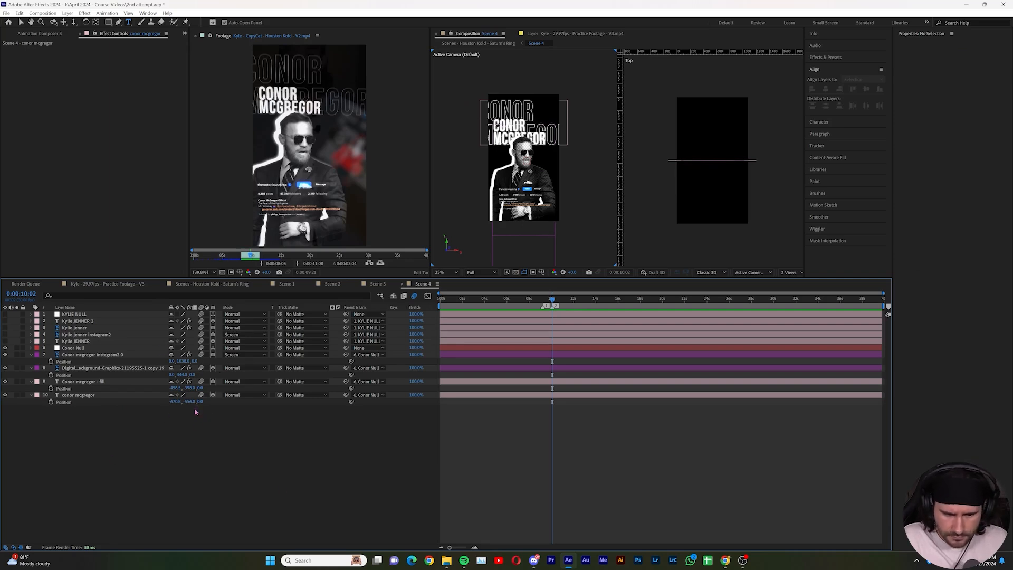
pyautogui.moveTo(199, 388); pyautogui.dragTo(228, 396)
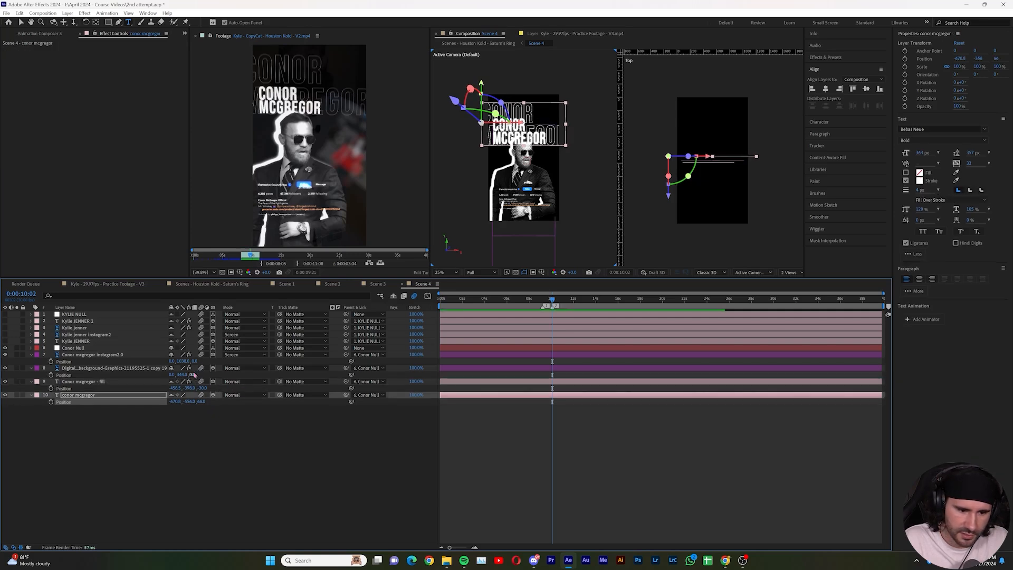
# - Bring the Conor group's Digital background image forward to Z -135 and the Conor mcgregor instagram2.0 layer to about Z -224
pyautogui.moveTo(191, 375); pyautogui.dragTo(135, 377)
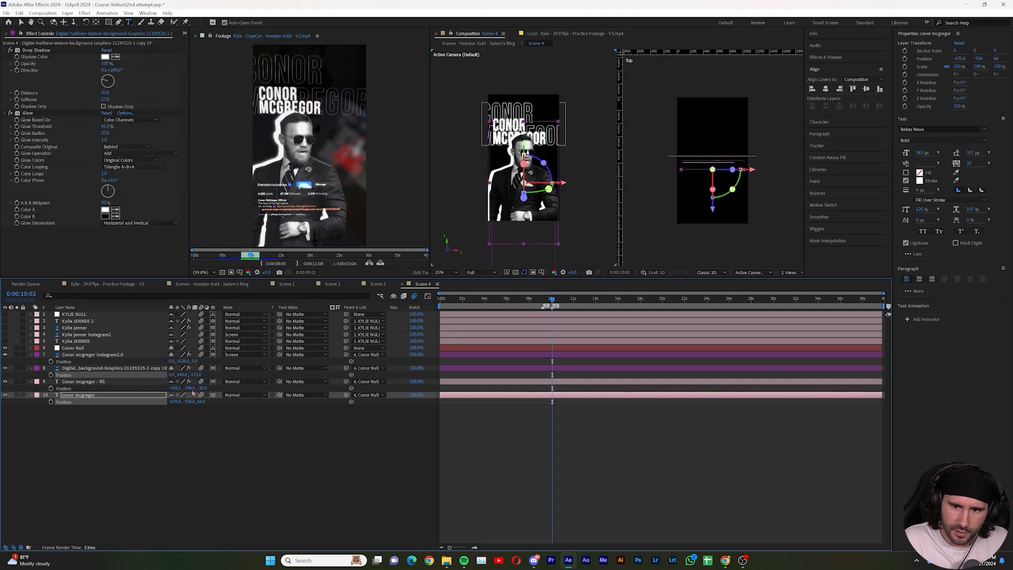
pyautogui.click(88, 355)
pyautogui.moveTo(195, 362); pyautogui.dragTo(103, 359)
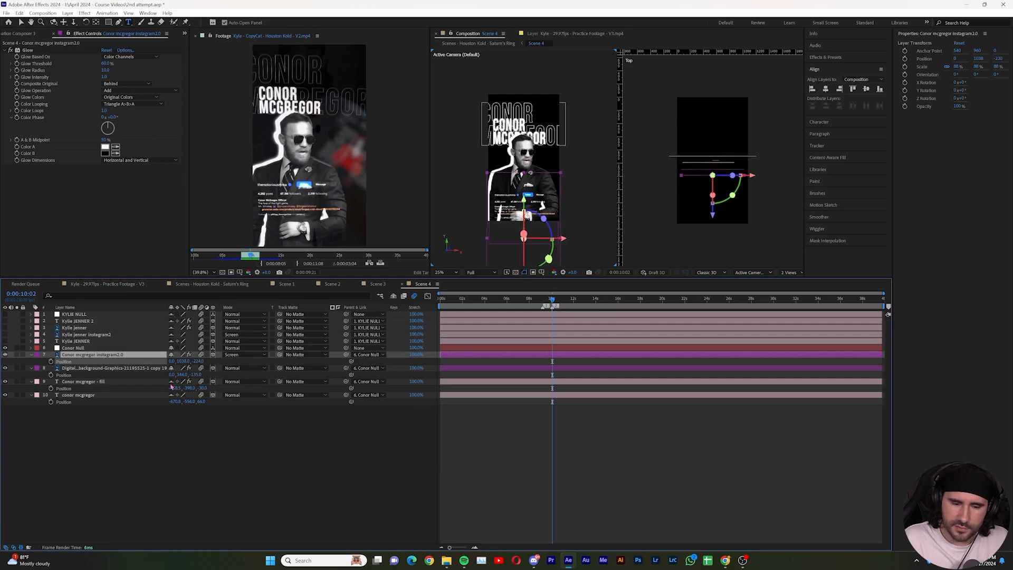
pyautogui.click(269, 425)
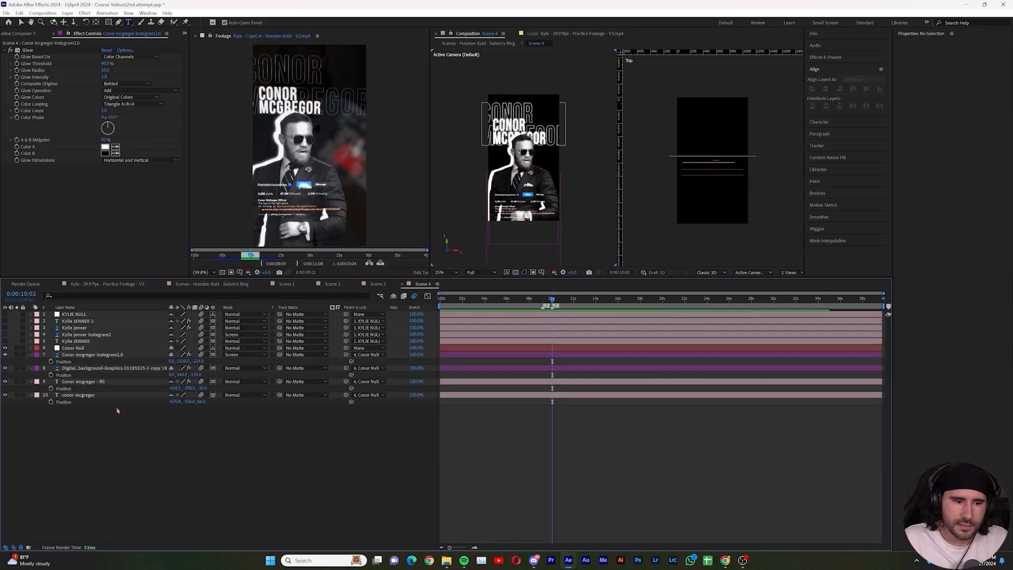
pyautogui.click(38, 348)
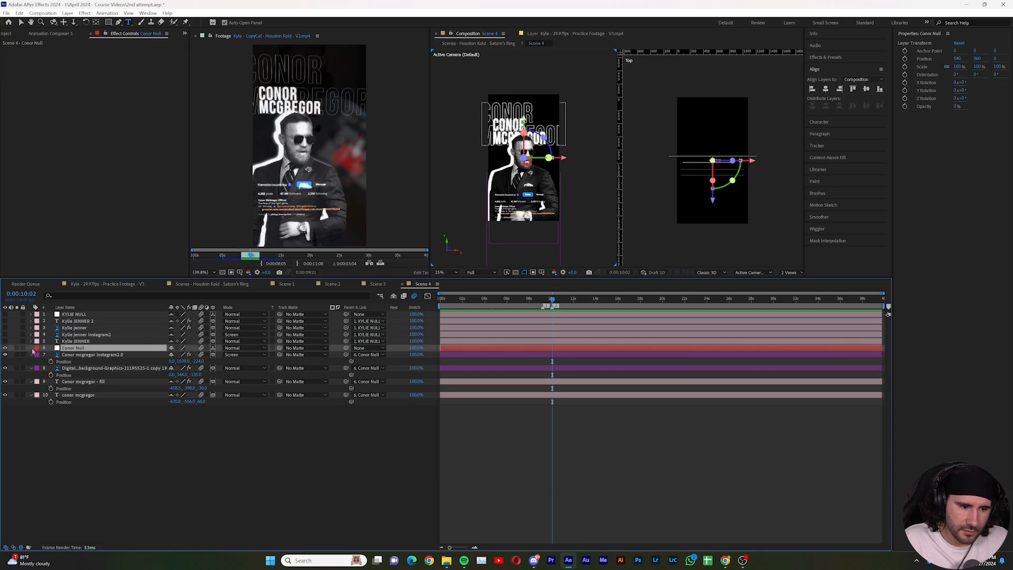
pyautogui.click(32, 348)
pyautogui.press('p')
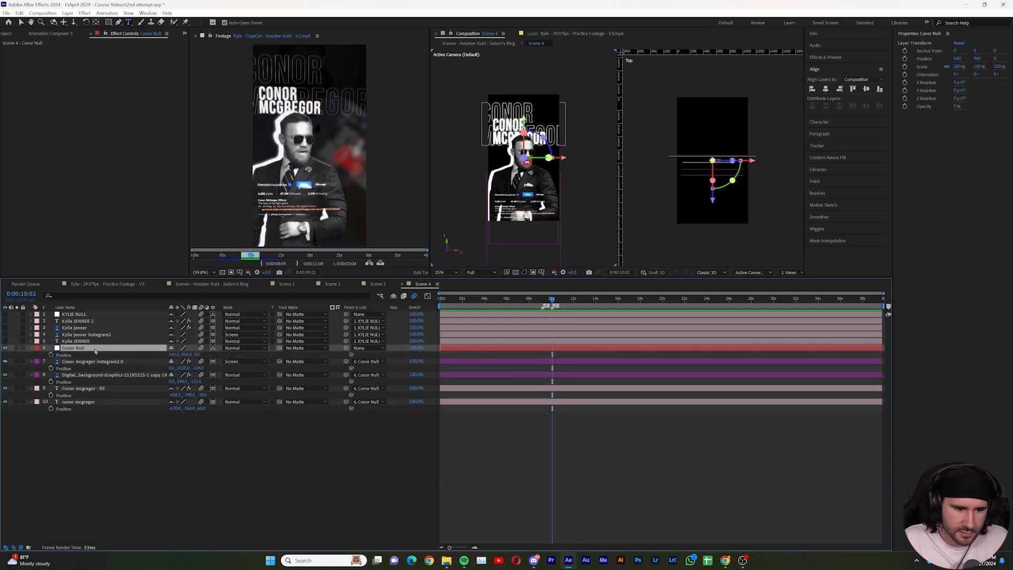
pyautogui.moveTo(181, 355); pyautogui.dragTo(116, 355)
pyautogui.hotkey('ctrl', 'z')
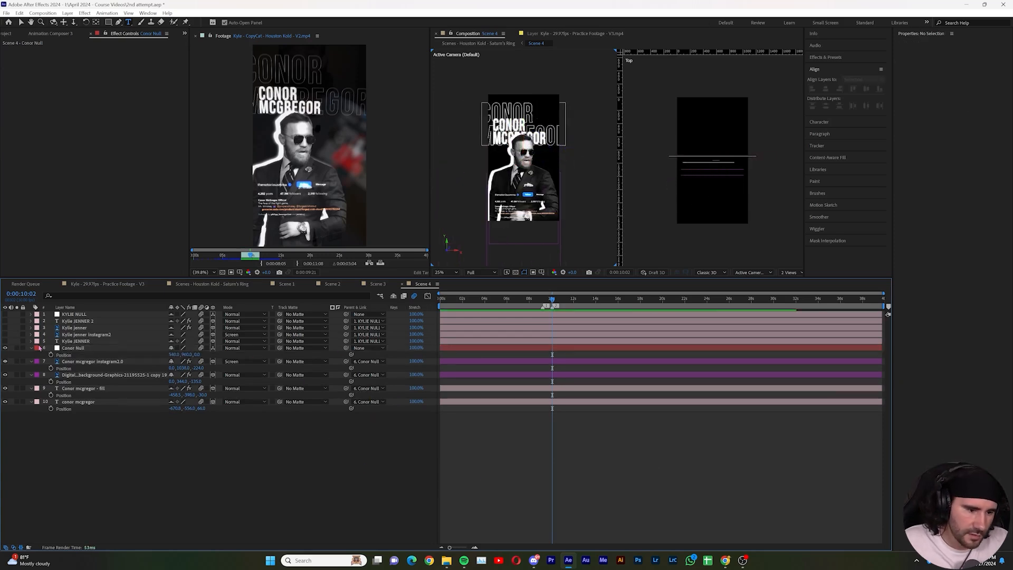
# - Check the Conor-to-Alex transition in the reference footage and turn on the visibility of all the Kylie Jenner layers
pyautogui.click(251, 257)
pyautogui.moveTo(251, 257); pyautogui.dragTo(251, 257)
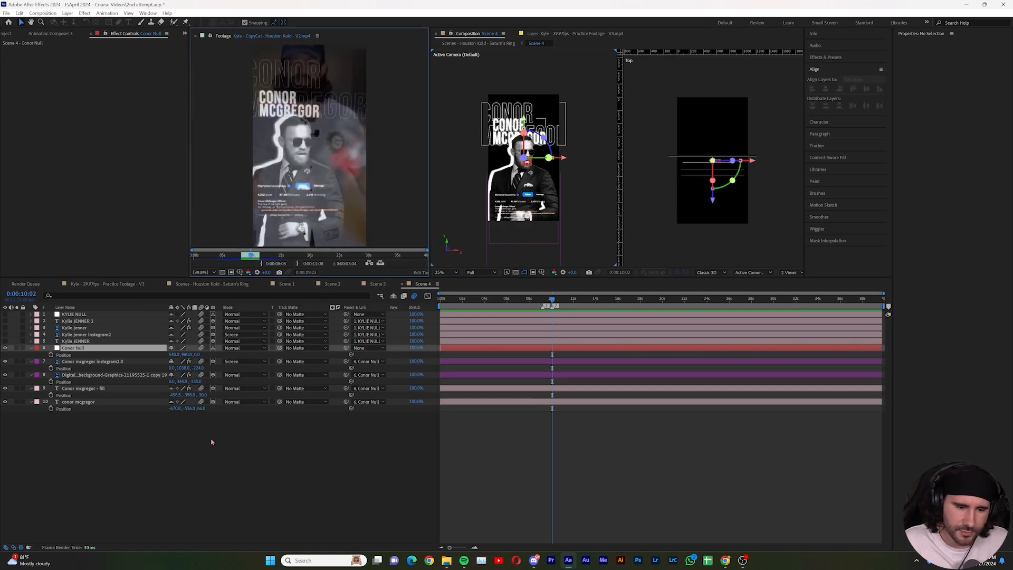
pyautogui.click(211, 442)
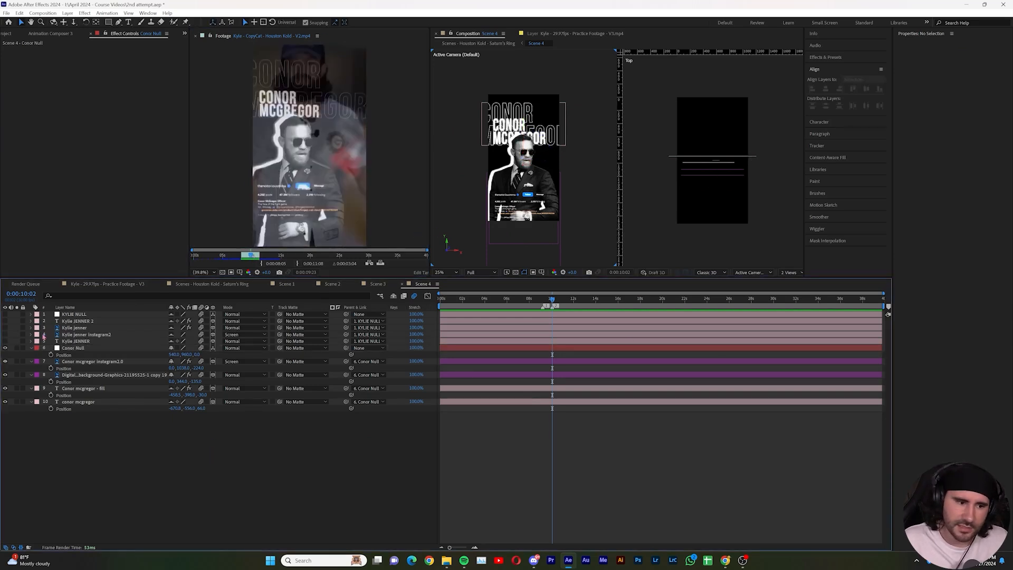
pyautogui.moveTo(4, 345); pyautogui.dragTo(4, 346)
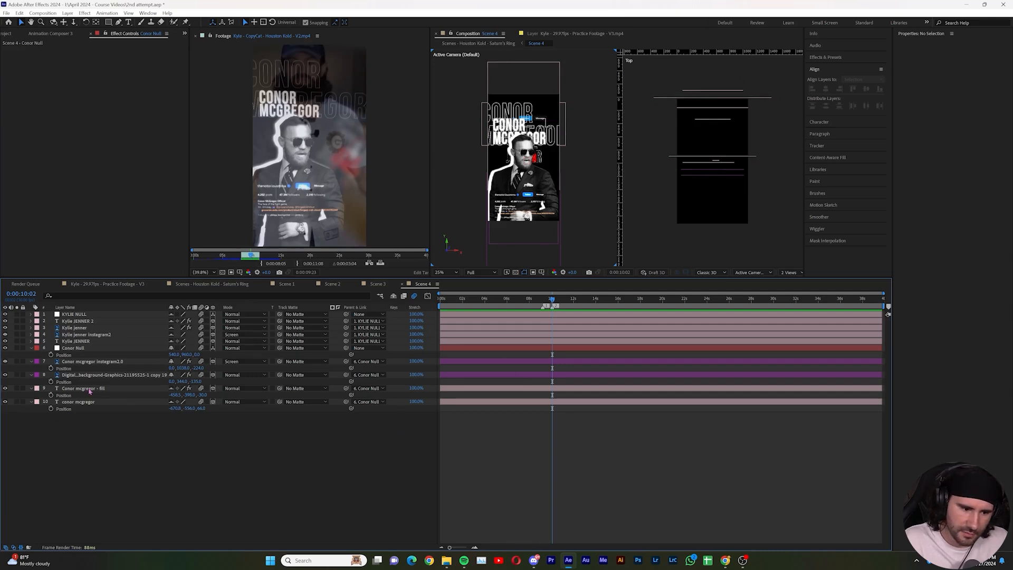
# - Change the label color of both Conor mcgregor text layers to Purple
pyautogui.click(69, 388)
pyautogui.keyDown('ctrl'); pyautogui.click(57, 402); pyautogui.keyUp('ctrl')
pyautogui.click(37, 402)
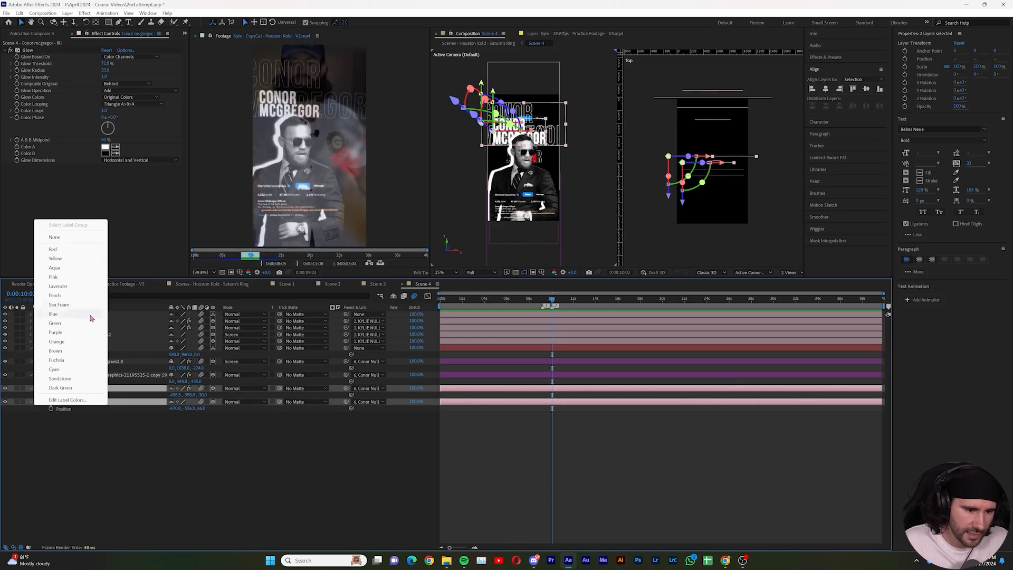
pyautogui.click(68, 332)
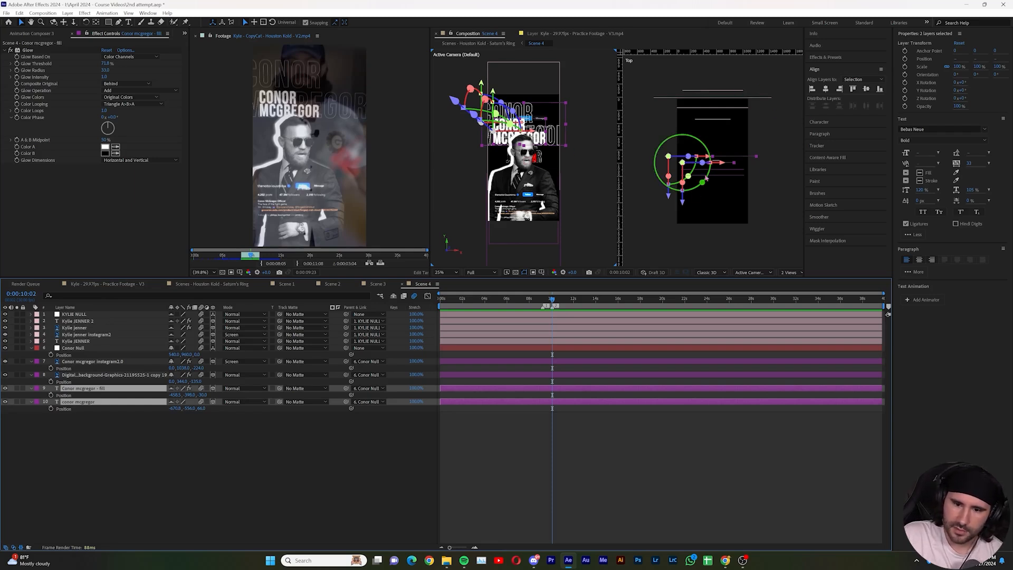
pyautogui.click(307, 543)
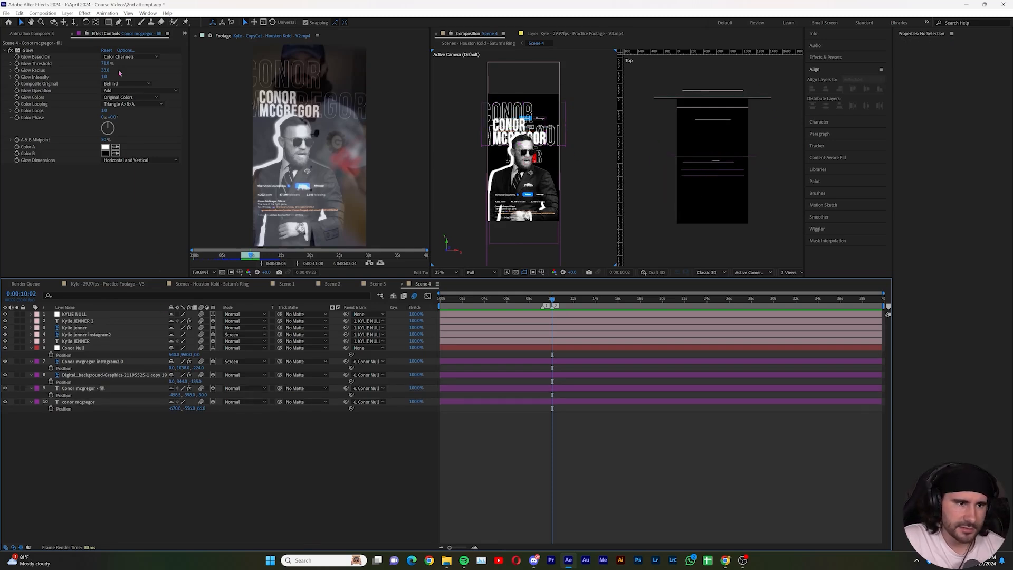
# - Collapse the Scenes layers folder in the project and import "Alex clip for scene 4.mp4" from the Assets folder
pyautogui.click(185, 34)
pyautogui.click(205, 43)
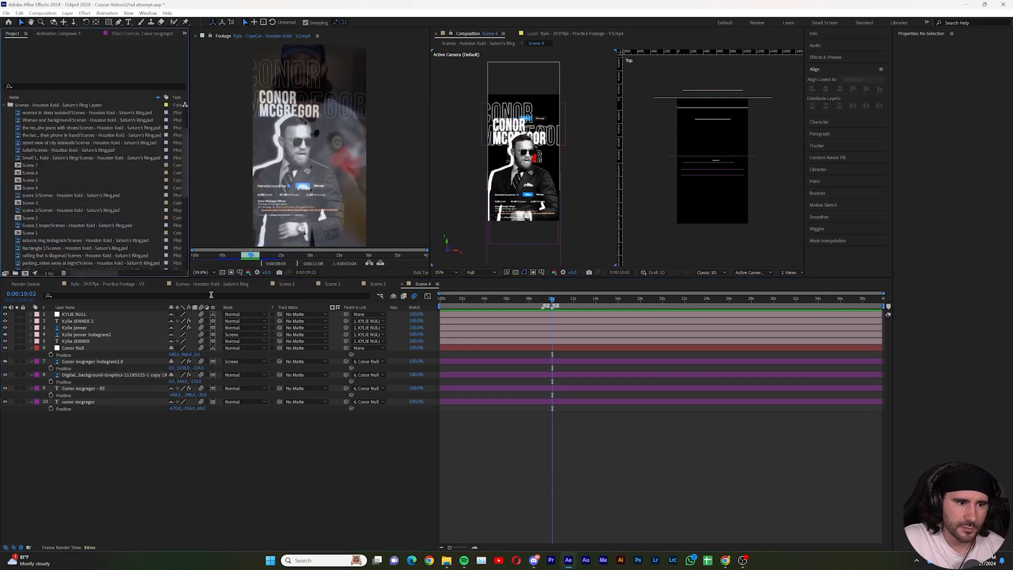
pyautogui.click(5, 105)
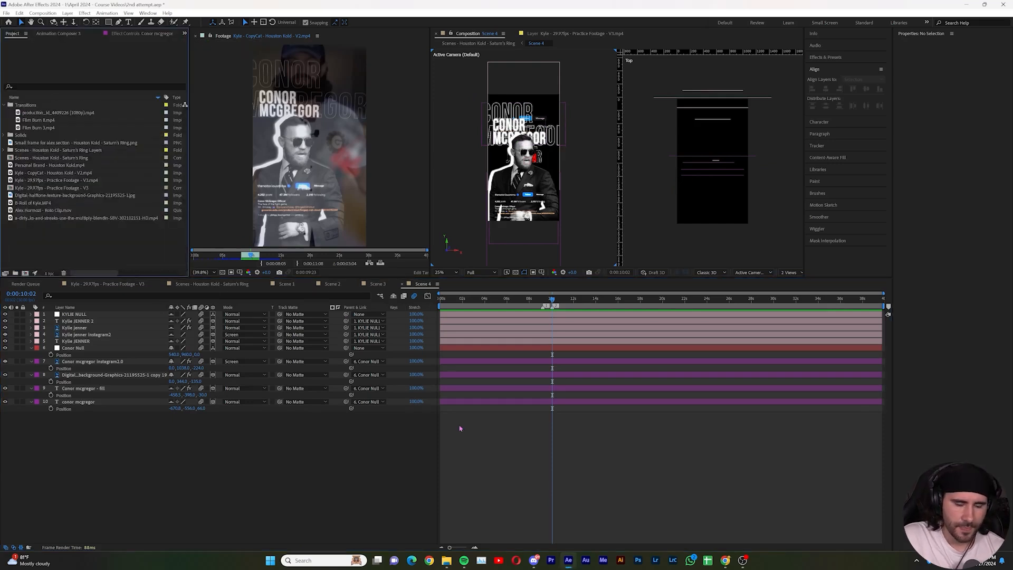
pyautogui.moveTo(1, 259); pyautogui.dragTo(647, 129)
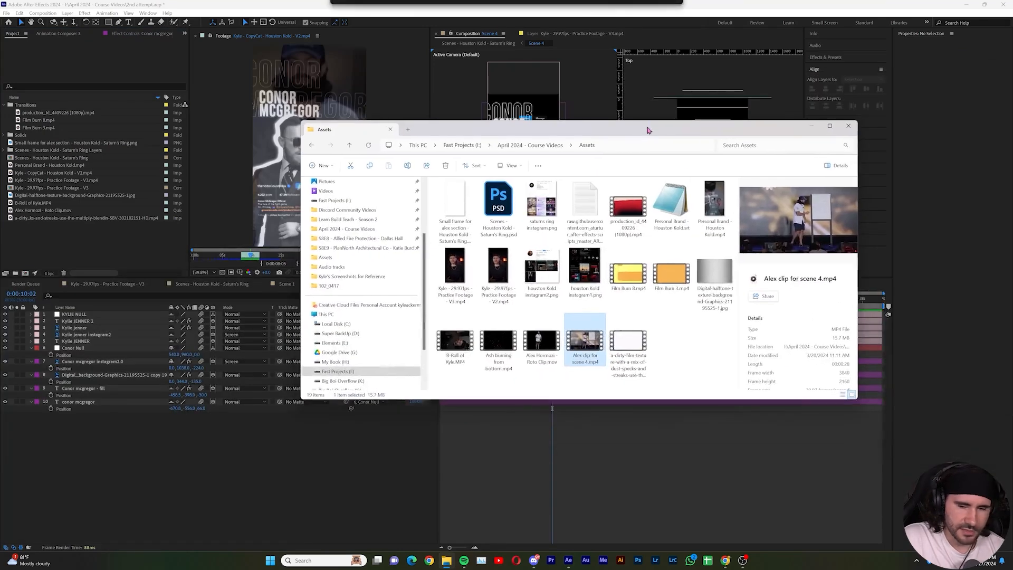
pyautogui.click(602, 362)
pyautogui.click(591, 377)
pyautogui.moveTo(586, 341); pyautogui.dragTo(91, 258)
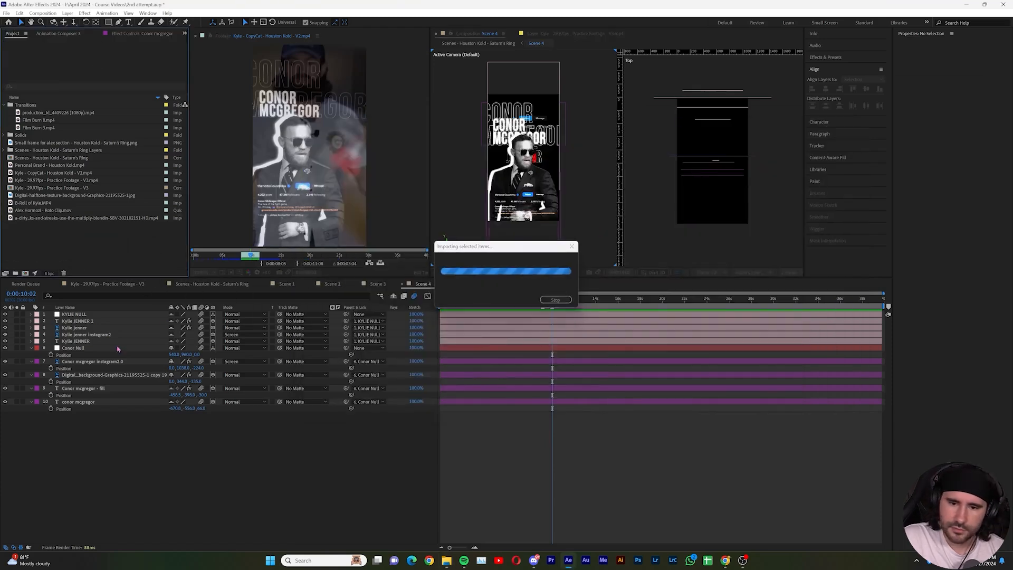
# - Add the Alex clip to Scene 4 as the top layer and move the Kylie layers with their null below the Conor group
pyautogui.moveTo(21, 221); pyautogui.dragTo(396, 458)
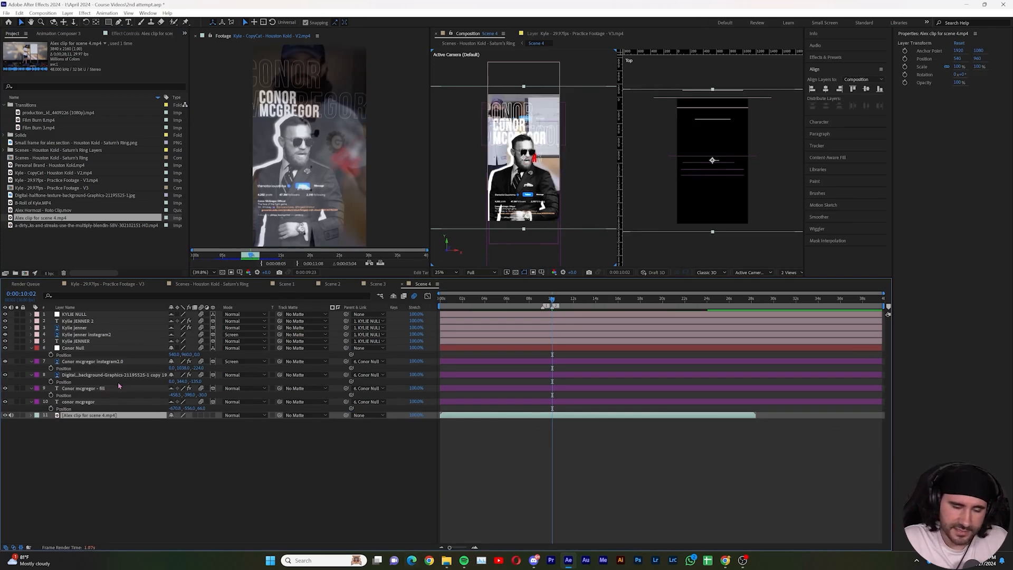
pyautogui.moveTo(108, 419); pyautogui.dragTo(79, 312)
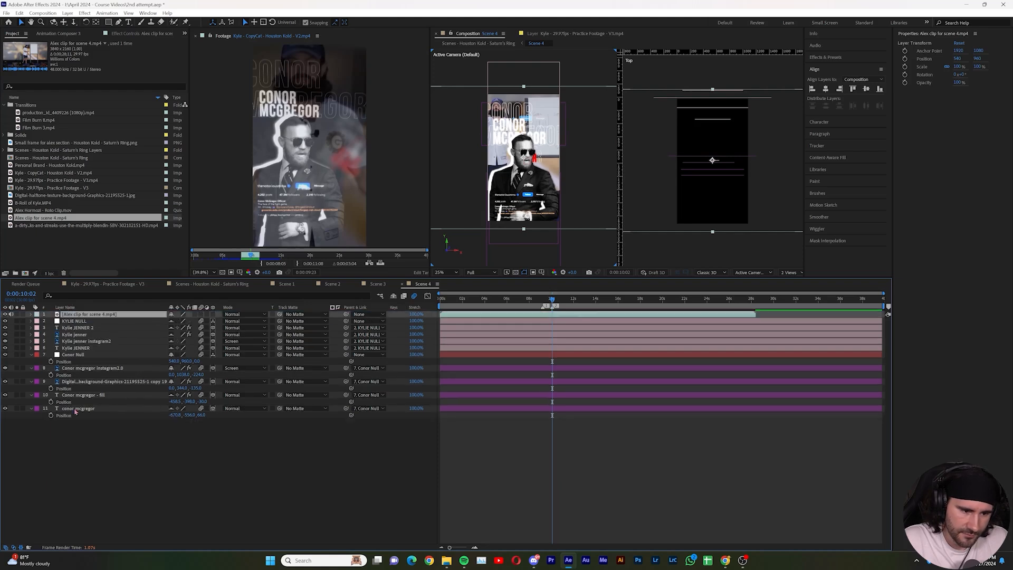
pyautogui.click(85, 348)
pyautogui.keyDown('shift'); pyautogui.click(74, 321); pyautogui.keyUp('shift')
pyautogui.moveTo(74, 321); pyautogui.dragTo(99, 469)
pyautogui.click(168, 483)
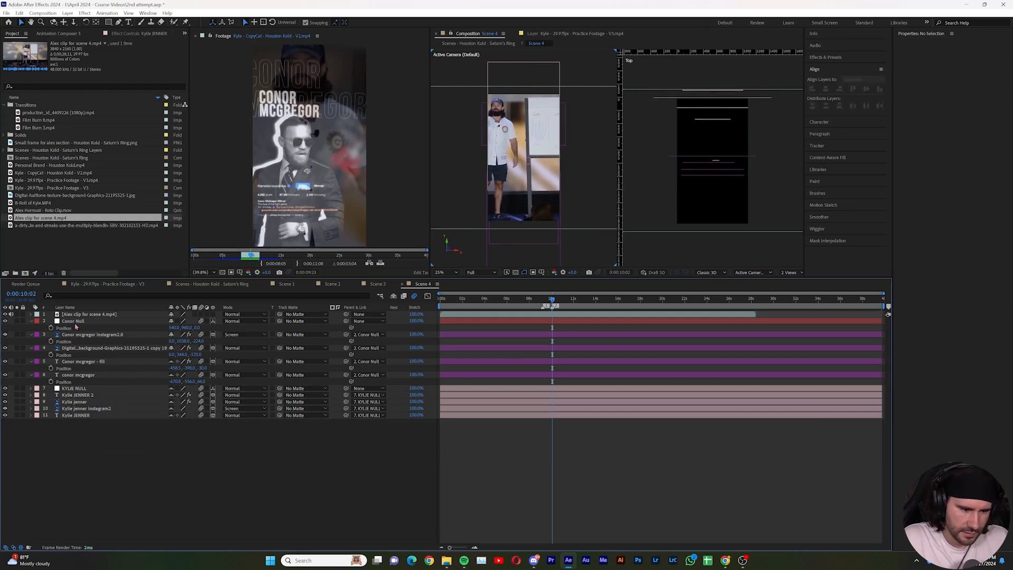
# - Collapse the revealed Position properties of Conor Null and its four child layers
pyautogui.click(74, 321)
pyautogui.keyDown('shift'); pyautogui.click(74, 375); pyautogui.keyUp('shift')
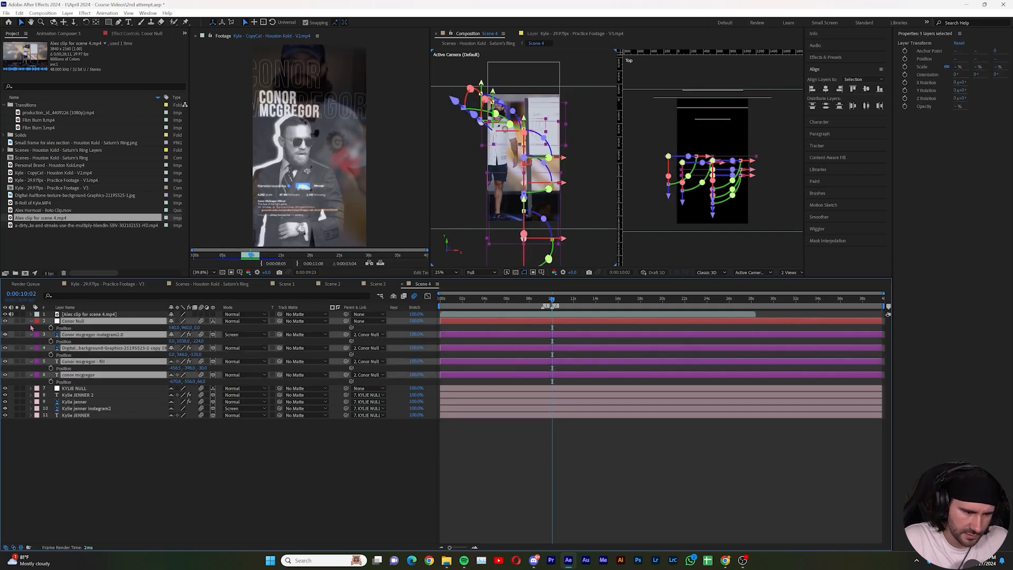
pyautogui.press('p')
# - Make the Alex clip a 3D layer and bring it forward in depth to about Z -990, in front of the Conor group
pyautogui.click(69, 314)
pyautogui.click(65, 307)
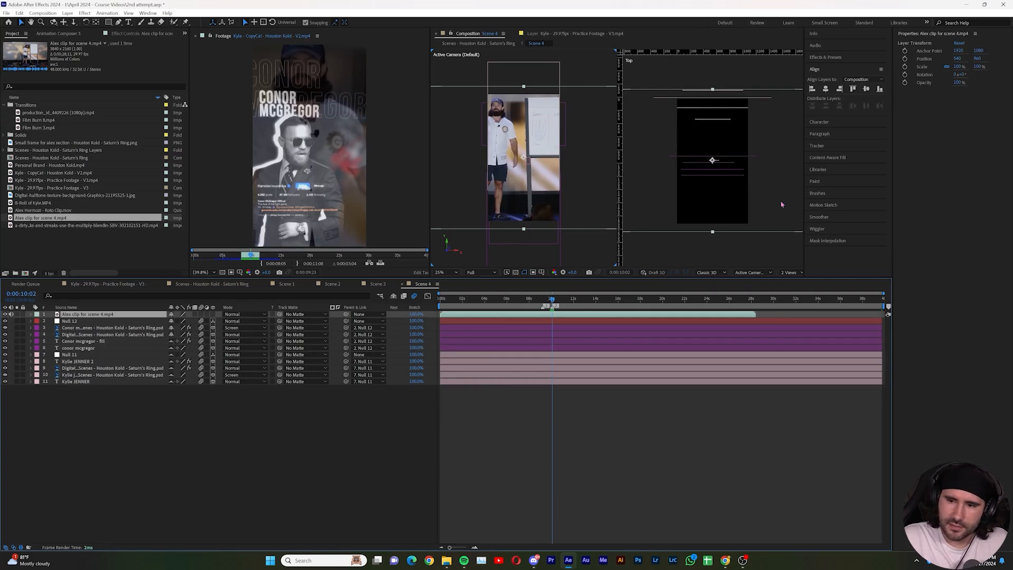
pyautogui.click(213, 314)
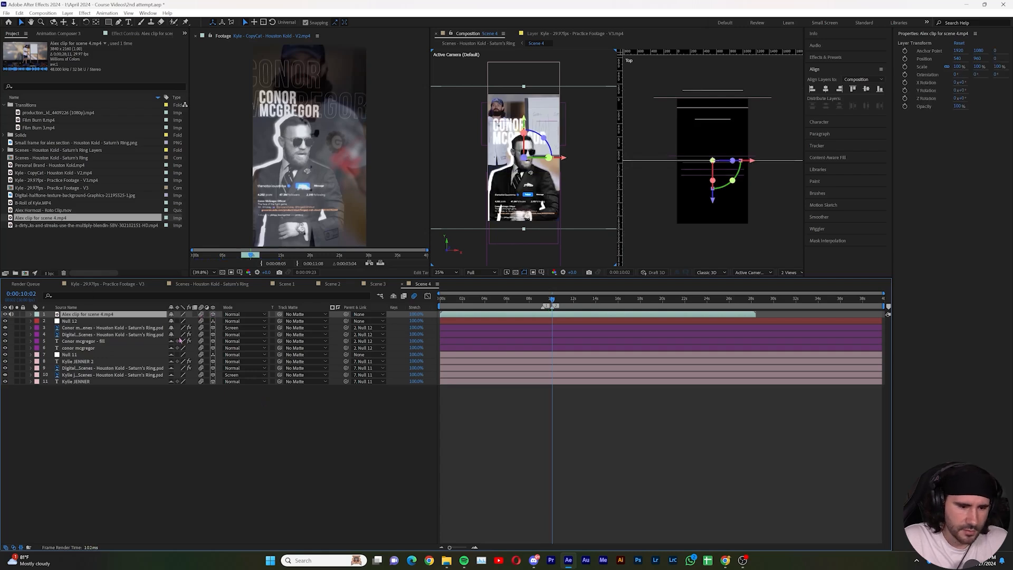
pyautogui.moveTo(712, 201); pyautogui.dragTo(712, 267)
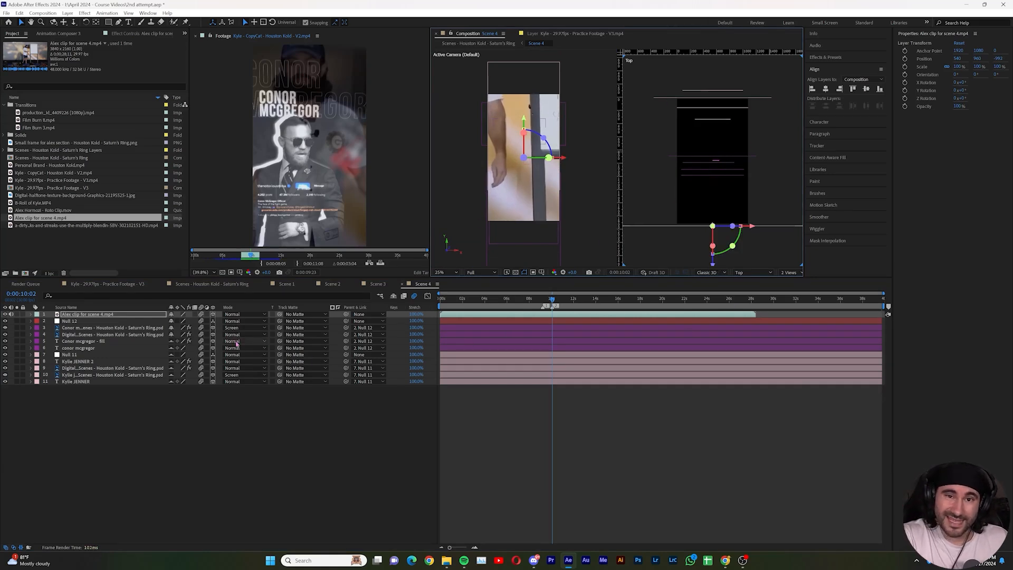
pyautogui.click(260, 445)
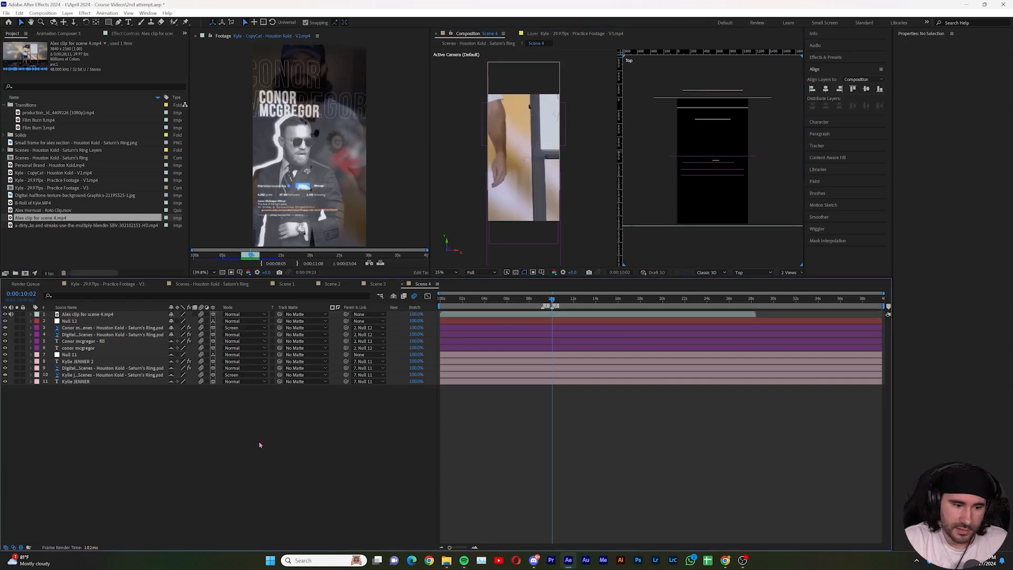
# - Return Scene 4 to 0:00:00:00 and go back to the Kylie Jenner section of the reference footage at about 8:24
pyautogui.moveTo(553, 301); pyautogui.dragTo(386, 312)
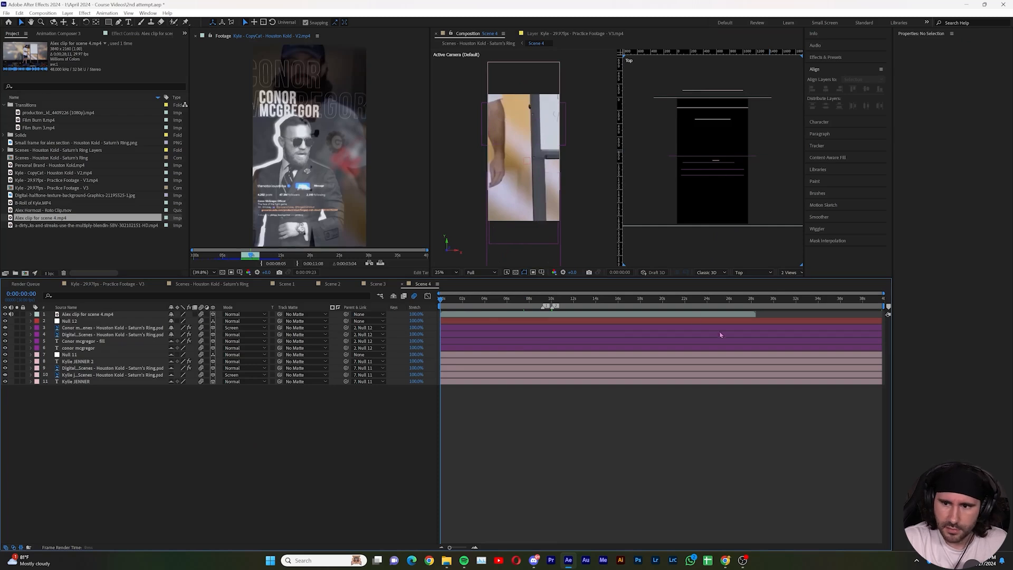
pyautogui.moveTo(256, 259); pyautogui.dragTo(246, 257)
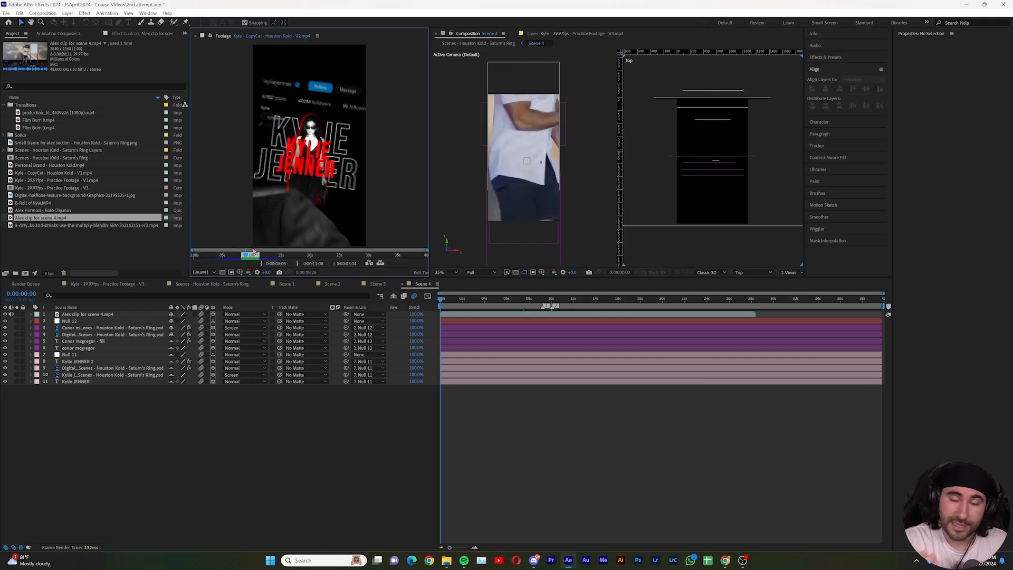
pyautogui.click(394, 406)
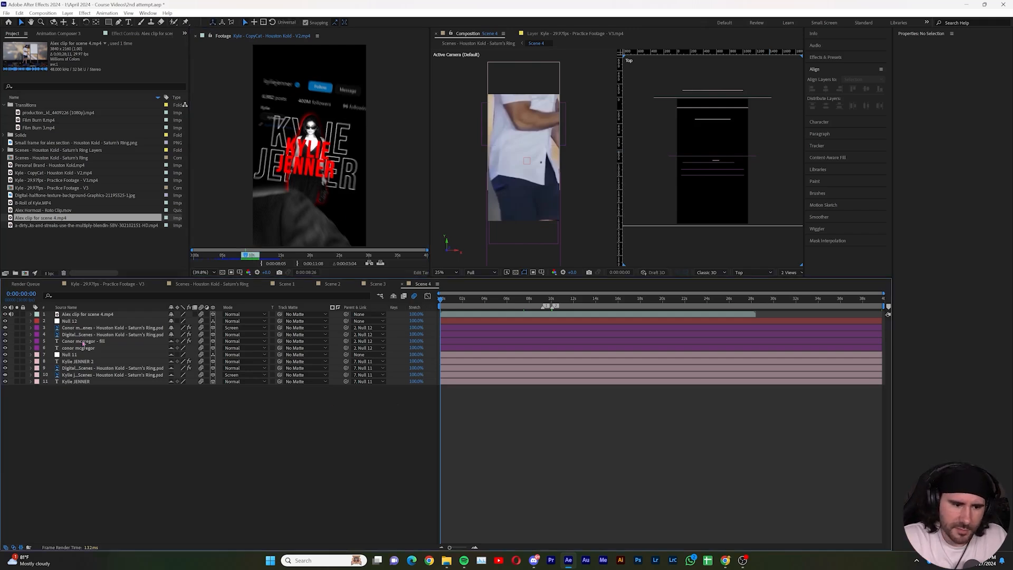
# - Hide the Alex clip in Scene 4 and copy the main composition's Practice Footage segment at about 8:27 into Scene 4
pyautogui.click(5, 314)
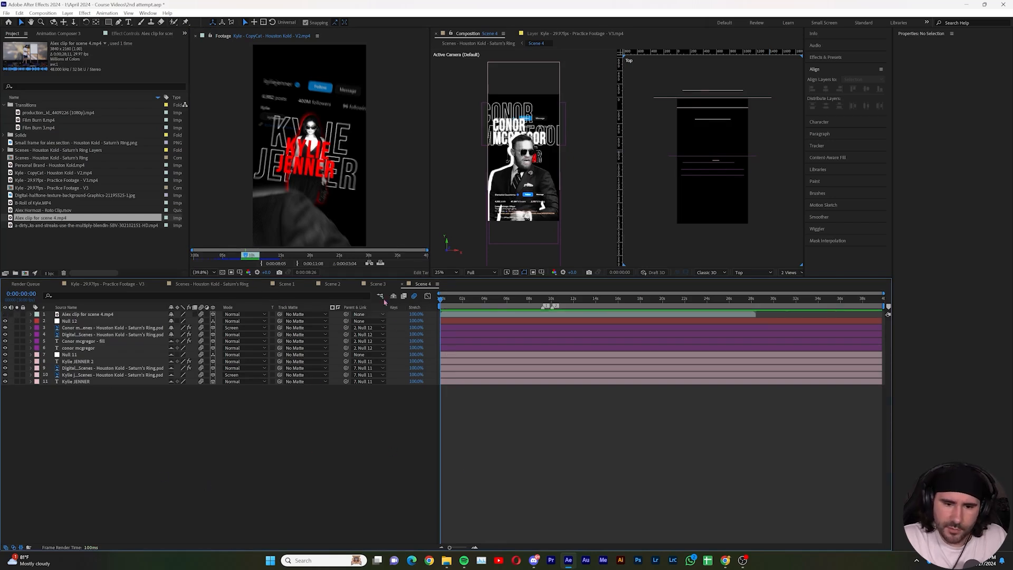
pyautogui.click(138, 285)
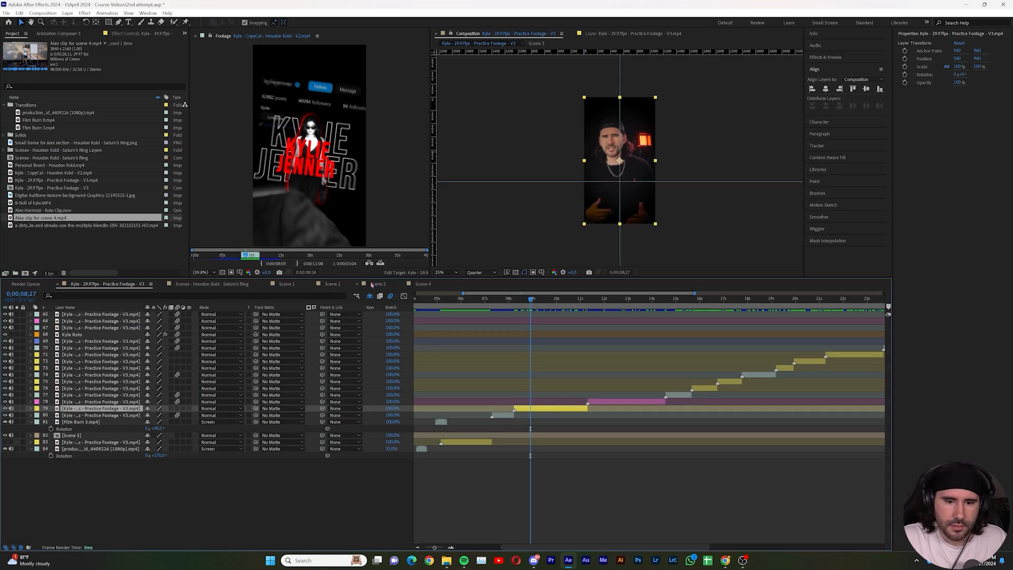
pyautogui.click(422, 284)
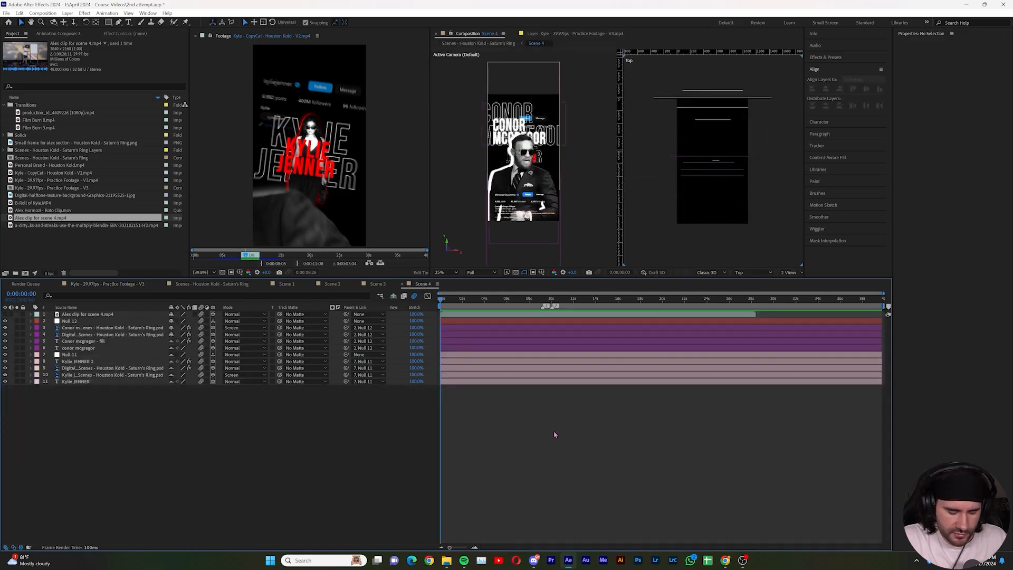
pyautogui.click(543, 426)
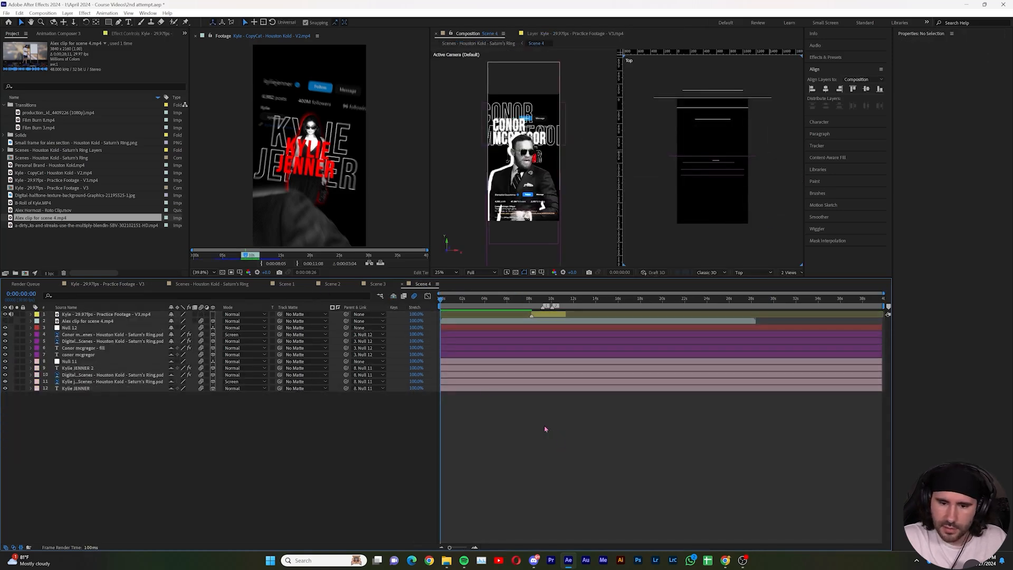
# - Shift the Alex clip and all Conor and Kylie layers in time so they start with the Practice Footage clip
pyautogui.click(476, 322)
pyautogui.hotkey('ctrl', 'a')
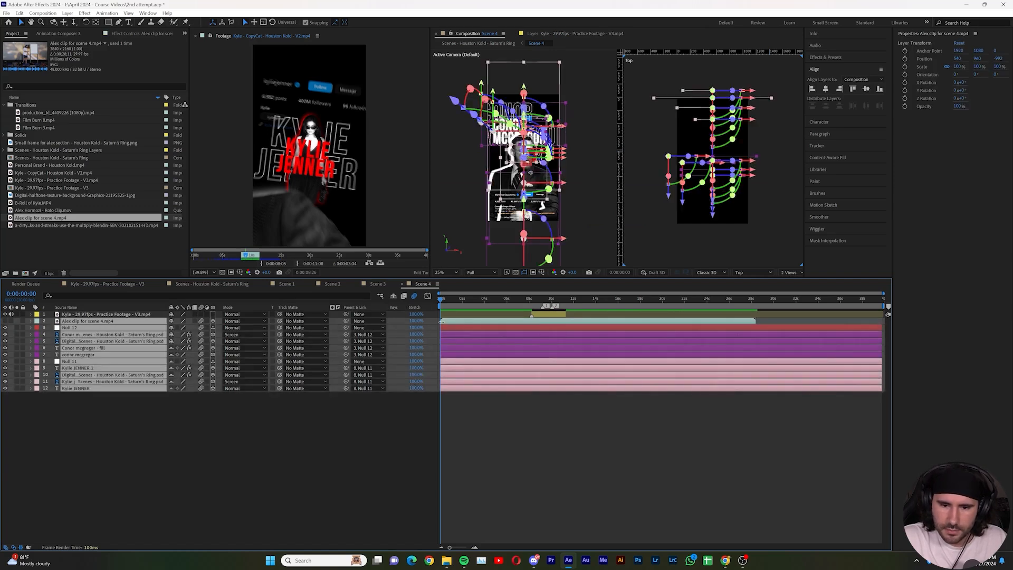
pyautogui.moveTo(495, 329); pyautogui.dragTo(586, 330)
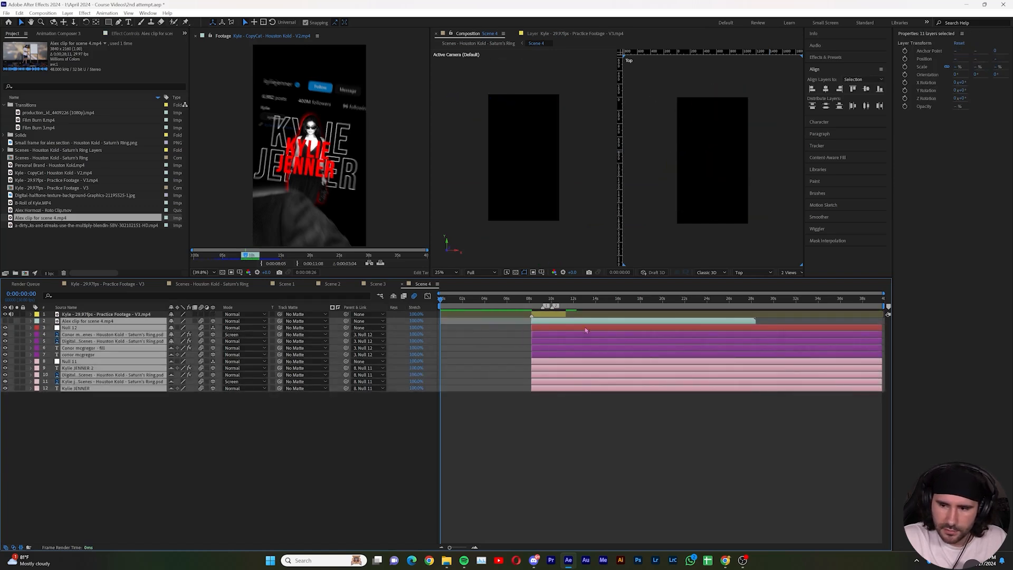
# - Trim the ends of the Alex clip and all Conor and Kylie layers to match the Practice Footage clip's end
pyautogui.moveTo(882, 329); pyautogui.dragTo(705, 331)
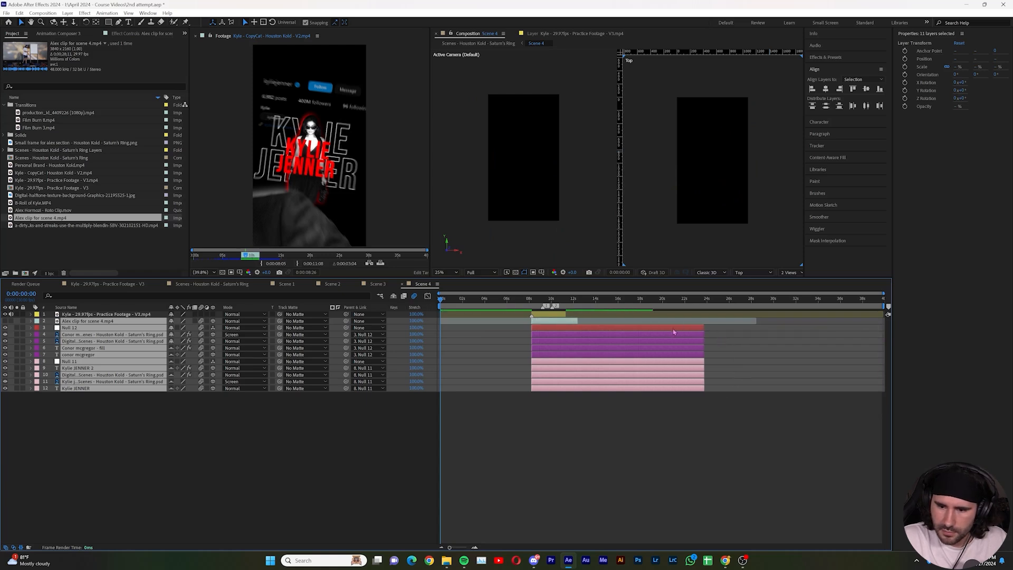
pyautogui.keyDown('ctrl'); pyautogui.click(686, 321); pyautogui.keyUp('ctrl')
pyautogui.moveTo(707, 328); pyautogui.dragTo(566, 329)
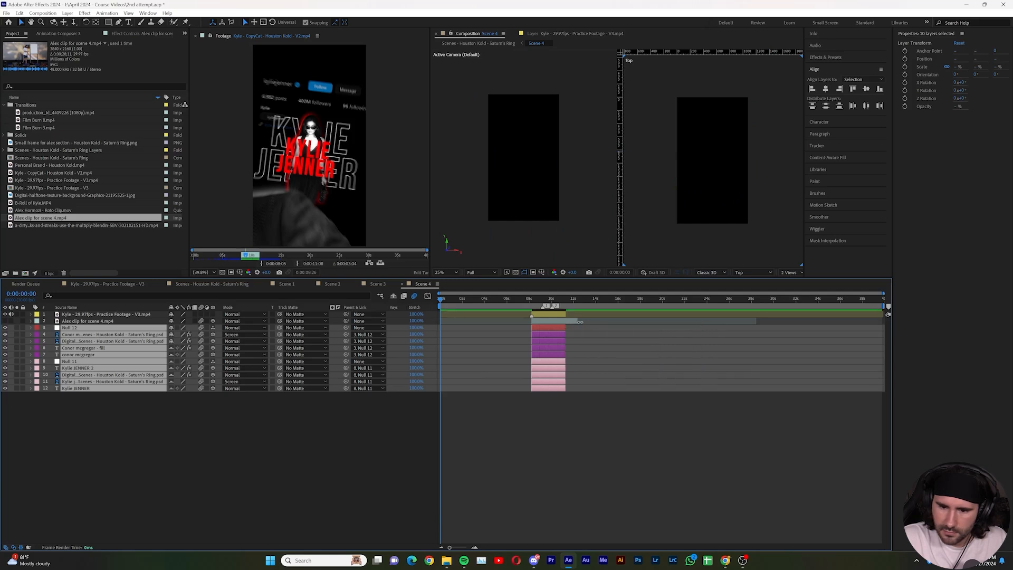
pyautogui.click(580, 321)
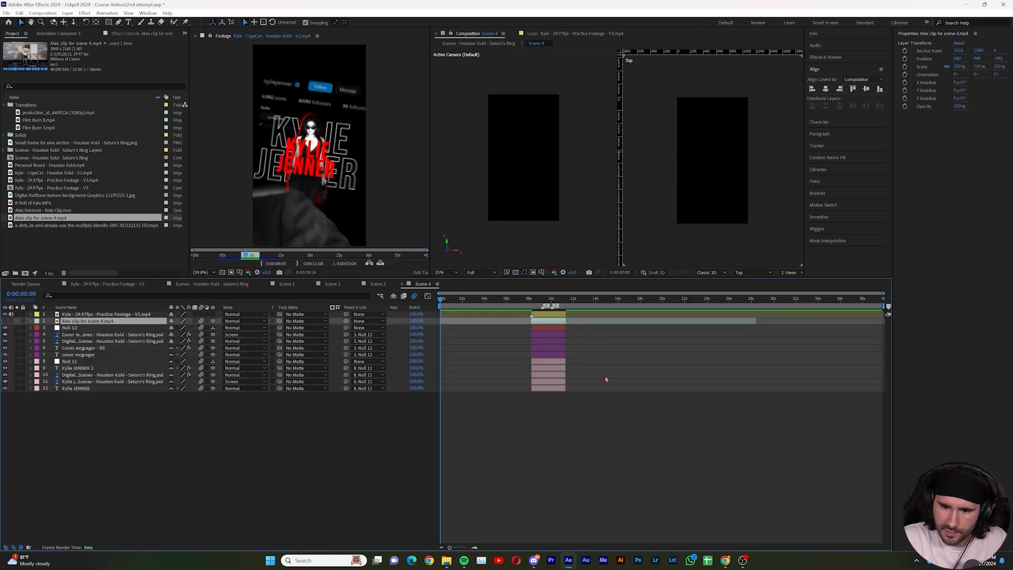
pyautogui.click(591, 409)
pyautogui.press('=')
pyautogui.press('=')
pyautogui.press('-')
pyautogui.click(682, 299)
pyautogui.press('=')
pyautogui.press('=')
pyautogui.press('=')
pyautogui.moveTo(760, 322); pyautogui.dragTo(757, 323)
pyautogui.click(775, 486)
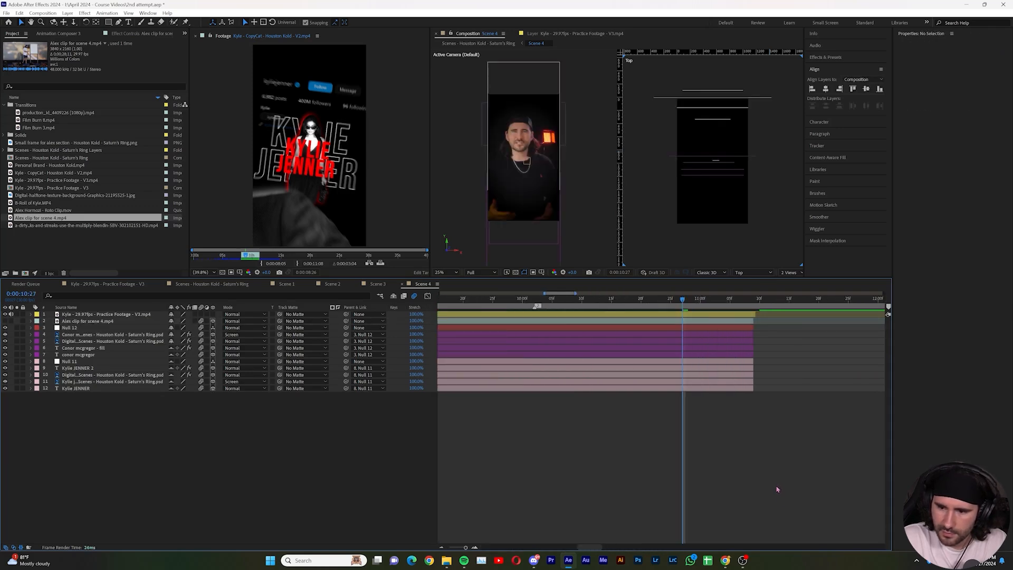
# - Move the Practice Footage layer to the bottom of the Scene 4 stack and hide its video
pyautogui.press('-')
pyautogui.press('-')
pyautogui.moveTo(131, 315); pyautogui.dragTo(138, 386)
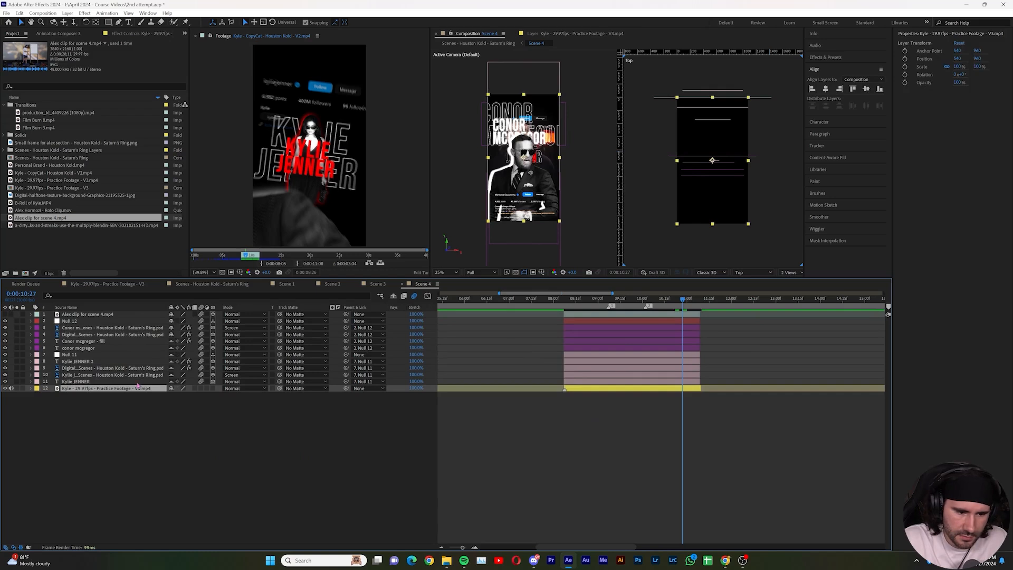
pyautogui.click(5, 389)
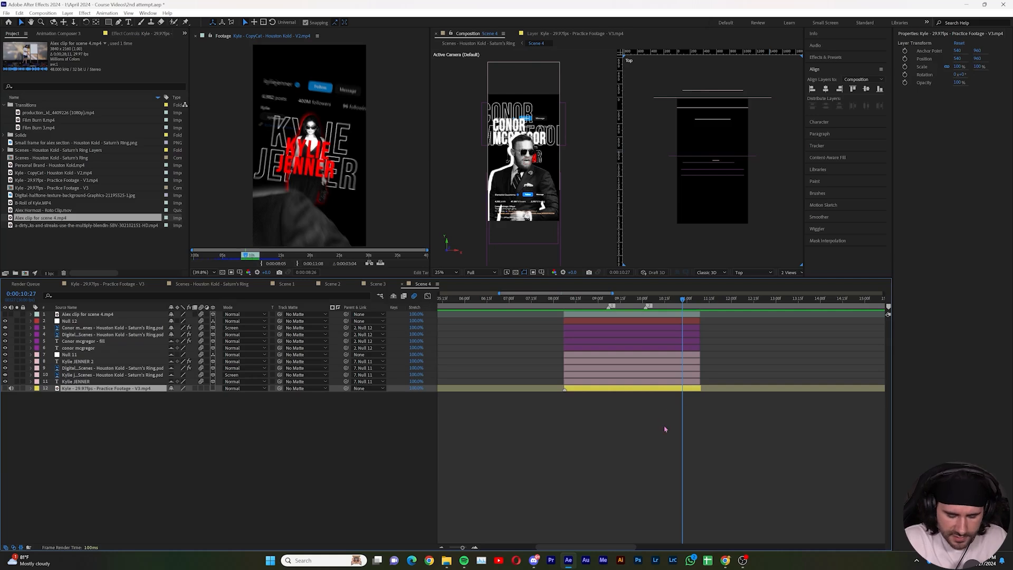
# - Reveal the Practice Footage layer's audio waveform and move the current time to 0:00:09:07
pyautogui.press('l')
pyautogui.press('l')
pyautogui.press('l')
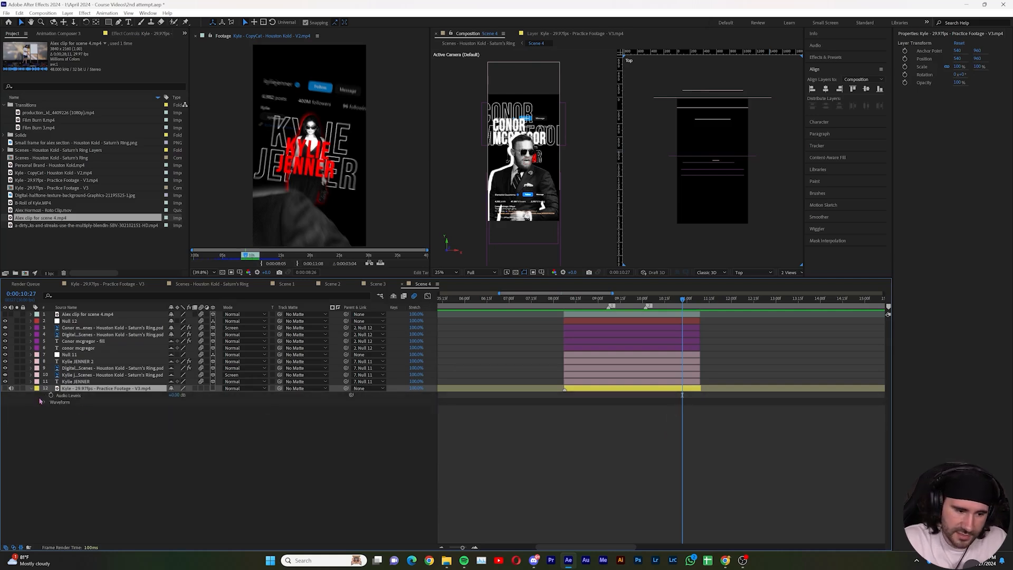
pyautogui.press('l')
pyautogui.press('l')
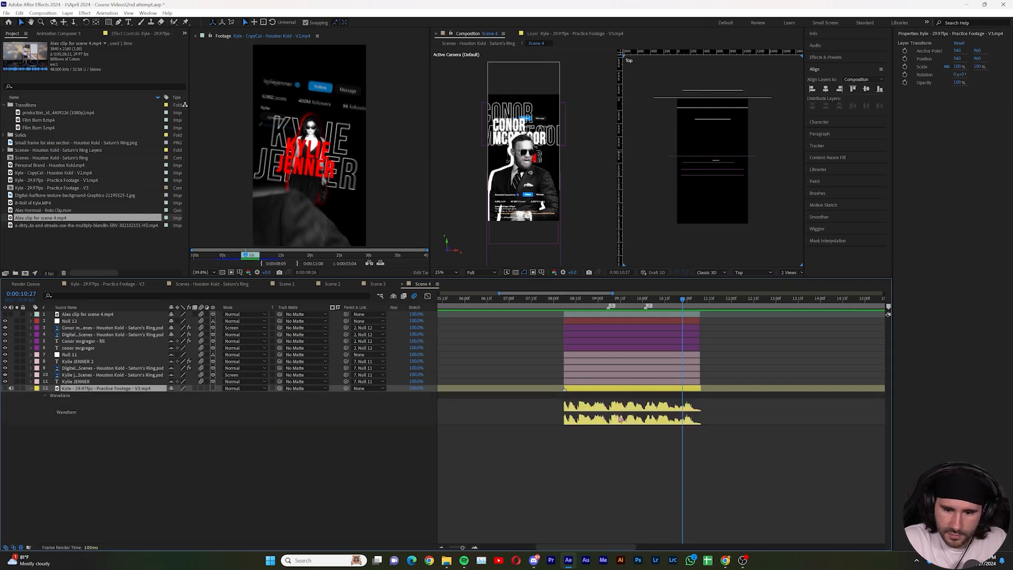
pyautogui.moveTo(684, 299); pyautogui.dragTo(608, 299)
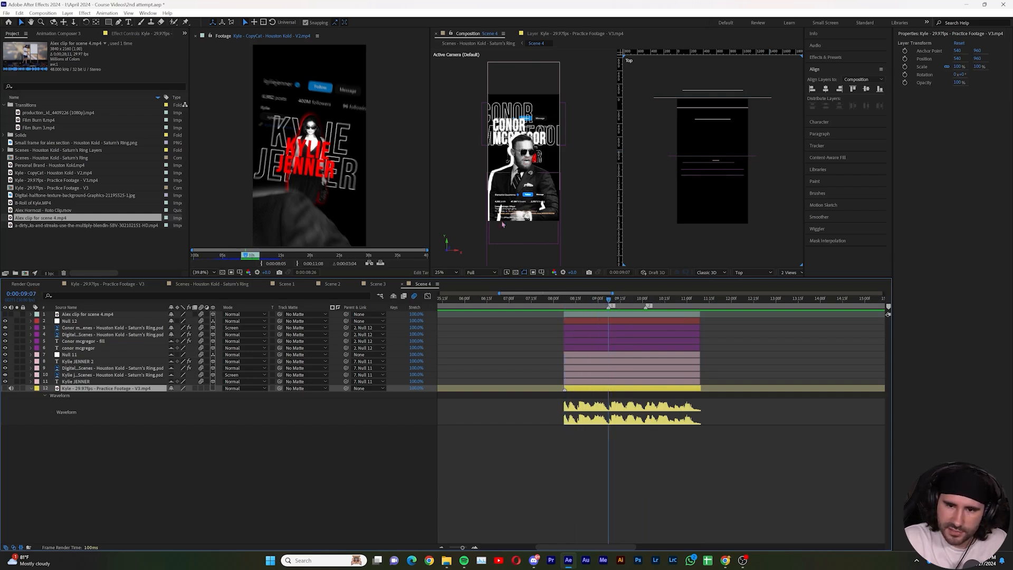
# - Step through the reference footage from about 8:22 to examine how the camera moves from Kylie Jenner back to Conor McGregor
pyautogui.moveTo(245, 258); pyautogui.dragTo(244, 258)
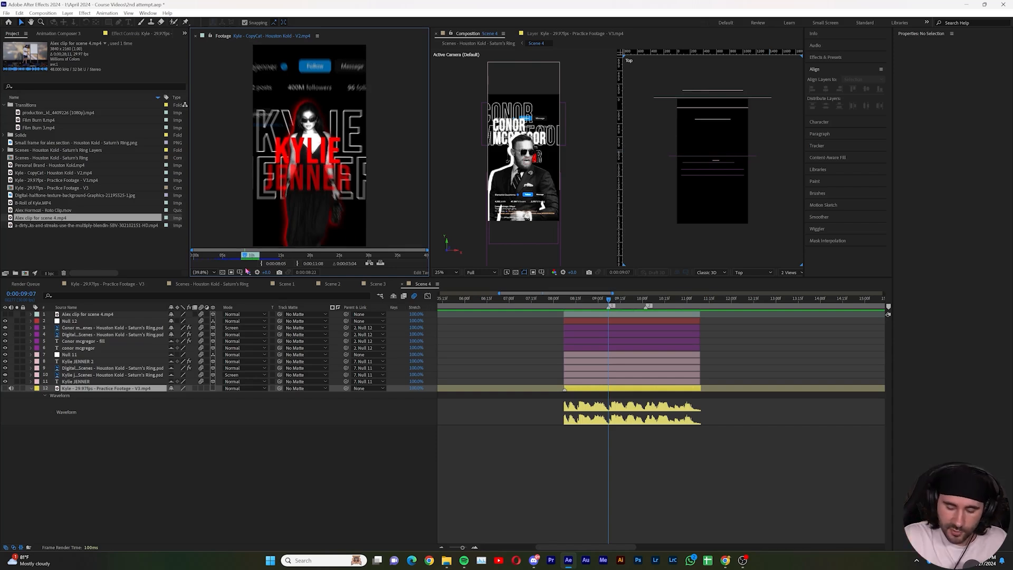
pyautogui.press('pagedown')
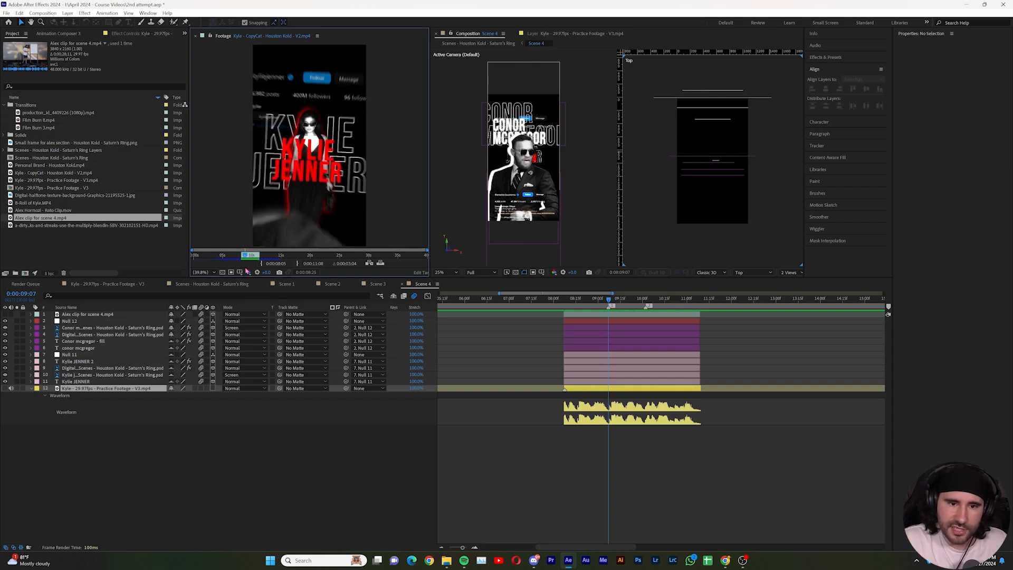
pyautogui.press('pagedown')
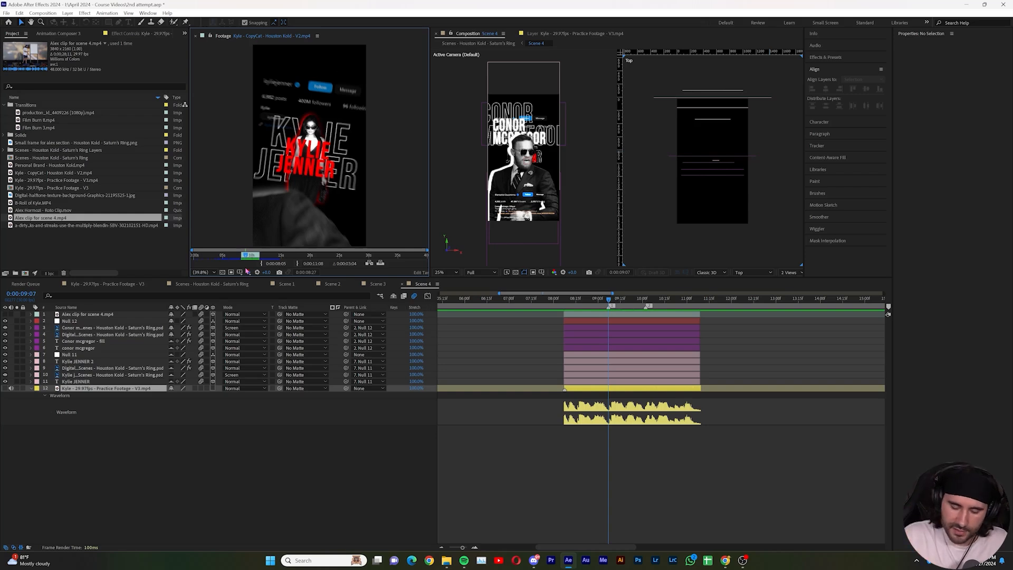
pyautogui.press('pagedown')
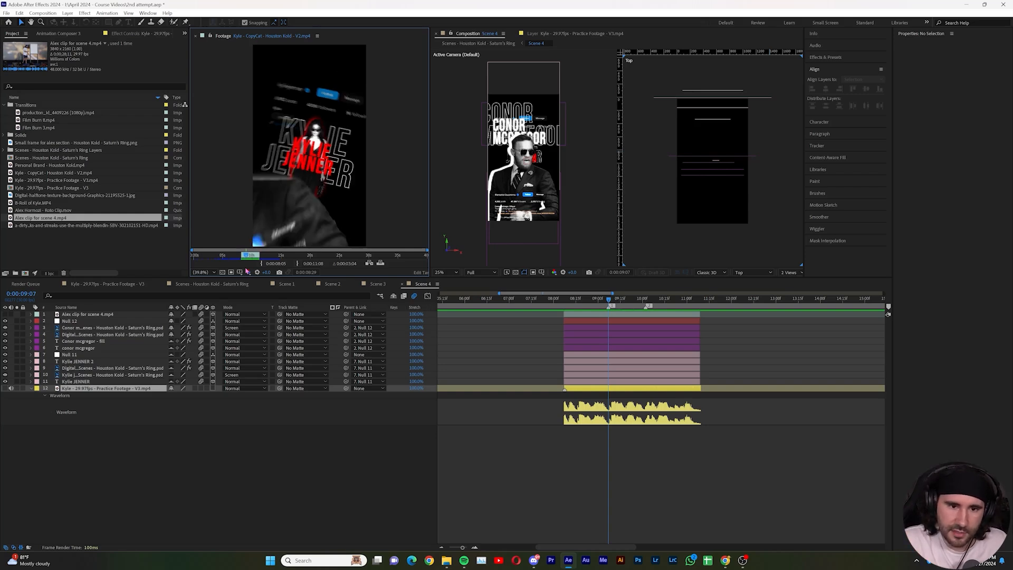
pyautogui.press('pagedown')
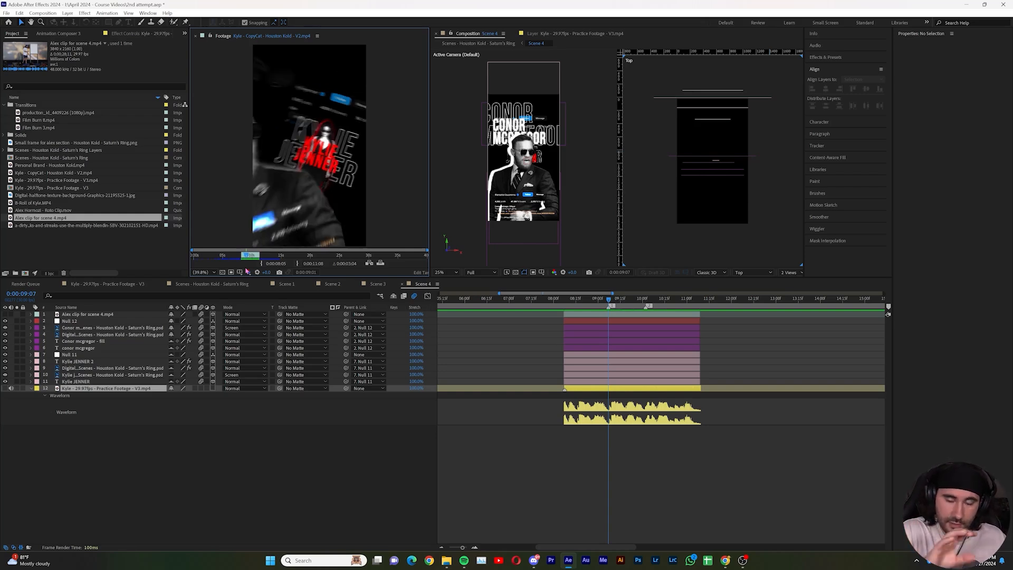
pyautogui.press('pagedown')
pyautogui.press('pagedown')
pyautogui.press('pagedown')
pyautogui.press('pagedown')
pyautogui.press('pagedown')
pyautogui.press('pagedown')
pyautogui.press('pagedown')
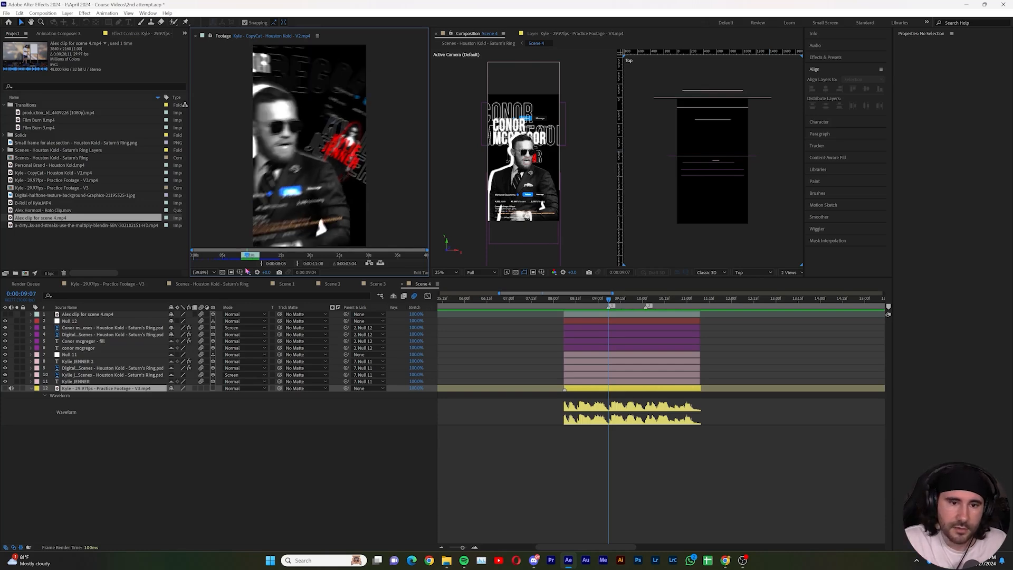
pyautogui.press('pagedown')
pyautogui.press('pagedown')
pyautogui.press('pagedown')
pyautogui.press('pagedown')
pyautogui.press('pagedown')
pyautogui.press('pagedown')
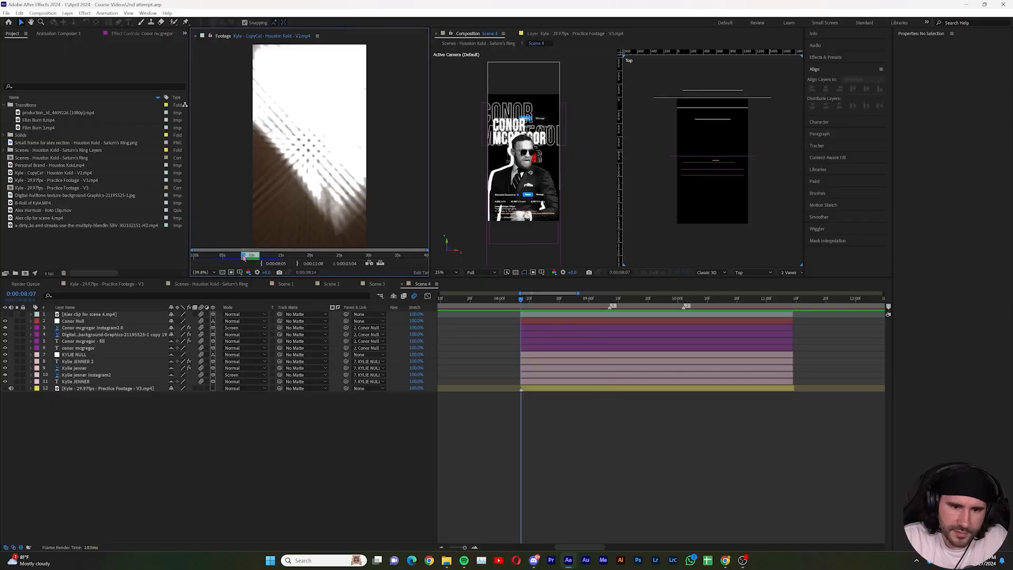
# - Examine the opening Kylie Jenner camera move in the reference footage frame by frame, ending at about 8:22
pyautogui.click(249, 258)
pyautogui.moveTo(248, 258); pyautogui.dragTo(244, 259)
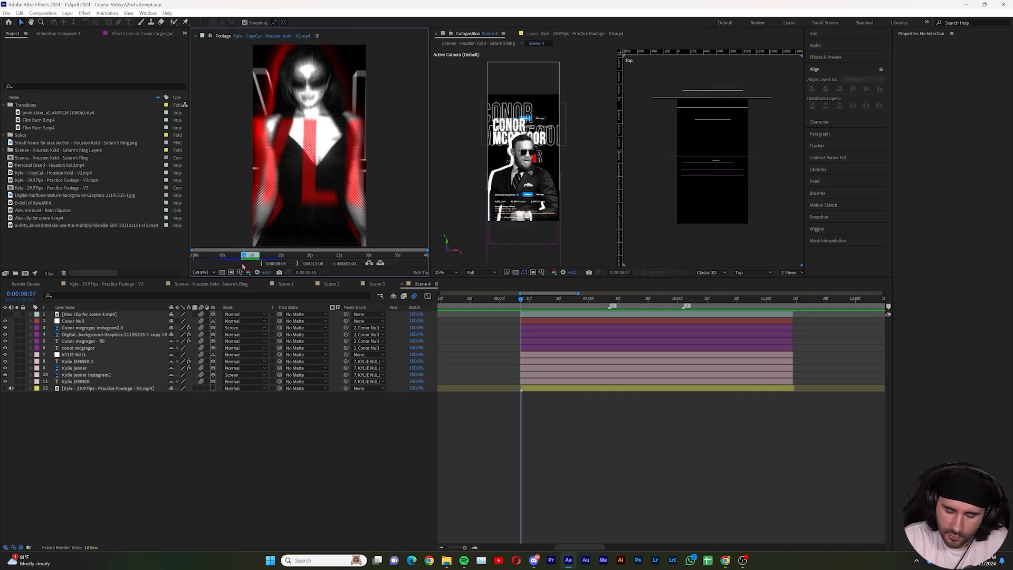
pyautogui.moveTo(242, 265); pyautogui.dragTo(243, 265)
pyautogui.press('pagedown')
pyautogui.press('pagedown')
pyautogui.press('pagedown')
pyautogui.press('pagedown')
pyautogui.press('pagedown')
pyautogui.press('pagedown')
pyautogui.press('pagedown')
pyautogui.press('pagedown')
pyautogui.press('pagedown')
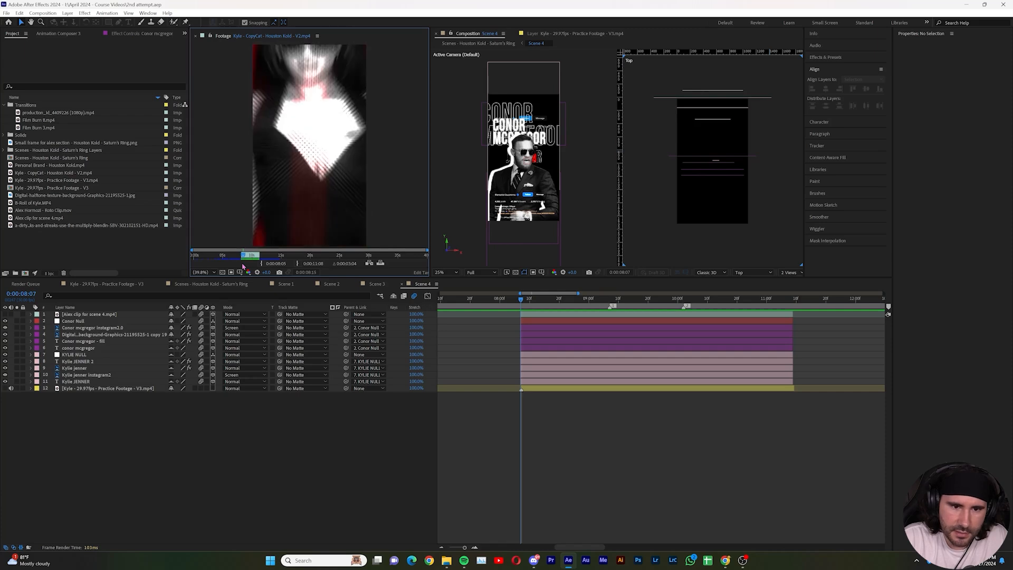
pyautogui.press('pagedown')
pyautogui.press('pagedown')
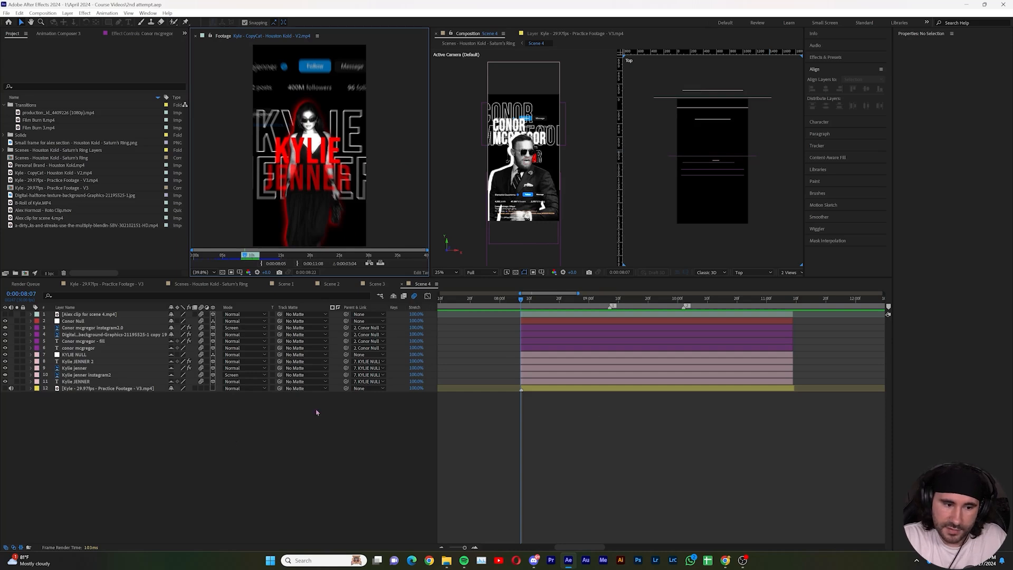
# - Create a new camera layer in Scene 4 with the offered camera settings
pyautogui.rightClick(207, 418)
pyautogui.moveTo(244, 423)
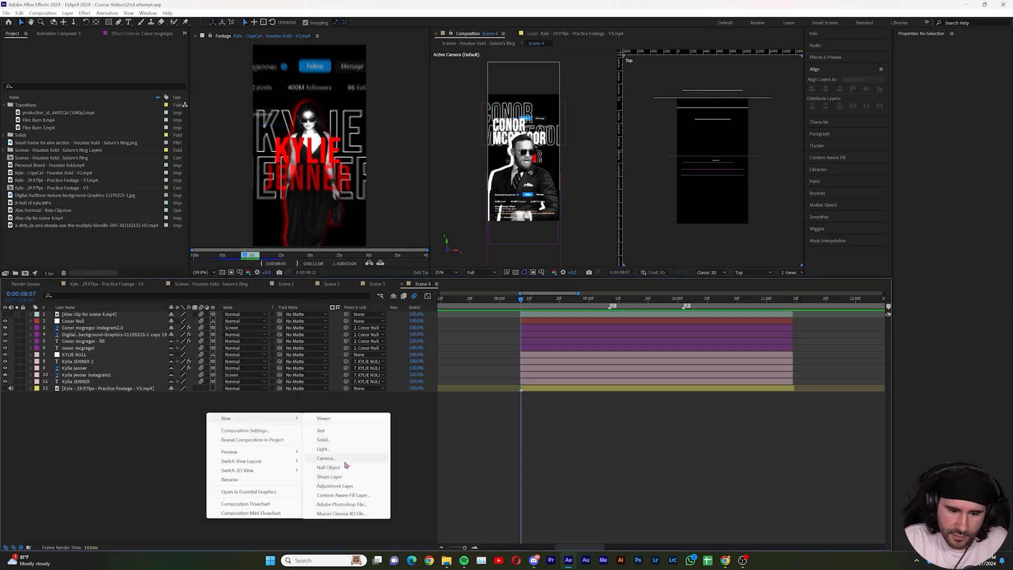
pyautogui.click(346, 458)
pyautogui.click(583, 360)
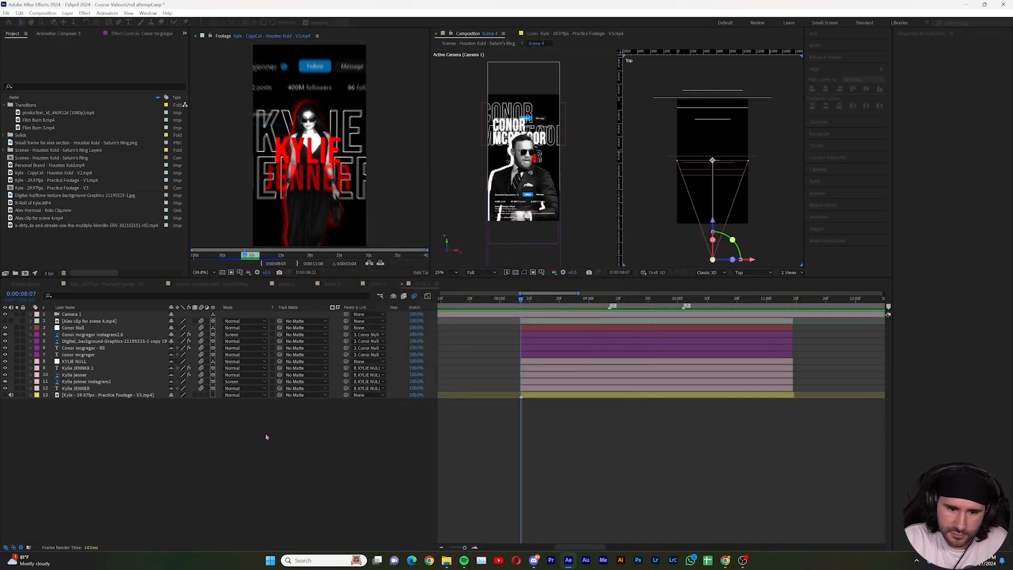
# - Add a new null object to Scene 4 and parent Camera 1 to it
pyautogui.rightClick(239, 422)
pyautogui.moveTo(251, 427)
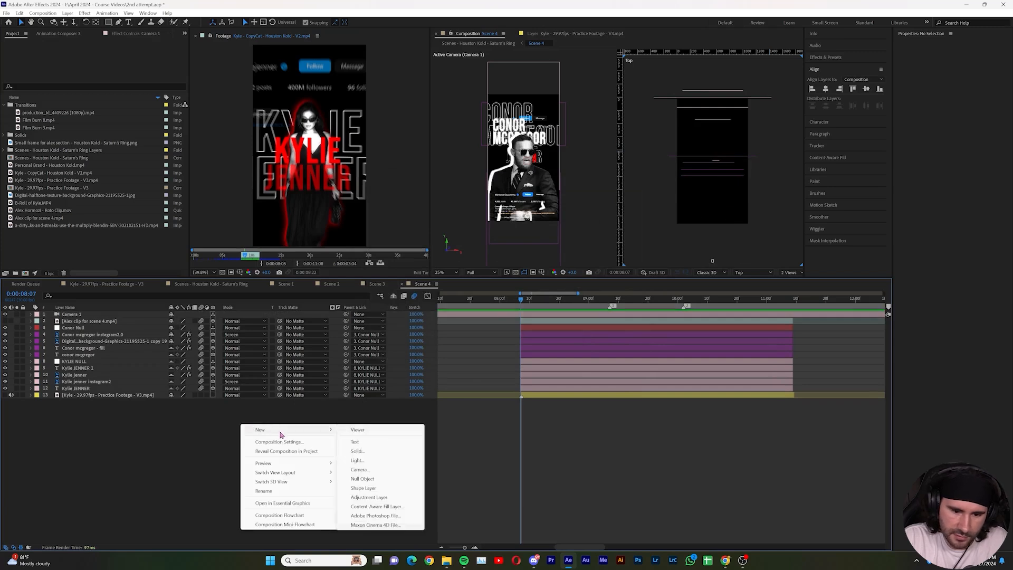
pyautogui.click(370, 478)
pyautogui.click(368, 321)
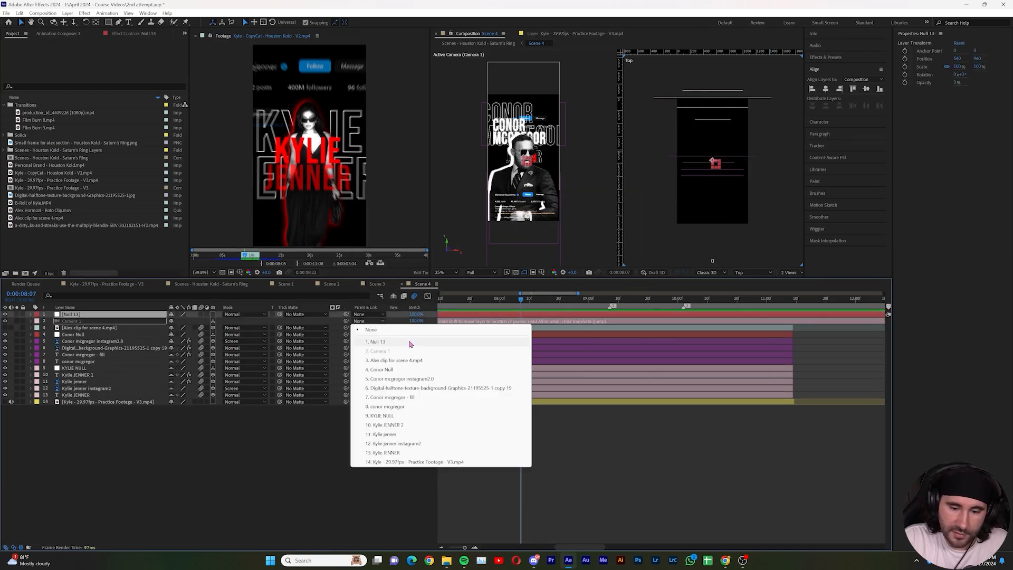
pyautogui.click(408, 343)
# - Rename the camera's parent null as Null Camera and give it and Camera 1 the Sea Foam label colour
pyautogui.rightClick(101, 318)
pyautogui.click(136, 294)
pyautogui.write('Null Camera')
pyautogui.press('Return')
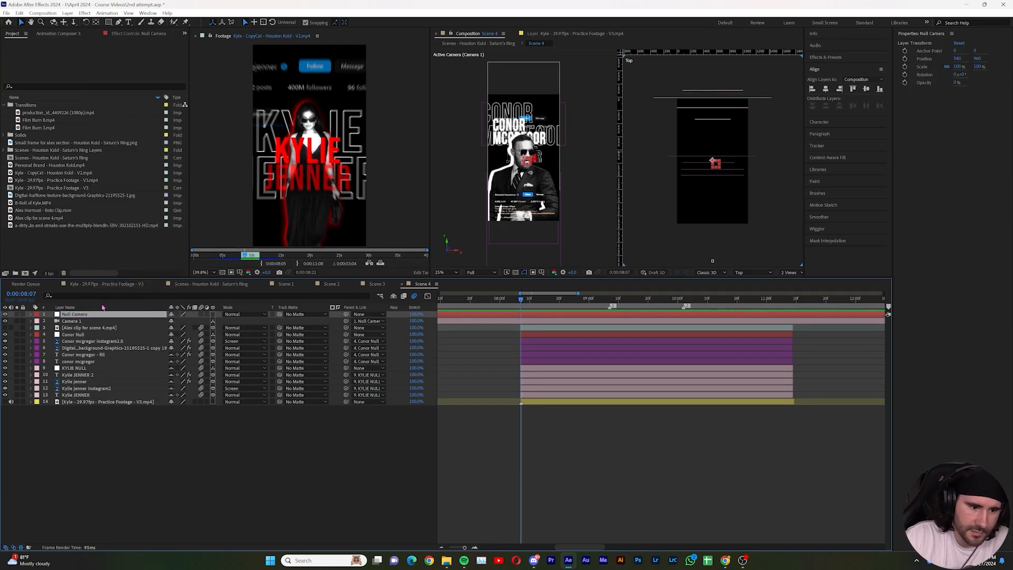
pyautogui.keyDown('shift'); pyautogui.click(65, 321); pyautogui.keyUp('shift')
pyautogui.click(37, 321)
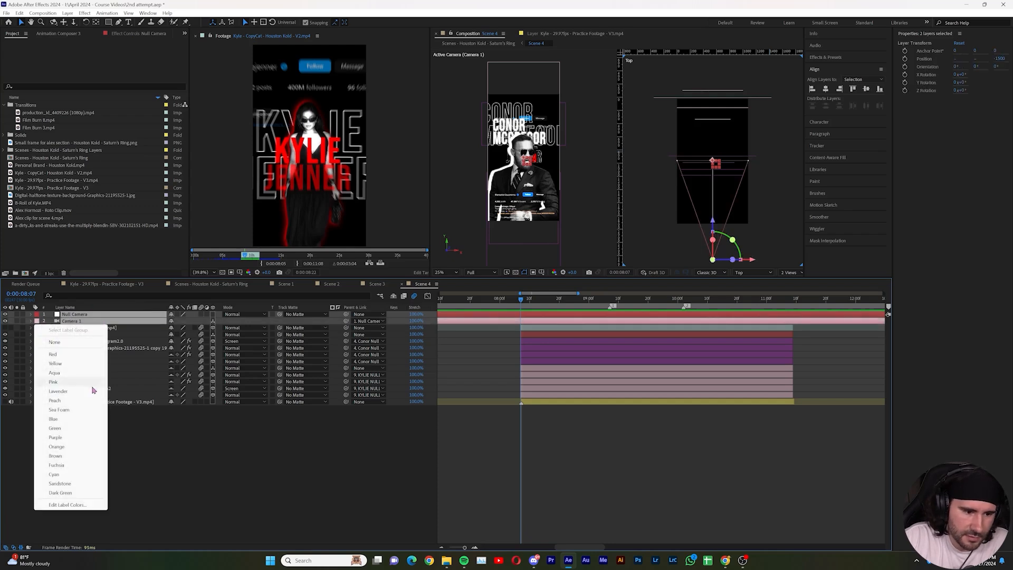
pyautogui.click(59, 410)
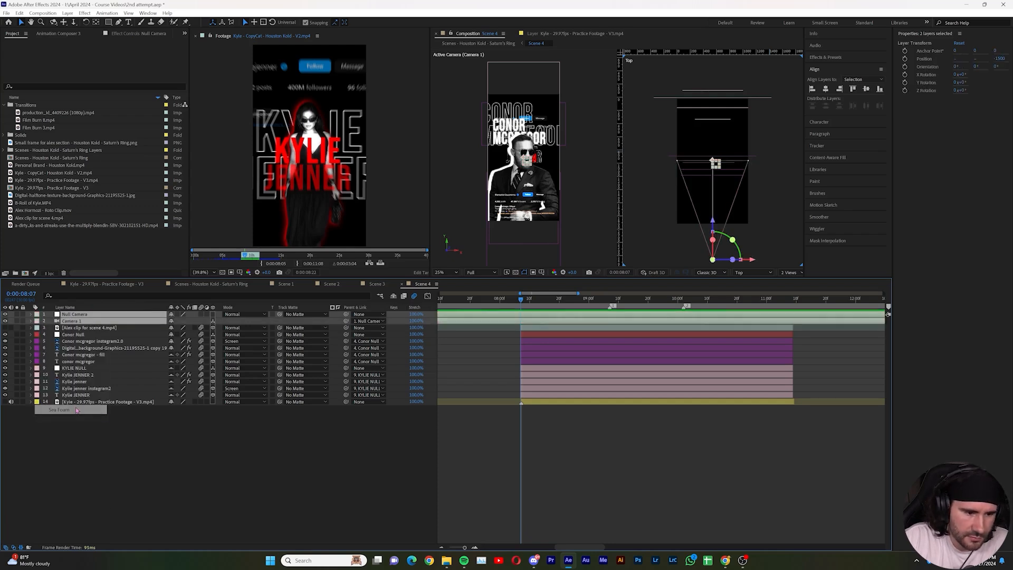
# - Set the start of the Null Camera and Camera 1 layers to 0:00:08:07, in line with the other scene layers
pyautogui.click(260, 459)
pyautogui.click(507, 328)
pyautogui.click(504, 322)
pyautogui.keyDown('shift'); pyautogui.click(495, 316); pyautogui.keyUp('shift')
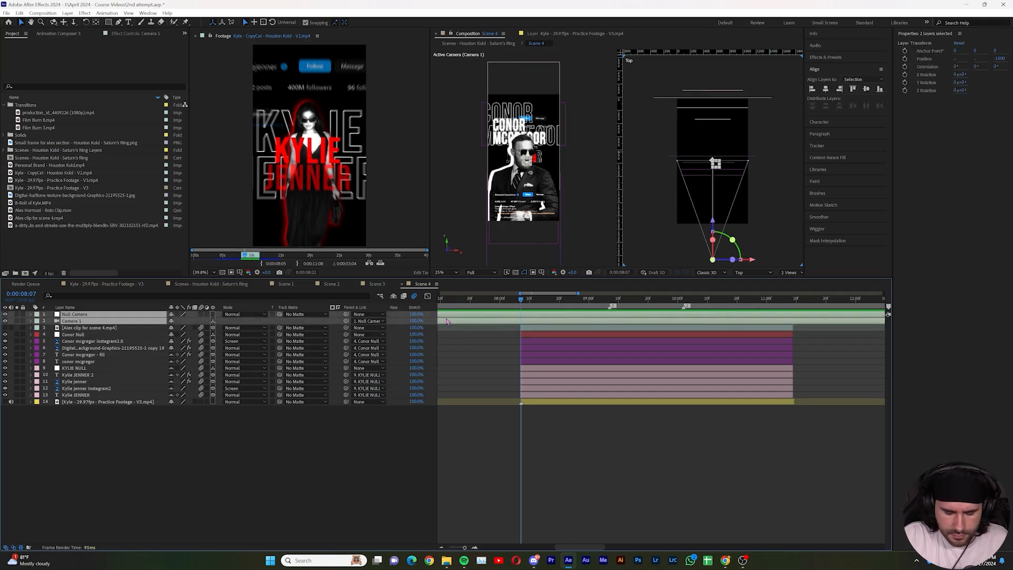
pyautogui.press('-')
pyautogui.press('-')
pyautogui.press('-')
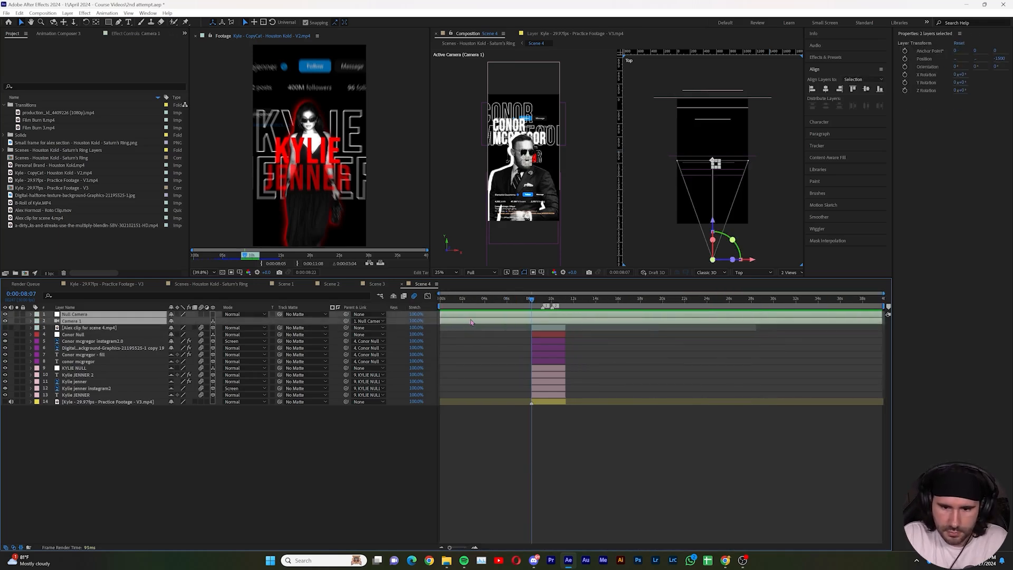
pyautogui.moveTo(450, 317); pyautogui.dragTo(531, 318)
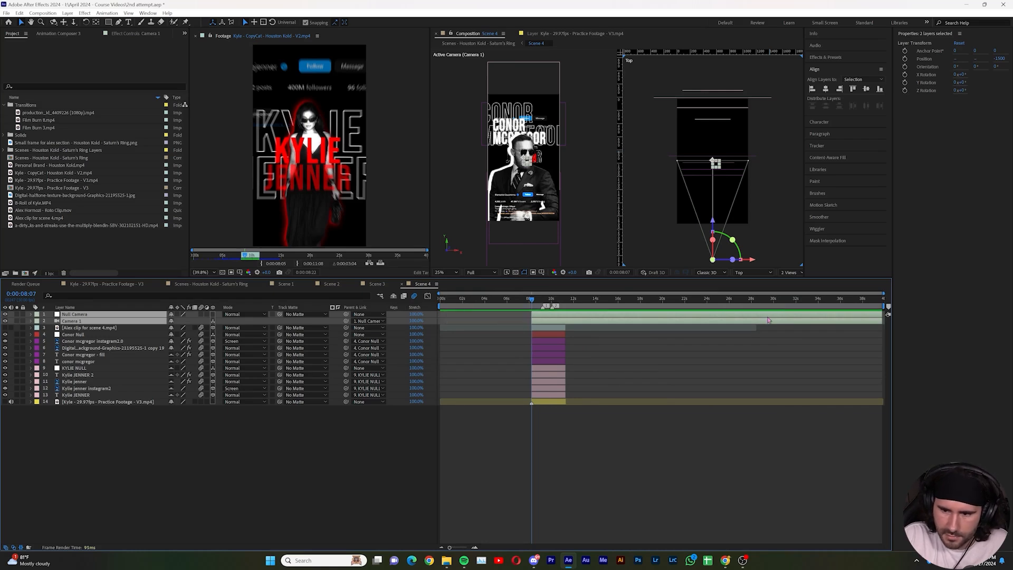
# - Trim the ends of the Null Camera and Camera 1 layers to line up with the end of the Conor and Kylie layers
pyautogui.moveTo(883, 320); pyautogui.dragTo(566, 327)
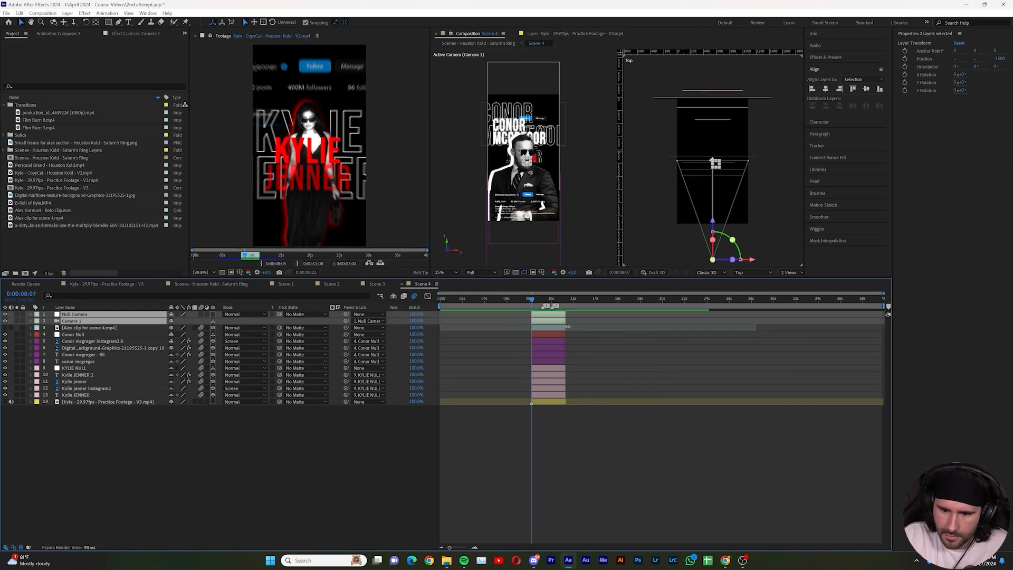
pyautogui.click(607, 461)
pyautogui.press('=')
pyautogui.press('=')
pyautogui.press('=')
pyautogui.press('=')
pyautogui.click(566, 321)
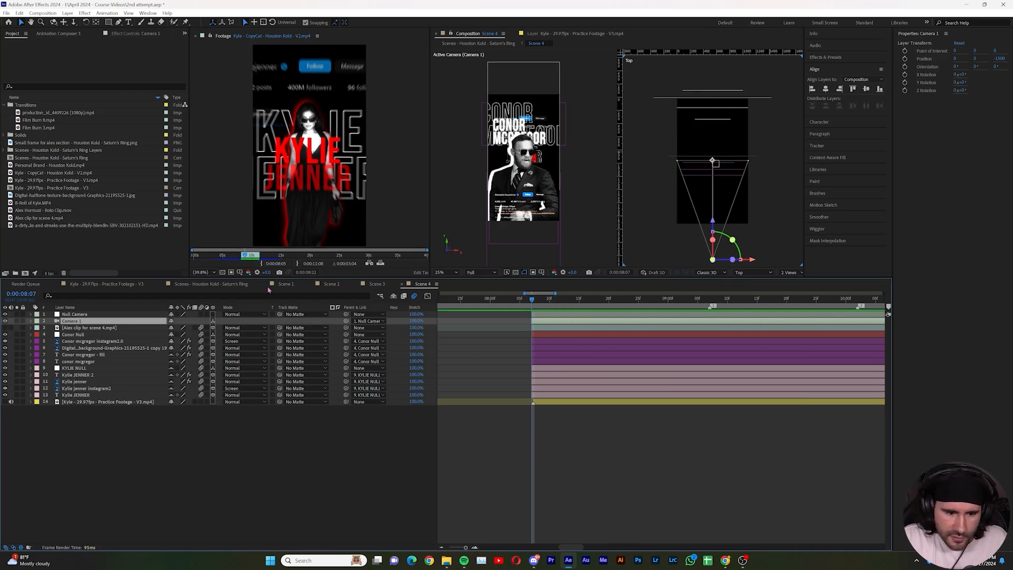
# - Switch on motion blur for the Null Camera layer and start keyframing its Position at 0:00:08:07
pyautogui.click(31, 314)
pyautogui.click(38, 321)
pyautogui.click(213, 315)
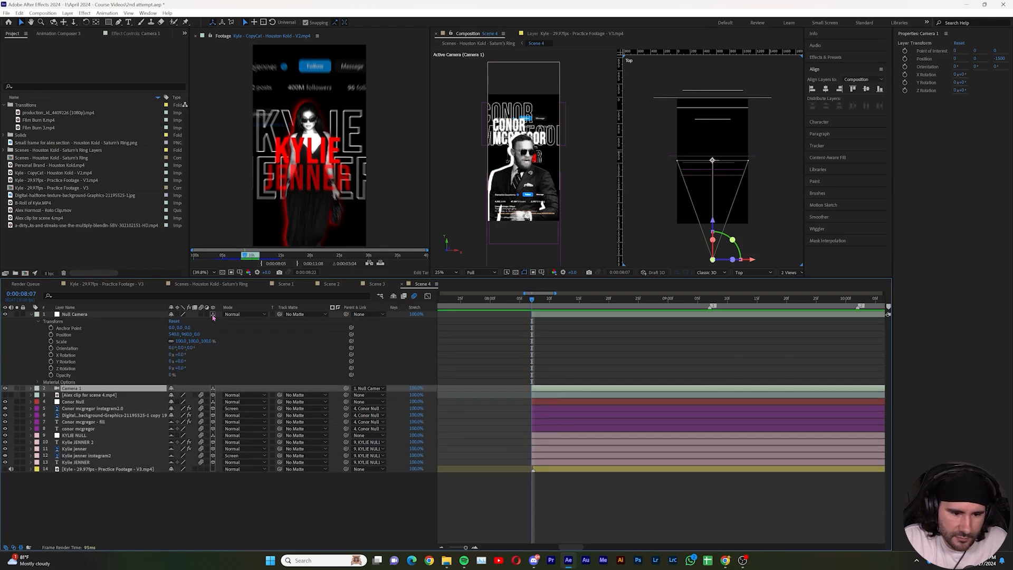
pyautogui.click(201, 315)
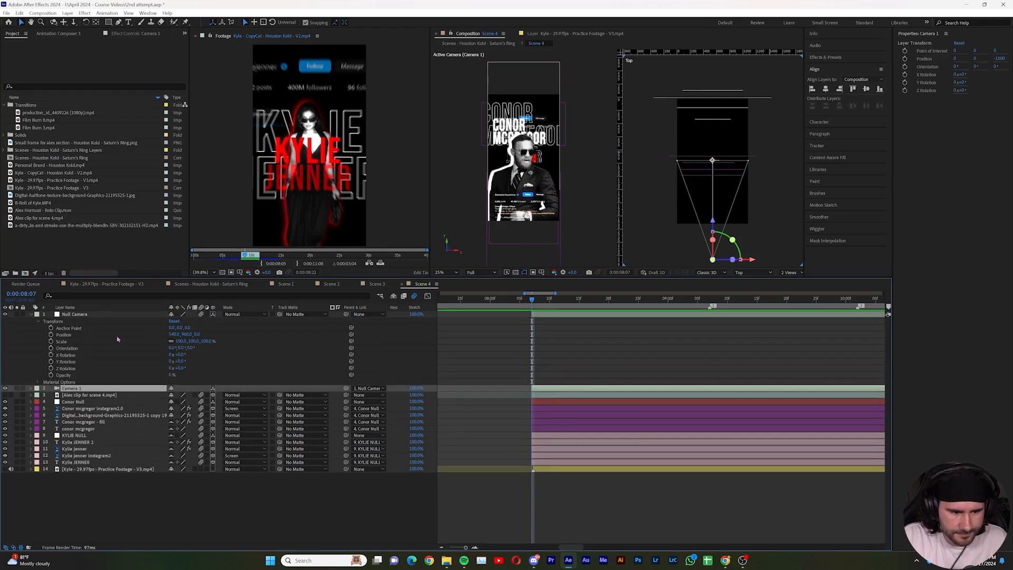
pyautogui.click(50, 335)
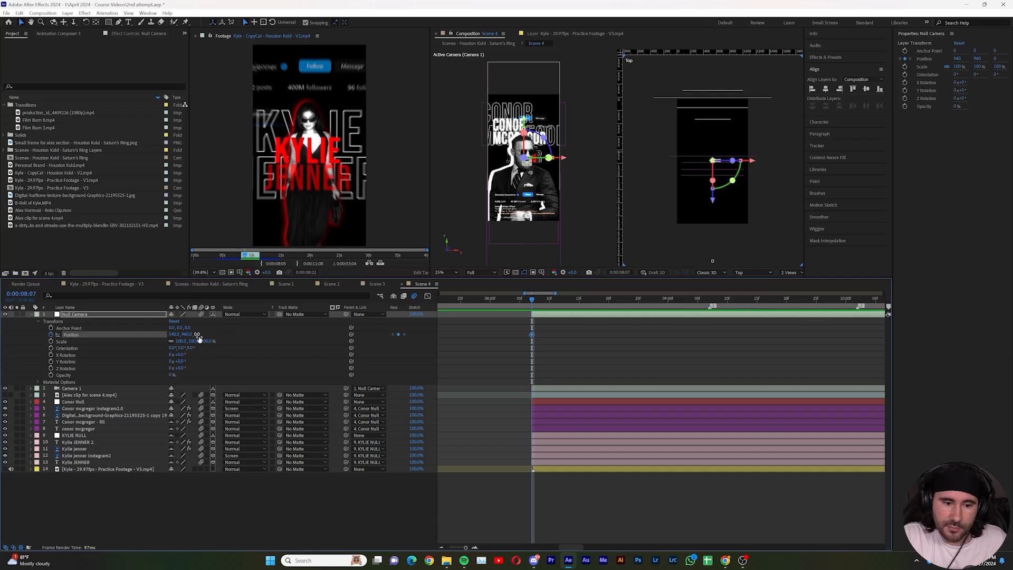
# - Set the Null Camera's Position at 0:00:08:07 to 540, 704, 2547 to push the camera past the Kylie group
pyautogui.moveTo(198, 334); pyautogui.dragTo(248, 334)
pyautogui.moveTo(362, 297); pyautogui.dragTo(799, 252)
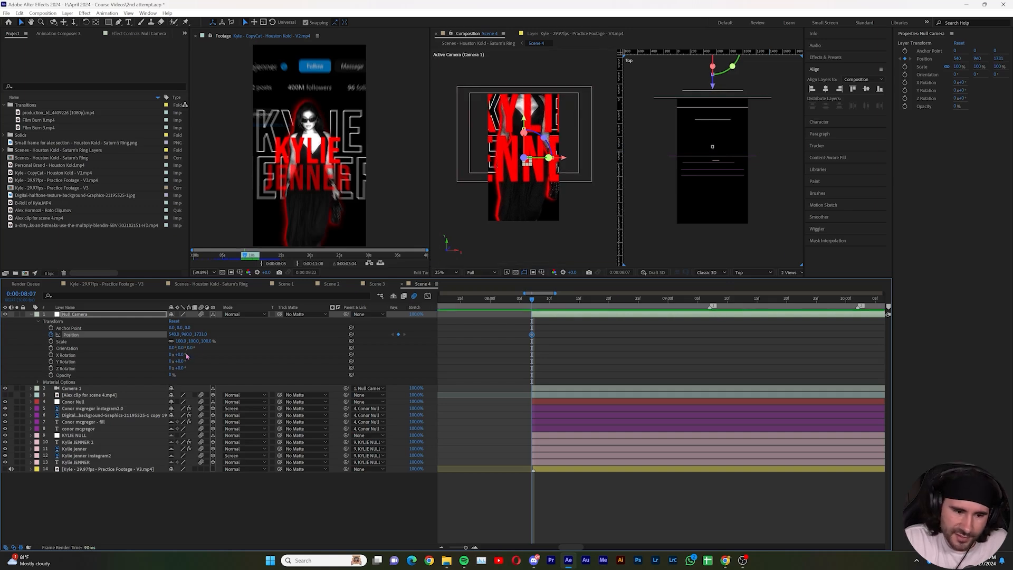
pyautogui.moveTo(186, 334); pyautogui.dragTo(90, 331)
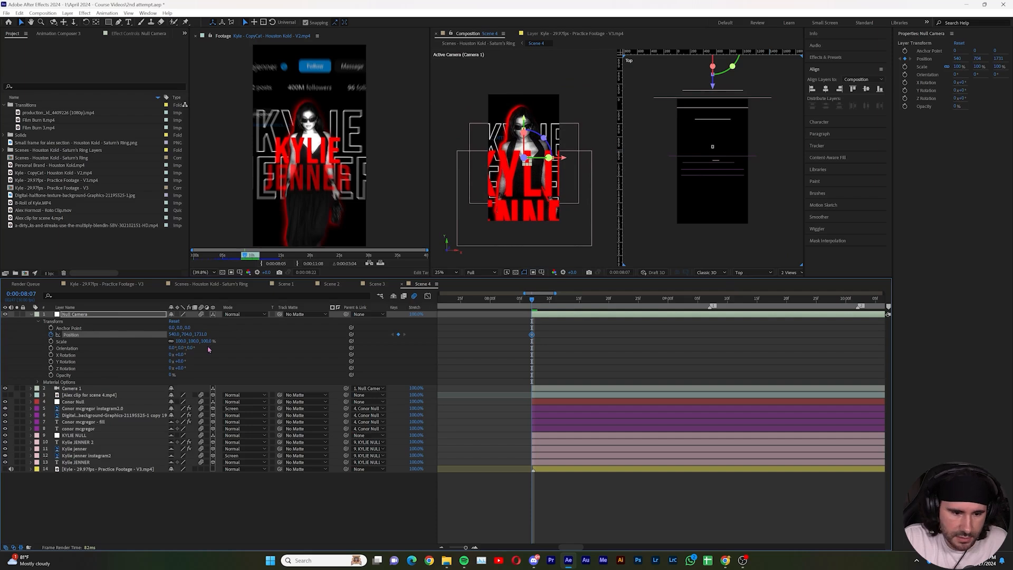
pyautogui.moveTo(202, 334); pyautogui.dragTo(479, 294)
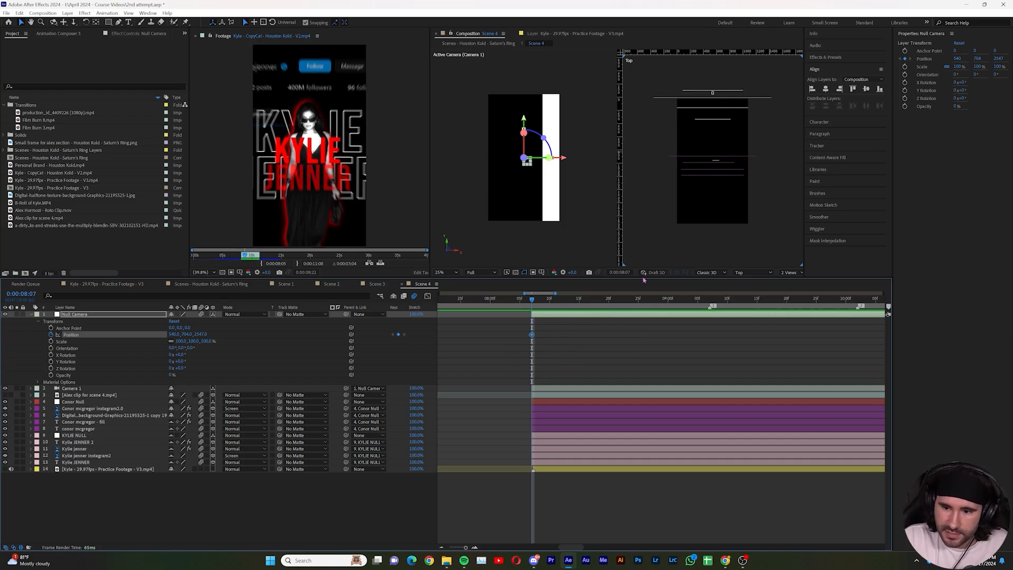
# - At 0:00:09:10, pull the Null Camera's Z Position back to about 32 so the Conor group fills the frame
pyautogui.moveTo(539, 301); pyautogui.dragTo(670, 307)
pyautogui.press('pagedown')
pyautogui.press('pagedown')
pyautogui.press('pagedown')
pyautogui.press('pagedown')
pyautogui.press('pagedown')
pyautogui.press('pagedown')
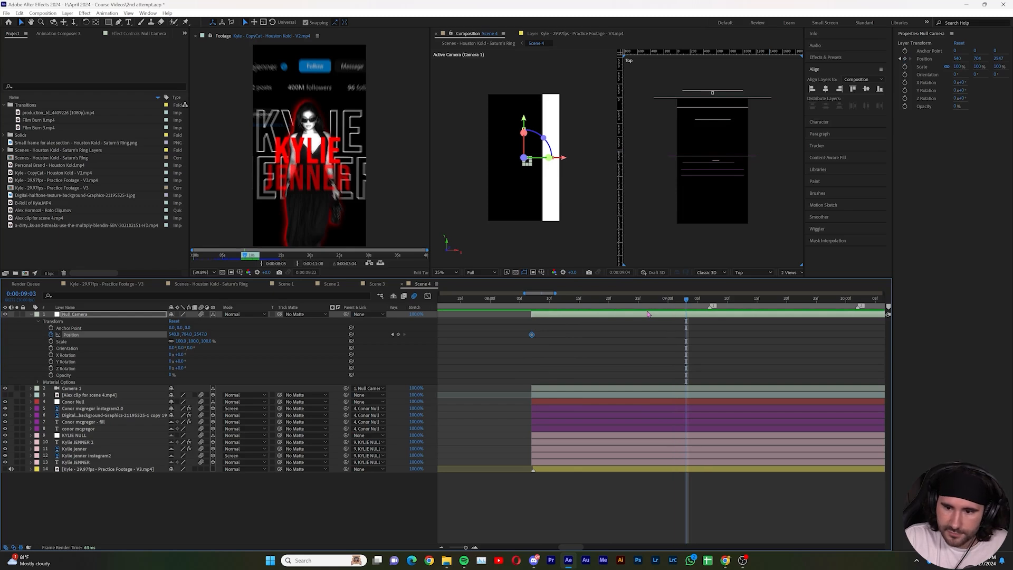
pyautogui.press('pagedown')
pyautogui.press('pagedown')
pyautogui.press('pagedown')
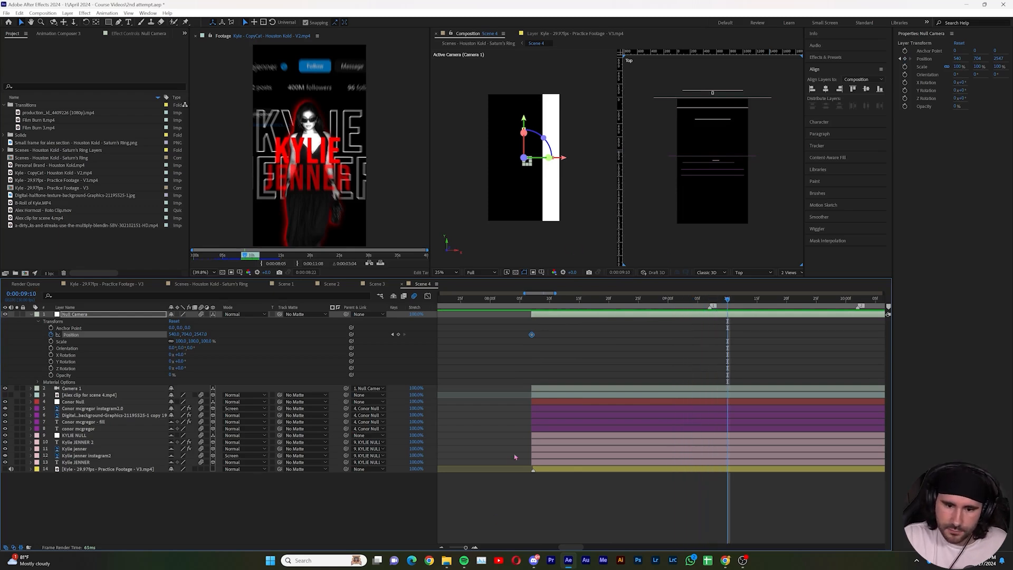
pyautogui.moveTo(201, 334); pyautogui.dragTo(3, 332)
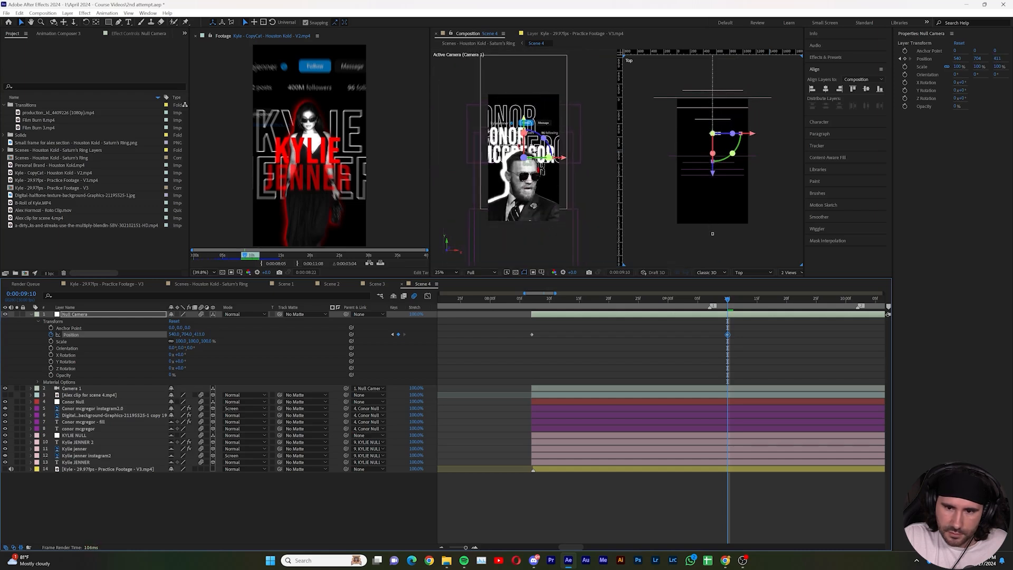
pyautogui.moveTo(204, 340); pyautogui.dragTo(68, 354)
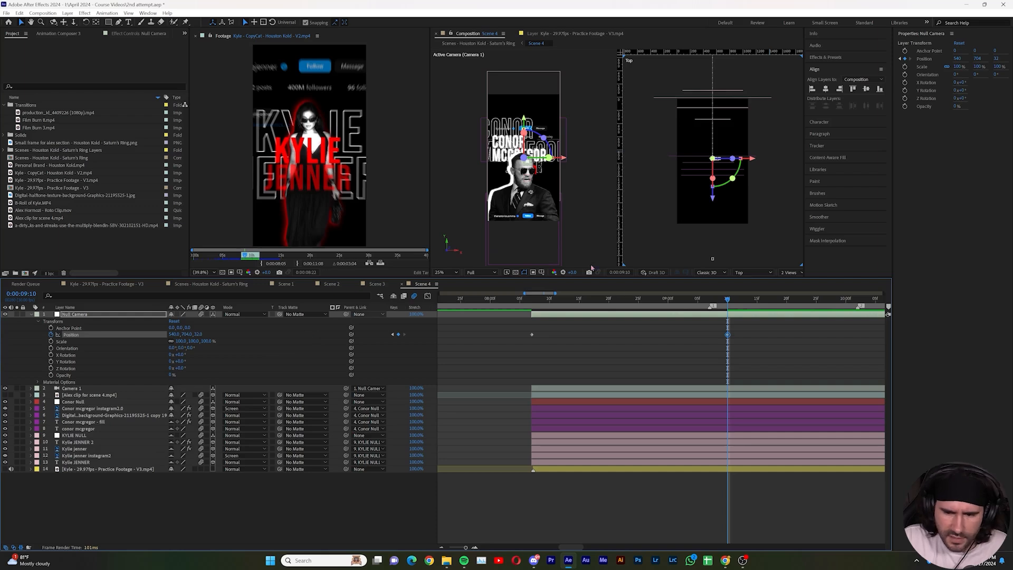
# - Add a Null Camera Position keyframe at 0:00:10:01 that holds the same position as the 0:00:09:10 keyframe
pyautogui.press('j')
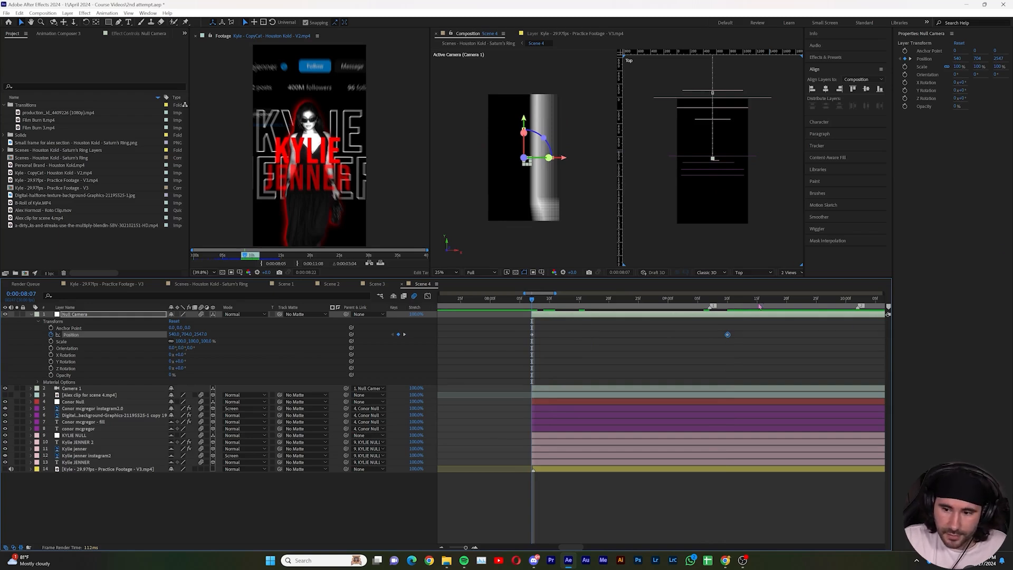
pyautogui.click(728, 305)
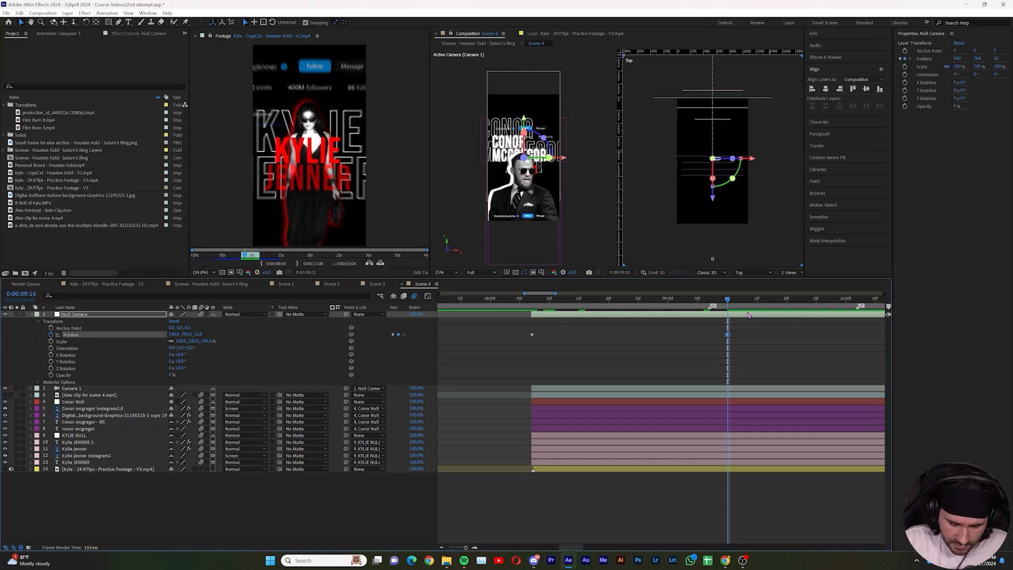
pyautogui.click(712, 326)
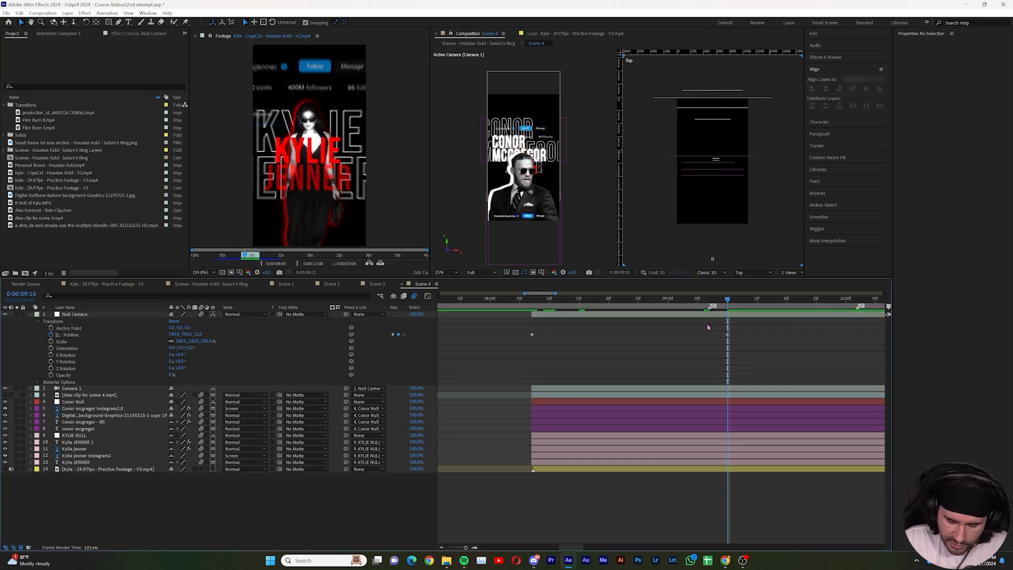
pyautogui.hotkey('shift', 'pagedown')
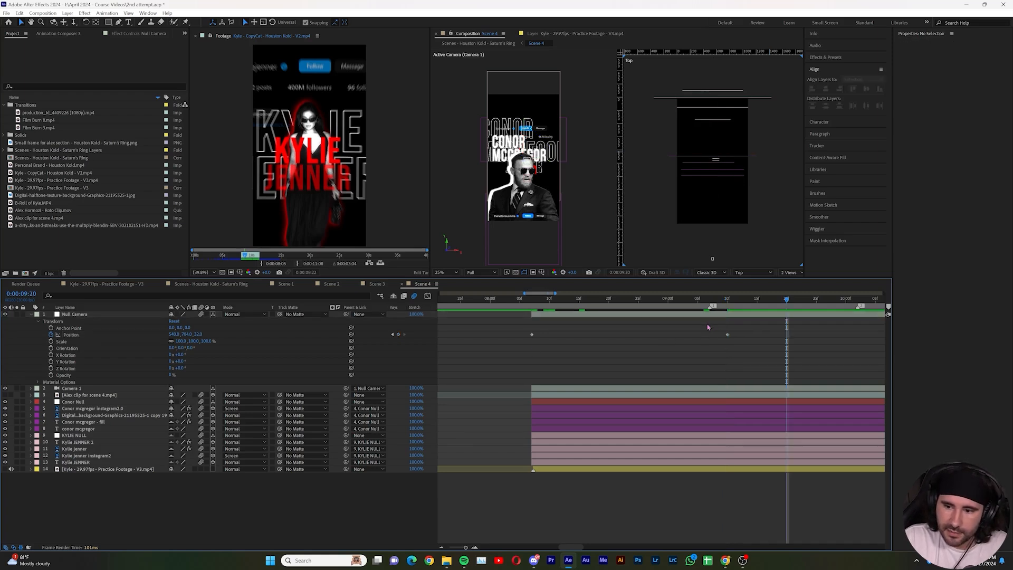
pyautogui.hotkey('shift', 'pagedown')
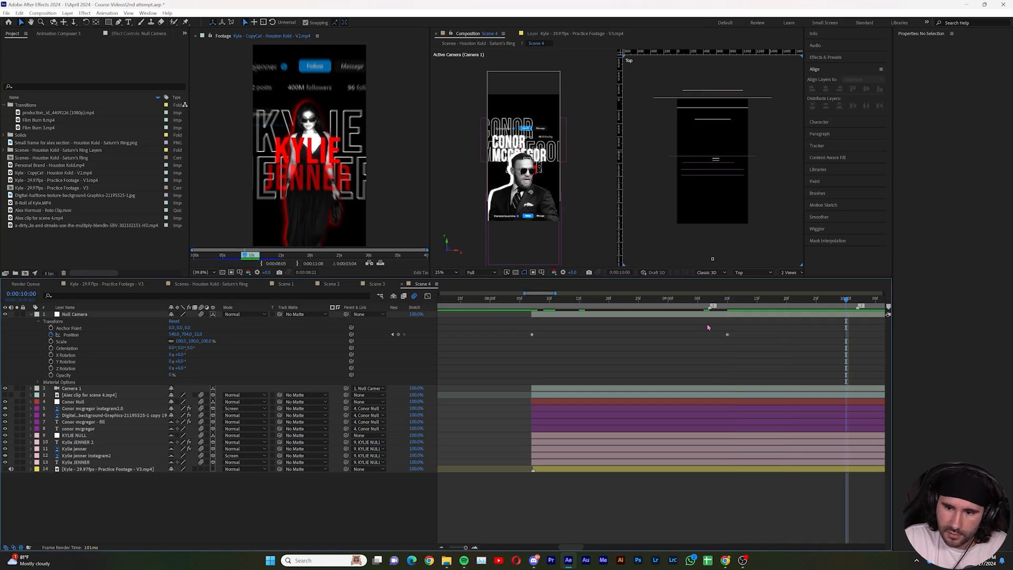
pyautogui.press('pagedown')
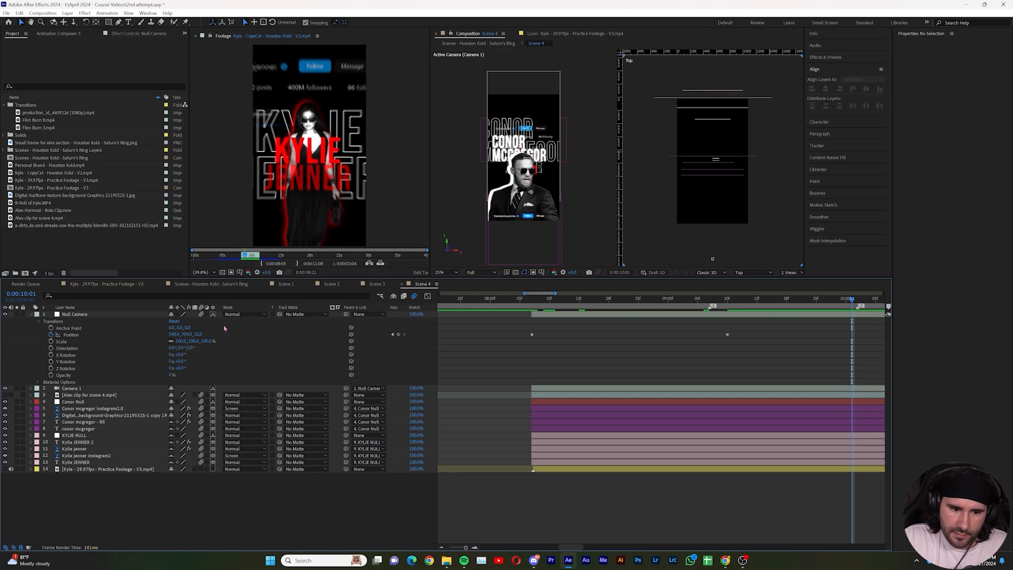
pyautogui.click(398, 334)
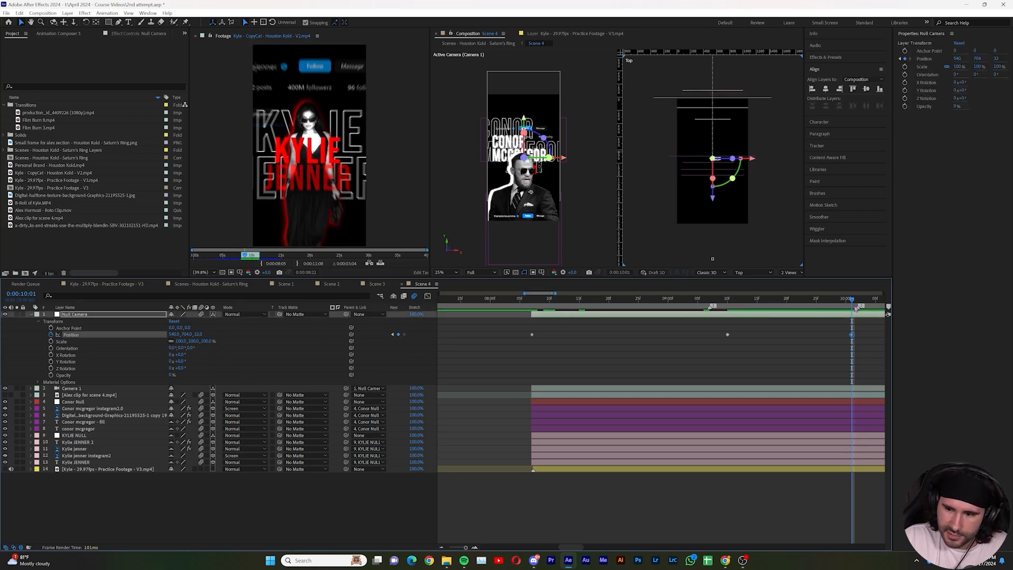
# - At 0:00:09:10, match the reference frame by moving the Conor Null to 104, 926, 0 and tilting it about 30° counter-clockwise on Z
pyautogui.moveTo(856, 309); pyautogui.dragTo(704, 310)
pyautogui.moveTo(626, 317); pyautogui.dragTo(729, 319)
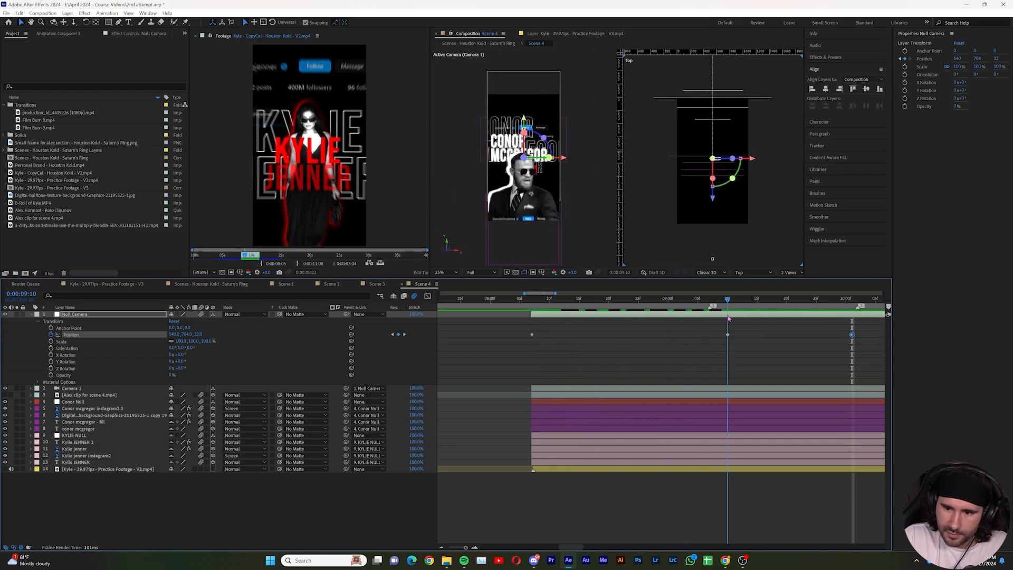
pyautogui.click(248, 258)
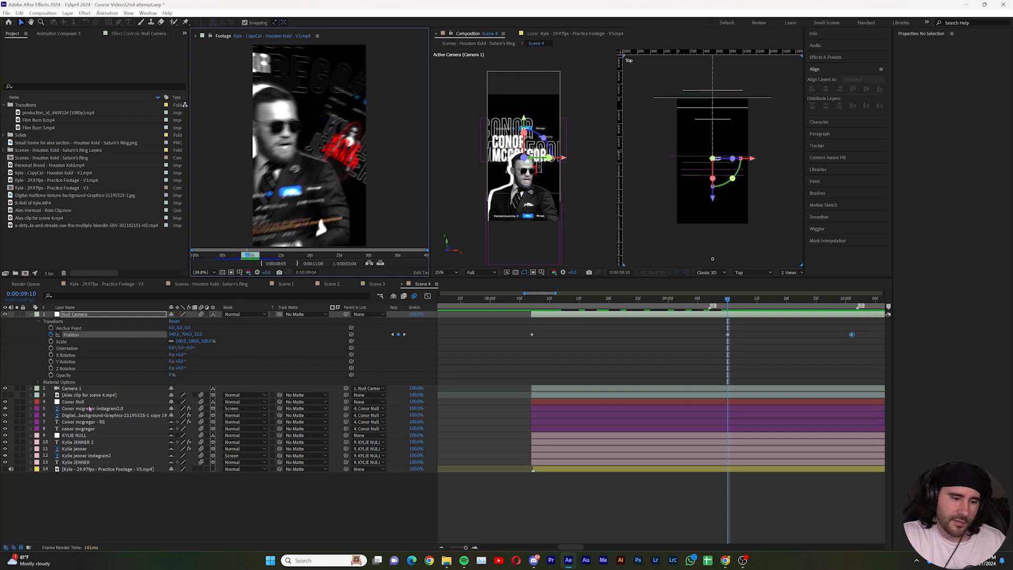
pyautogui.click(74, 402)
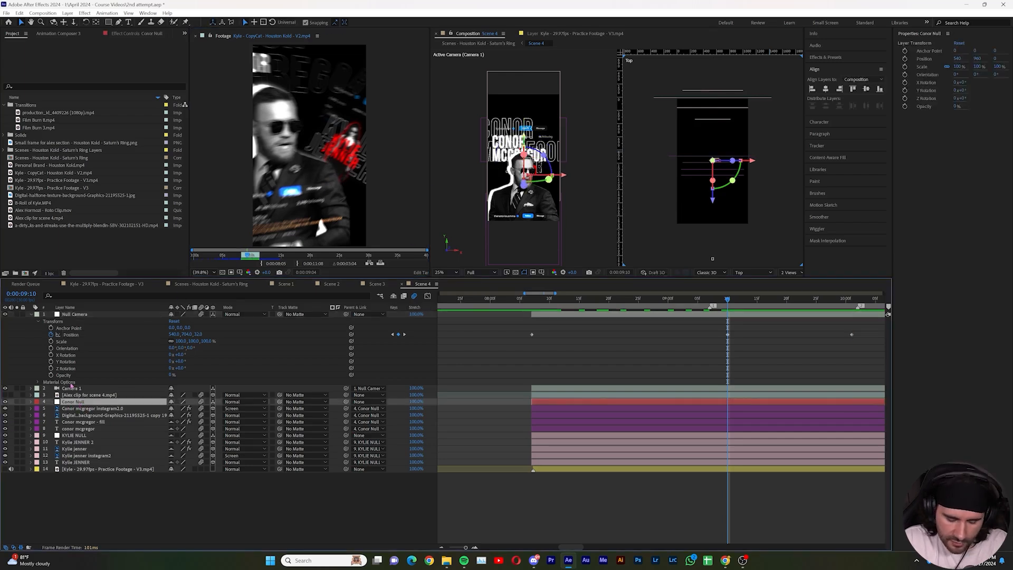
pyautogui.press('p')
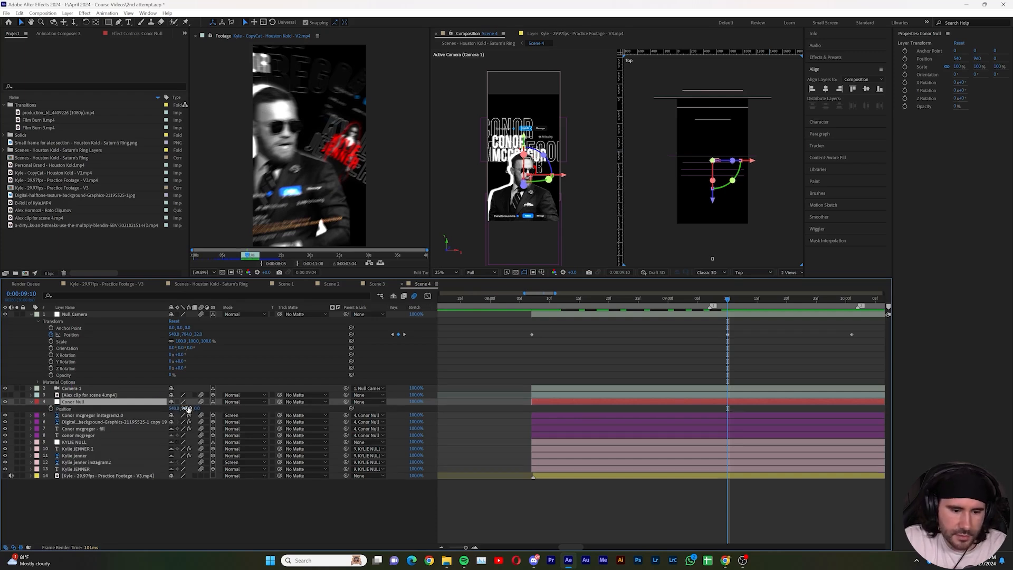
pyautogui.moveTo(186, 408); pyautogui.dragTo(60, 415)
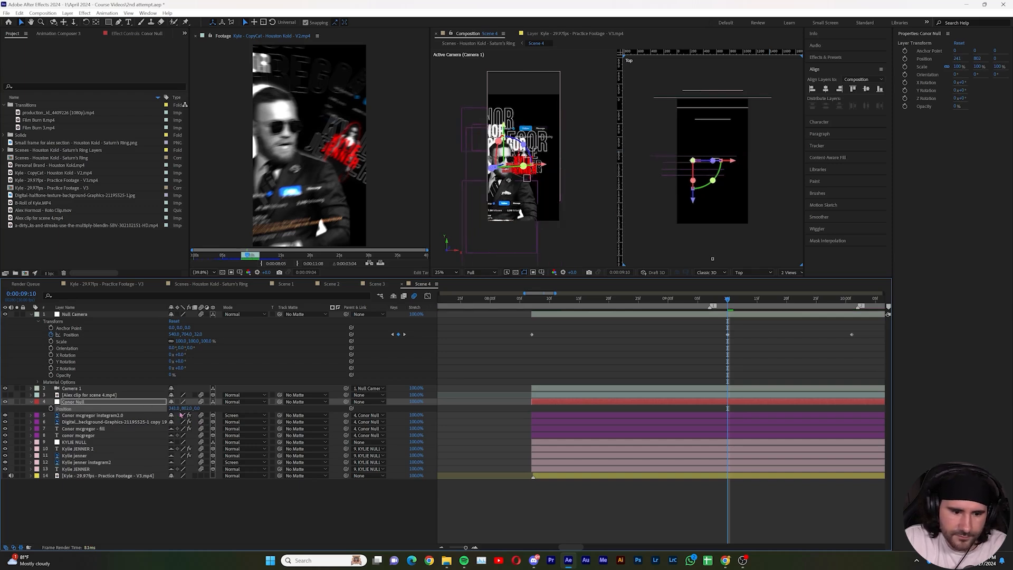
pyautogui.moveTo(186, 409)
pyautogui.mouseDown()
pyautogui.moveTo(152, 410)
pyautogui.moveTo(183, 401)
pyautogui.mouseUp()
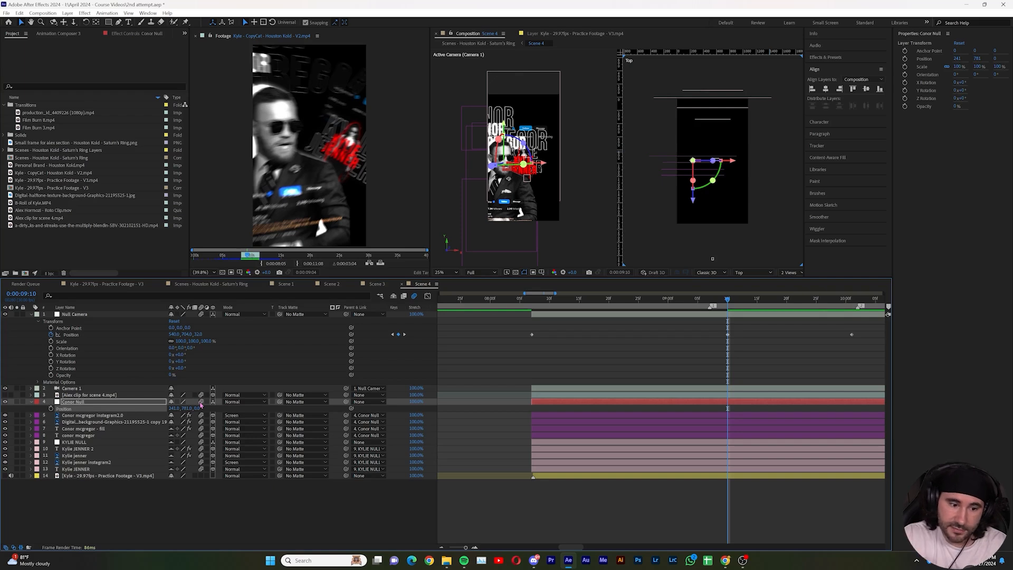
pyautogui.click(32, 402)
pyautogui.click(32, 403)
pyautogui.click(68, 456)
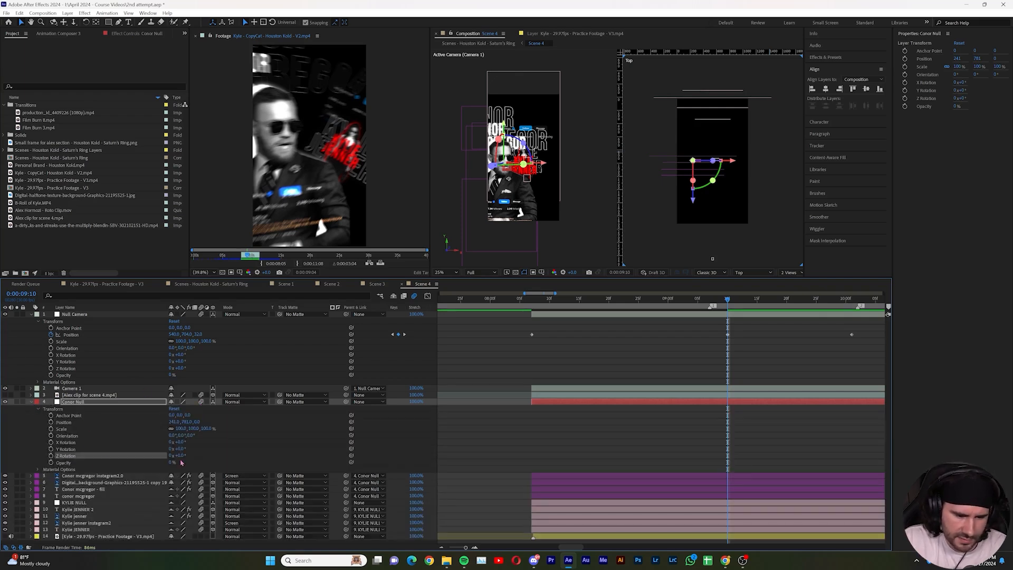
pyautogui.moveTo(180, 456); pyautogui.dragTo(172, 457)
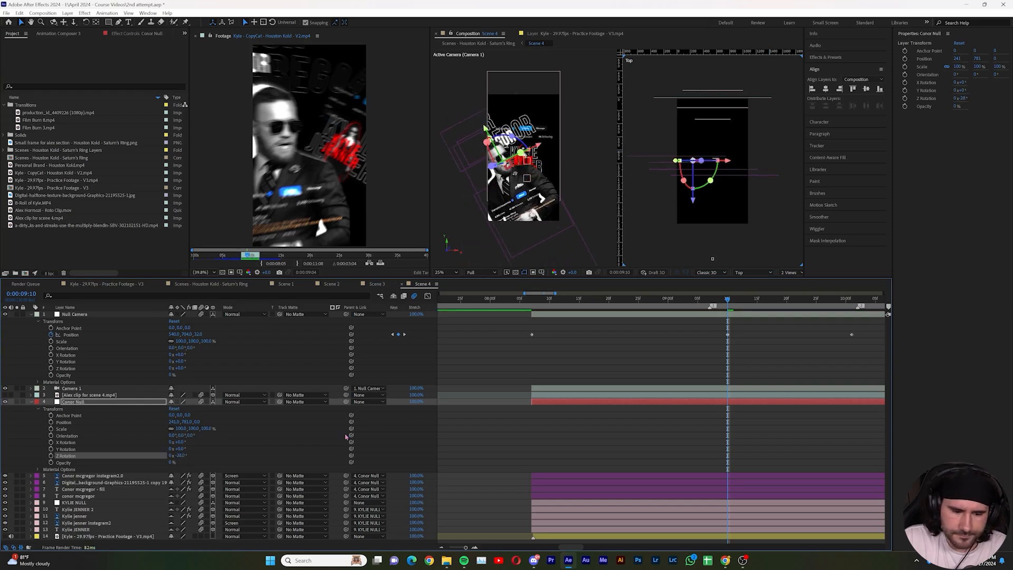
pyautogui.moveTo(176, 422); pyautogui.dragTo(255, 411)
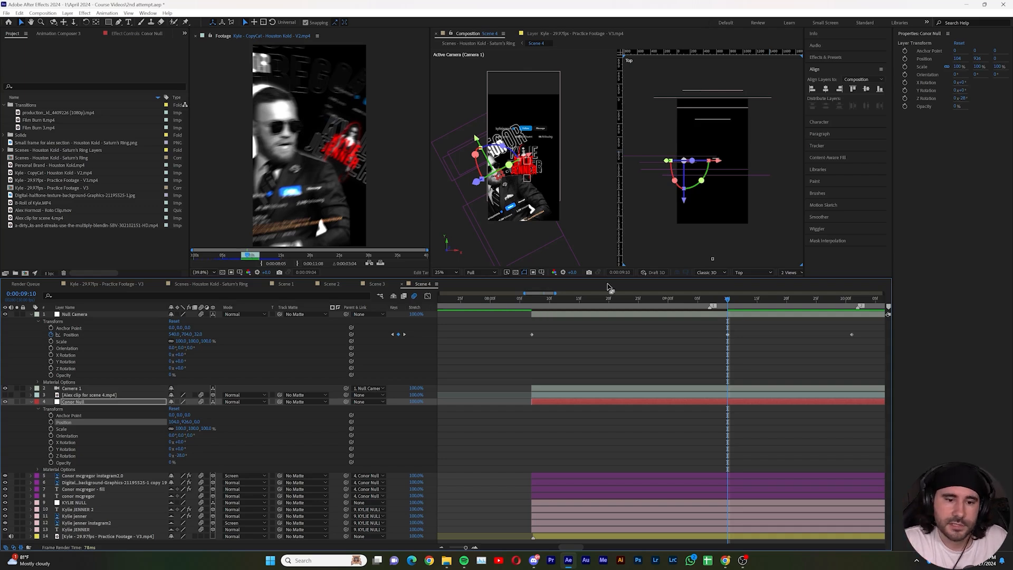
# - Review the reference's camera tilt and keyframe the Null Camera's Z Rotation at -3° at 0:00:08:07
pyautogui.click(249, 256)
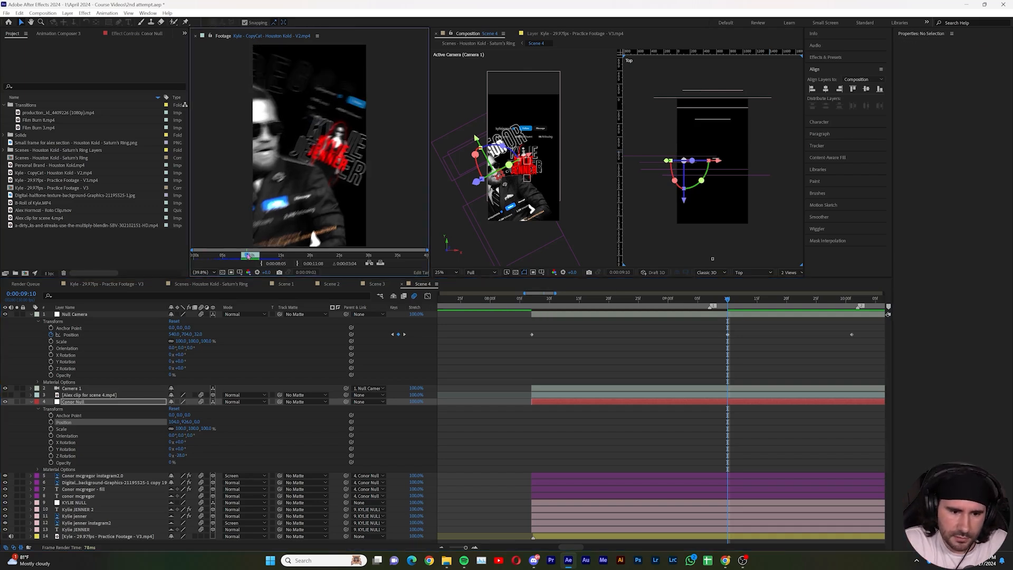
pyautogui.moveTo(248, 256); pyautogui.dragTo(246, 256)
pyautogui.press('space')
pyautogui.moveTo(727, 300); pyautogui.dragTo(543, 316)
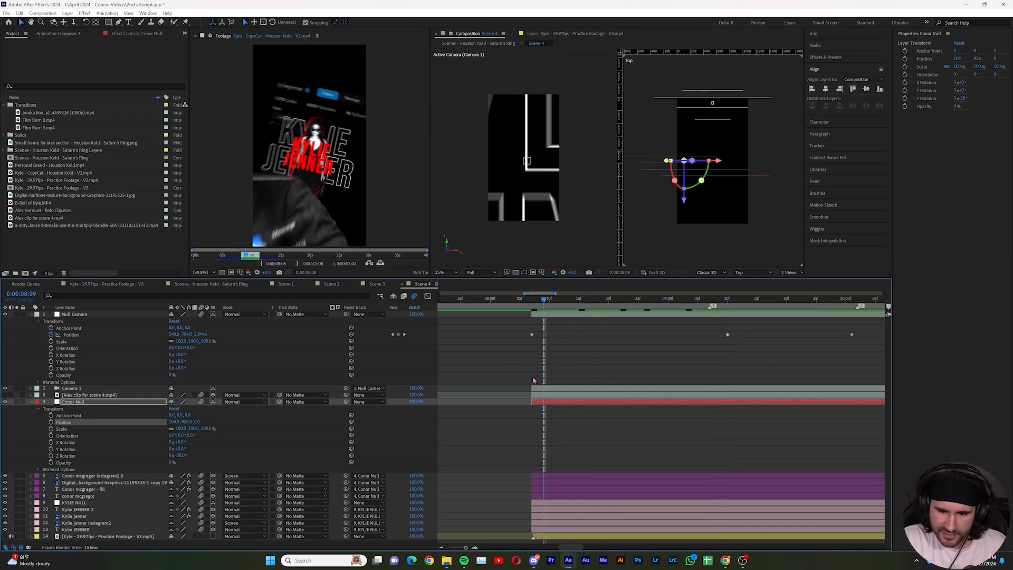
pyautogui.moveTo(545, 306); pyautogui.dragTo(534, 306)
pyautogui.click(51, 368)
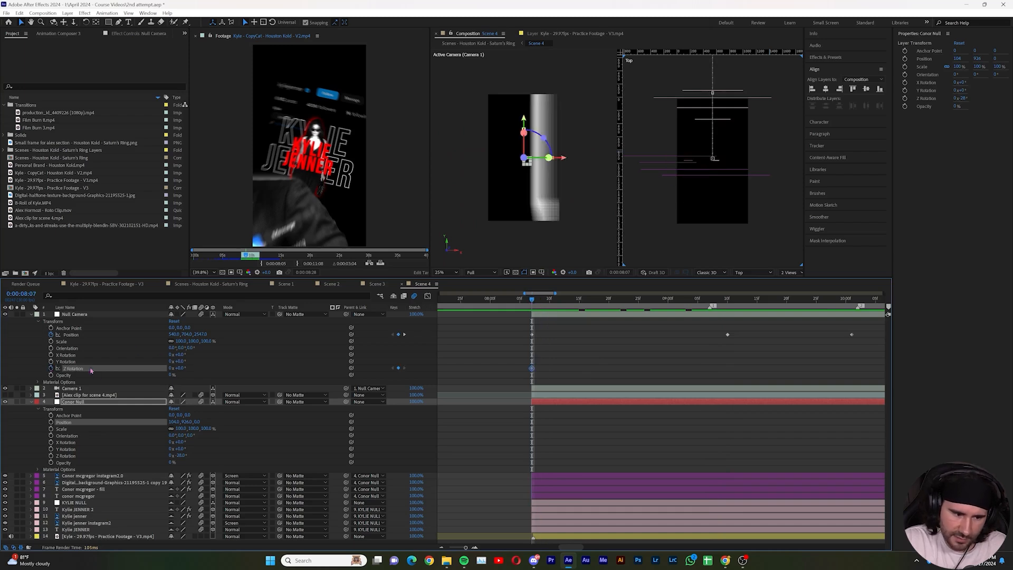
pyautogui.click(180, 369)
pyautogui.write('-3')
pyautogui.press('Return')
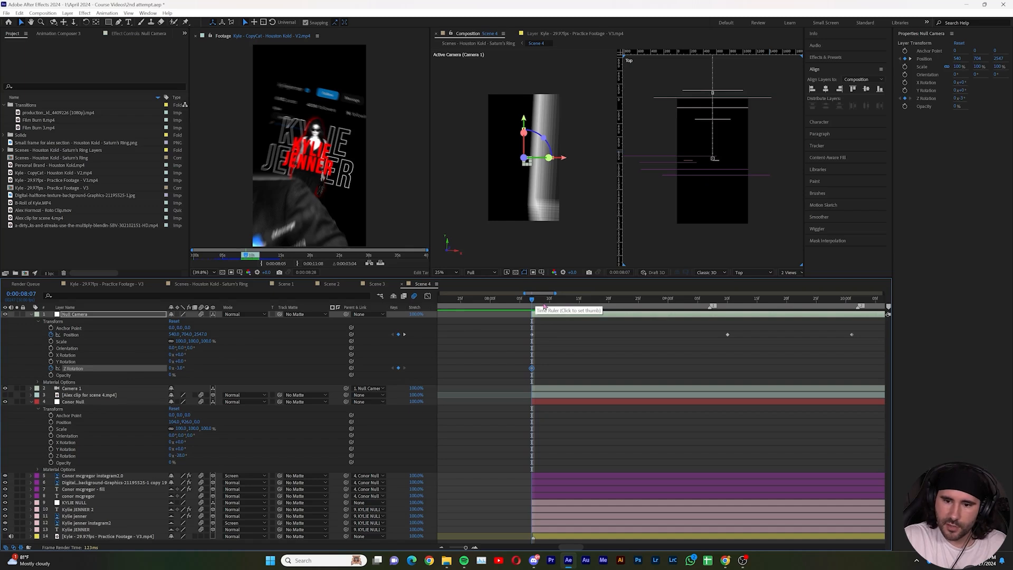
# - Add a second Null Camera Z Rotation keyframe of 0° at 0:00:08:21
pyautogui.press('space')
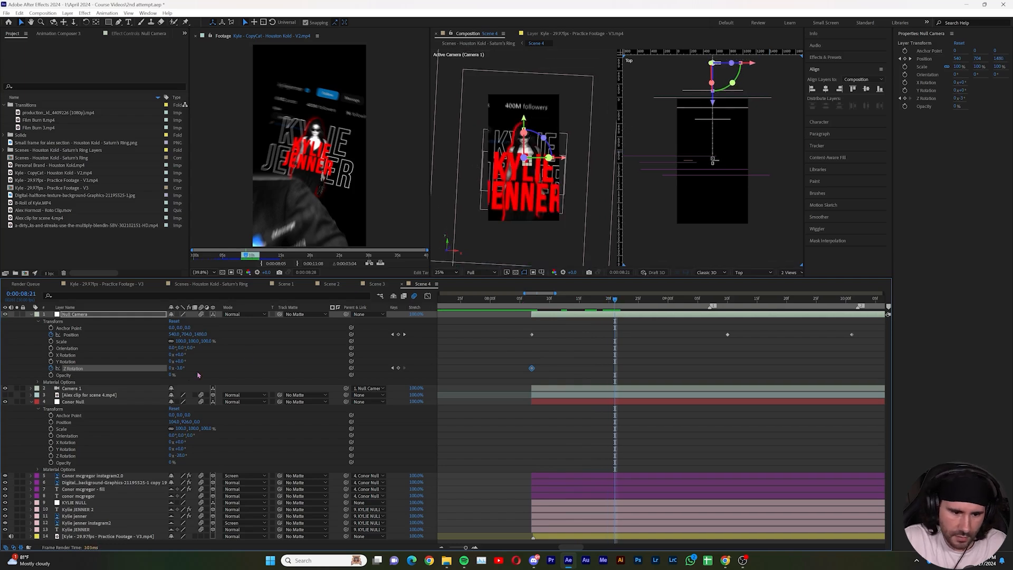
pyautogui.click(179, 368)
pyautogui.write('0')
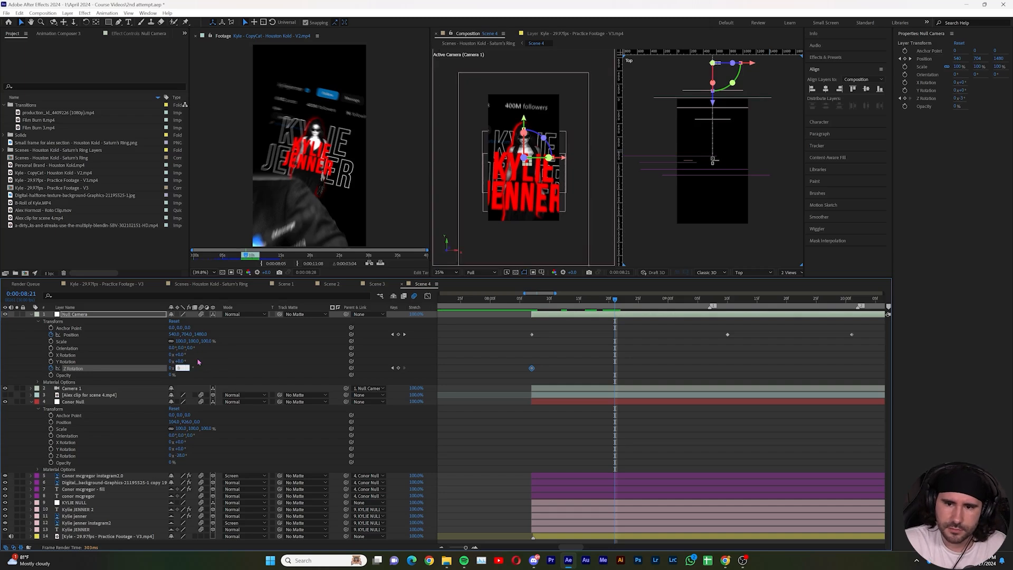
pyautogui.press('Return')
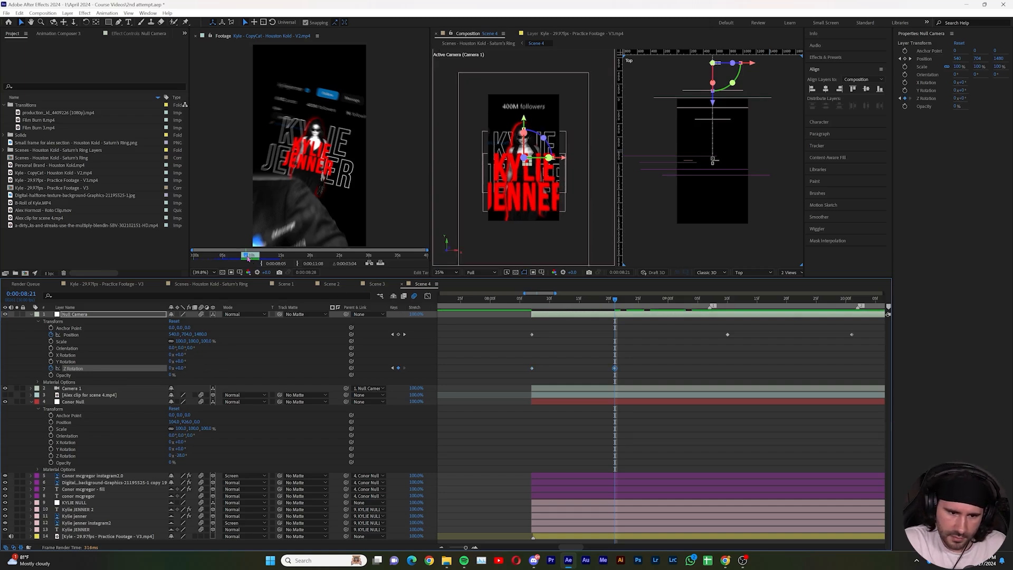
# - Review the reference's camera motion and keyframe the Null Camera's Z Rotation at -33° at 0:00:09:07
pyautogui.click(239, 236)
pyautogui.press('space')
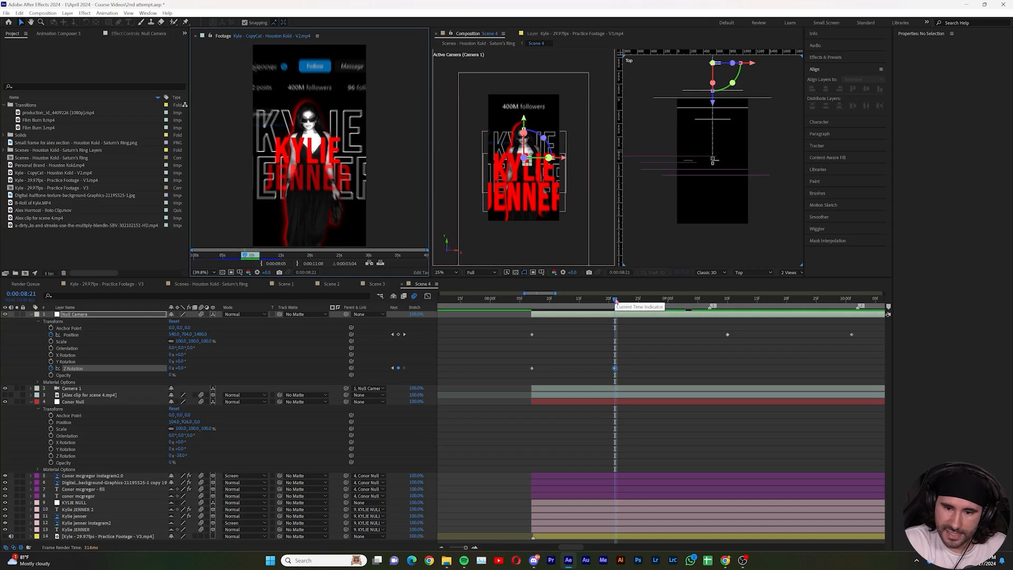
pyautogui.moveTo(615, 301); pyautogui.dragTo(711, 308)
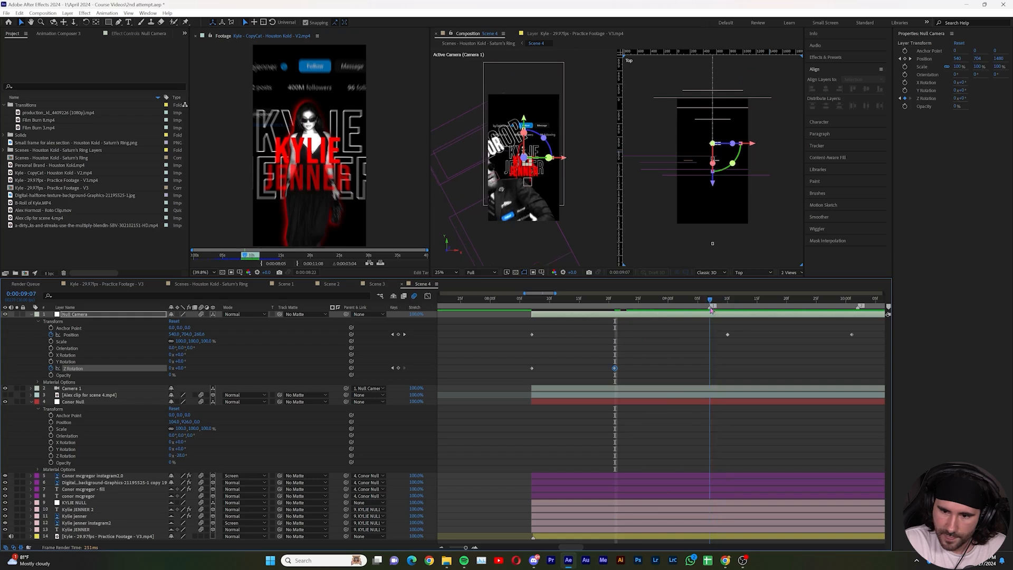
pyautogui.click(182, 368)
pyautogui.write('-')
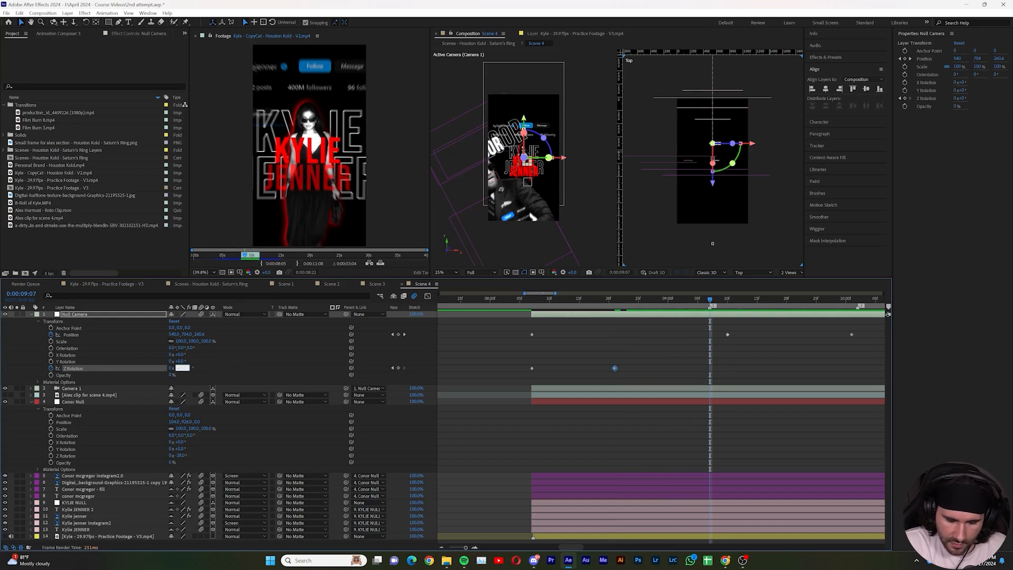
pyautogui.write('33')
pyautogui.press('Return')
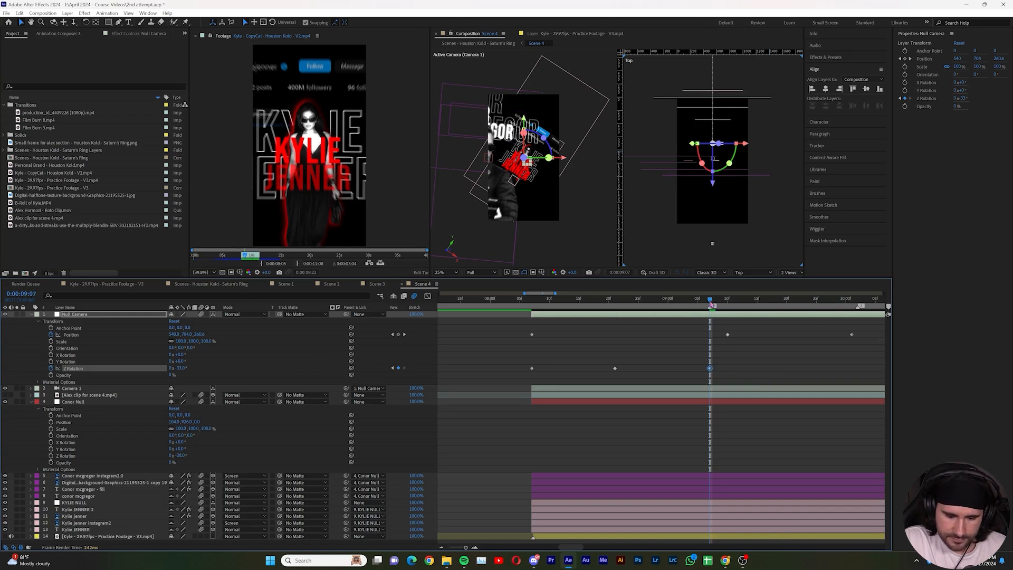
# - Start keyframing the Null Camera's X Rotation and Y Rotation at 0:00:09:10
pyautogui.moveTo(711, 301)
pyautogui.mouseDown()
pyautogui.moveTo(590, 304)
pyautogui.moveTo(710, 302)
pyautogui.mouseUp()
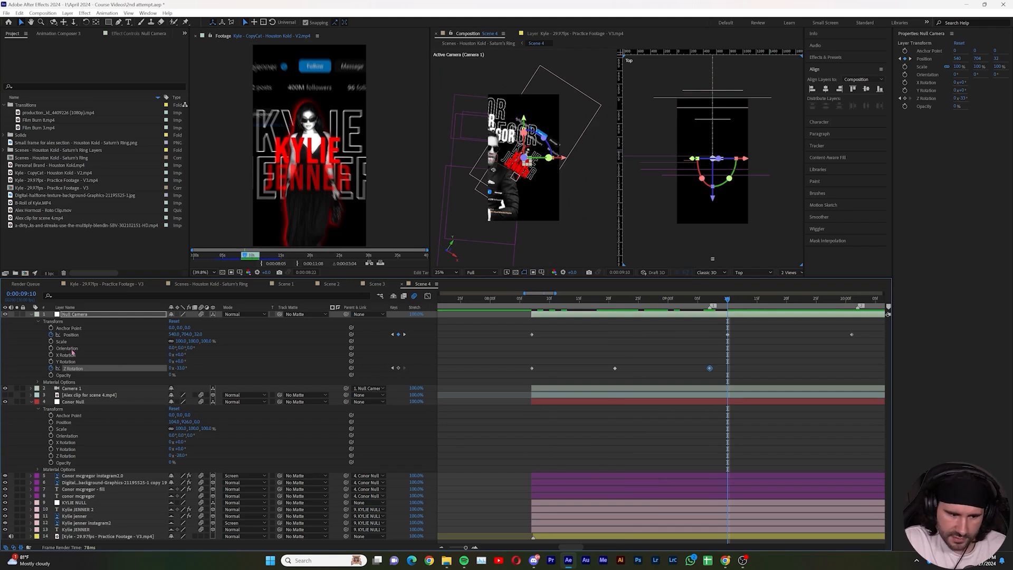
pyautogui.click(51, 355)
pyautogui.click(51, 361)
# - Add Null Camera Y Rotation and X Rotation keyframes of 0° at 0:00:08:07, in line with its first Position keyframe
pyautogui.click(549, 299)
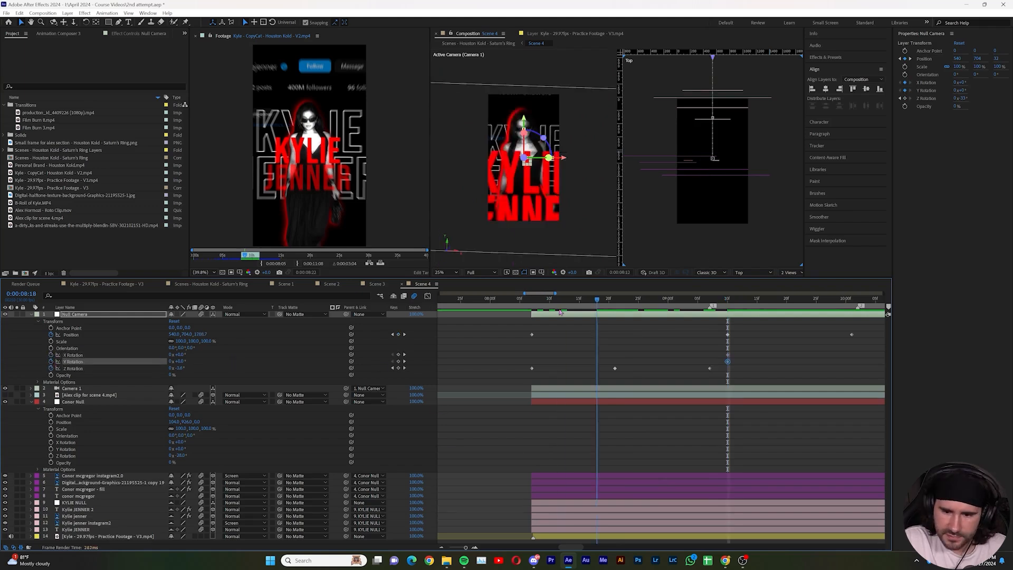
pyautogui.moveTo(549, 314); pyautogui.dragTo(535, 315)
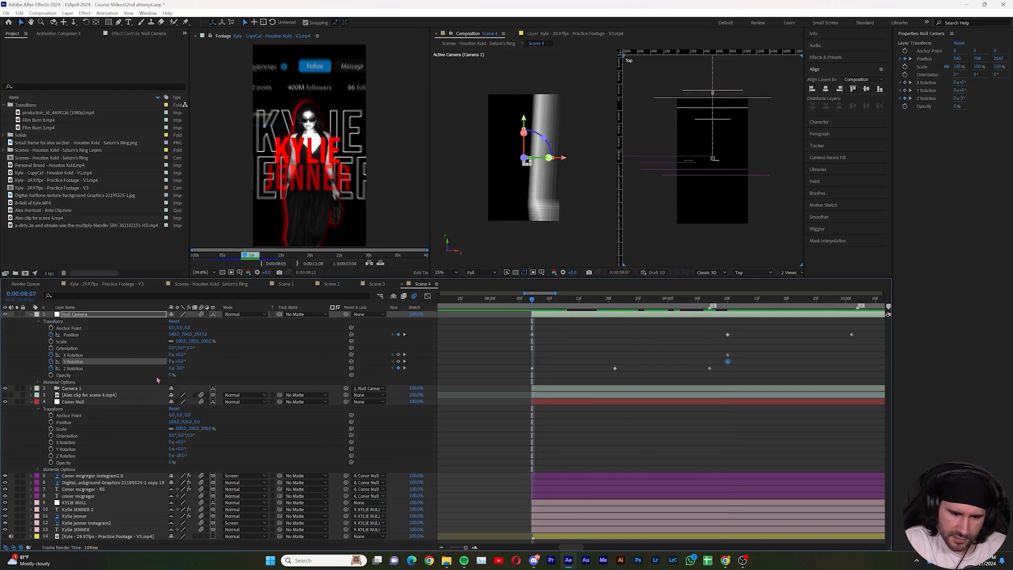
pyautogui.click(398, 362)
pyautogui.click(399, 354)
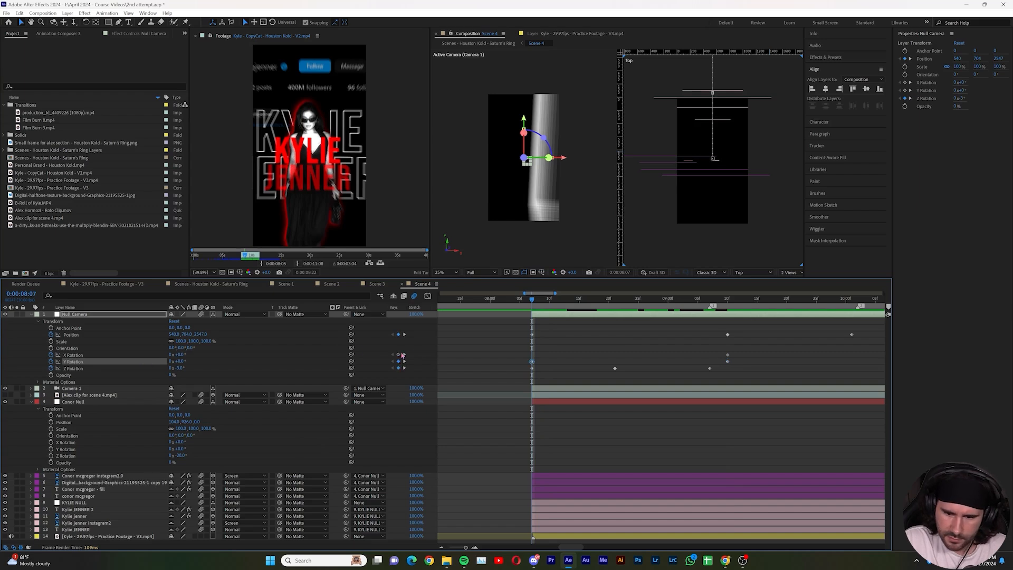
# - Set the Null Camera's X Rotation to -7° at 0:00:09:10
pyautogui.moveTo(631, 304); pyautogui.dragTo(729, 315)
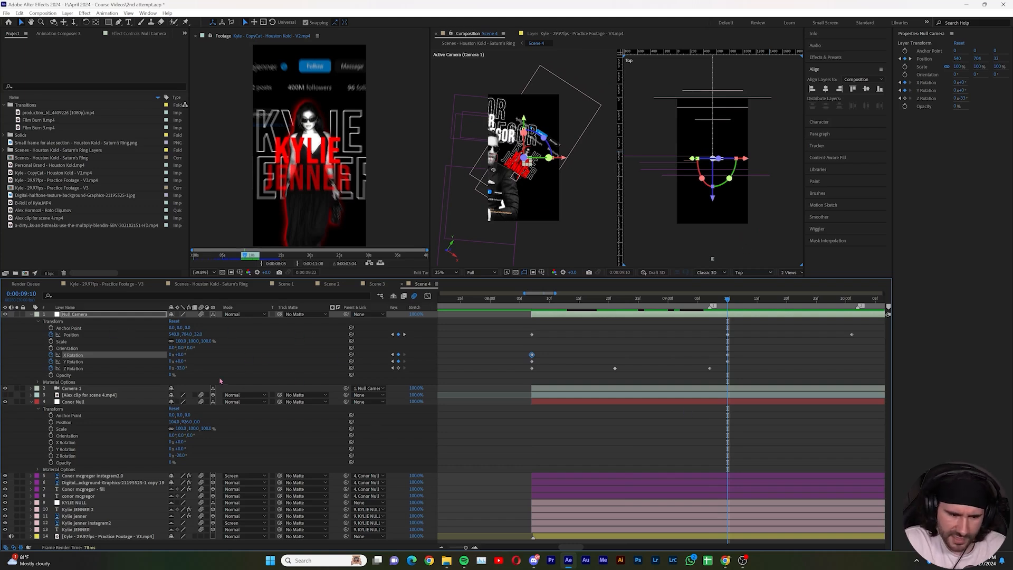
pyautogui.click(181, 355)
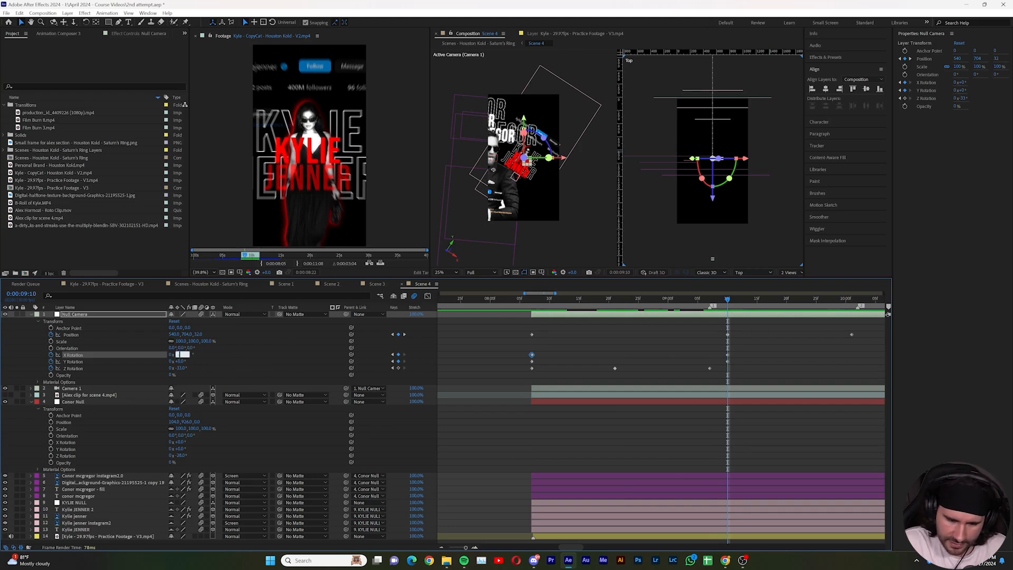
pyautogui.write('-7')
pyautogui.press('Return')
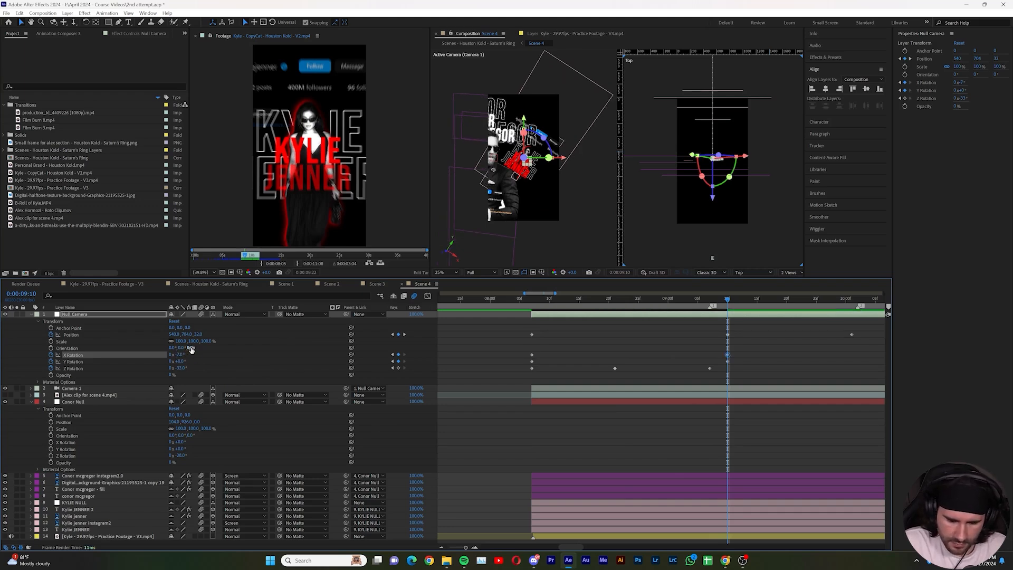
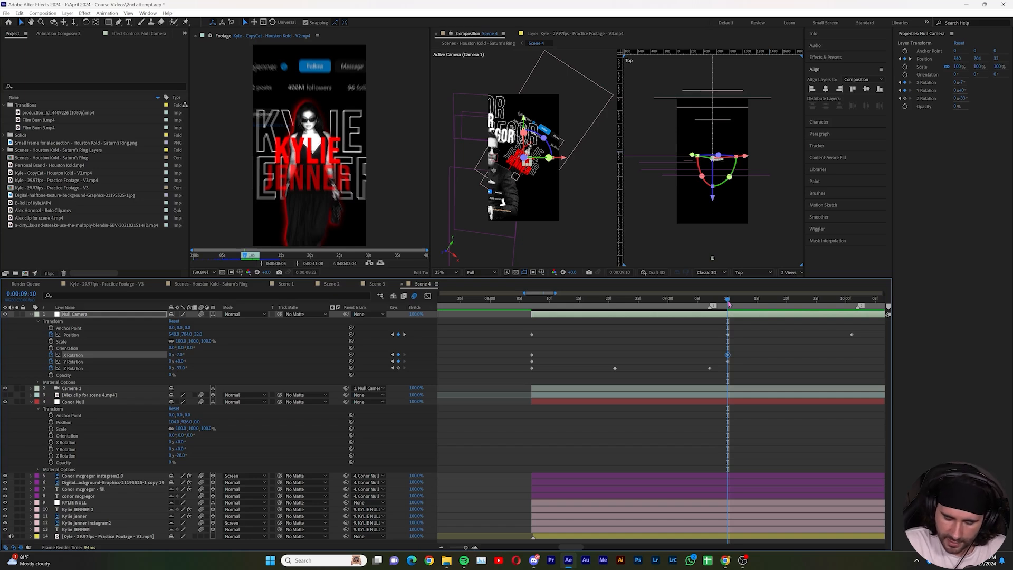
# - Set the Null Camera's Y Rotation to -5° at 0:00:09:23
pyautogui.press('space')
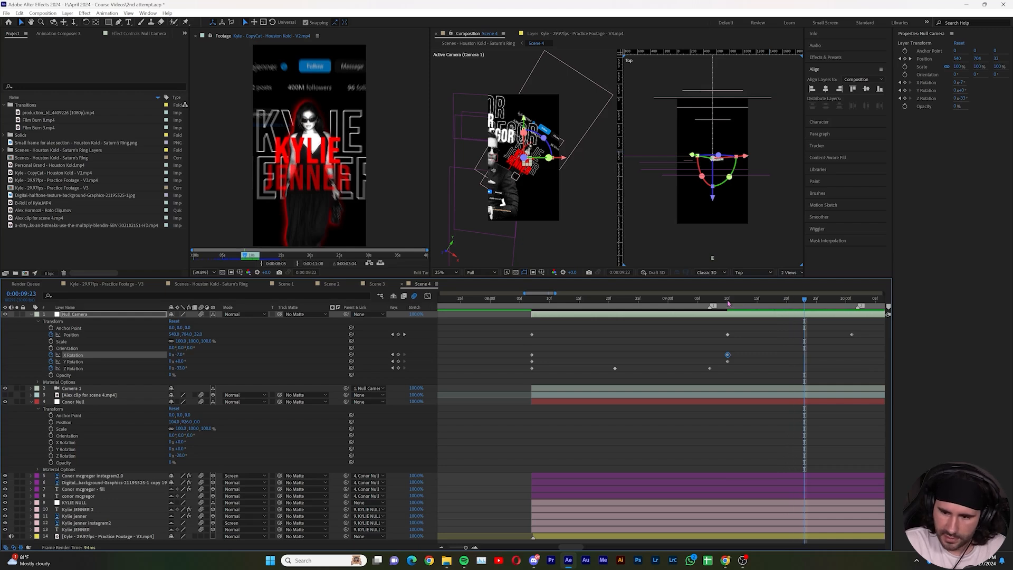
pyautogui.click(180, 360)
pyautogui.write('-5')
pyautogui.press('Return')
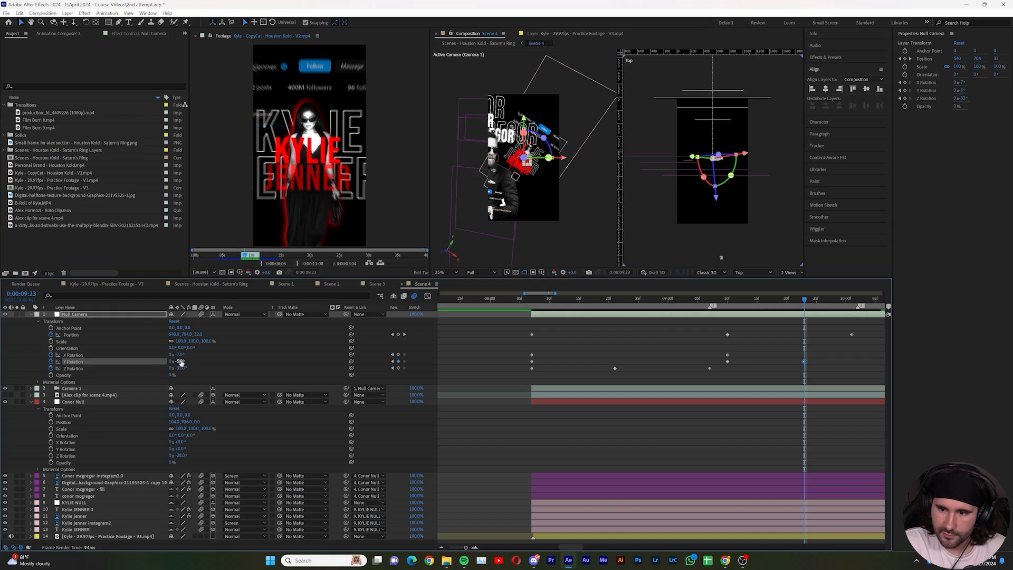
# - Reveal Camera 1's transform properties and start keyframing its Y Rotation at 0:00:08:21
pyautogui.moveTo(755, 308); pyautogui.dragTo(603, 327)
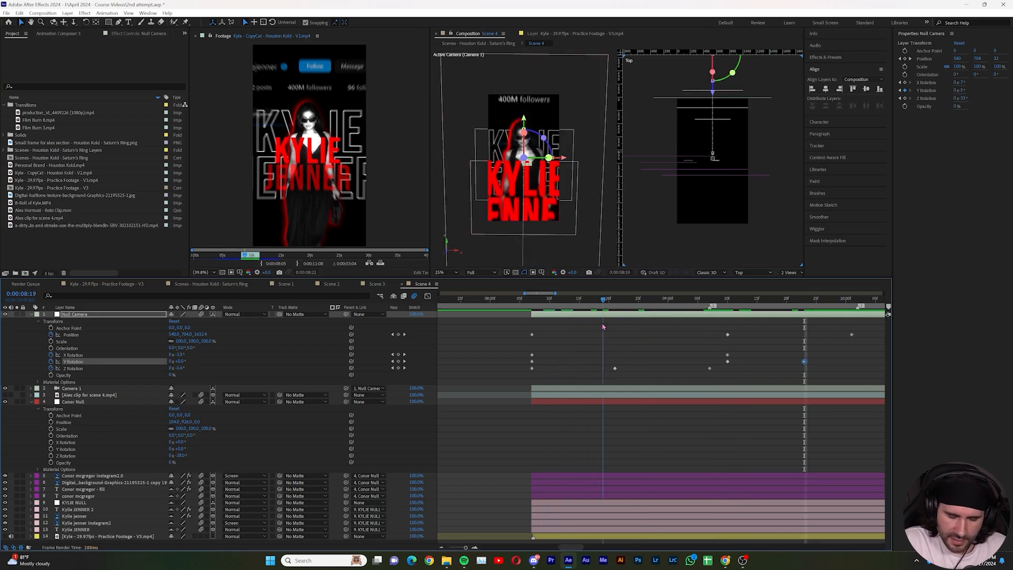
pyautogui.click(31, 389)
pyautogui.click(37, 395)
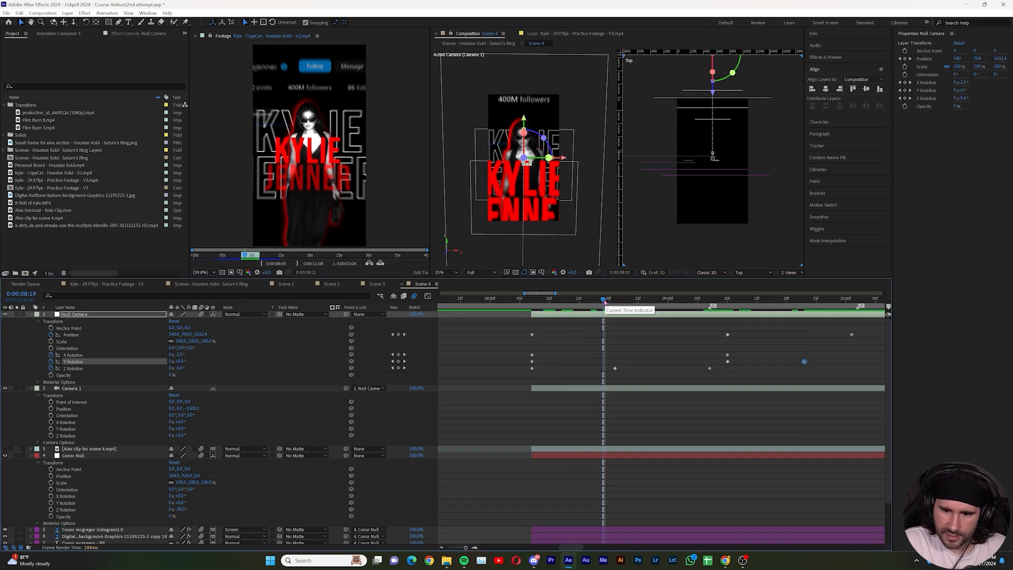
pyautogui.moveTo(606, 301); pyautogui.dragTo(620, 321)
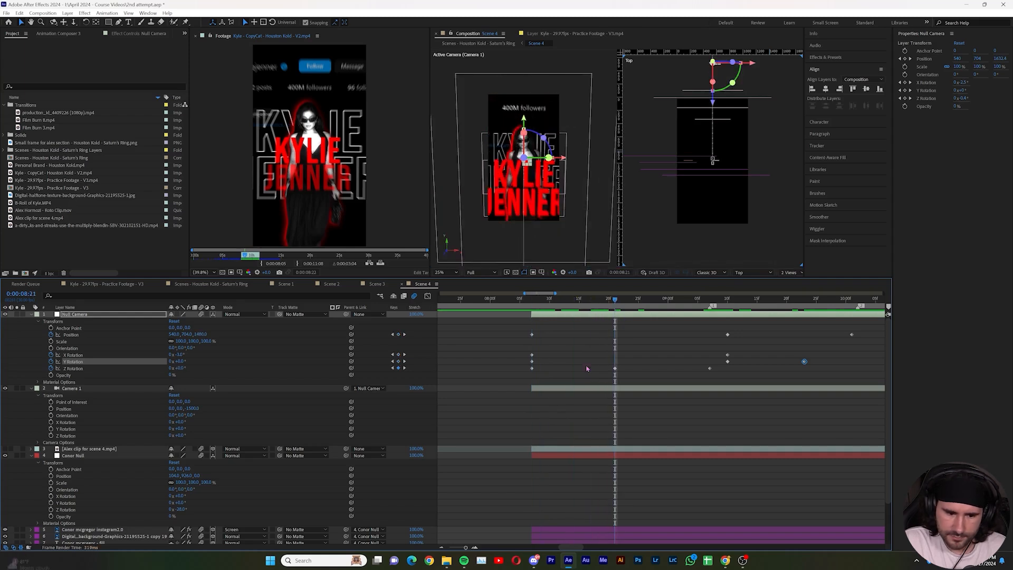
pyautogui.click(50, 430)
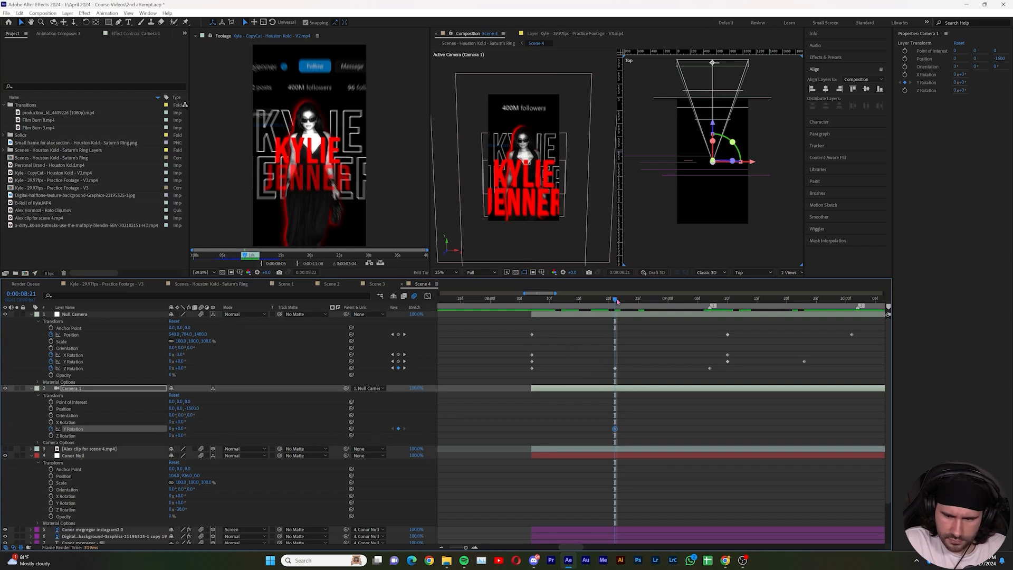
# - Set Camera 1's Y Rotation to -17° at 0:00:09:07 and preview the camera turn
pyautogui.moveTo(615, 302); pyautogui.dragTo(710, 313)
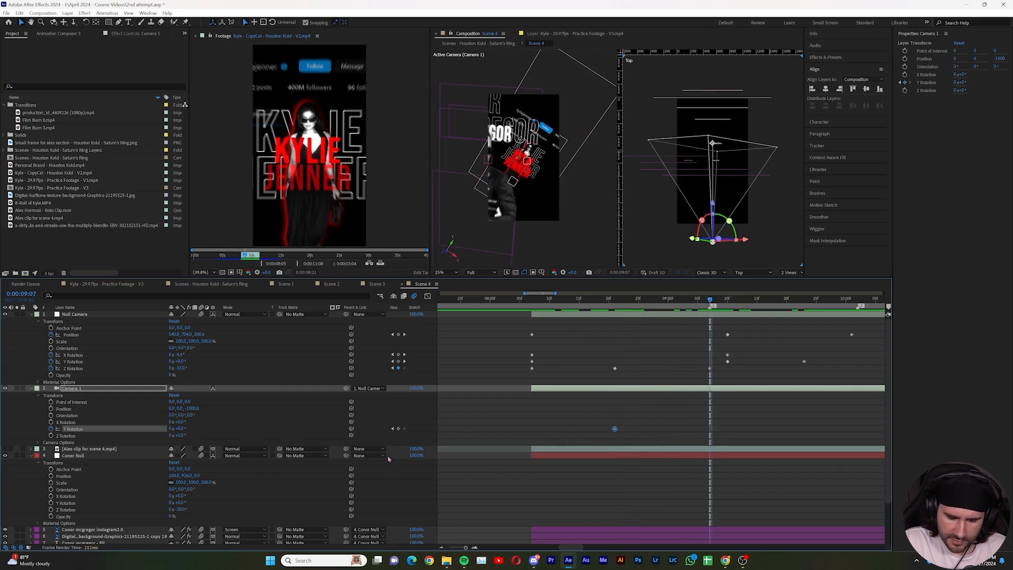
pyautogui.click(180, 428)
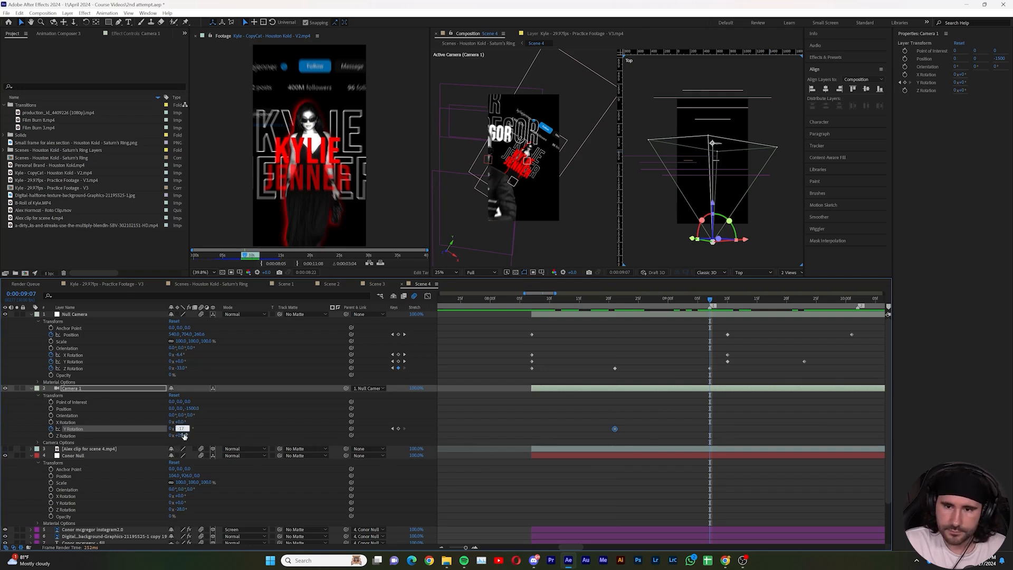
pyautogui.press('Return')
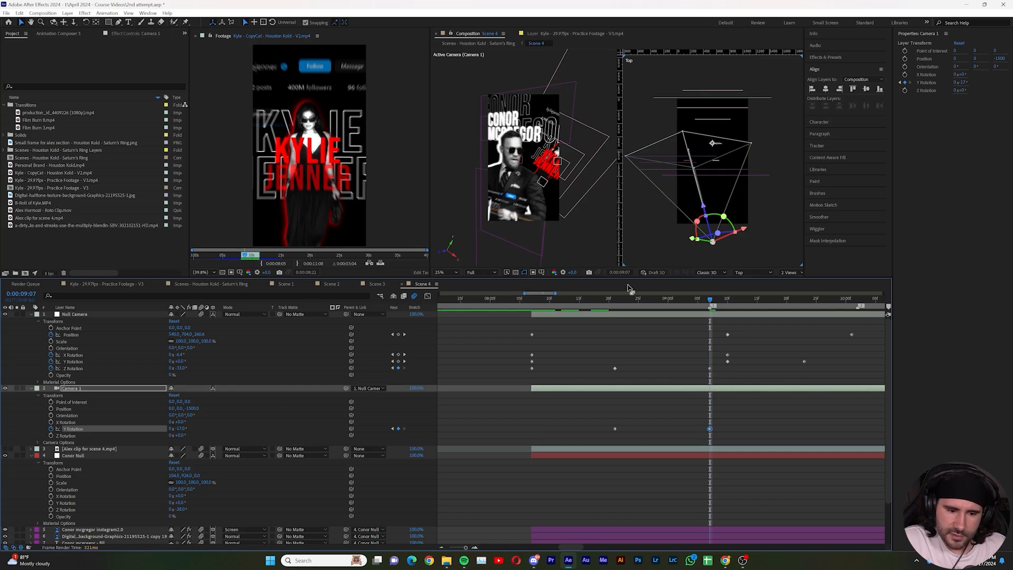
pyautogui.moveTo(711, 301); pyautogui.dragTo(728, 303)
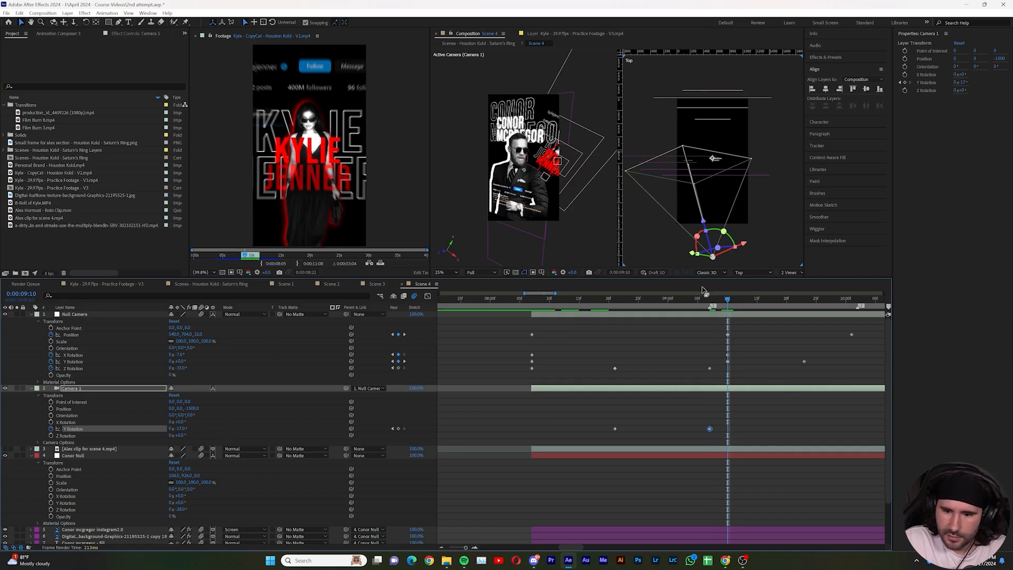
pyautogui.moveTo(728, 300); pyautogui.dragTo(574, 302)
pyautogui.press('space')
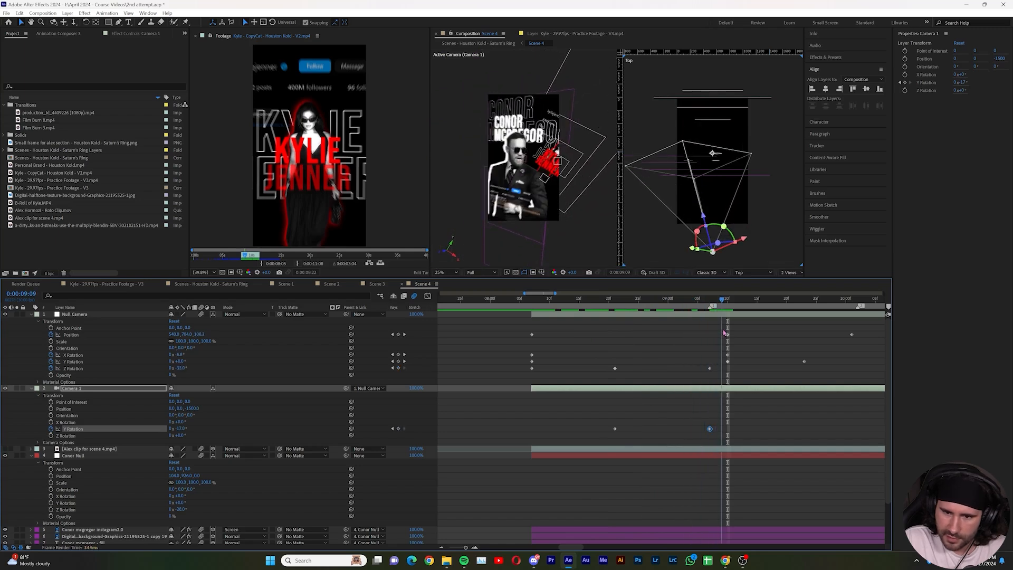
# - Return to the keyframe at 0:00:09:07 and set the Conor Null's Z position to 106
pyautogui.press('j')
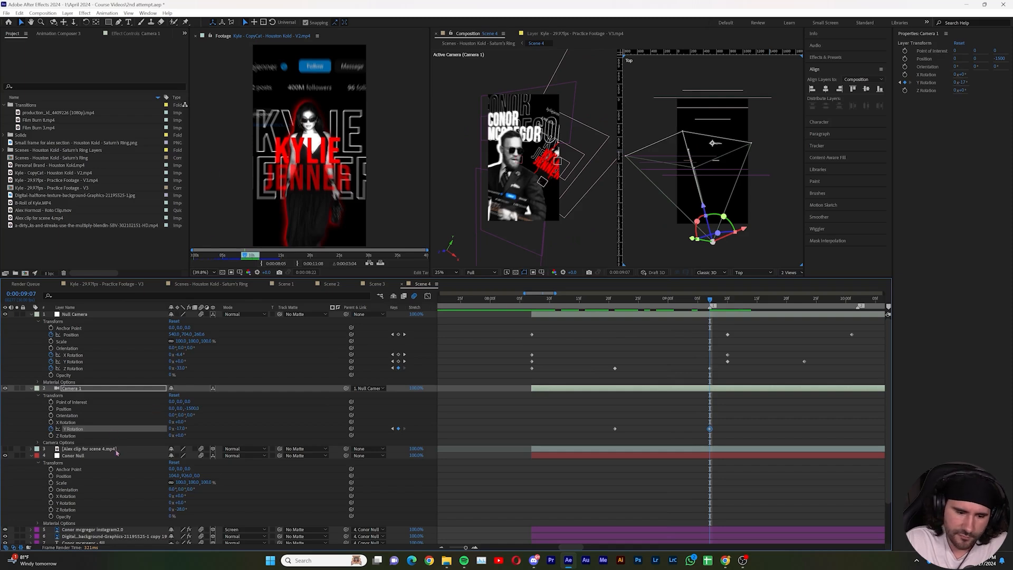
pyautogui.click(197, 476)
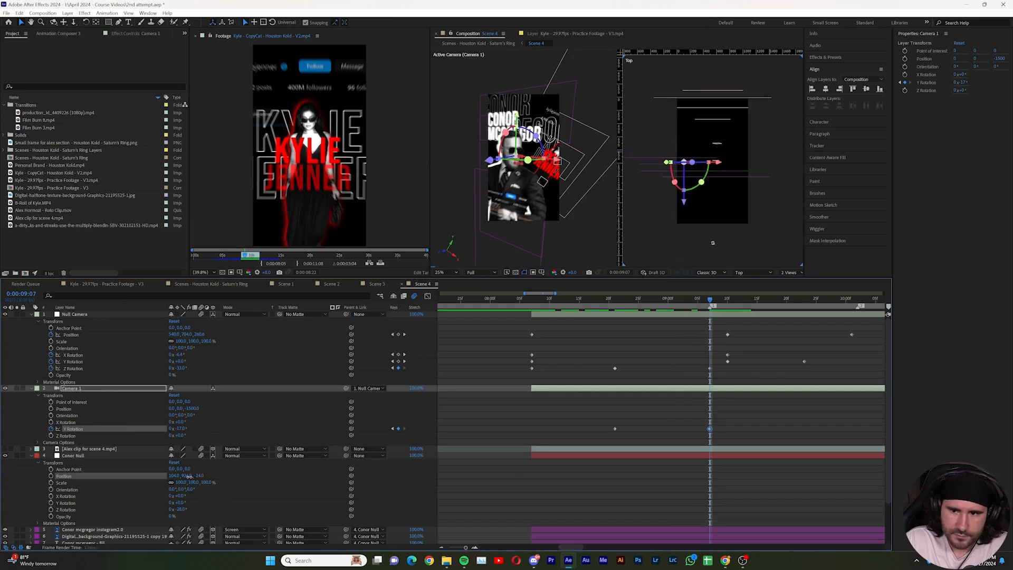
pyautogui.moveTo(198, 476); pyautogui.dragTo(240, 469)
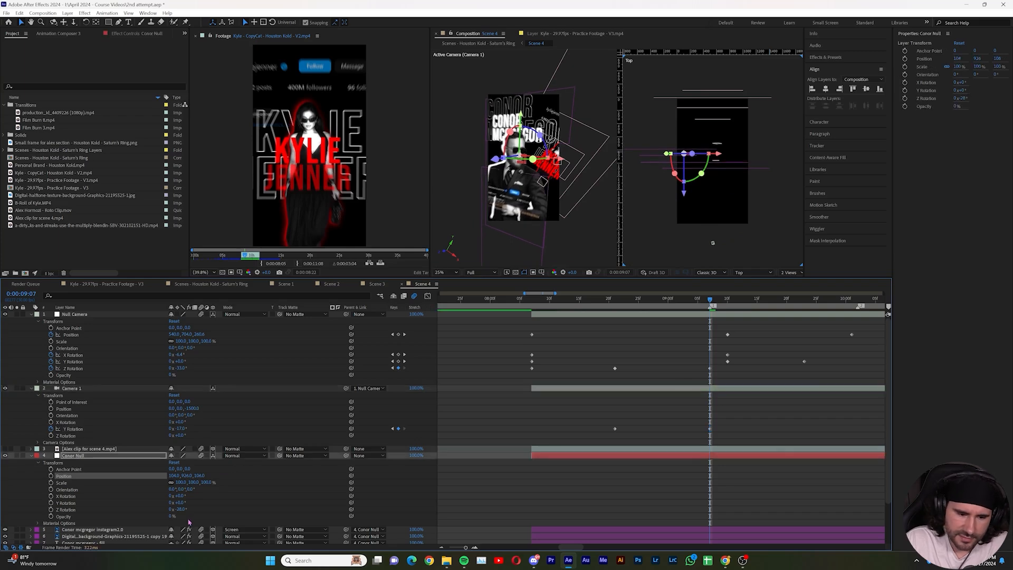
# - Rotate the Conor Null to X -4°, Y -19° and Z -31°, and preview the animation from 0:00:08:07
pyautogui.moveTo(182, 503); pyautogui.dragTo(173, 503)
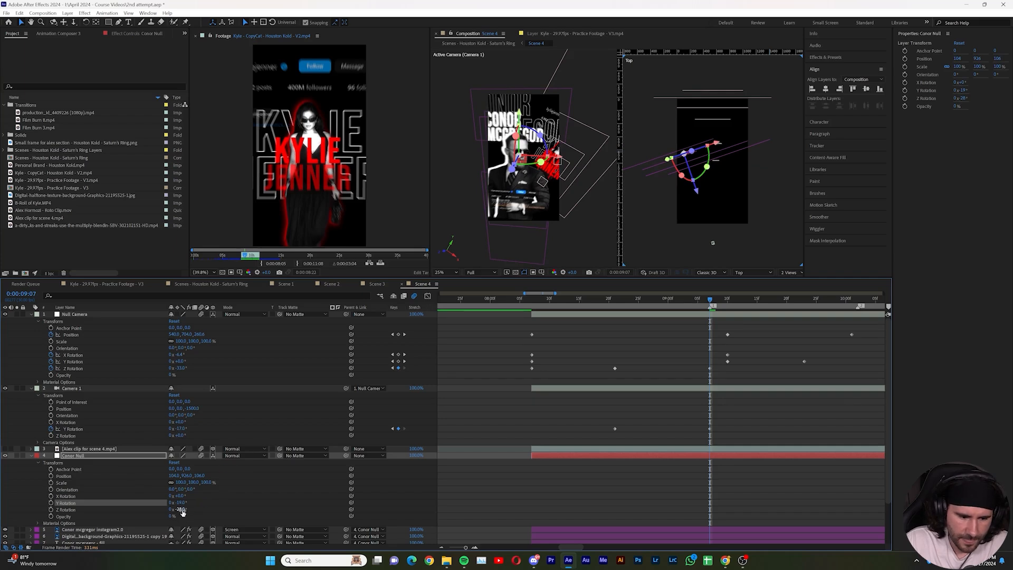
pyautogui.moveTo(181, 496); pyautogui.dragTo(181, 496)
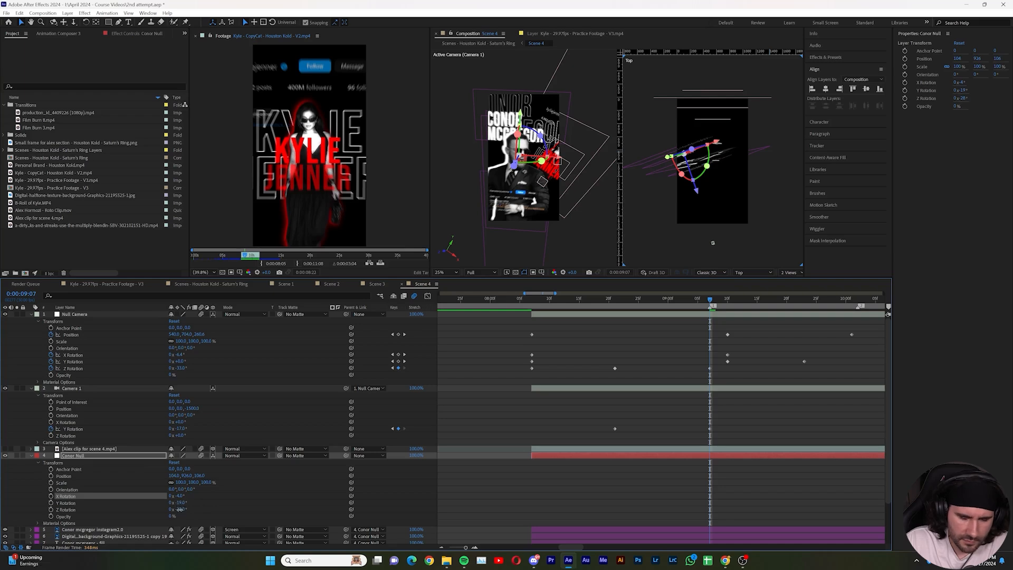
pyautogui.moveTo(179, 509); pyautogui.dragTo(179, 511)
pyautogui.moveTo(711, 302); pyautogui.dragTo(531, 316)
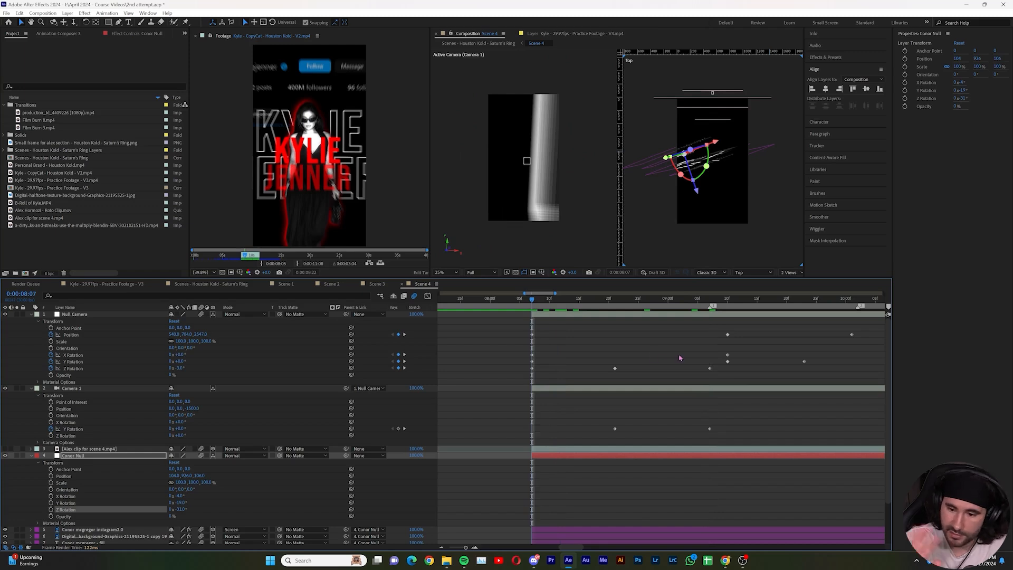
pyautogui.press('space')
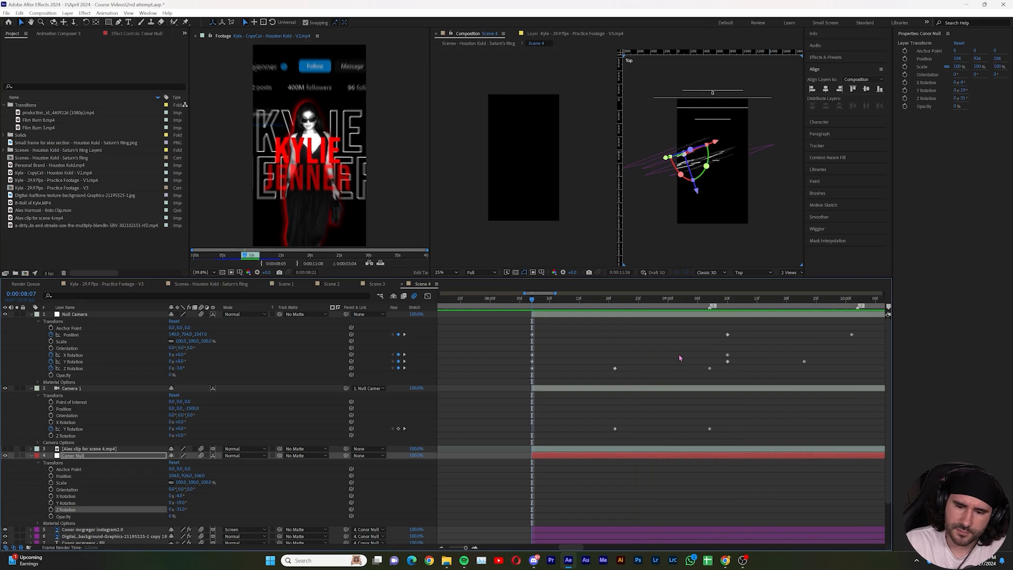
pyautogui.press('space')
# - Set the end of the work area to 0:00:11:09, where the camera layers end
pyautogui.click(554, 364)
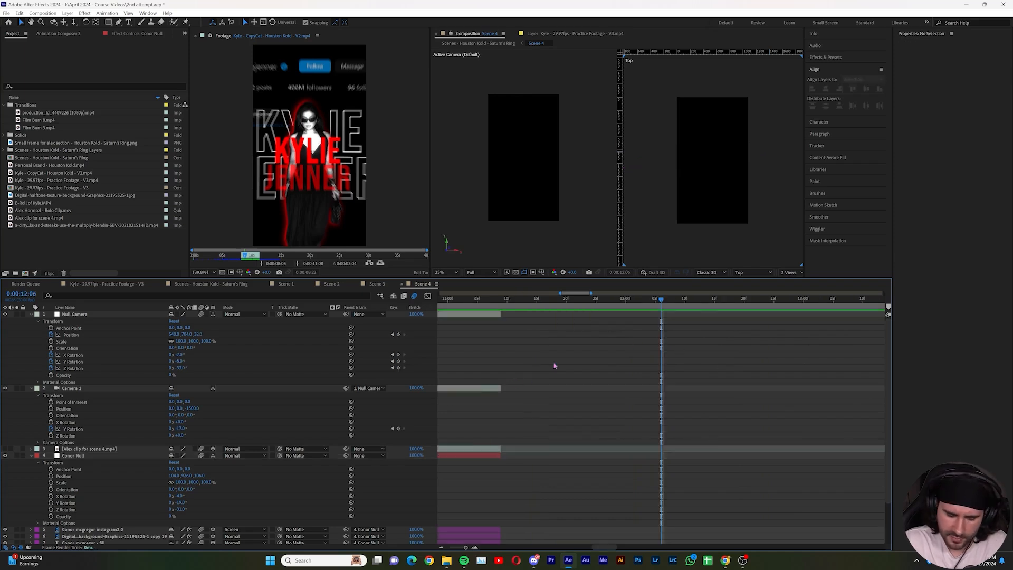
pyautogui.press('-')
pyautogui.press('-')
pyautogui.press('-')
pyautogui.press('-')
pyautogui.click(592, 300)
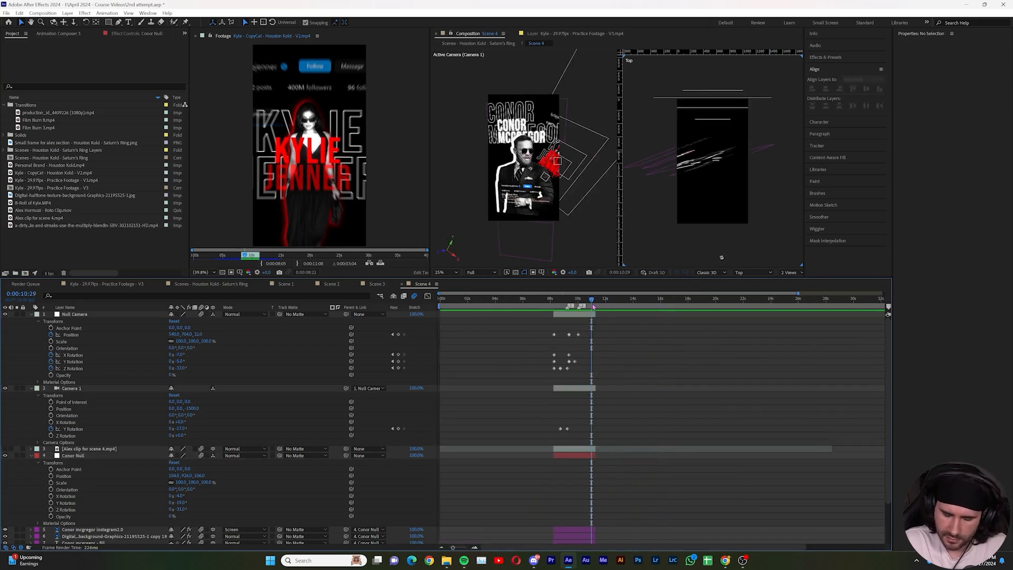
pyautogui.moveTo(592, 300); pyautogui.dragTo(596, 301)
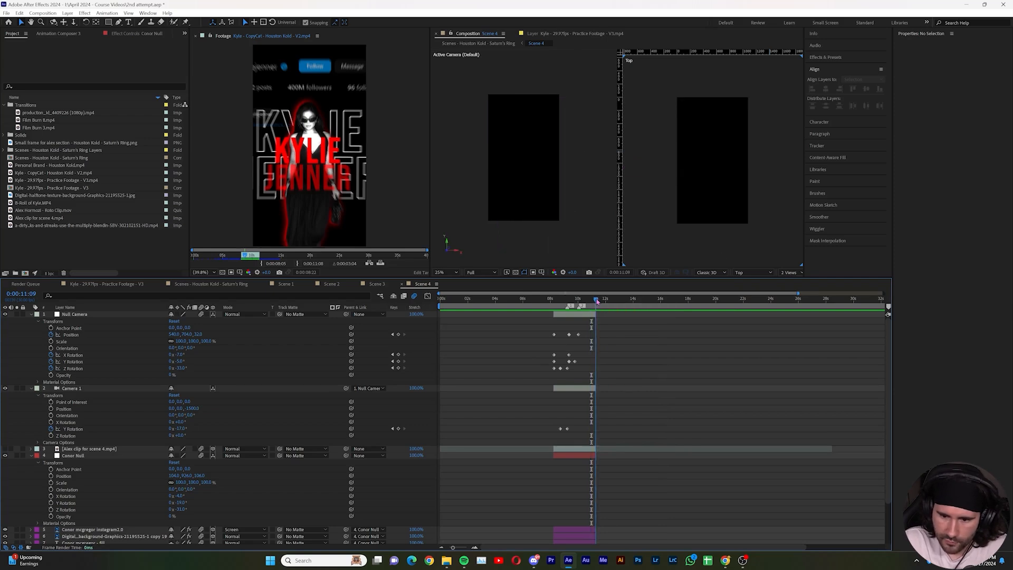
pyautogui.press('n')
pyautogui.press('=')
pyautogui.press('=')
# - Set the start of the work area to where the camera layers begin
pyautogui.click(440, 300)
pyautogui.press('-')
pyautogui.press('-')
pyautogui.press('b')
pyautogui.click(573, 300)
pyautogui.press('=')
pyautogui.press('=')
pyautogui.press('=')
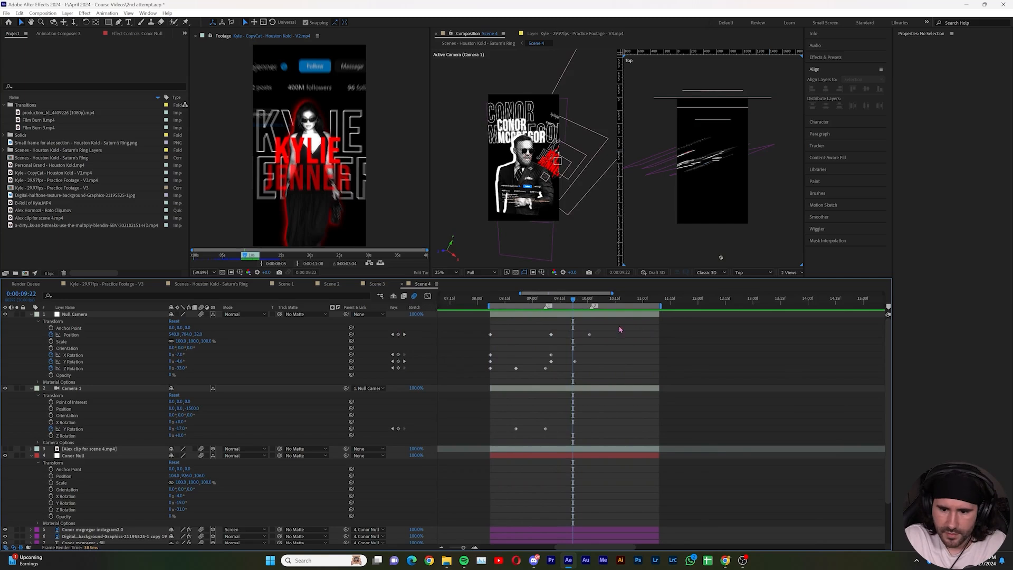
# - Delete the Null Camera's last Y Rotation keyframe
pyautogui.moveTo(566, 303); pyautogui.dragTo(533, 317)
pyautogui.click(576, 361)
pyautogui.press('Delete')
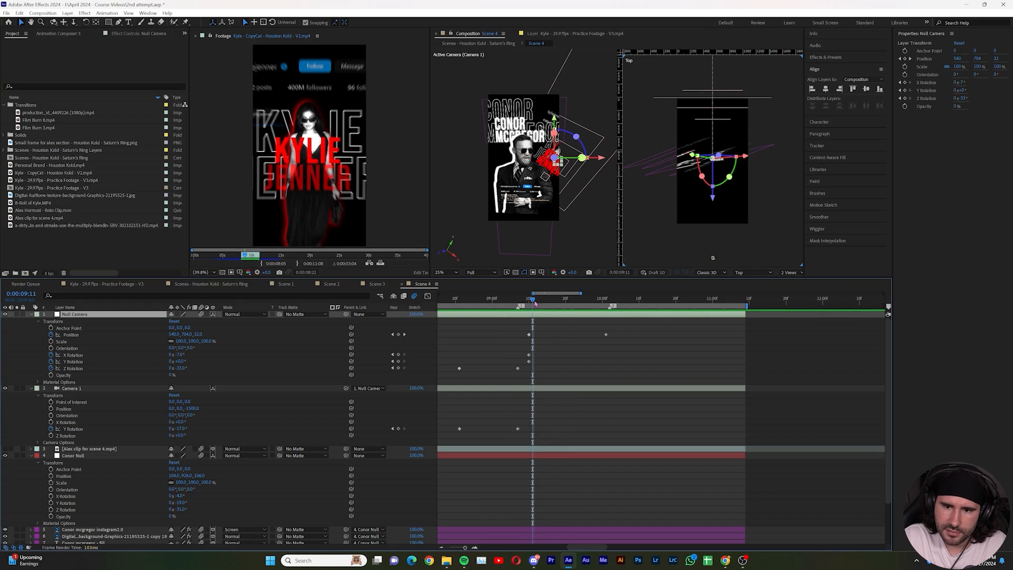
# - Shift the Null Camera's position keyframe at 0:00:09:10 to the left and forward in Z, and preview the move
pyautogui.moveTo(532, 300); pyautogui.dragTo(530, 300)
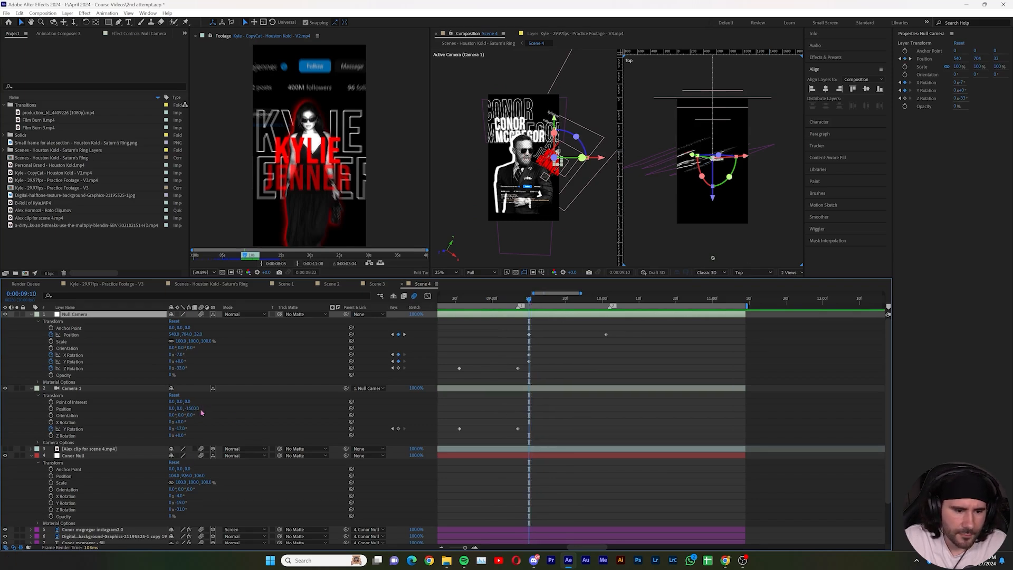
pyautogui.moveTo(199, 334); pyautogui.dragTo(292, 312)
pyautogui.moveTo(177, 334); pyautogui.dragTo(138, 338)
pyautogui.click(556, 332)
pyautogui.press('-')
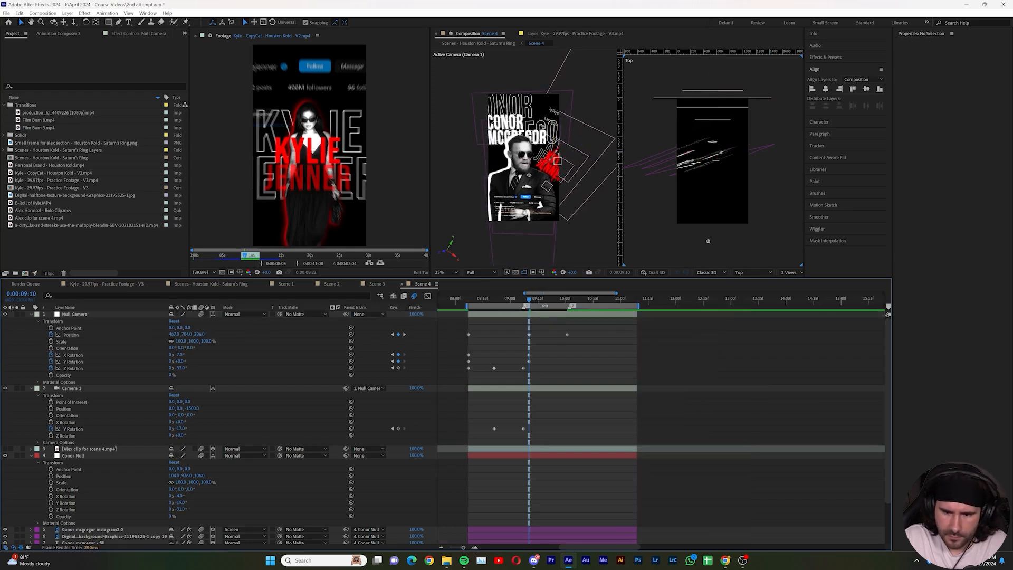
pyautogui.moveTo(530, 300); pyautogui.dragTo(469, 312)
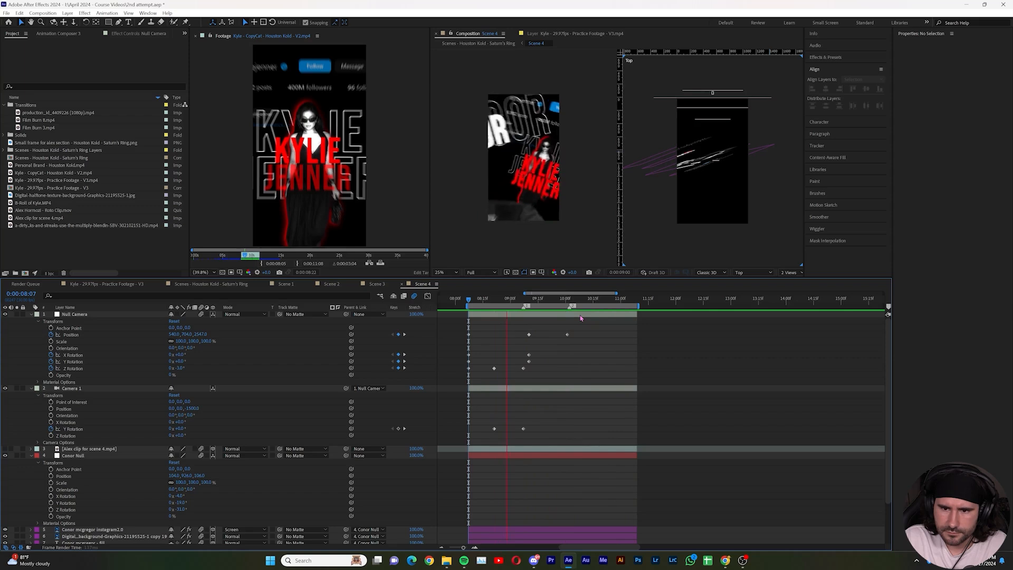
pyautogui.press('space')
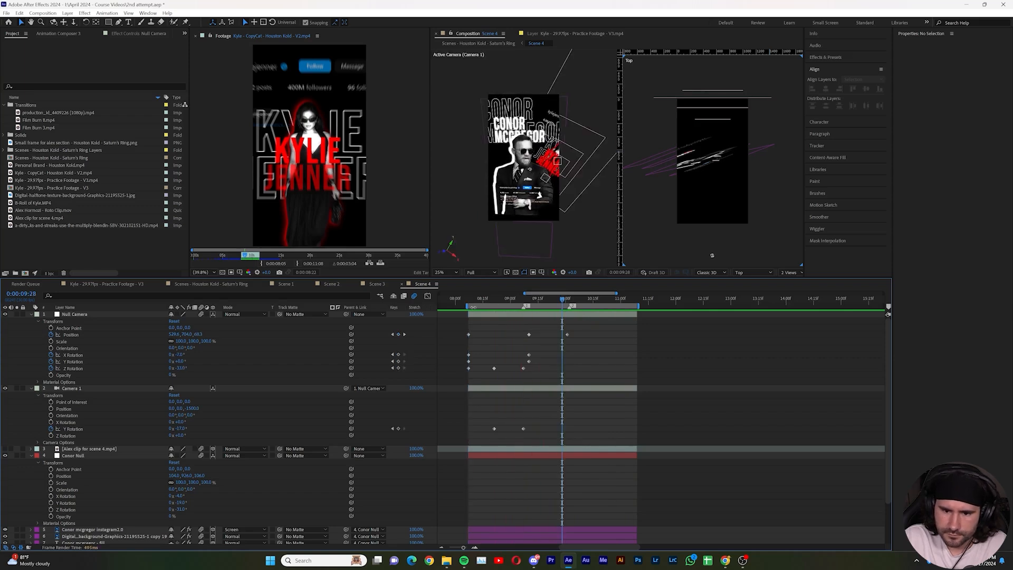
# - At 0:00:10:01, increase the Null Camera's X Rotation and move its position upward and back in Z
pyautogui.moveTo(471, 303); pyautogui.dragTo(534, 316)
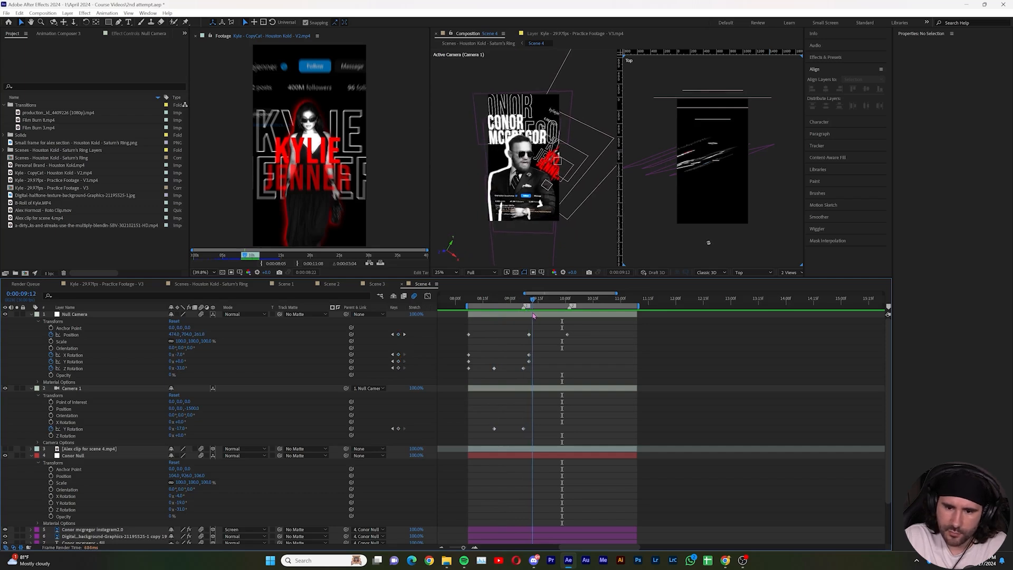
pyautogui.moveTo(533, 315); pyautogui.dragTo(568, 322)
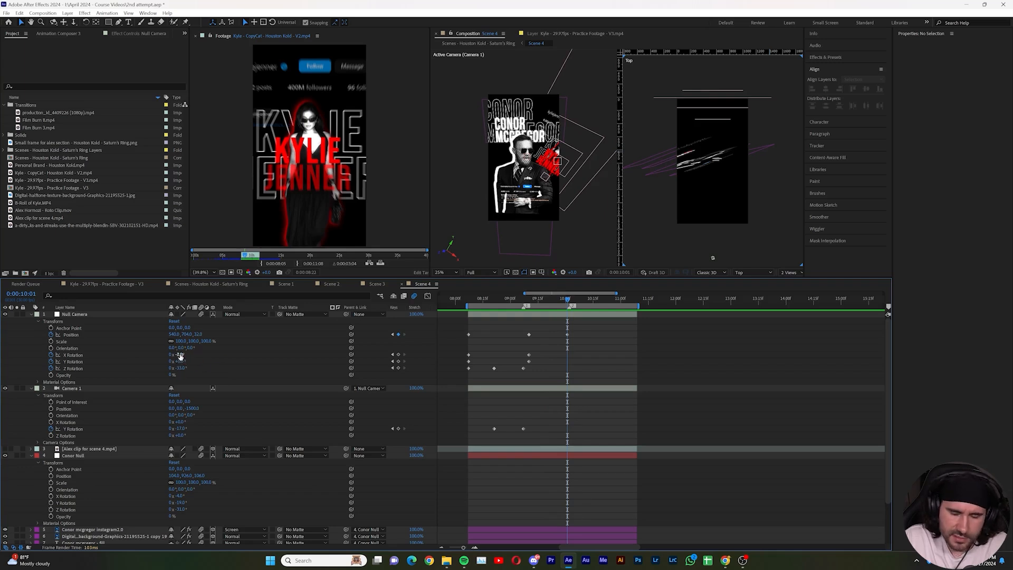
pyautogui.moveTo(179, 354); pyautogui.dragTo(187, 354)
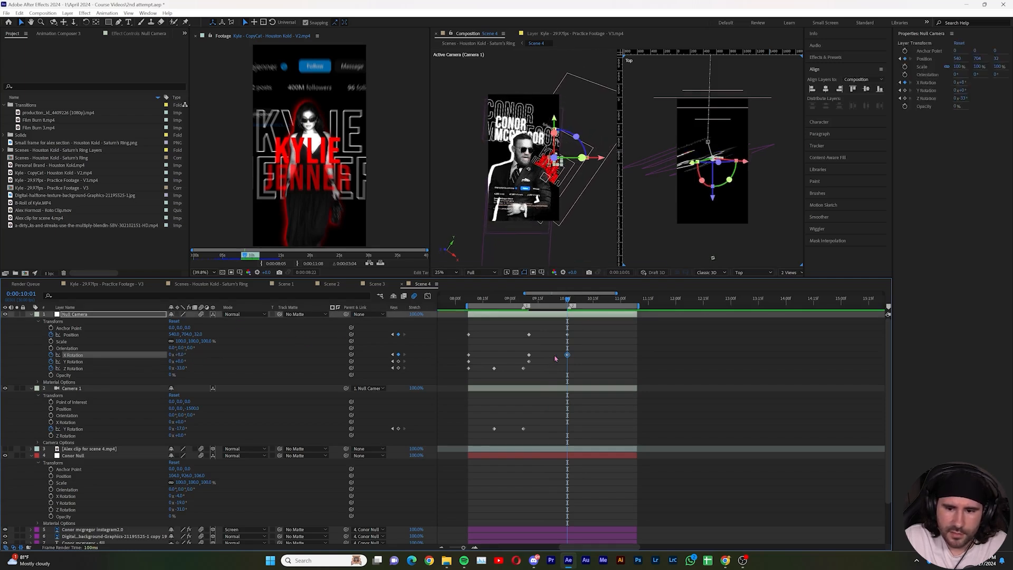
pyautogui.moveTo(198, 335); pyautogui.dragTo(110, 337)
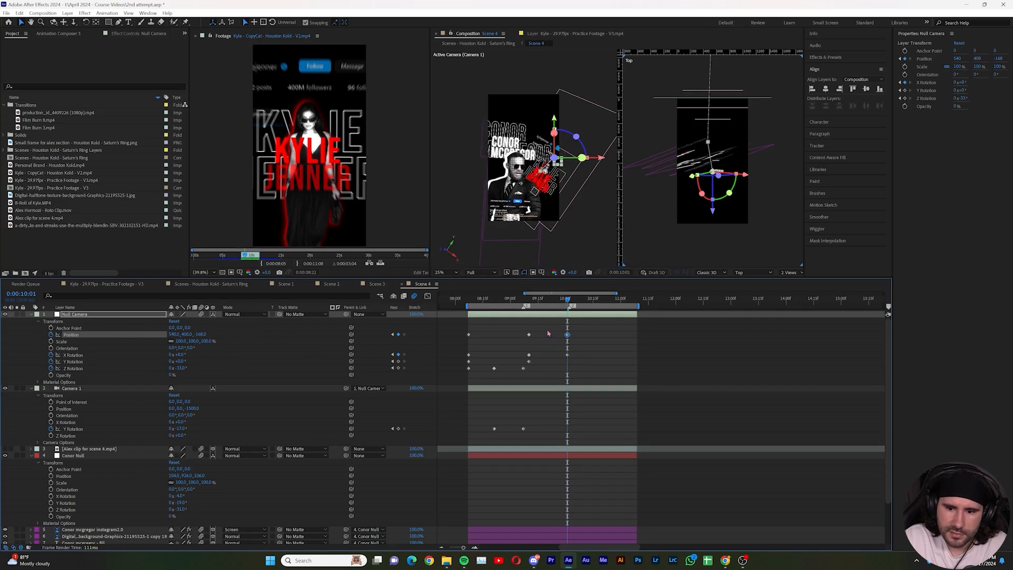
# - Move the Null Camera back in Z to about -546 at 0:00:10:01, then scrub through the move
pyautogui.moveTo(198, 334); pyautogui.dragTo(53, 334)
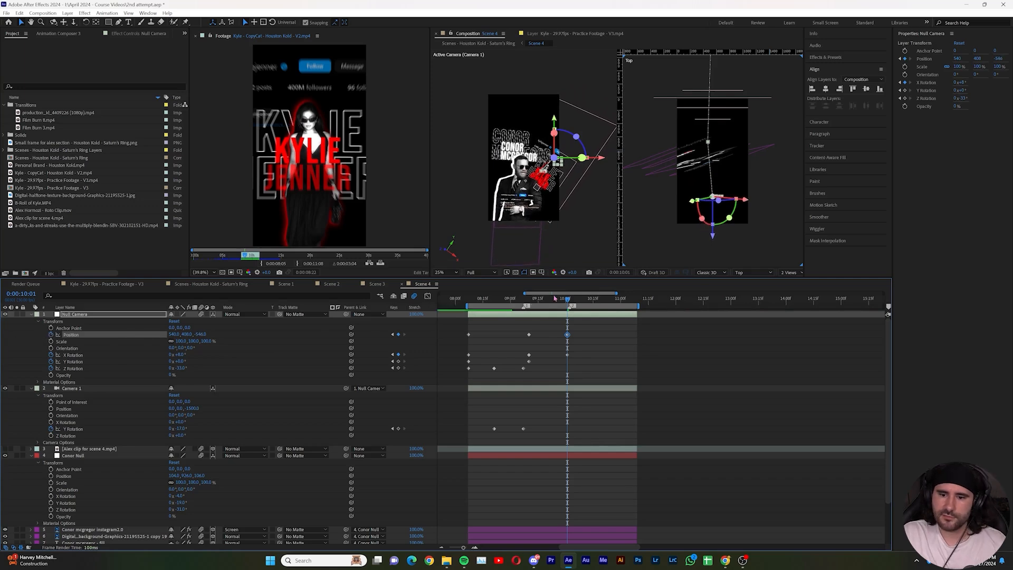
pyautogui.moveTo(519, 301); pyautogui.dragTo(496, 302)
# - Apply Easy Ease to all Null Camera keyframes and Camera 1's Y Rotation keyframes, and preview the camera move
pyautogui.moveTo(592, 323); pyautogui.dragTo(455, 381)
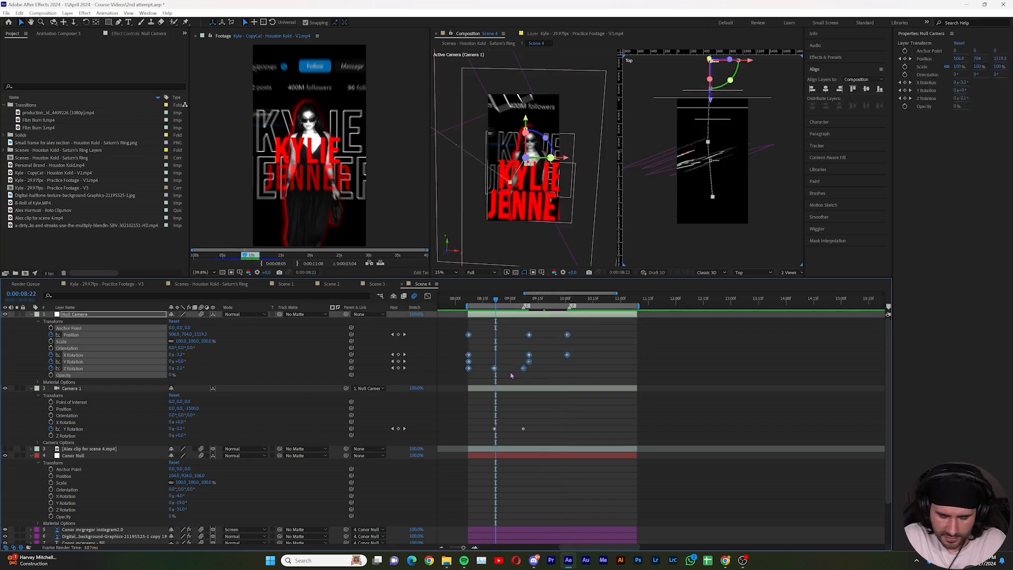
pyautogui.press('F9')
pyautogui.moveTo(544, 414); pyautogui.dragTo(471, 438)
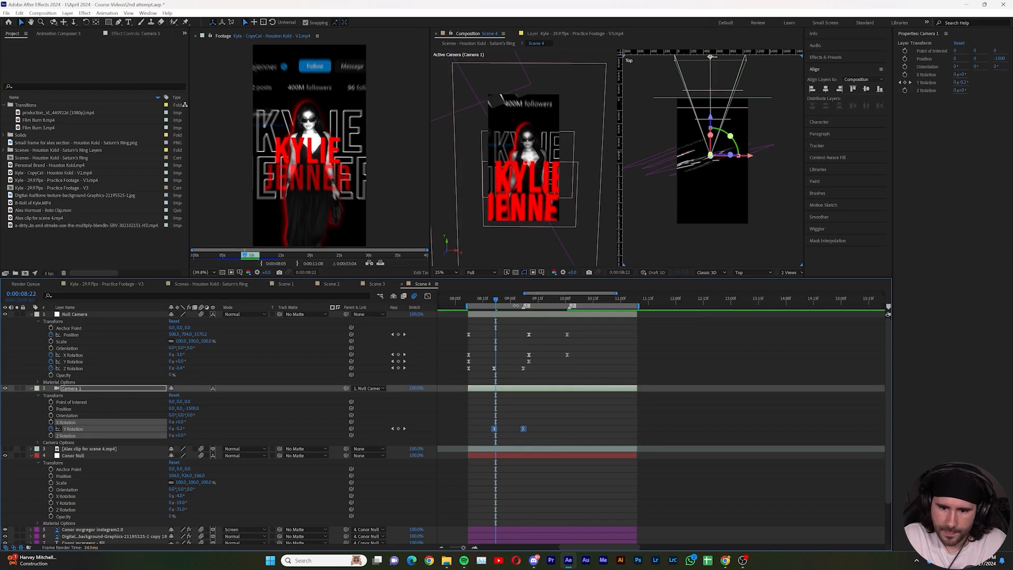
pyautogui.press('space')
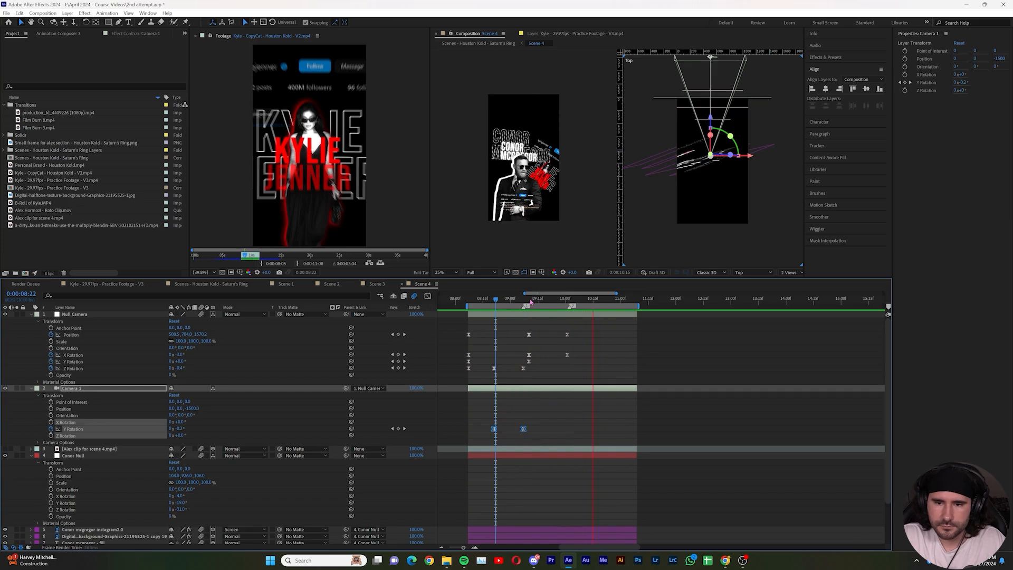
pyautogui.press('space')
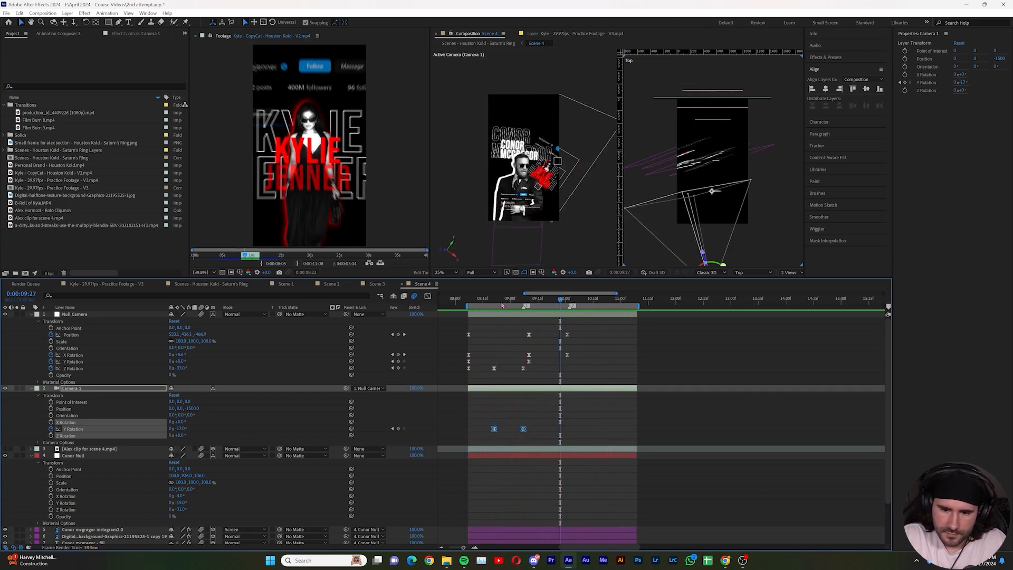
pyautogui.moveTo(500, 306); pyautogui.dragTo(549, 322)
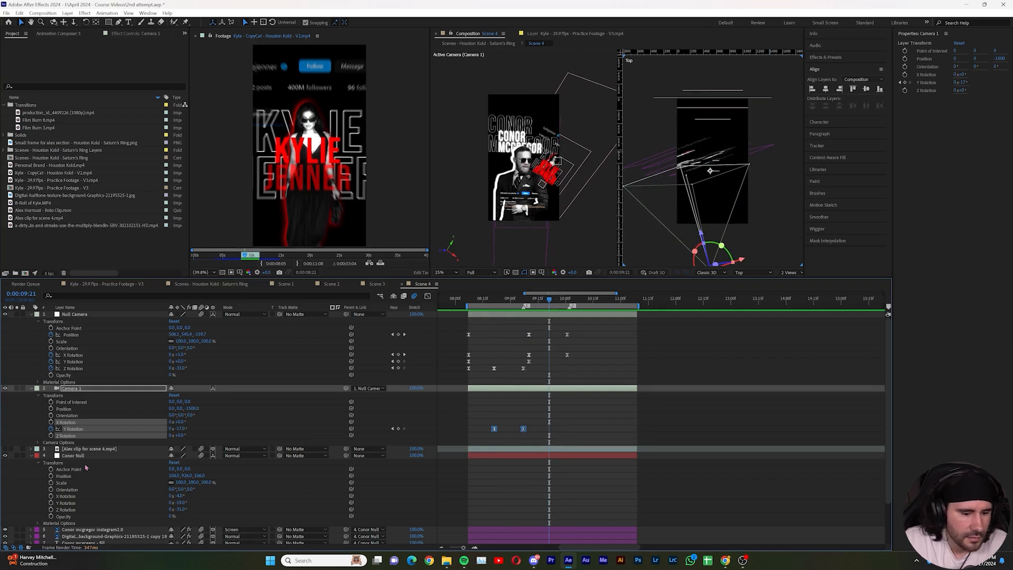
# - Make the Alex clip for scene 4 layer visible, lower the preview resolution to Quarter, and scrub through the camera move
pyautogui.click(5, 449)
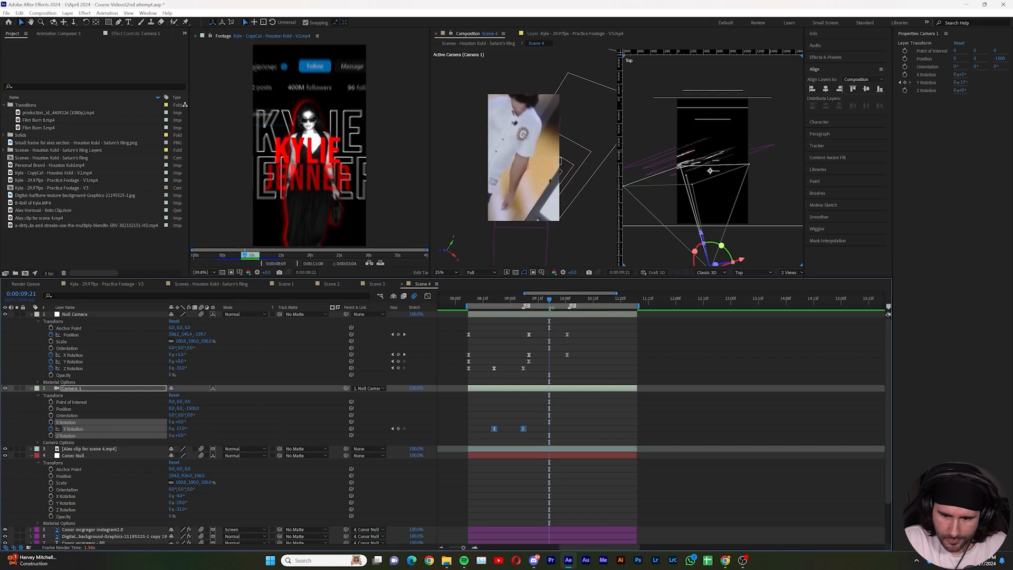
pyautogui.moveTo(549, 302); pyautogui.dragTo(545, 323)
pyautogui.click(477, 272)
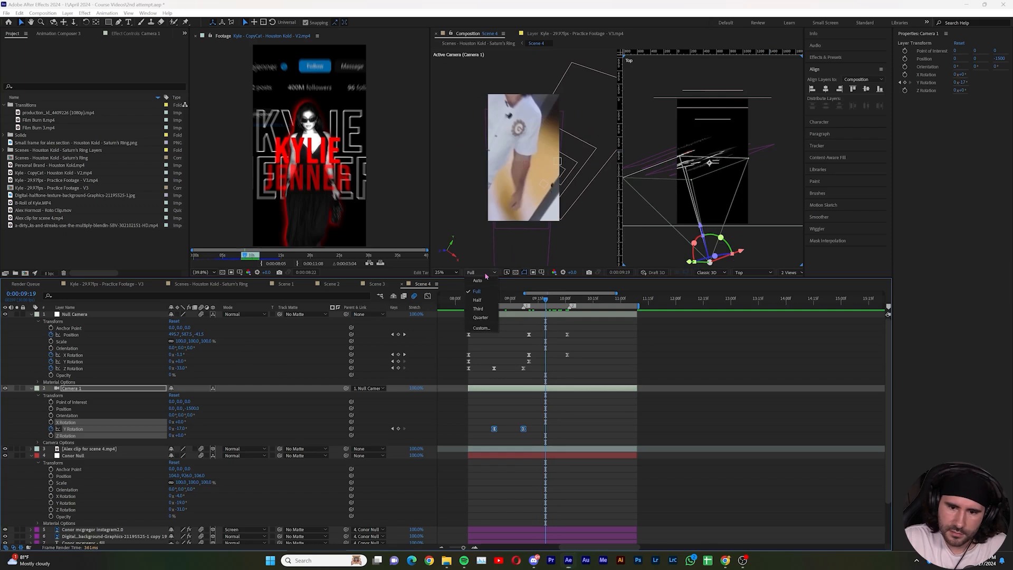
pyautogui.click(488, 318)
pyautogui.moveTo(546, 302); pyautogui.dragTo(520, 302)
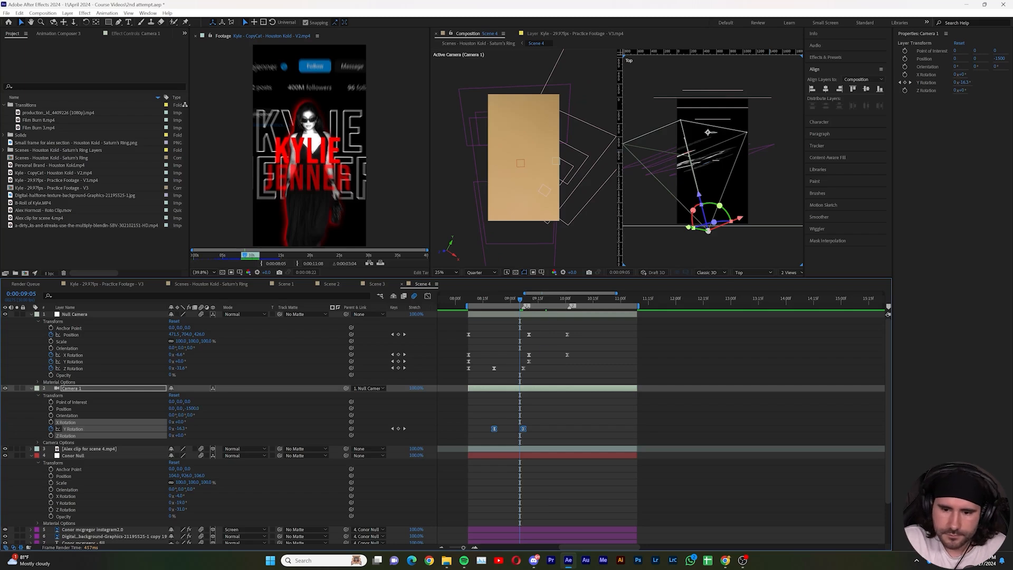
pyautogui.moveTo(521, 303); pyautogui.dragTo(569, 304)
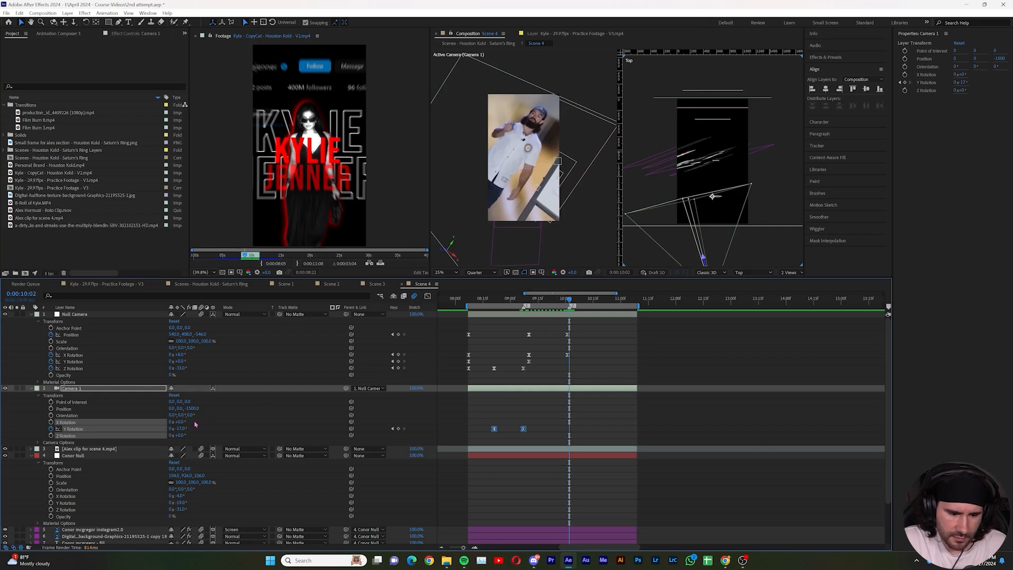
# - At 0:00:10:02, set the Alex clip layer's Z Rotation to -30° and shift its X position to 976
pyautogui.click(114, 450)
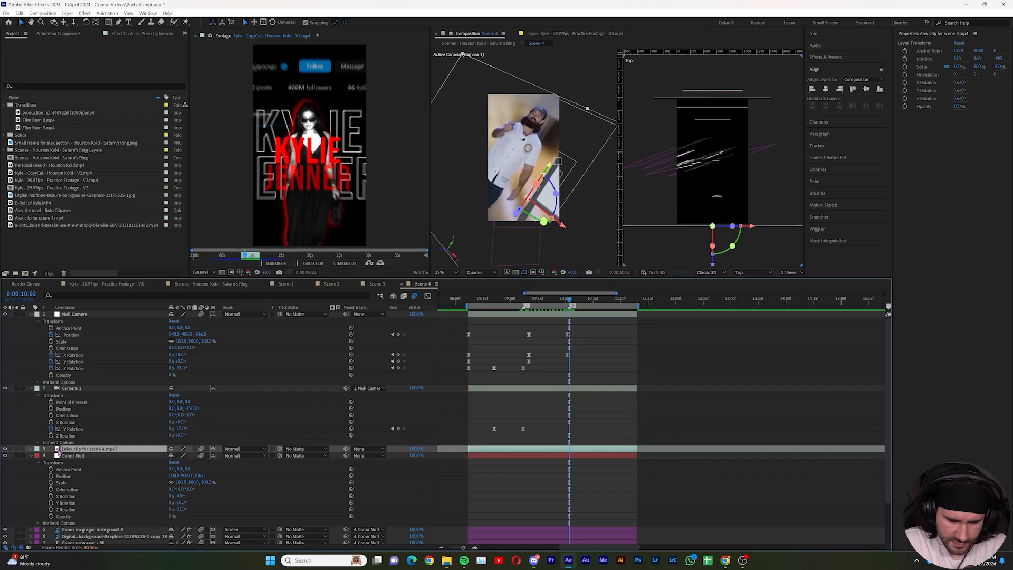
pyautogui.press('p')
pyautogui.click(31, 449)
pyautogui.click(30, 449)
pyautogui.moveTo(180, 503); pyautogui.dragTo(324, 447)
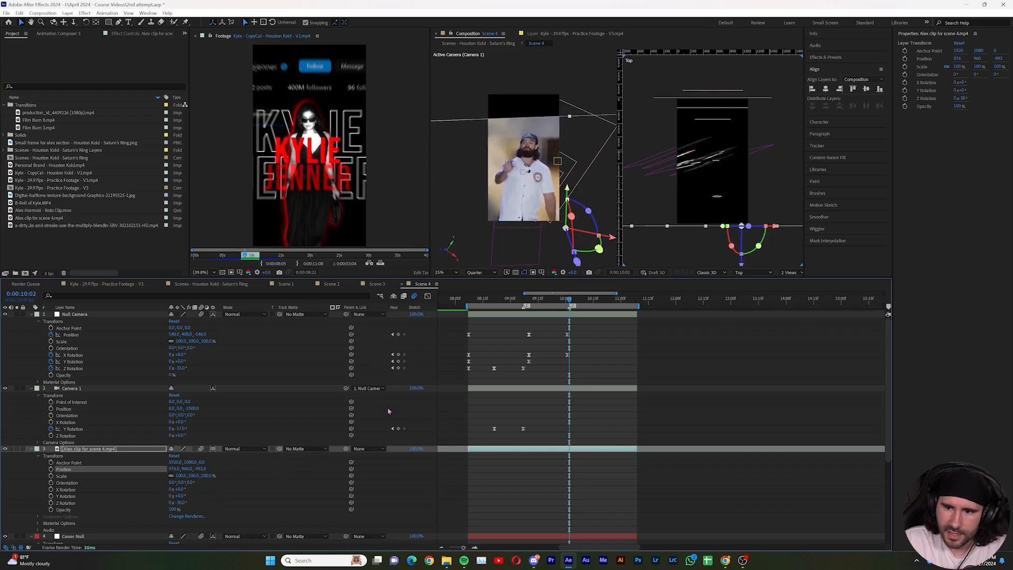
pyautogui.click(108, 389)
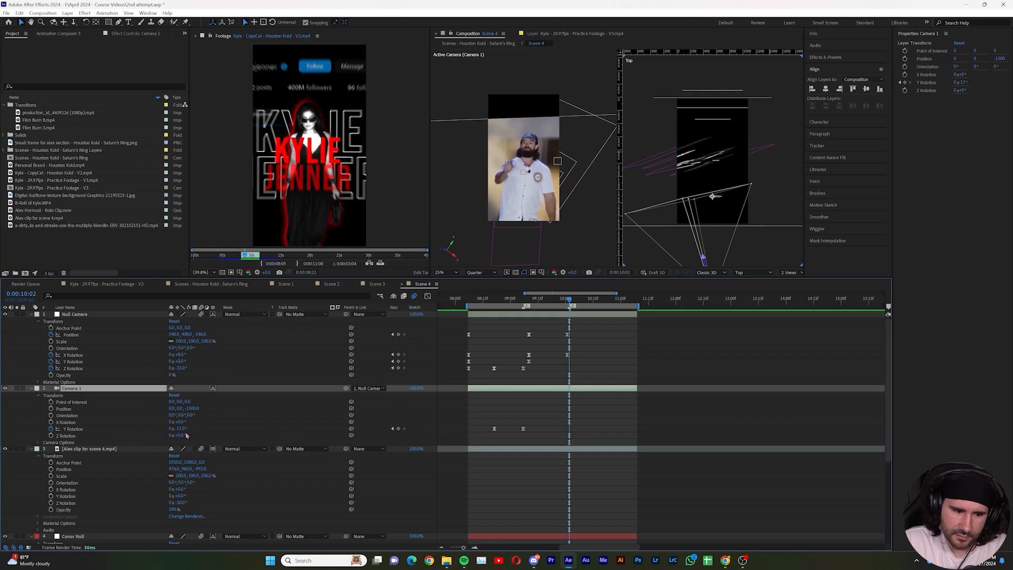
pyautogui.moveTo(180, 429); pyautogui.dragTo(188, 429)
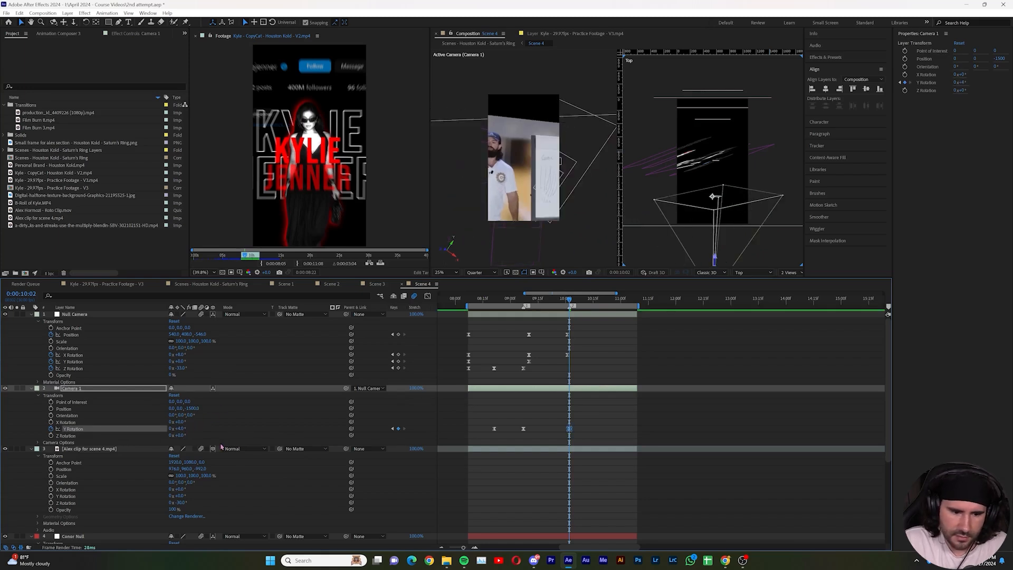
pyautogui.hotkey('ctrl', 'z')
# - Set the Alex clip layer's Y Rotation to -17° to match Camera 1's angle
pyautogui.click(31, 389)
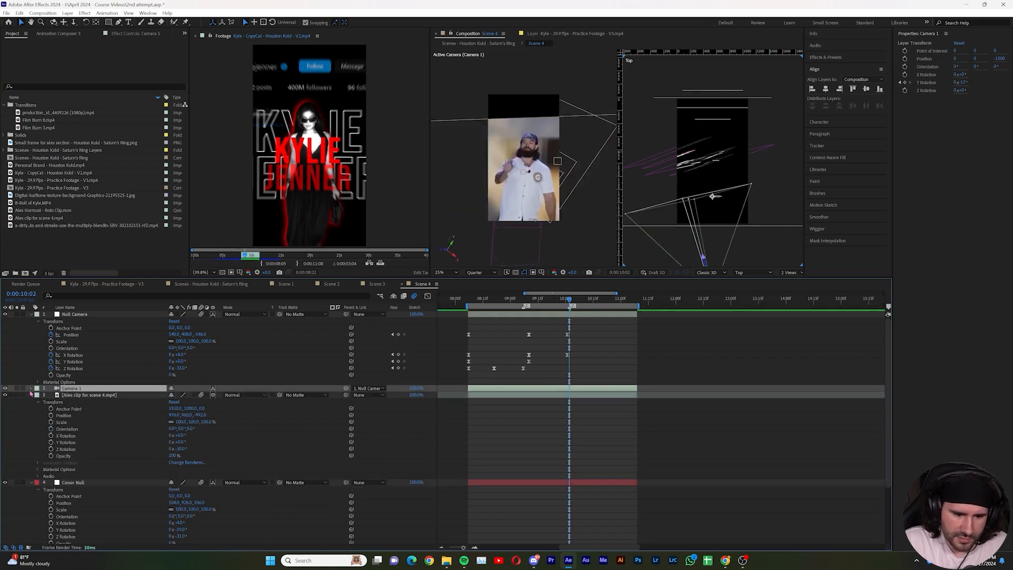
pyautogui.moveTo(181, 444); pyautogui.dragTo(171, 441)
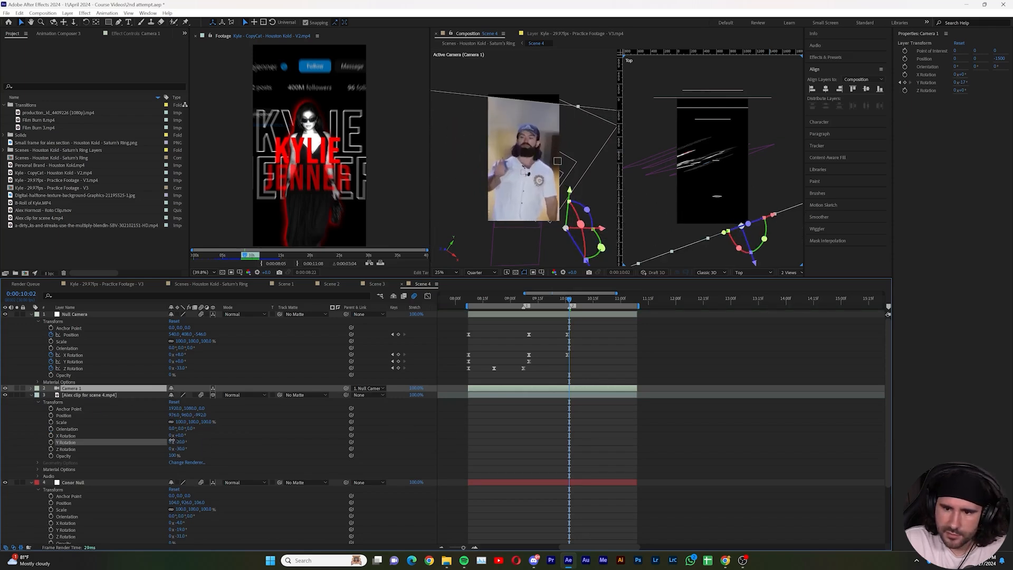
pyautogui.click(108, 390)
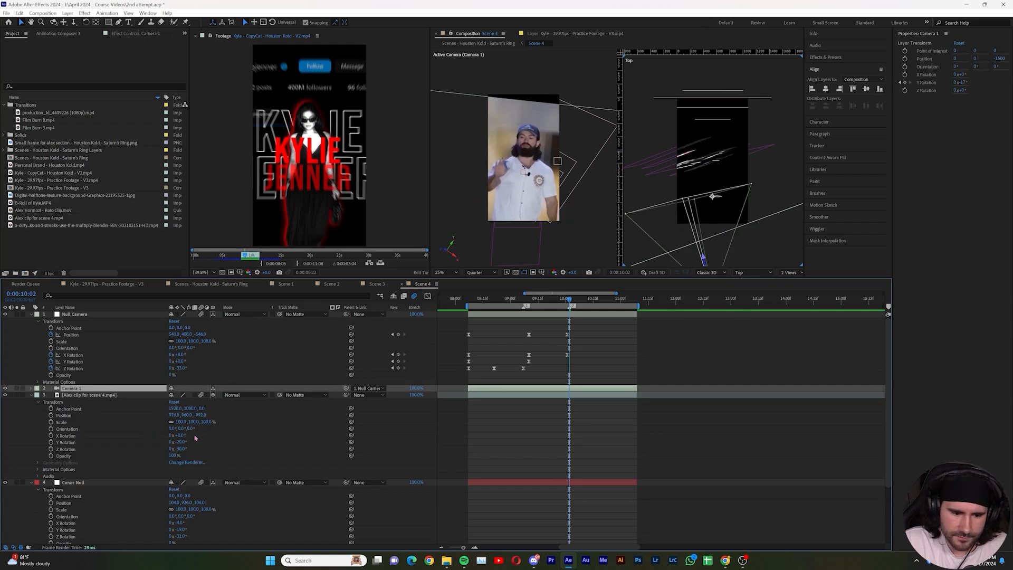
pyautogui.moveTo(183, 443); pyautogui.dragTo(186, 444)
pyautogui.click(179, 442)
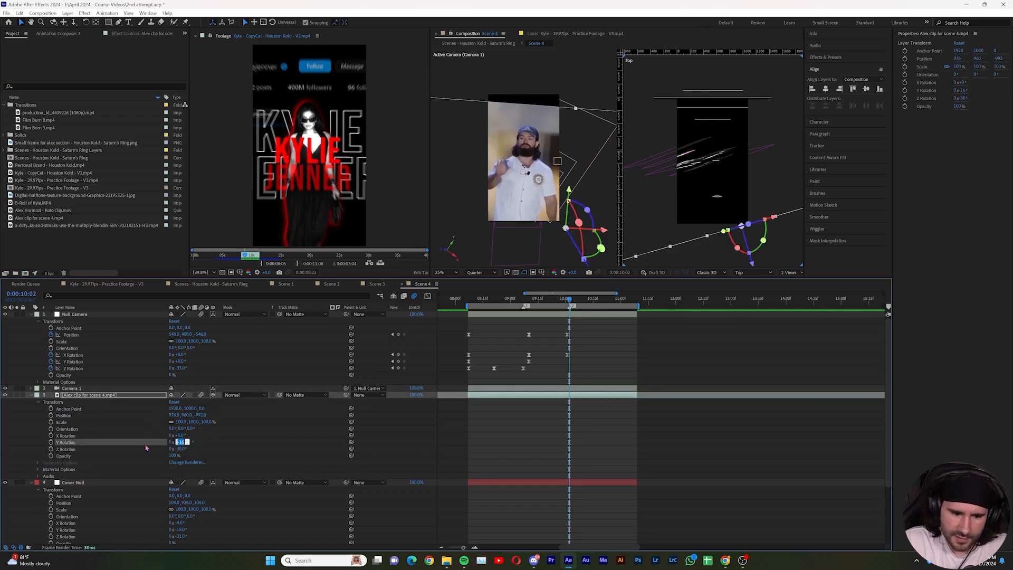
pyautogui.write('-17')
pyautogui.press('Return')
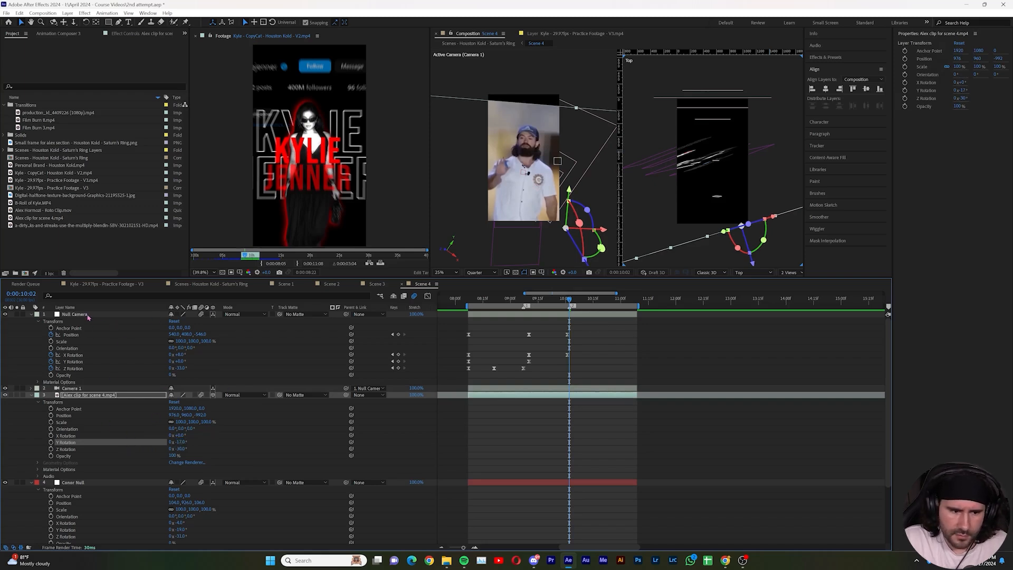
# - Move the Alex clip away from the camera to about Z -301, then shift it to about X 459, Y 346
pyautogui.click(73, 389)
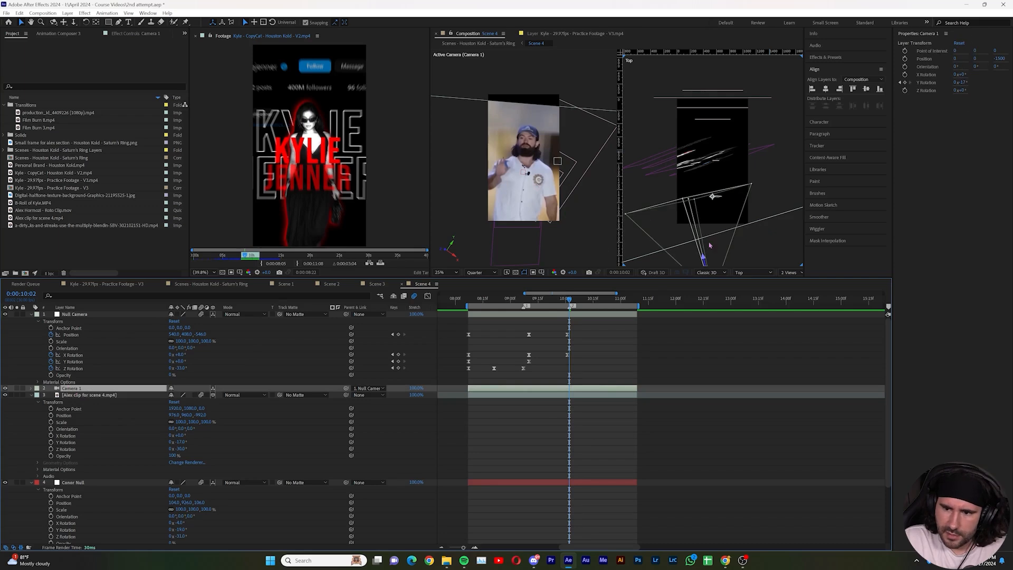
pyautogui.click(125, 397)
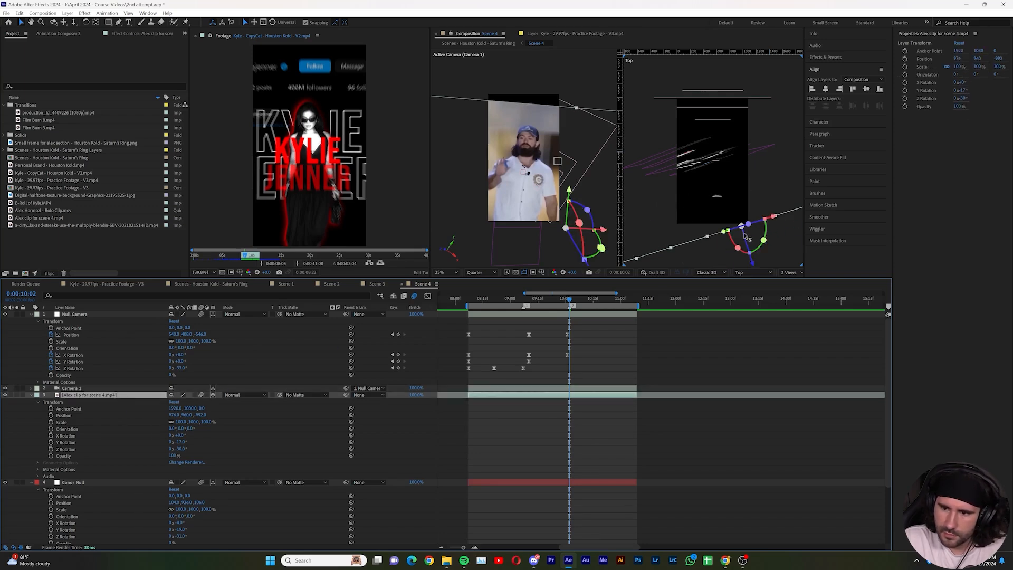
pyautogui.moveTo(753, 265); pyautogui.dragTo(728, 223)
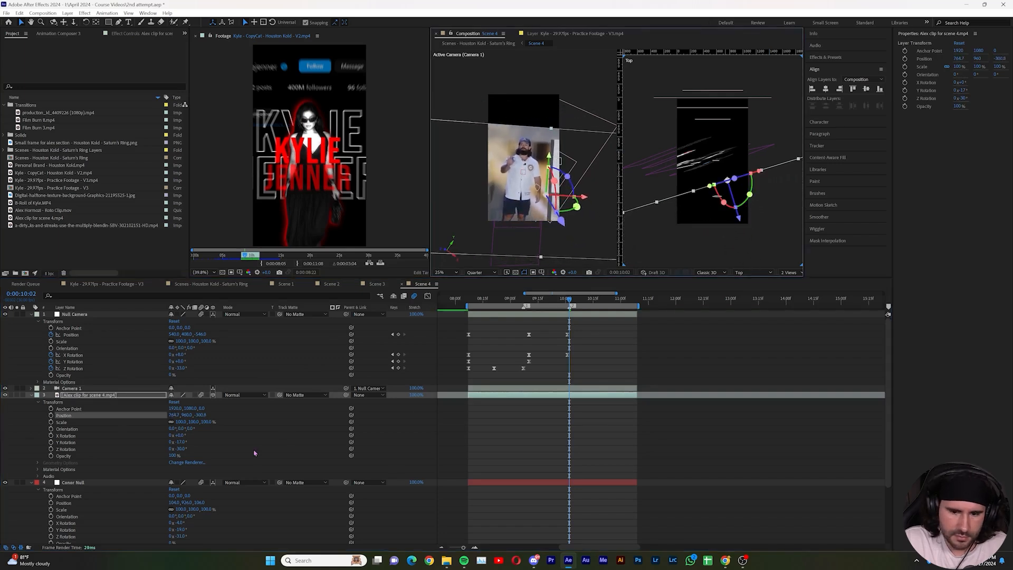
pyautogui.click(92, 388)
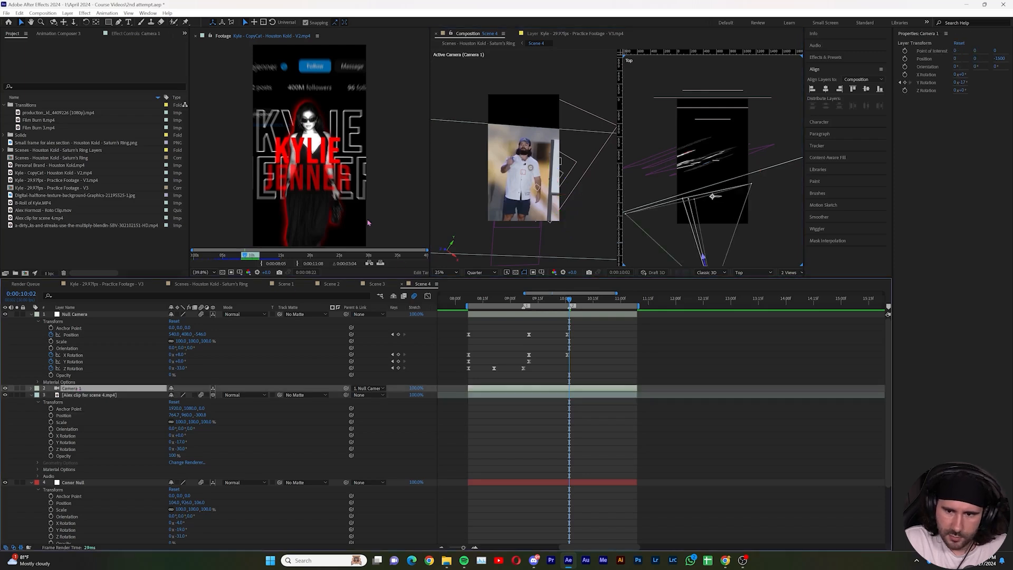
pyautogui.moveTo(187, 416); pyautogui.dragTo(102, 416)
pyautogui.moveTo(174, 415); pyautogui.dragTo(73, 417)
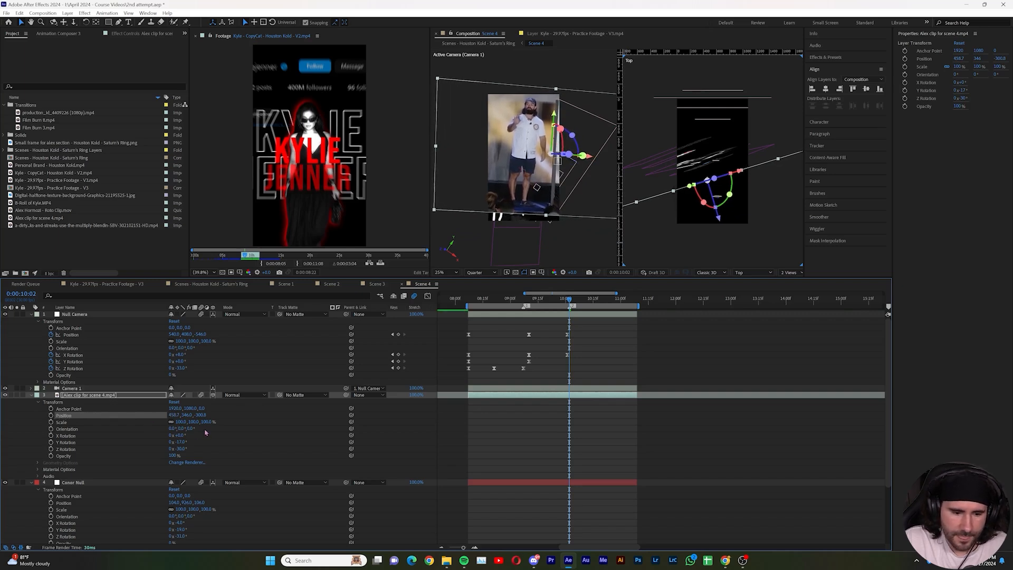
# - Scale the Alex clip layer up to 144% and set its Z Rotation to -35°
pyautogui.press('s')
pyautogui.moveTo(175, 401); pyautogui.dragTo(198, 401)
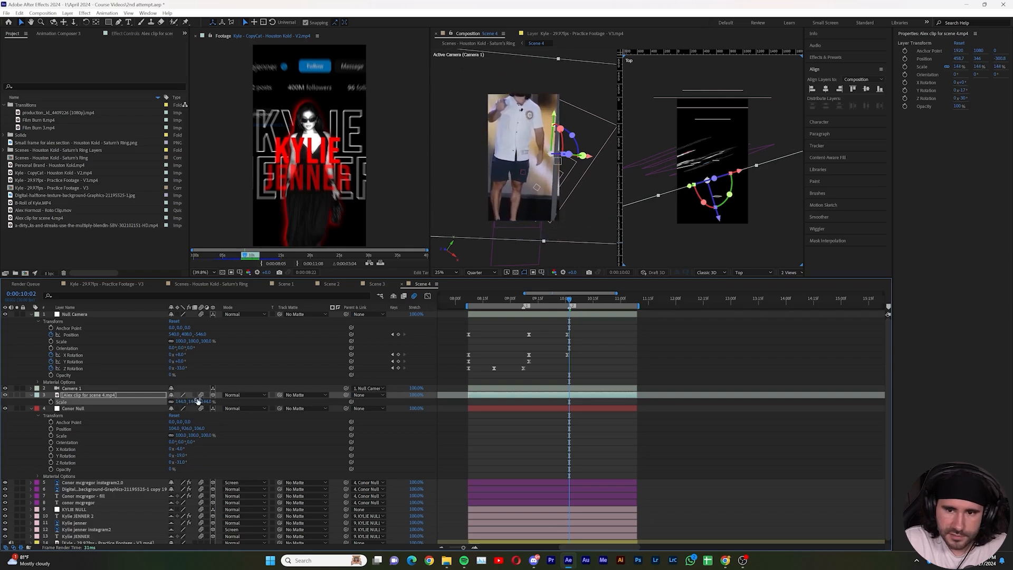
pyautogui.moveTo(181, 462); pyautogui.dragTo(180, 462)
pyautogui.hotkey('ctrl', 'z')
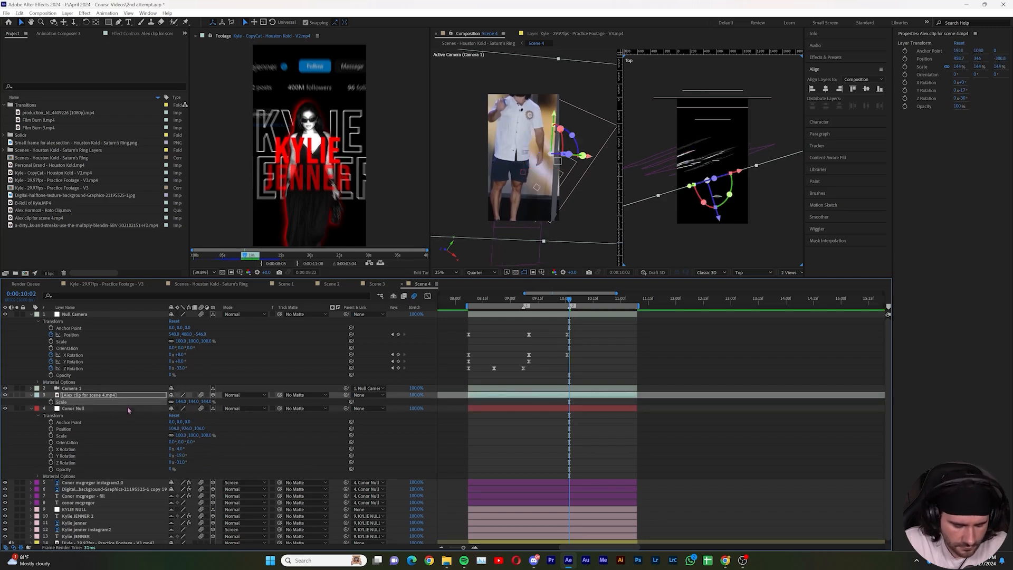
pyautogui.click(31, 395)
pyautogui.moveTo(180, 448); pyautogui.dragTo(179, 448)
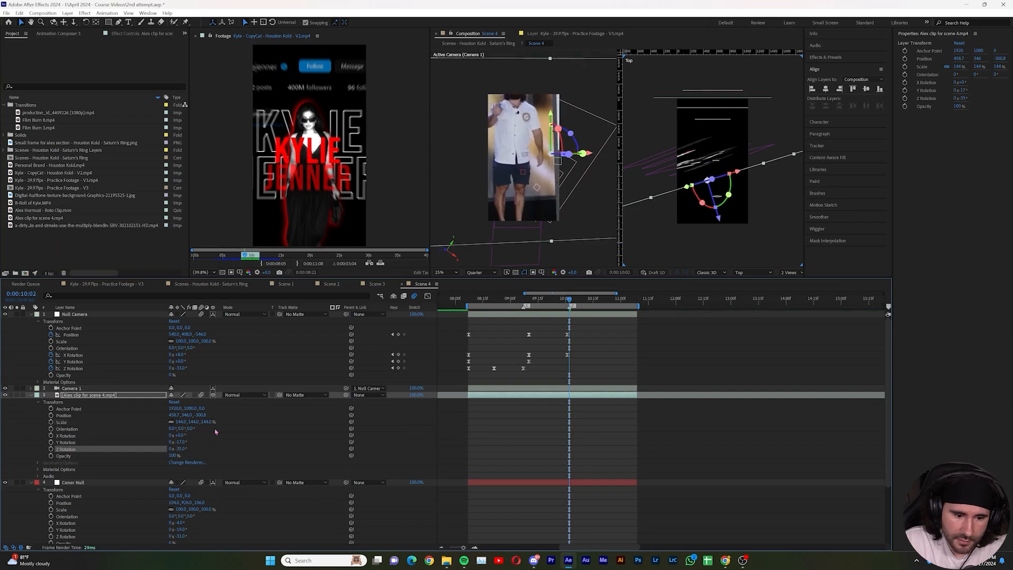
# - Reposition the Alex clip to about X 905, Y 757 so the man fills the camera frame
pyautogui.moveTo(188, 416); pyautogui.dragTo(422, 358)
pyautogui.moveTo(176, 415); pyautogui.dragTo(330, 396)
pyautogui.moveTo(184, 415); pyautogui.dragTo(174, 415)
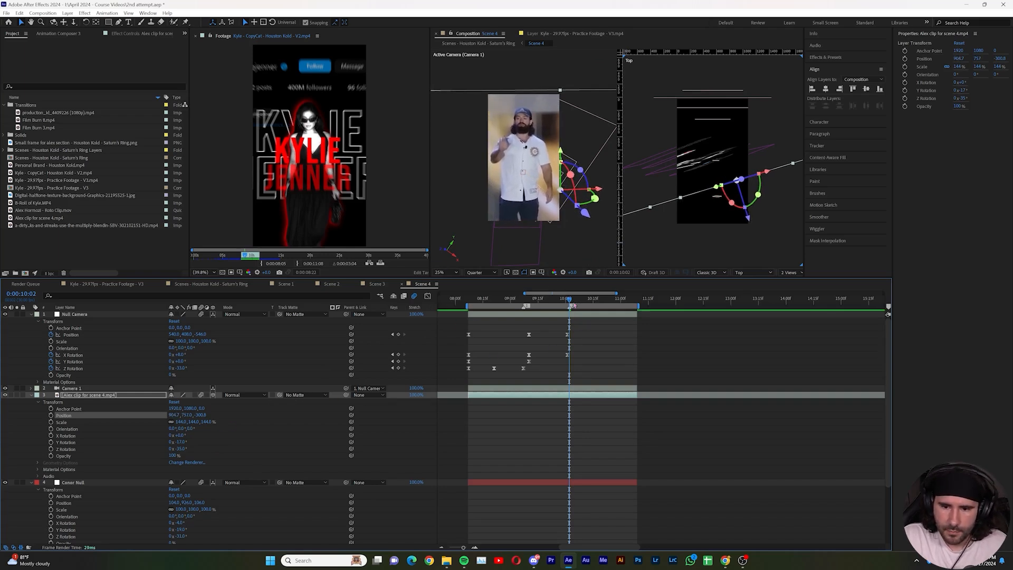
# - Add an Opacity keyframe of 0% to the Alex clip layer at 0:00:09:22
pyautogui.moveTo(552, 308)
pyautogui.mouseDown()
pyautogui.moveTo(566, 308)
pyautogui.moveTo(555, 308)
pyautogui.mouseUp()
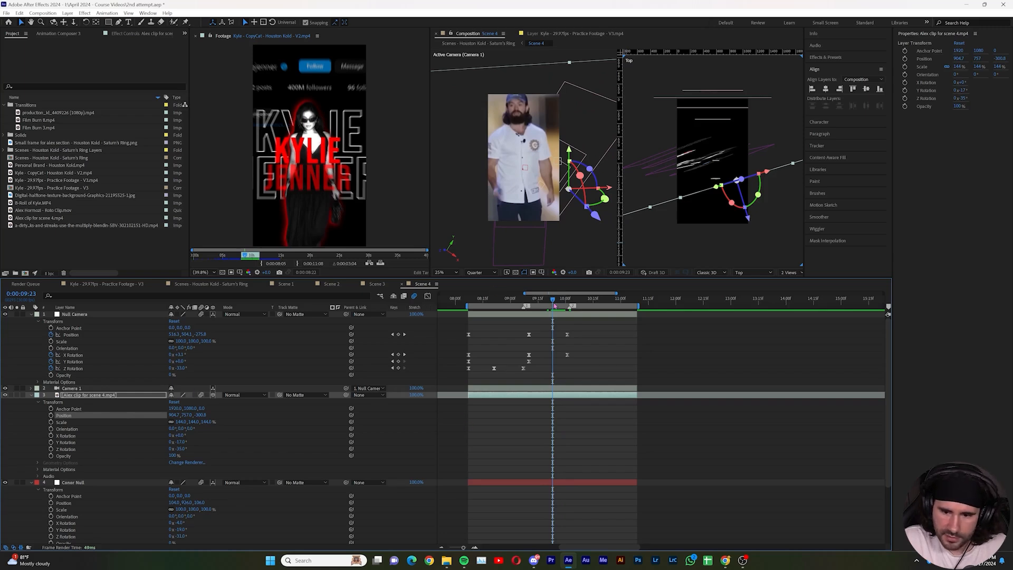
pyautogui.moveTo(553, 303)
pyautogui.mouseDown()
pyautogui.moveTo(571, 303)
pyautogui.moveTo(552, 306)
pyautogui.mouseUp()
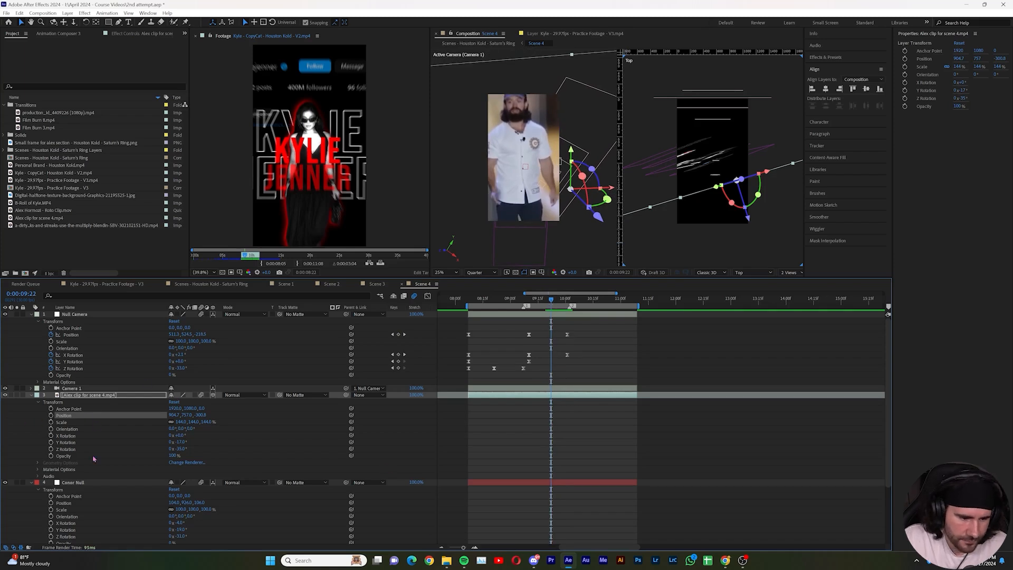
pyautogui.click(51, 456)
pyautogui.moveTo(171, 455); pyautogui.dragTo(87, 458)
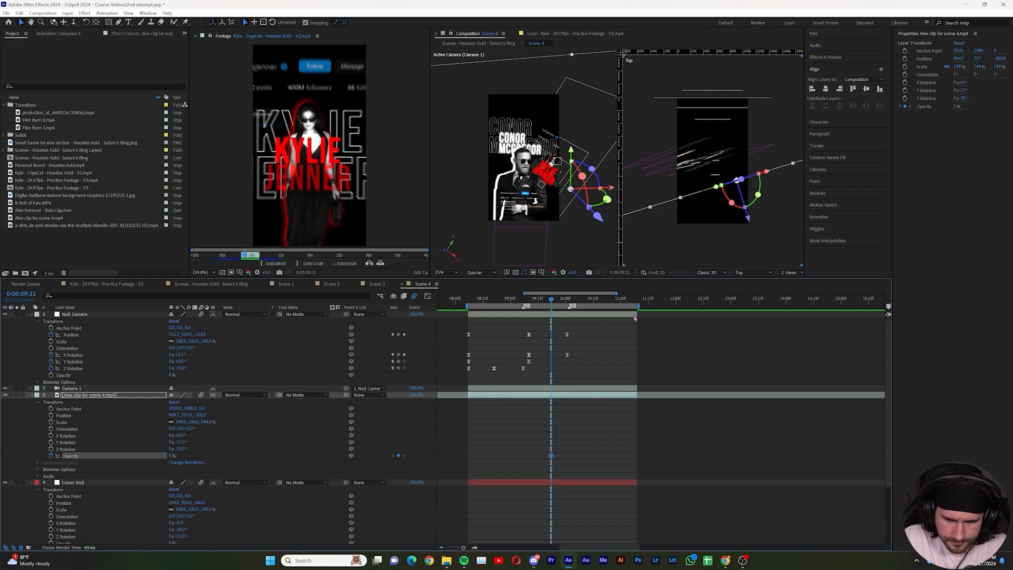
# - Add an Opacity keyframe of 100% to the Alex clip layer at 0:00:10:01
pyautogui.press('pagedown')
pyautogui.press('pagedown')
pyautogui.press('pagedown')
pyautogui.press('pagedown')
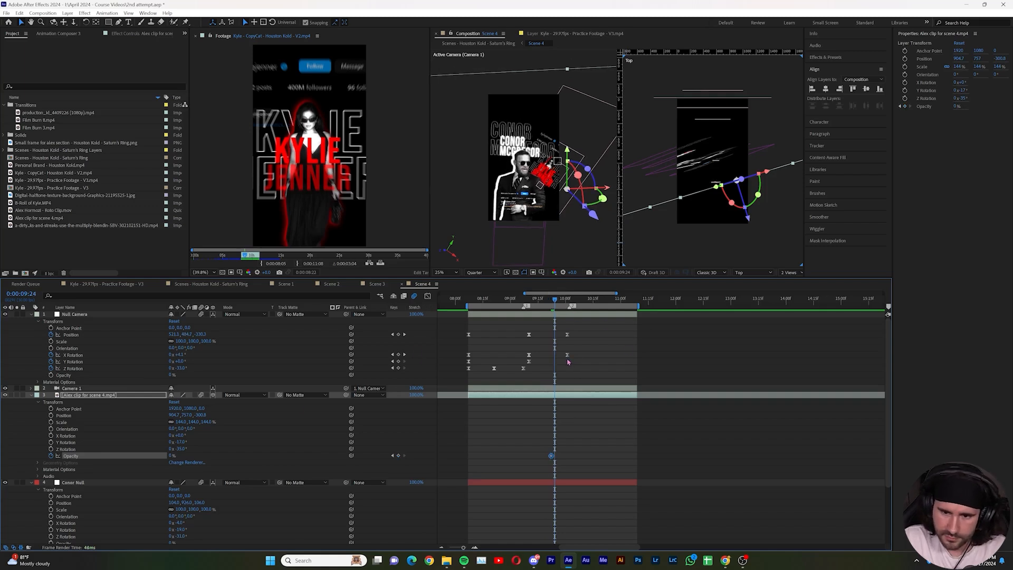
pyautogui.press('pagedown')
pyautogui.press('pagedown')
pyautogui.press('pagedown')
pyautogui.press('pagedown')
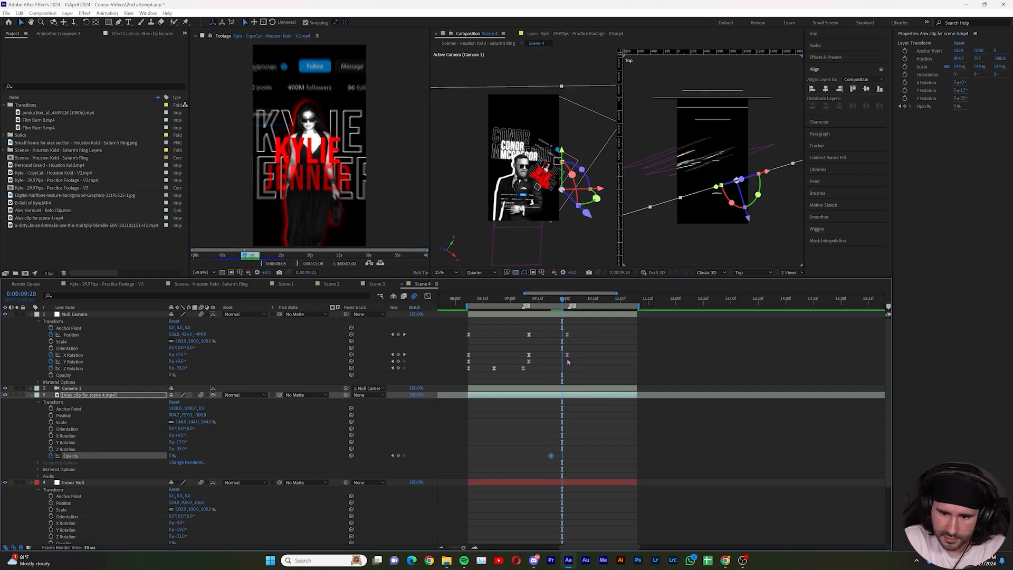
pyautogui.press('pagedown')
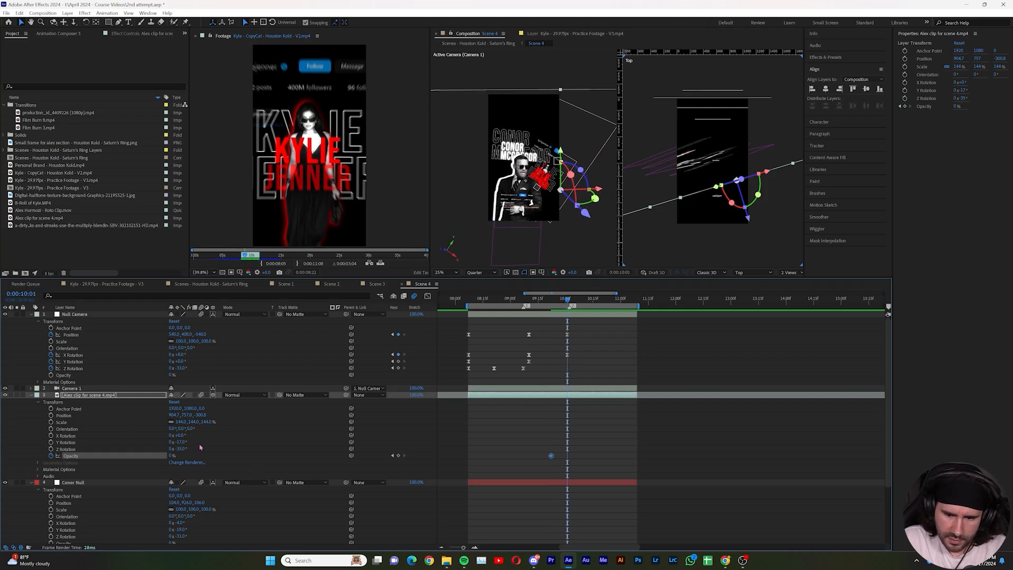
pyautogui.click(171, 456)
pyautogui.write('100')
pyautogui.press('Return')
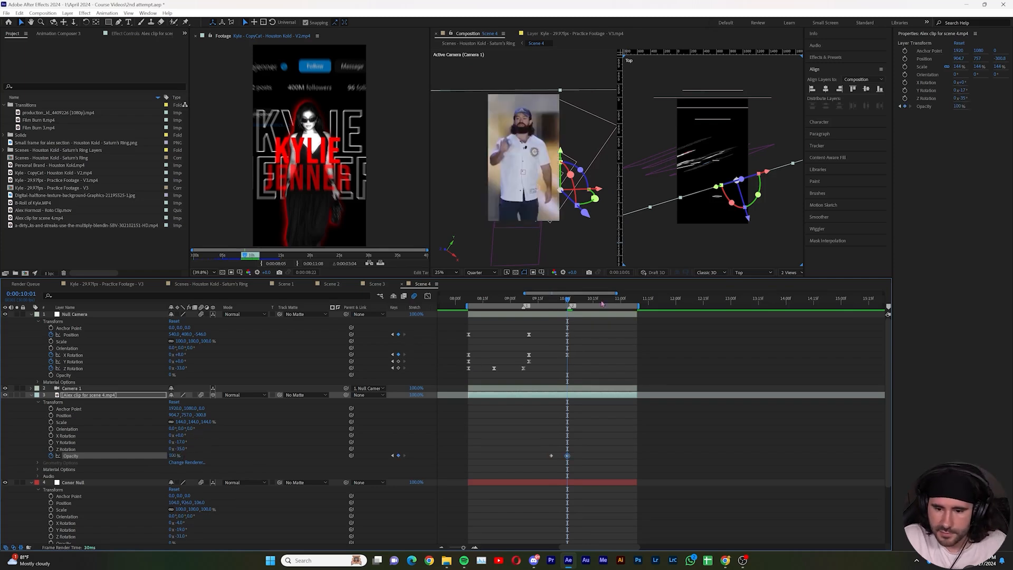
# - Preview the Scene 4 camera animation and compare its Conor McGregor section with the reference footage
pyautogui.moveTo(575, 452); pyautogui.dragTo(543, 464)
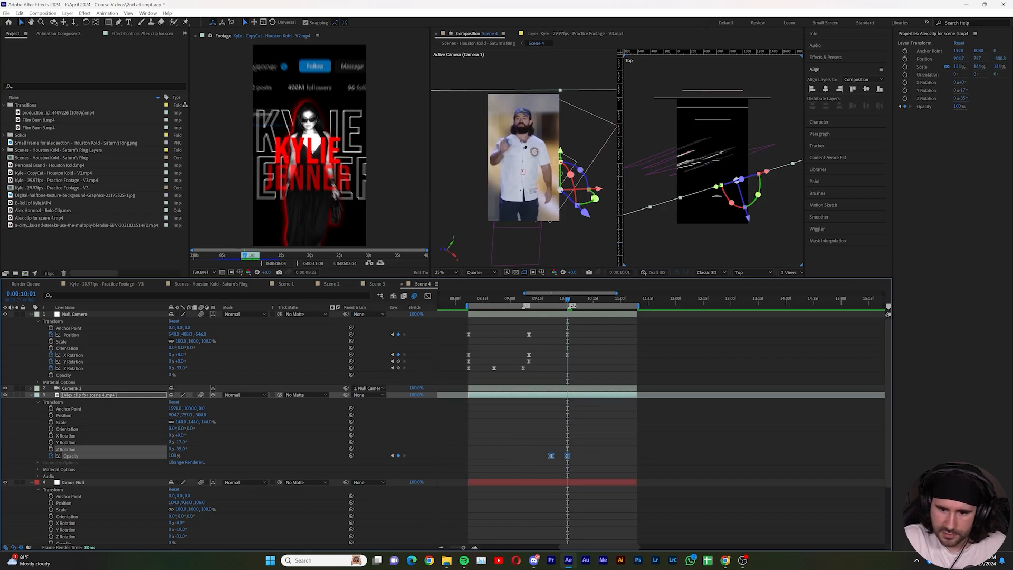
pyautogui.click(626, 359)
pyautogui.press('space')
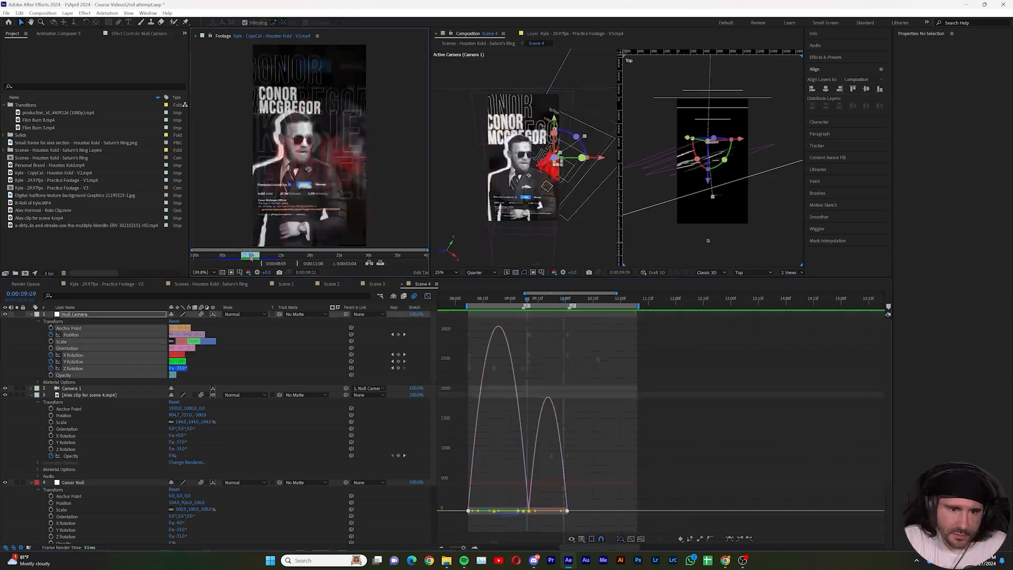
pyautogui.moveTo(251, 257); pyautogui.dragTo(252, 257)
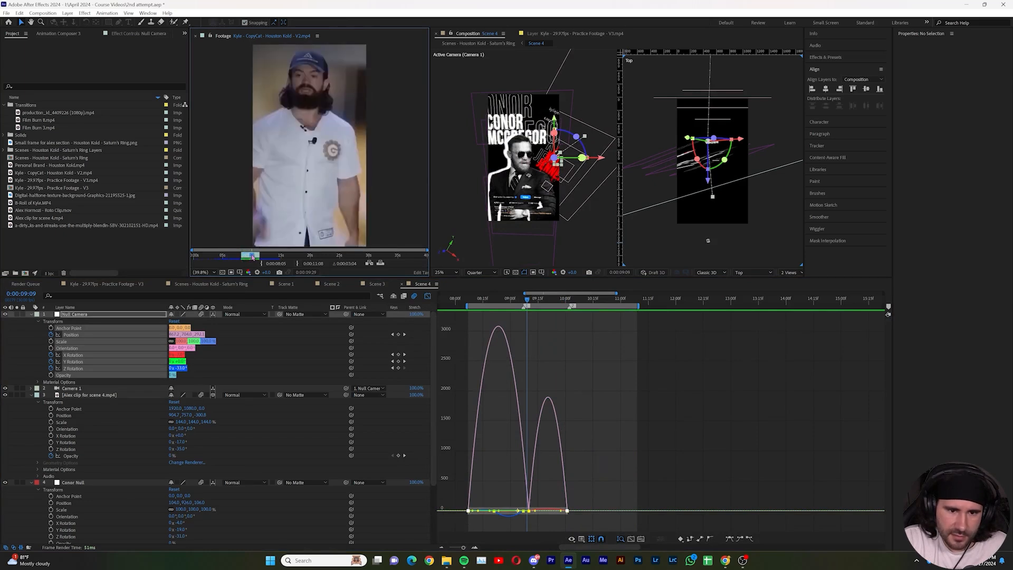
pyautogui.moveTo(528, 300); pyautogui.dragTo(533, 301)
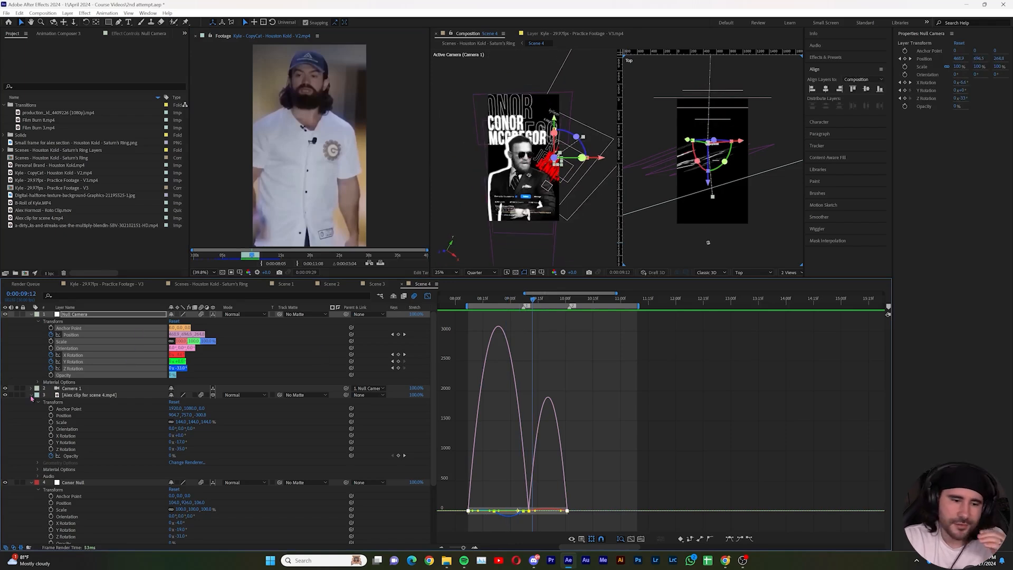
# - Collapse the properties of the Null Camera, Alex clip and Conor Null layers in the Scene 4 timeline
pyautogui.click(32, 315)
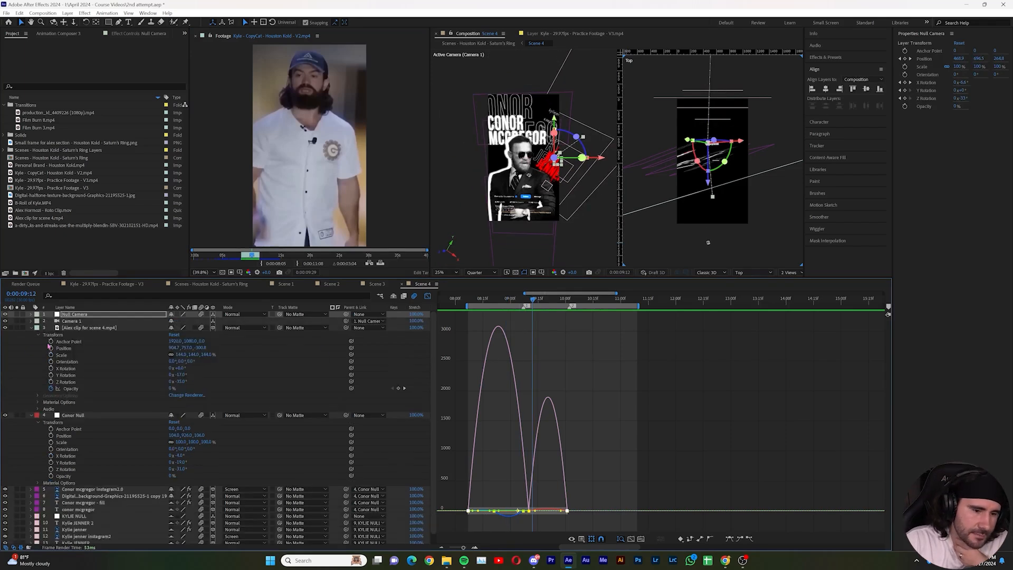
pyautogui.click(31, 328)
pyautogui.click(31, 335)
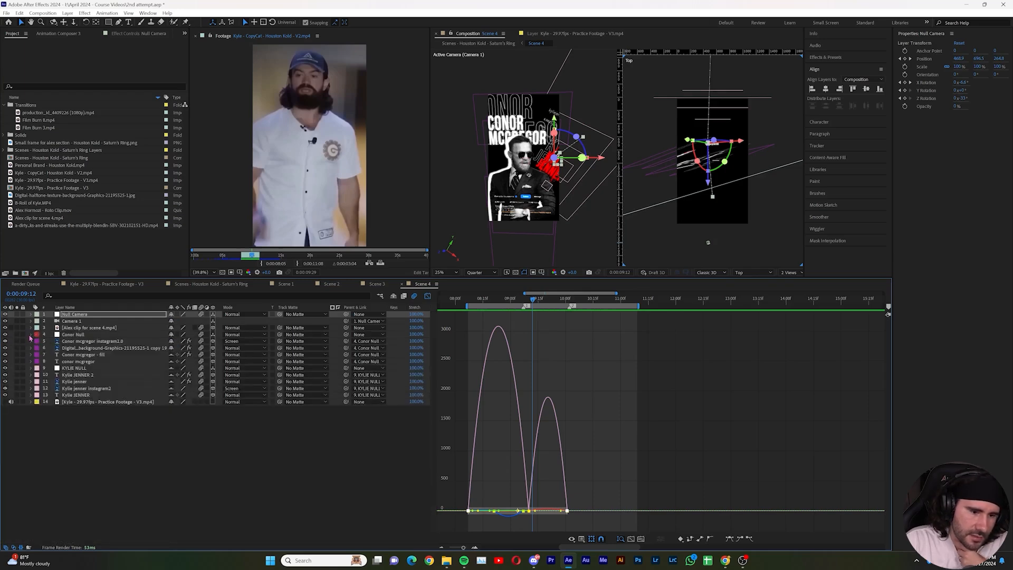
# - Add a new adjustment layer above all layers in Scene 4
pyautogui.click(210, 440)
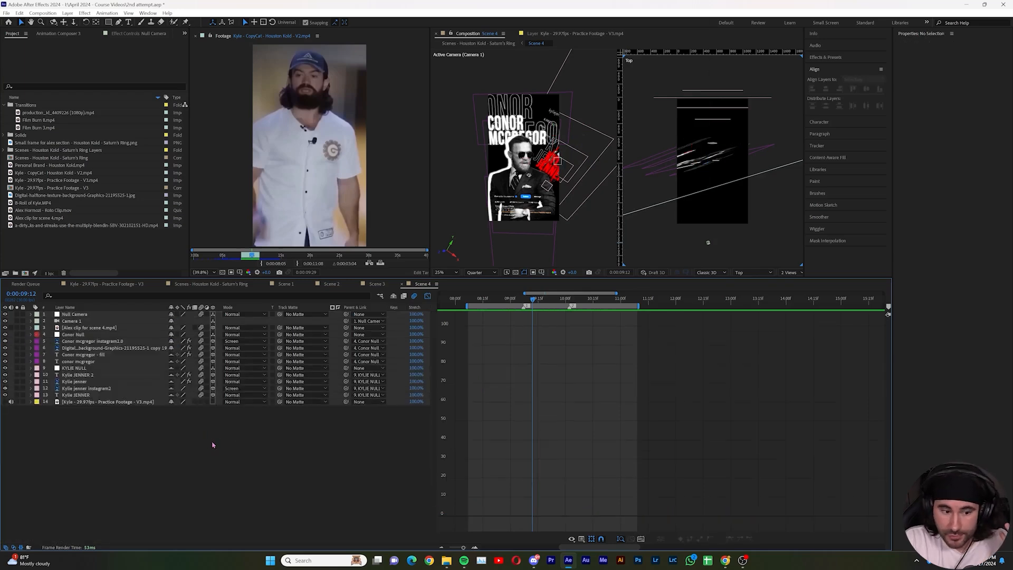
pyautogui.rightClick(212, 427)
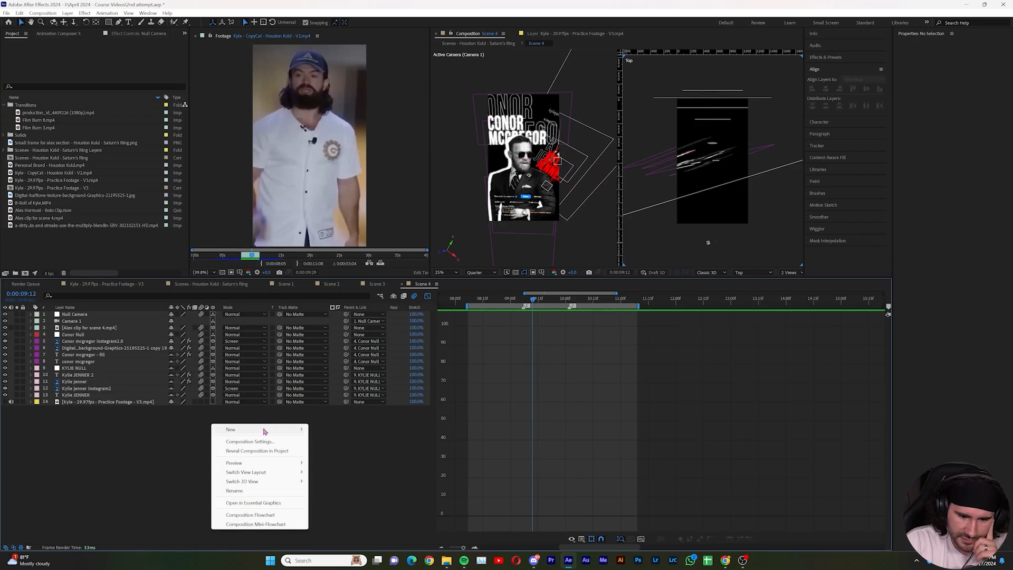
pyautogui.moveTo(266, 429)
pyautogui.click(340, 498)
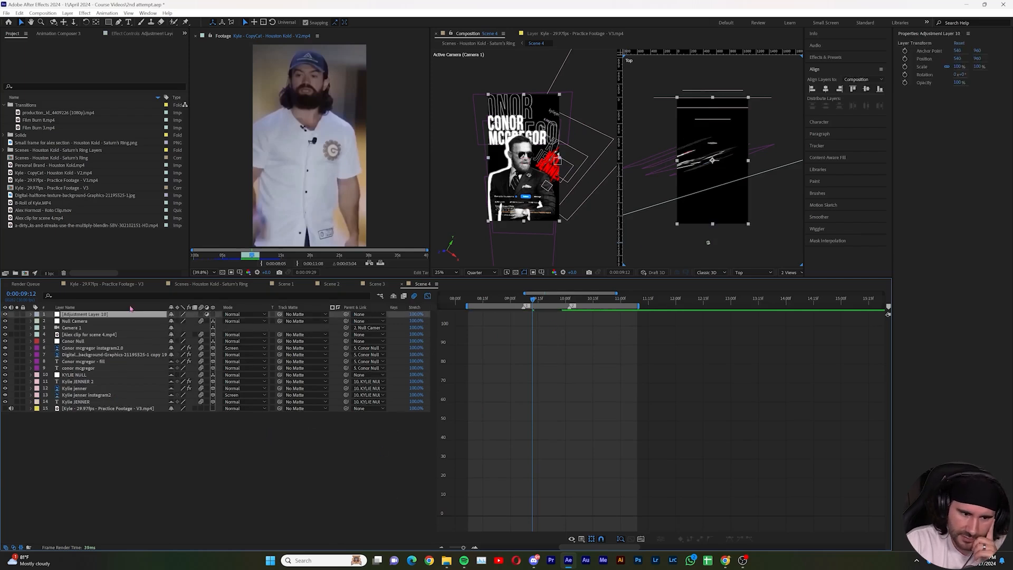
# - Apply the Posterize Time effect to the new adjustment layer and set its Frame Rate to 16
pyautogui.click(826, 57)
pyautogui.click(830, 67)
pyautogui.write('glow')
pyautogui.click(881, 67)
pyautogui.write('poster')
pyautogui.doubleClick(854, 118)
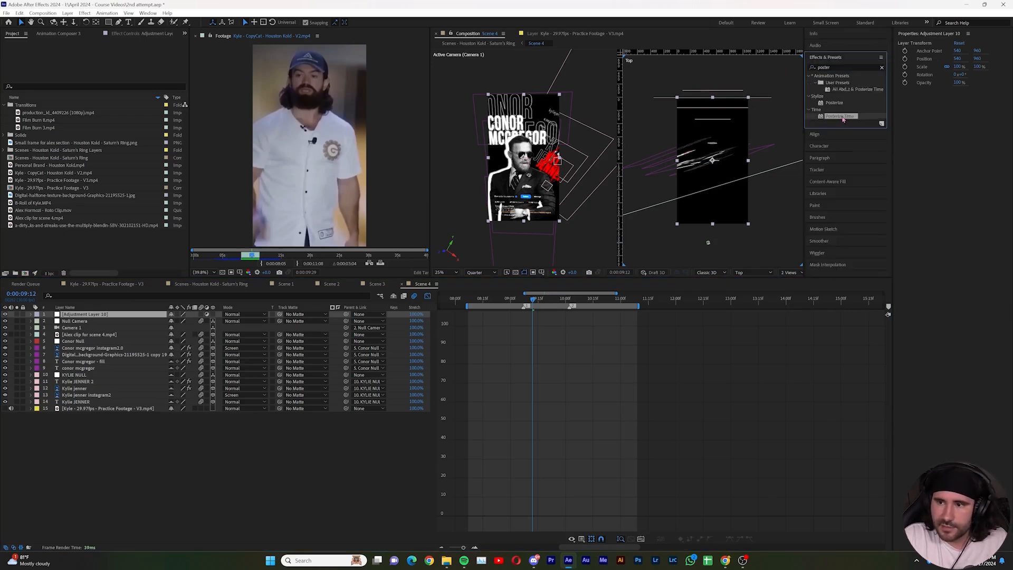
pyautogui.click(108, 56)
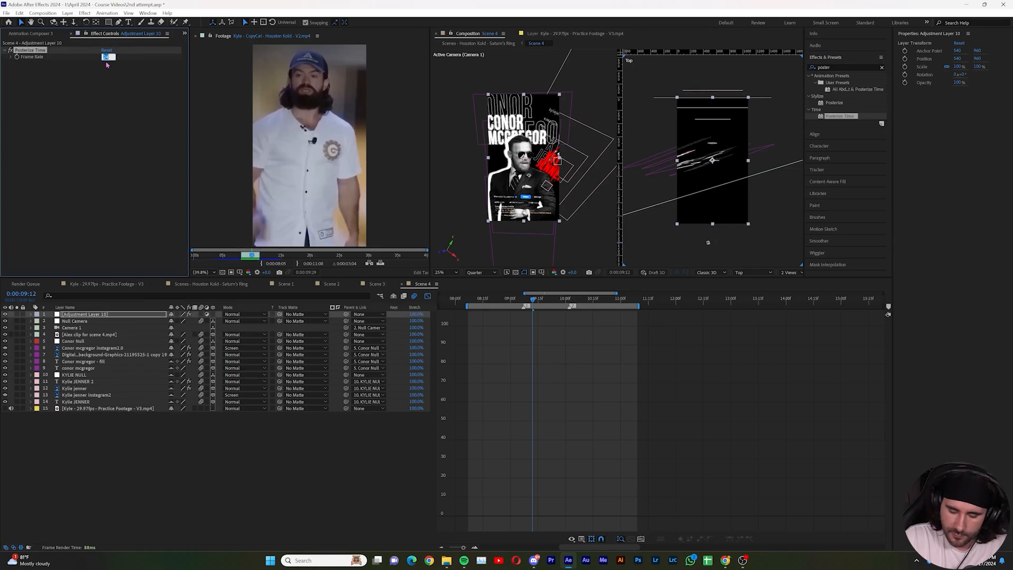
pyautogui.press('Return')
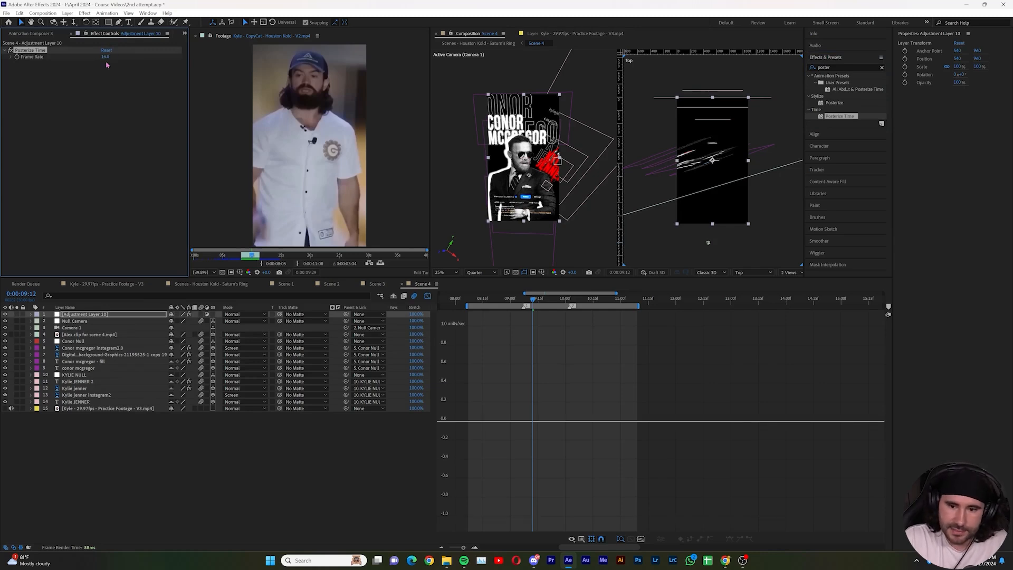
# - Switch the timeline from the graph editor back to layer bars and preview Scene 4 from 0:00:08:07
pyautogui.click(427, 296)
pyautogui.moveTo(495, 309); pyautogui.dragTo(472, 309)
pyautogui.click(534, 460)
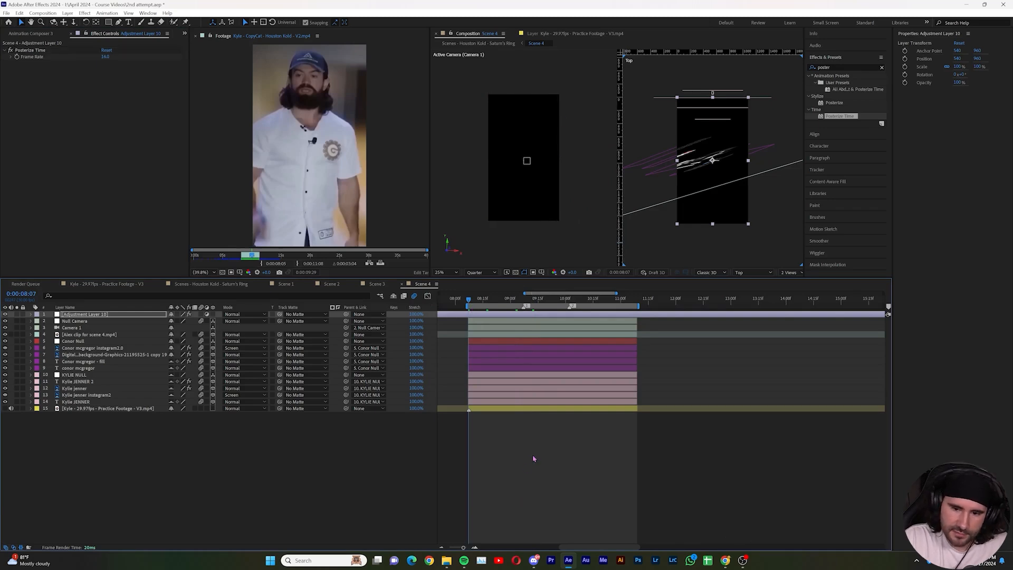
pyautogui.press('space')
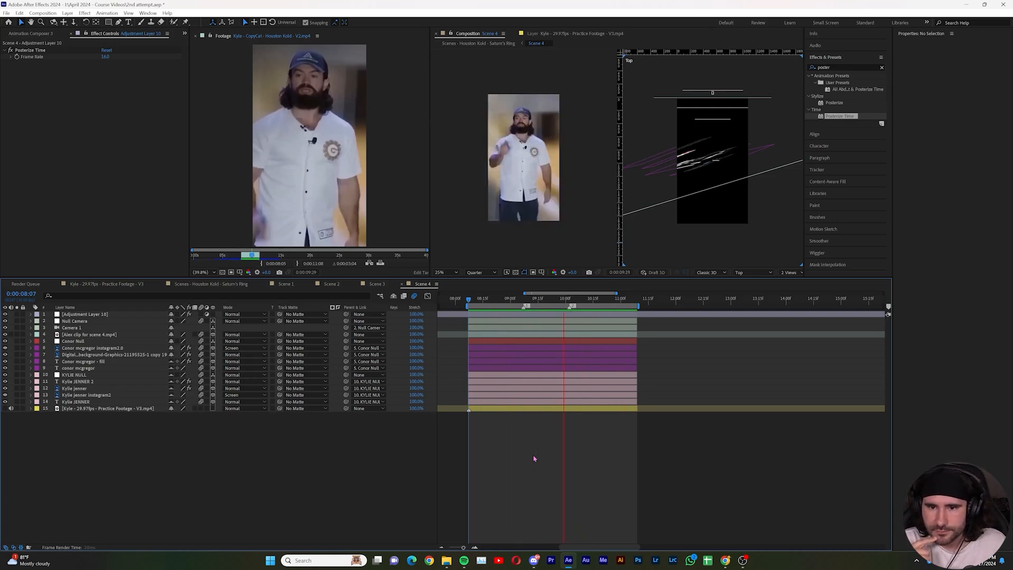
pyautogui.press('space')
pyautogui.press('space')
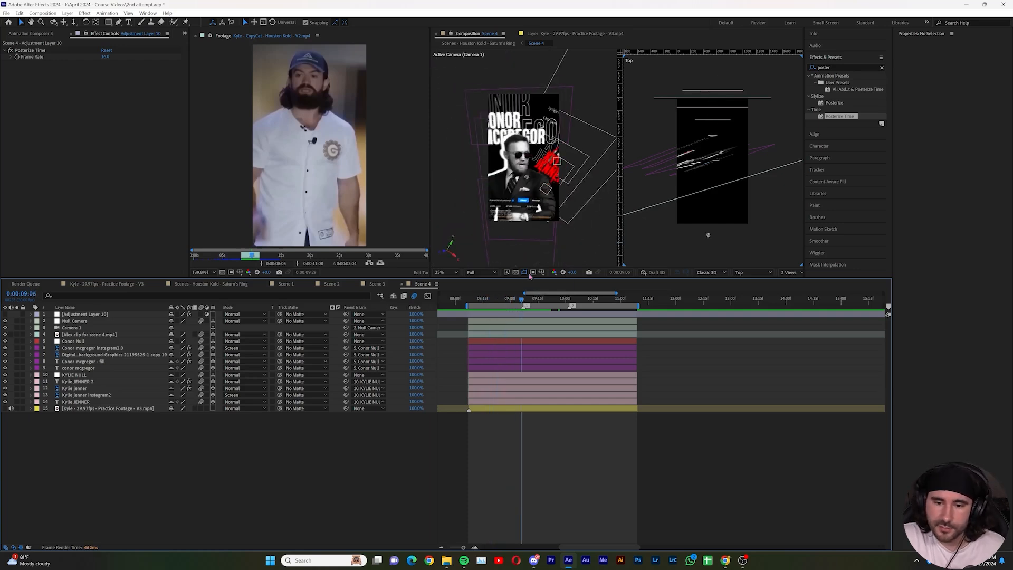
# - Compare the Conor McGregor frame around 0:00:09:05 with the matching moment in the reference footage
pyautogui.moveTo(522, 298)
pyautogui.mouseDown()
pyautogui.moveTo(500, 300)
pyautogui.moveTo(588, 298)
pyautogui.moveTo(489, 305)
pyautogui.moveTo(520, 303)
pyautogui.mouseUp()
pyautogui.moveTo(253, 257); pyautogui.dragTo(250, 257)
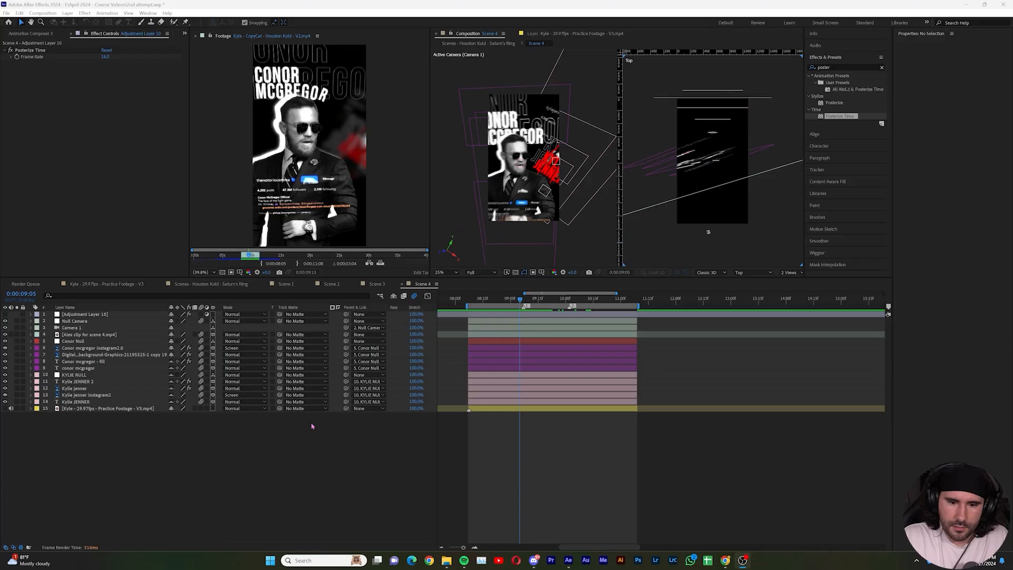
pyautogui.click(310, 417)
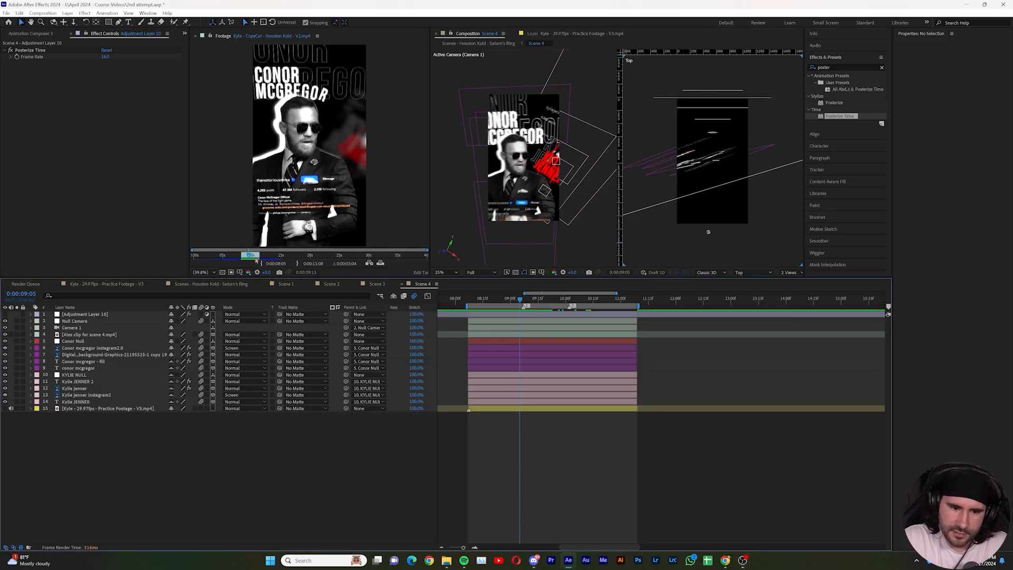
pyautogui.moveTo(251, 257); pyautogui.dragTo(249, 258)
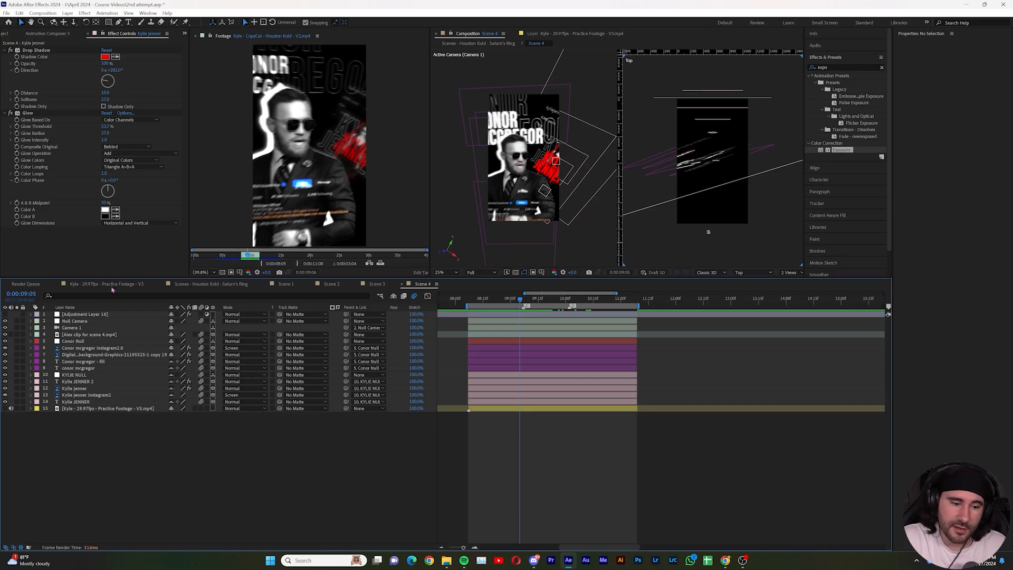
# - Create another adjustment layer and place it directly below the conor mcgregor text layer, above KYLIE NULL
pyautogui.rightClick(199, 433)
pyautogui.moveTo(274, 438)
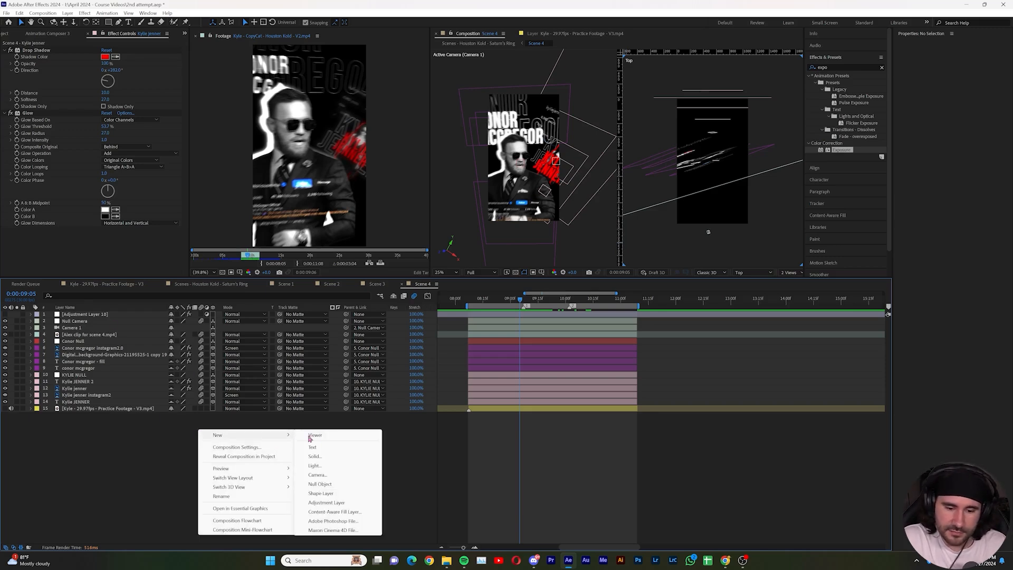
pyautogui.click(327, 502)
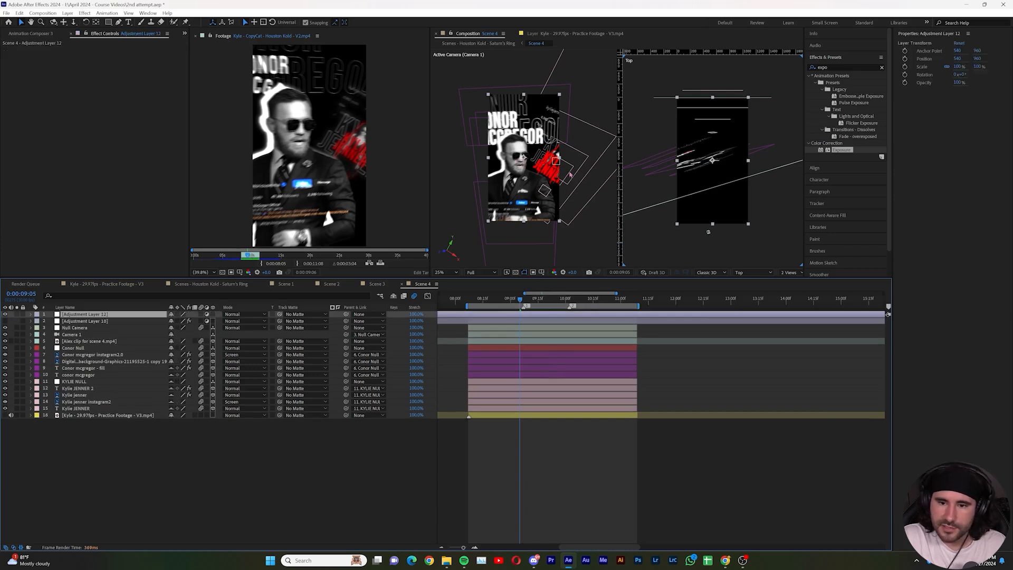
pyautogui.moveTo(520, 301)
pyautogui.mouseDown()
pyautogui.moveTo(488, 303)
pyautogui.moveTo(511, 302)
pyautogui.mouseUp()
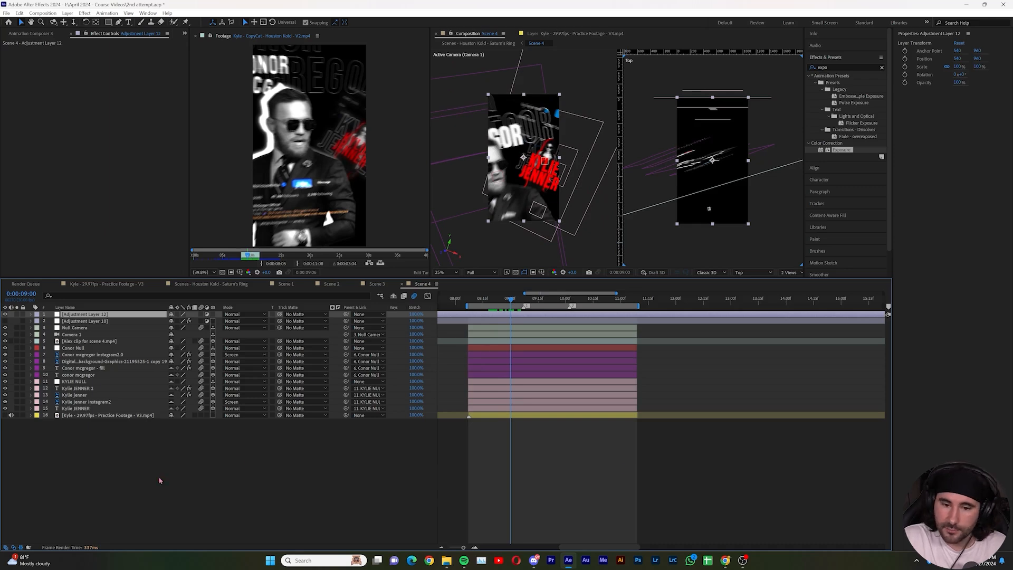
pyautogui.rightClick(172, 449)
pyautogui.click(87, 322)
pyautogui.moveTo(84, 314); pyautogui.dragTo(105, 380)
# - Apply Exposure and Gaussian Blur to this adjustment layer and start keyframes for Exposure and Blurriness at 0:00:09:00
pyautogui.click(859, 66)
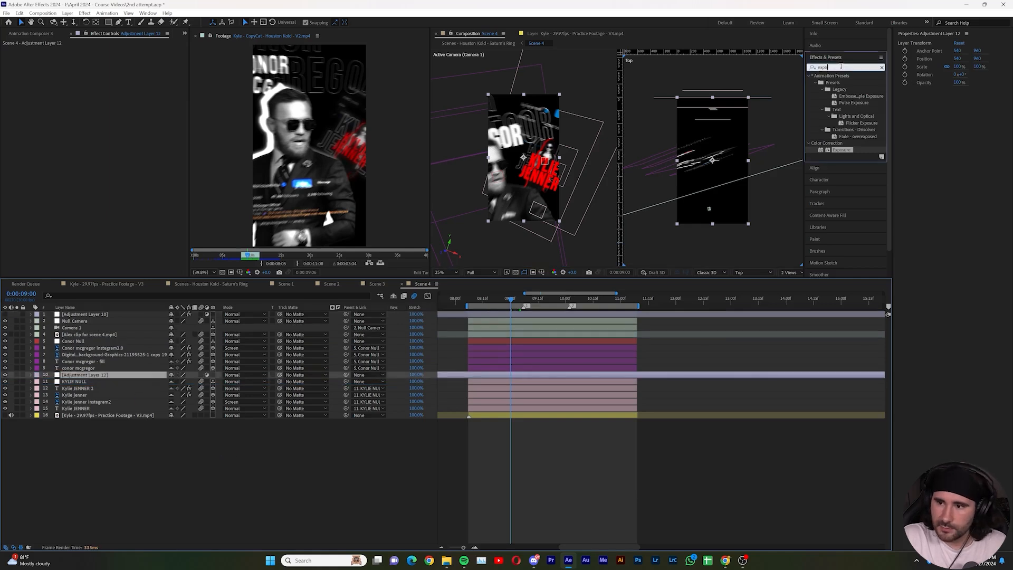
pyautogui.moveTo(843, 153); pyautogui.dragTo(105, 375)
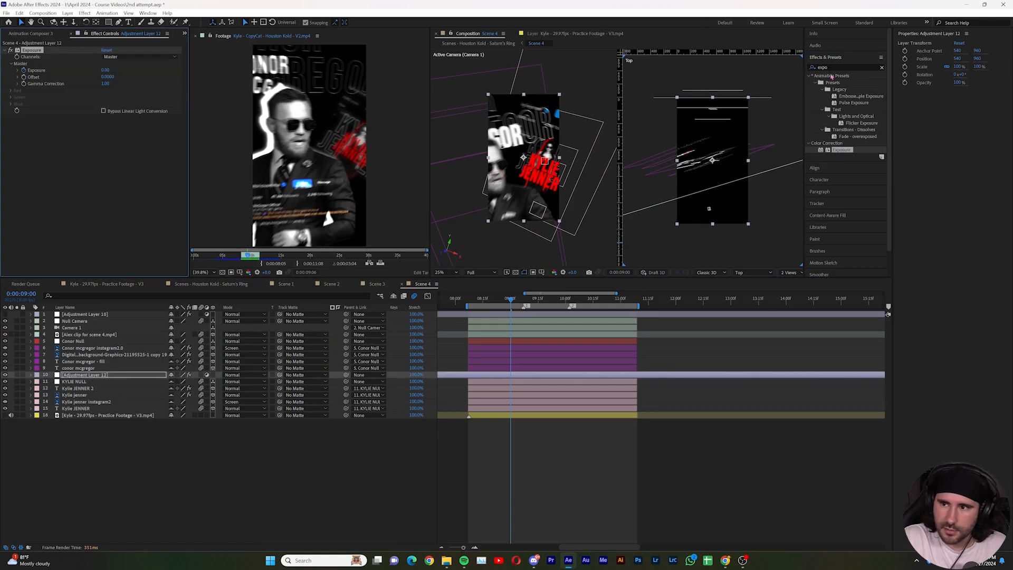
pyautogui.click(843, 66)
pyautogui.write('gau')
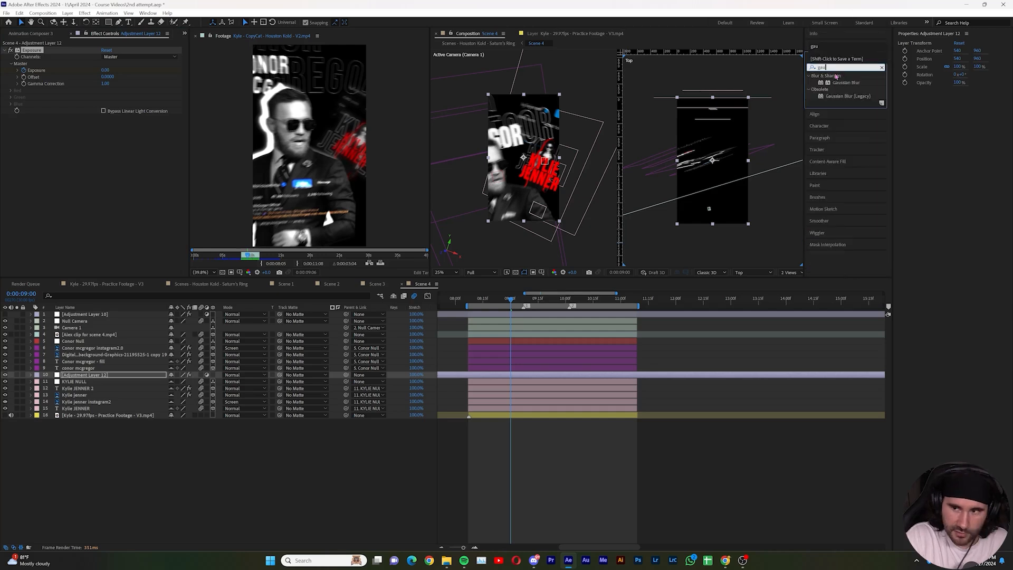
pyautogui.moveTo(846, 83); pyautogui.dragTo(106, 375)
pyautogui.click(105, 124)
pyautogui.click(16, 125)
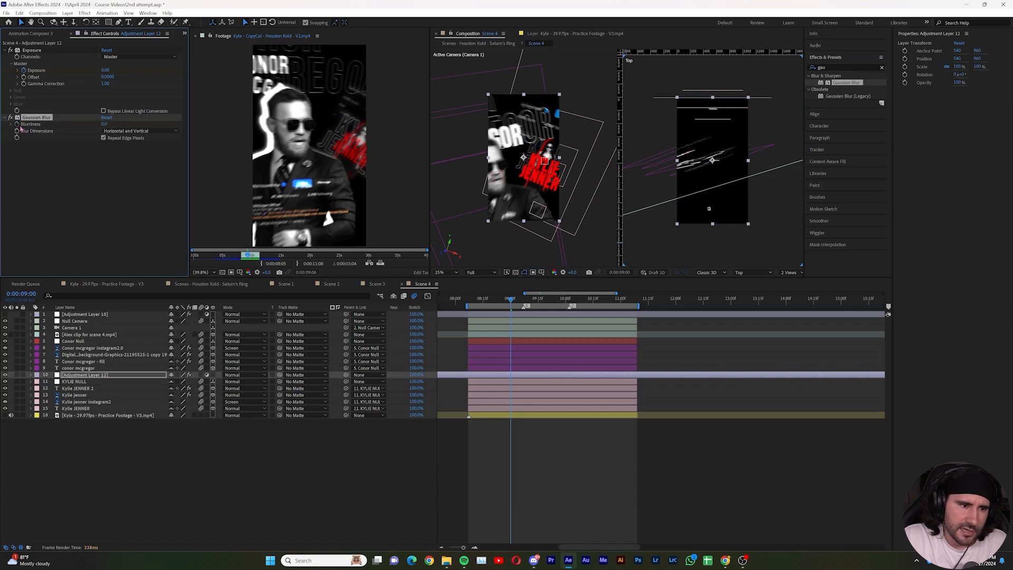
# - Add an Exposure keyframe of -4.00 to the adjustment layer at 0:00:09:18
pyautogui.moveTo(511, 302); pyautogui.dragTo(546, 309)
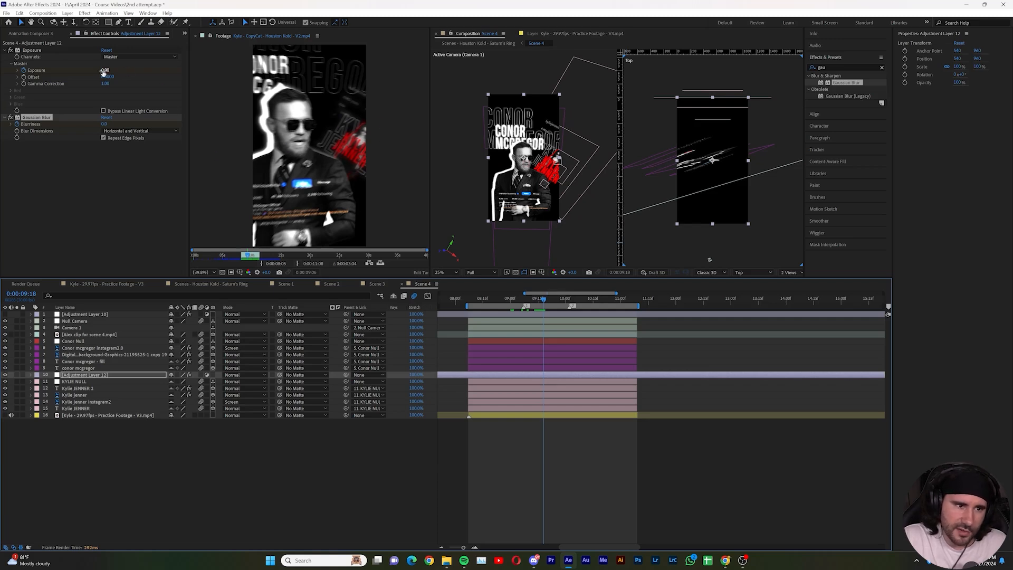
pyautogui.moveTo(105, 69); pyautogui.dragTo(75, 73)
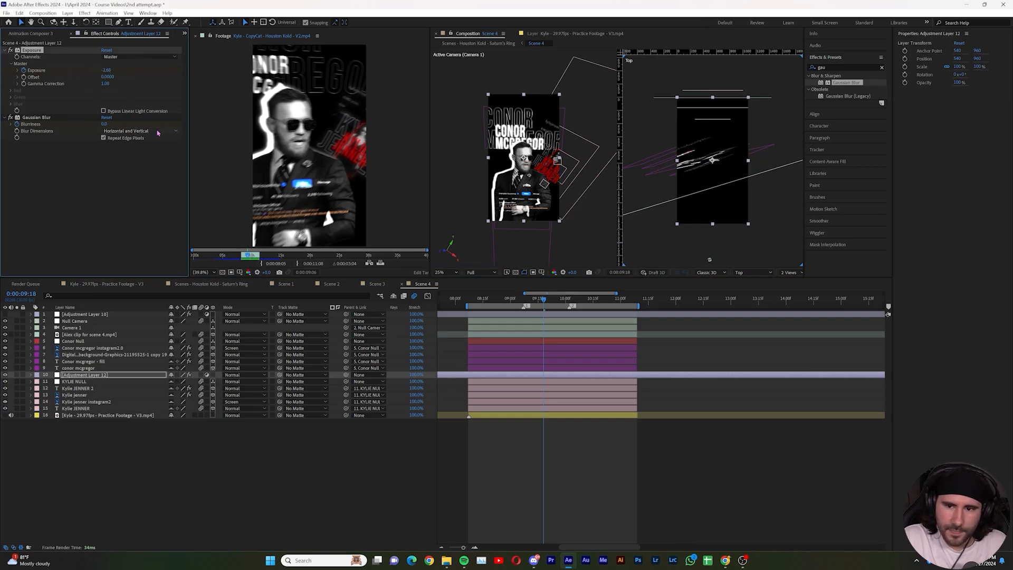
pyautogui.click(105, 70)
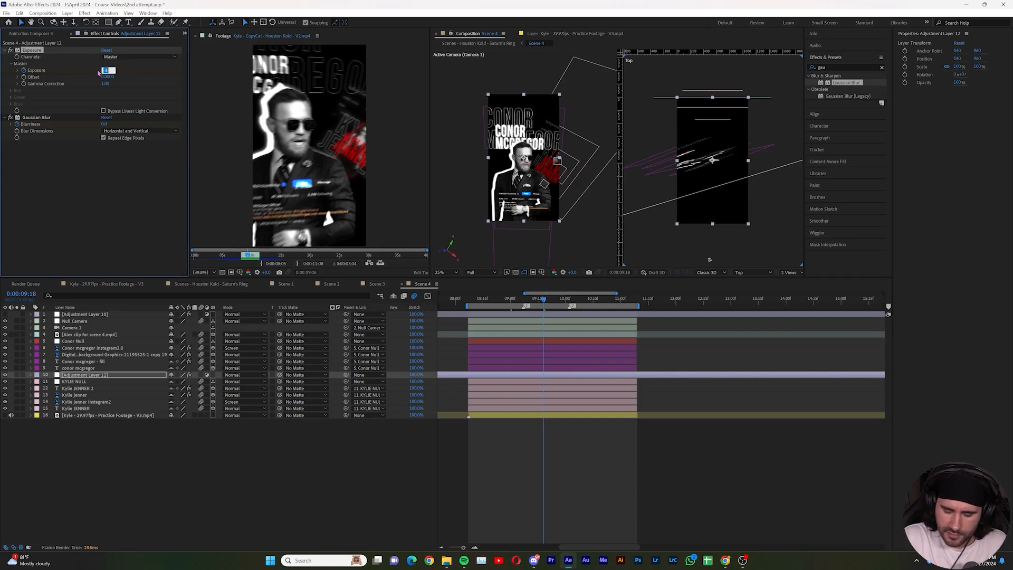
pyautogui.write('4')
pyautogui.press('Return')
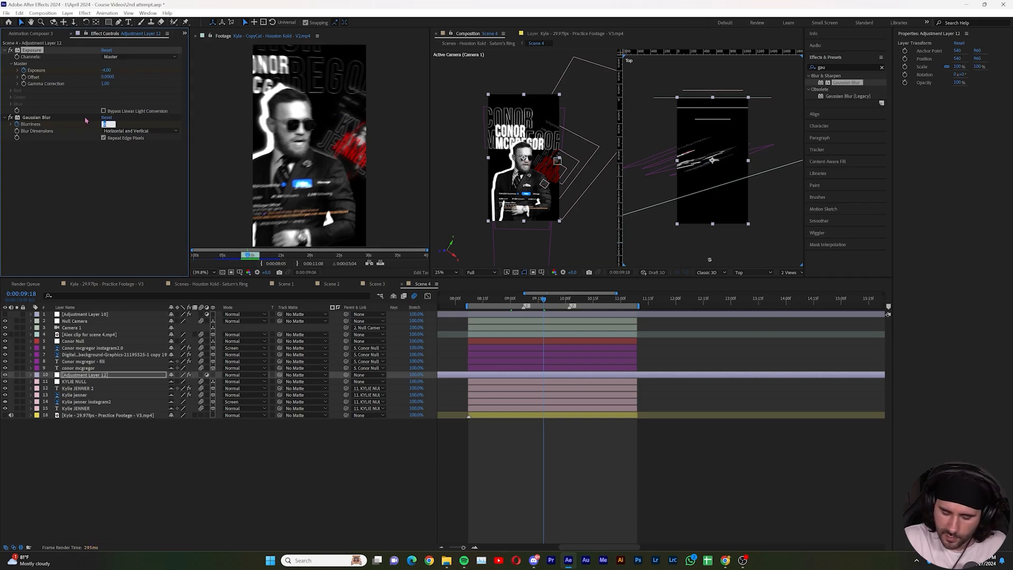
# - Set the Gaussian Blur Blurriness to 50 at 0:00:09:18 and reveal the adjustment layer's keyframes
pyautogui.write('50')
pyautogui.press('Return')
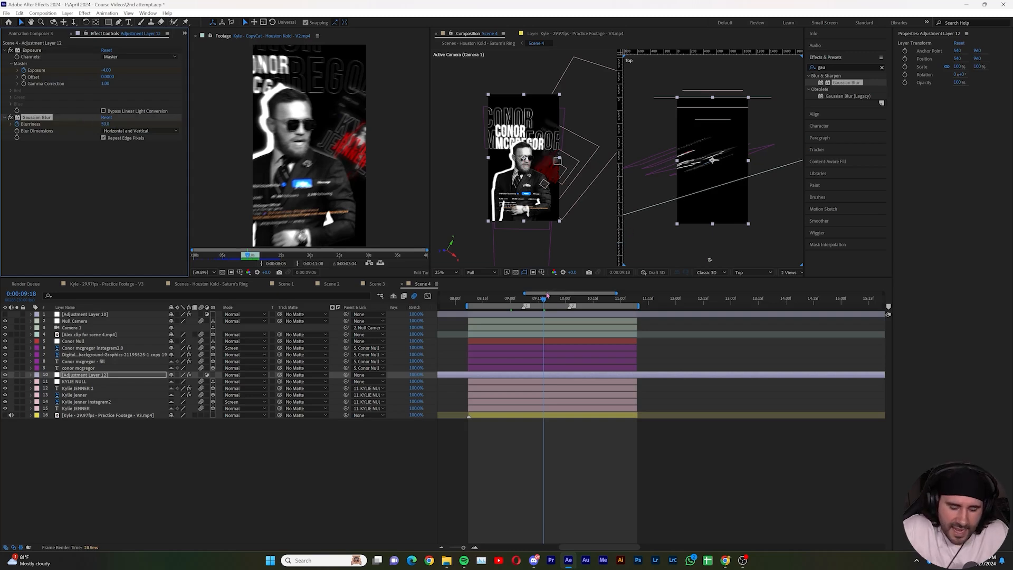
pyautogui.press('u')
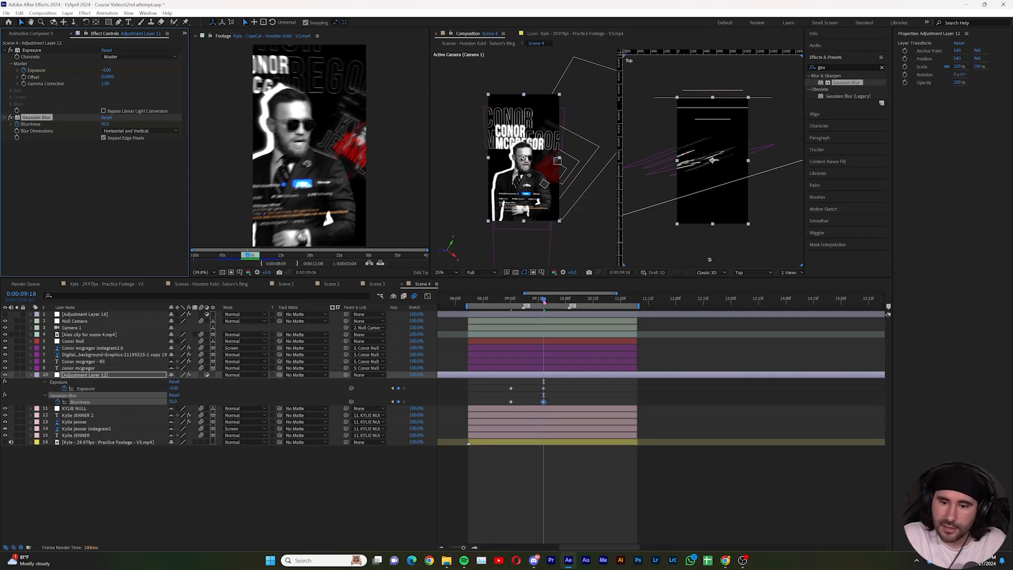
pyautogui.moveTo(543, 300); pyautogui.dragTo(547, 323)
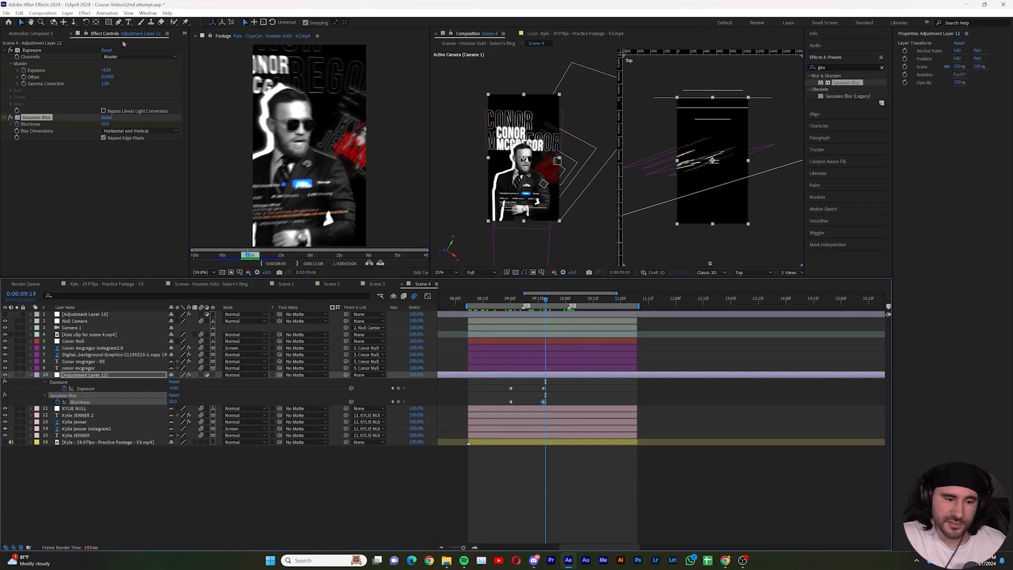
# - Collapse Adjustment Layer 12 in the timeline and rename it "Gau - exposure"
pyautogui.click(32, 375)
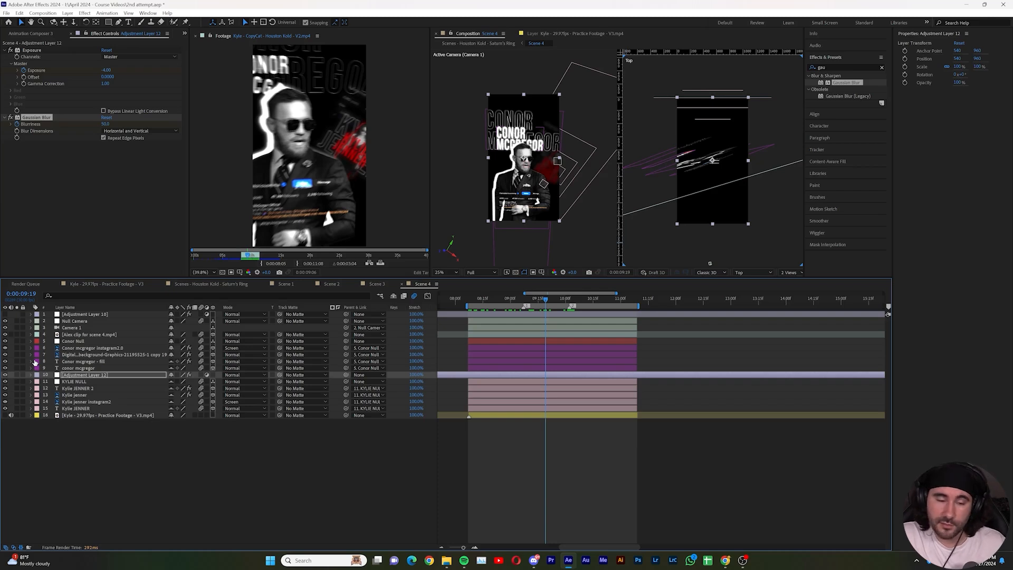
pyautogui.rightClick(95, 375)
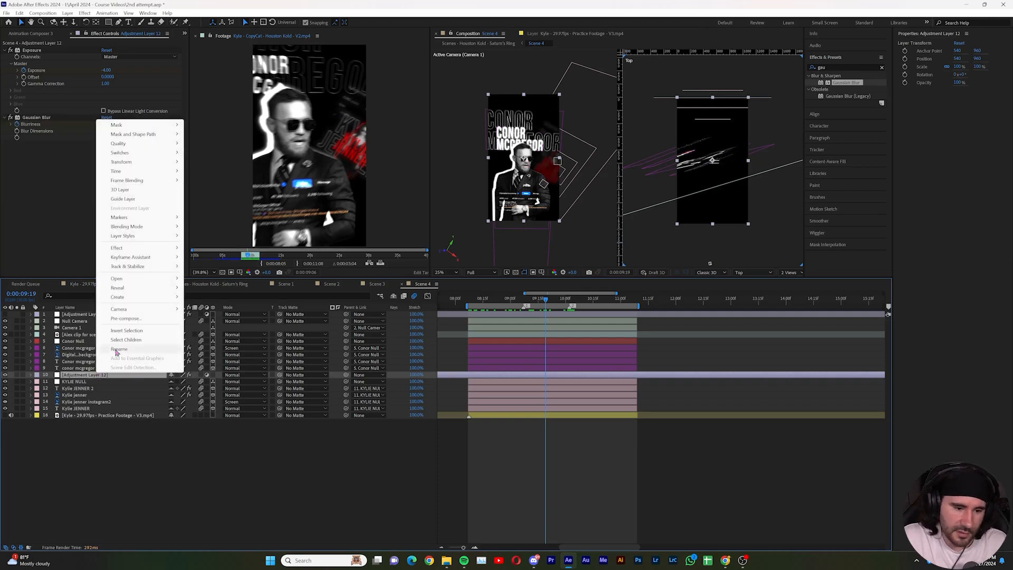
pyautogui.click(116, 351)
pyautogui.press('BackSpace')
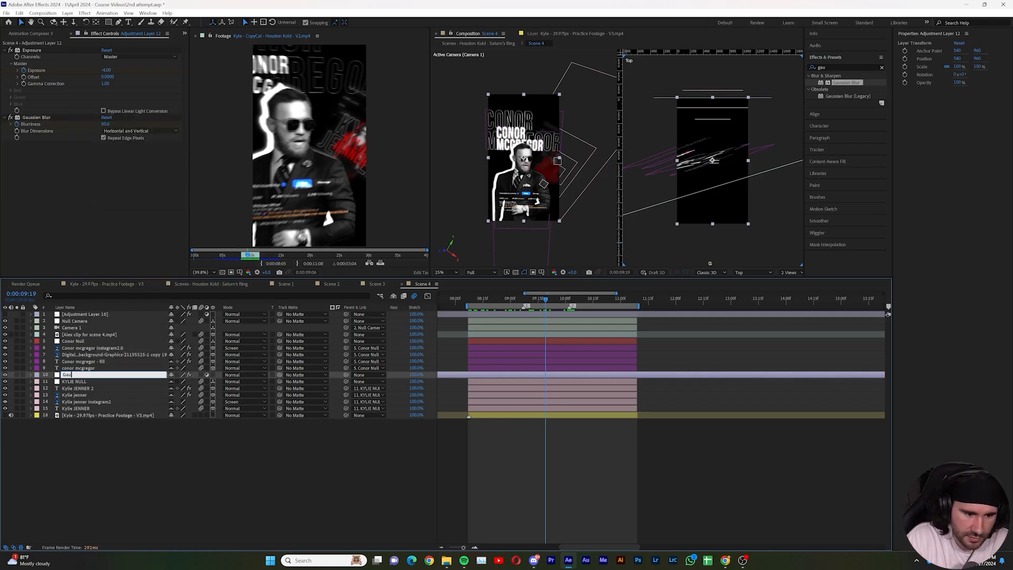
pyautogui.write('Gau - exposure')
pyautogui.press('Return')
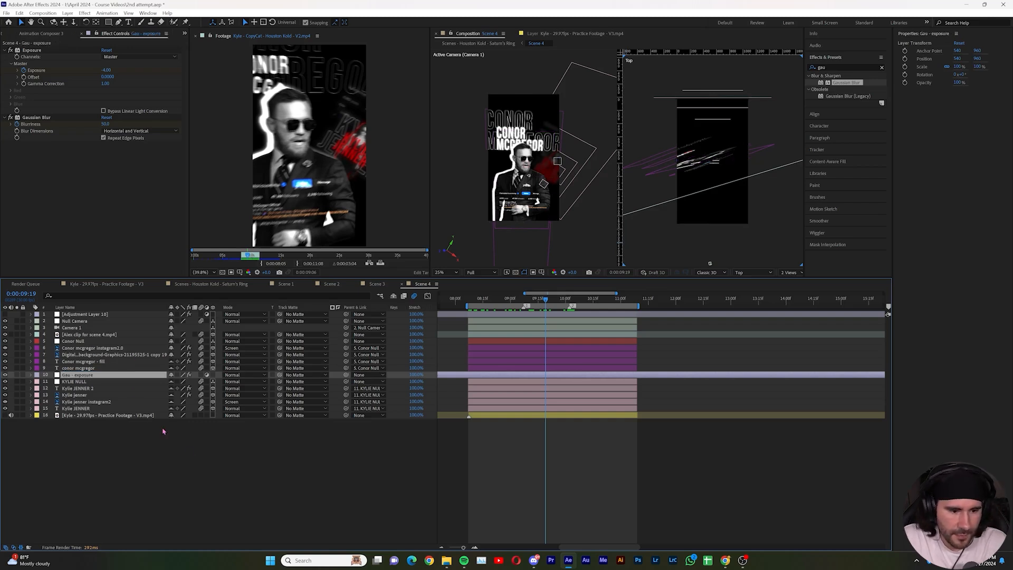
pyautogui.click(163, 431)
# - Compare Scene 4 around 0:00:08:26 with the Conor McGregor text entrance in the reference footage around 0:00:09:04
pyautogui.moveTo(546, 302); pyautogui.dragTo(505, 351)
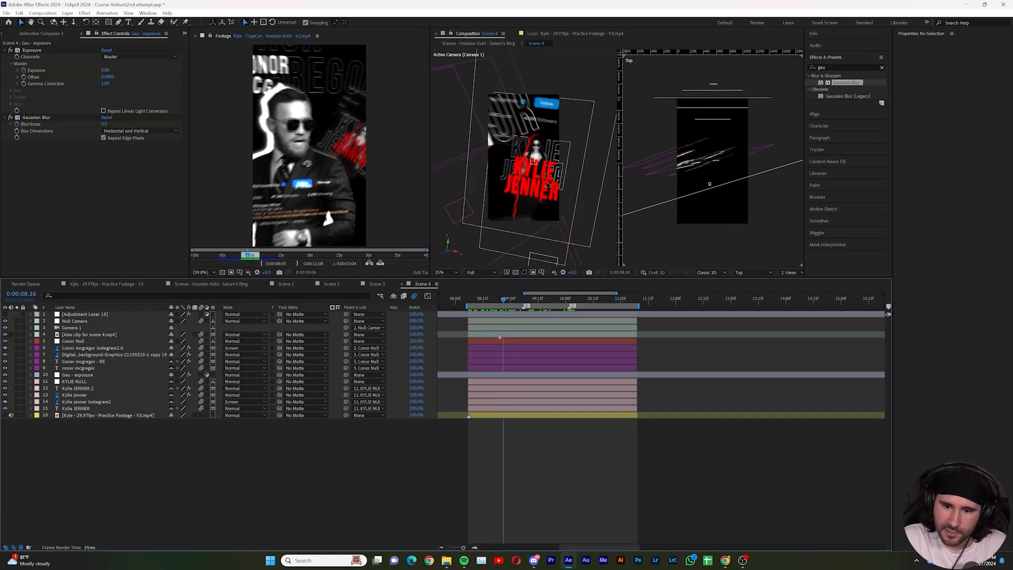
pyautogui.click(249, 256)
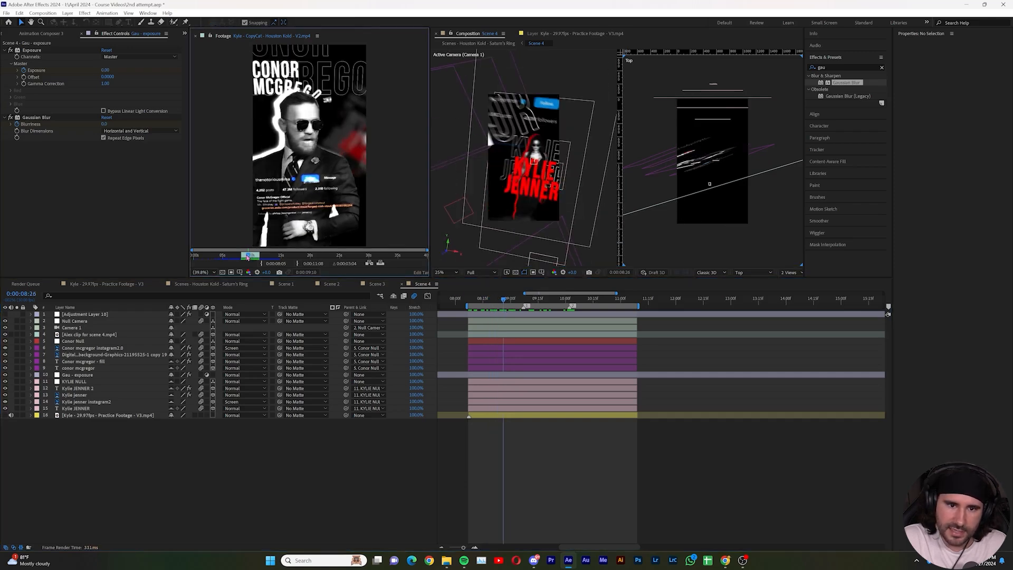
pyautogui.moveTo(248, 257); pyautogui.dragTo(246, 257)
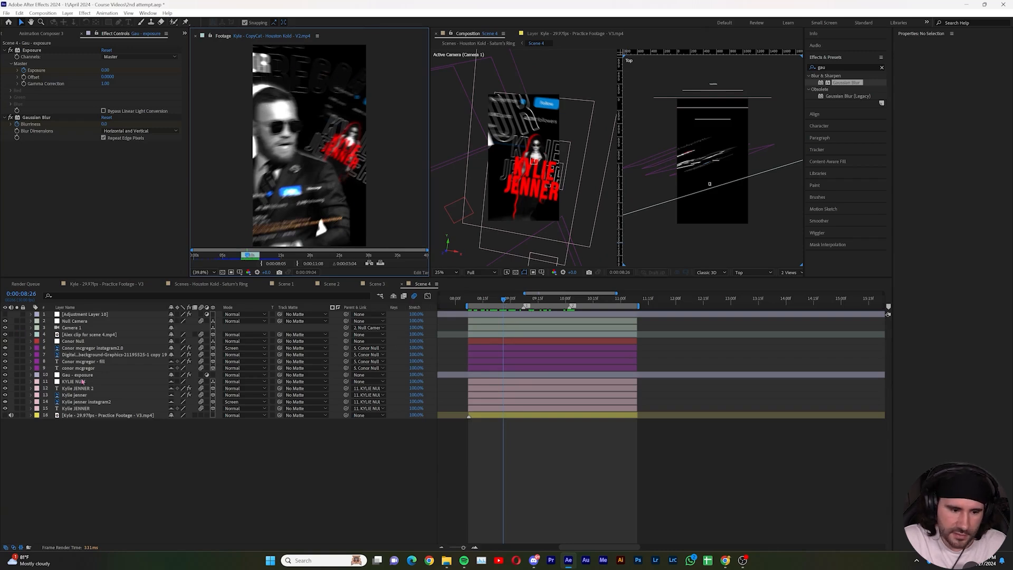
# - Select the conor mcgregor outline text layer and bring up Animation Composer 3 for it
pyautogui.click(135, 362)
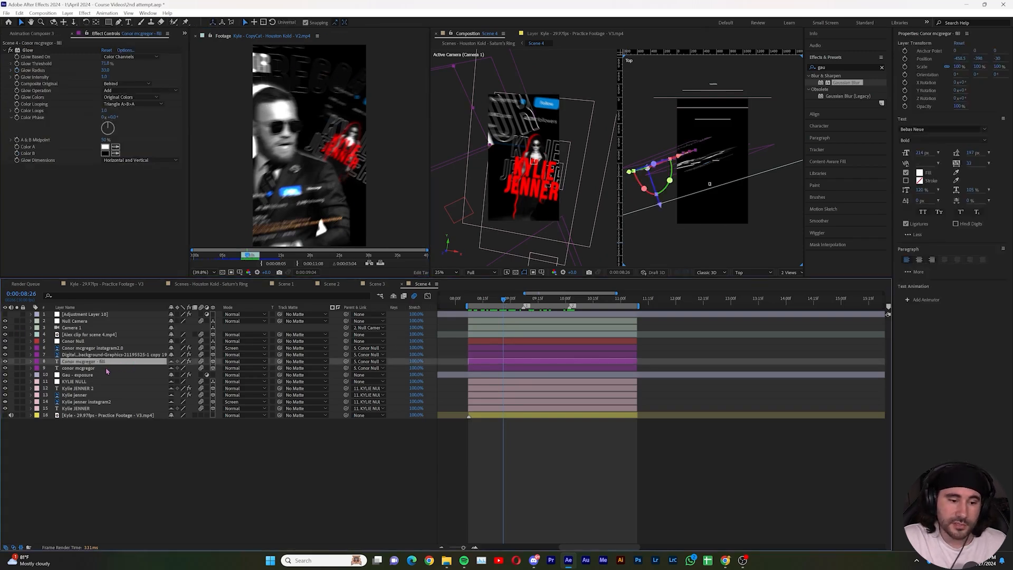
pyautogui.click(93, 368)
pyautogui.click(93, 362)
pyautogui.click(88, 368)
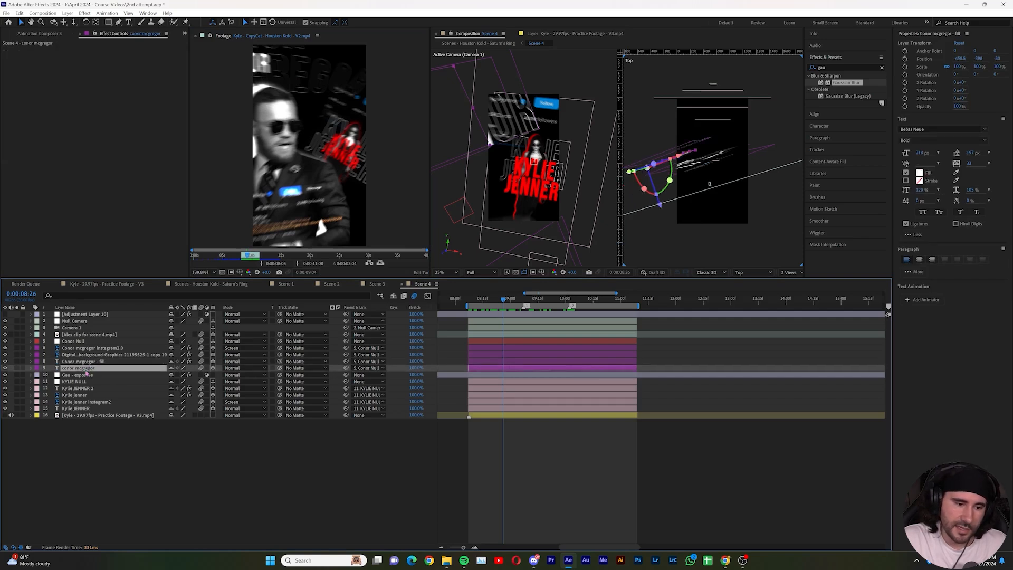
pyautogui.click(185, 34)
pyautogui.click(236, 56)
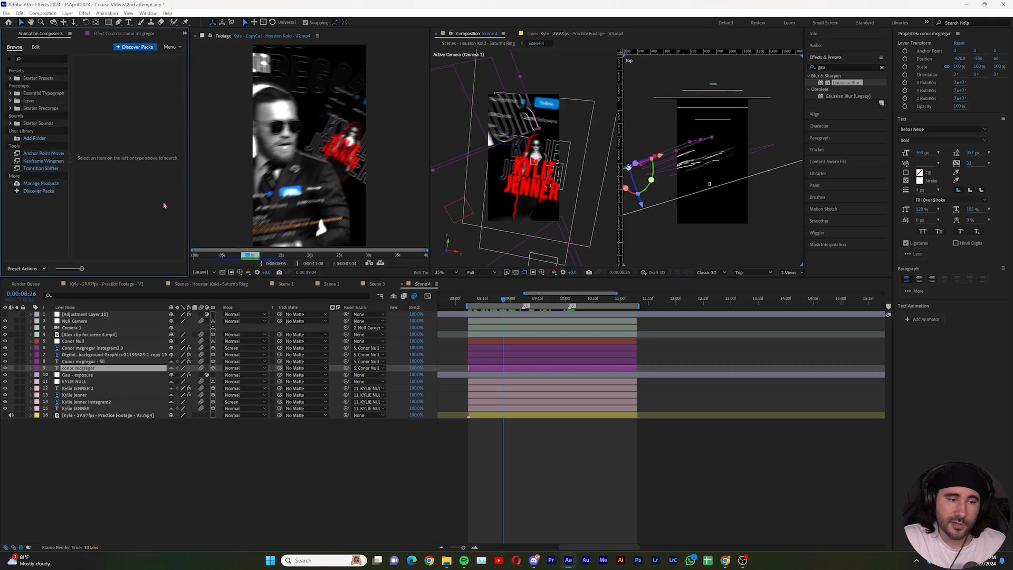
# - Apply the text transition preset Overshoot Position & Rotate & Scale Characters as an In animation to the conor mcgregor layer
pyautogui.click(53, 94)
pyautogui.click(39, 78)
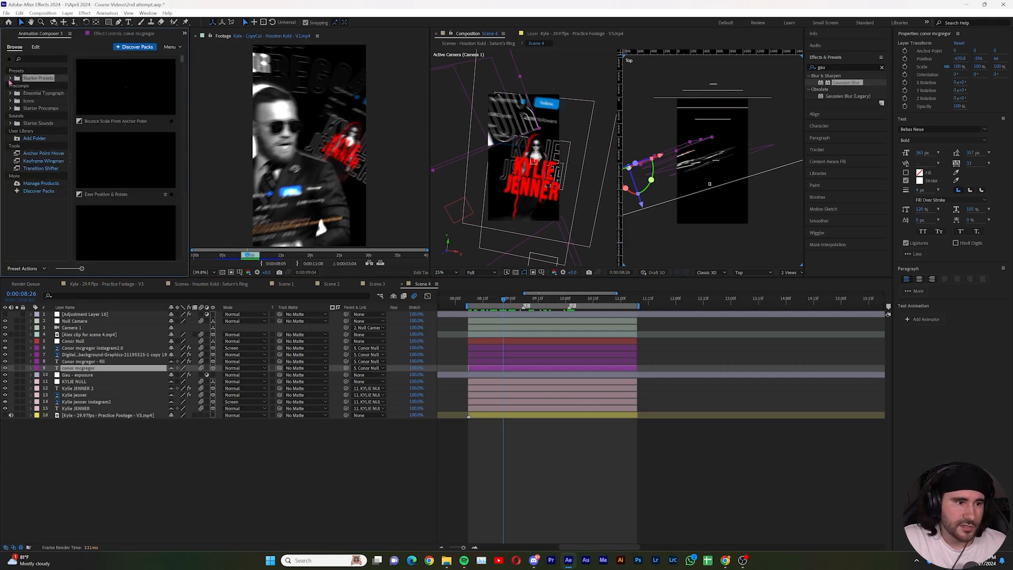
pyautogui.click(11, 79)
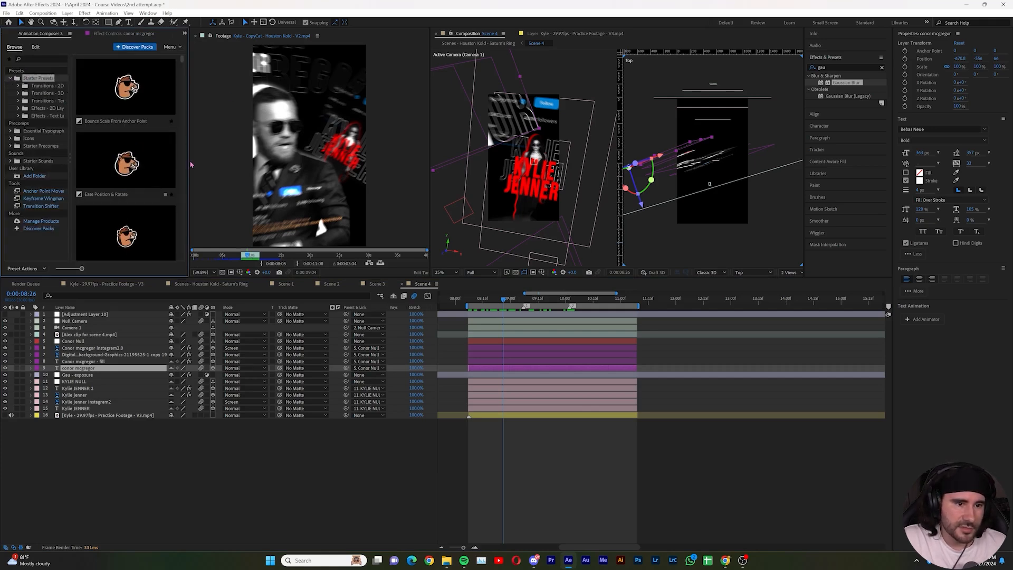
pyautogui.click(42, 101)
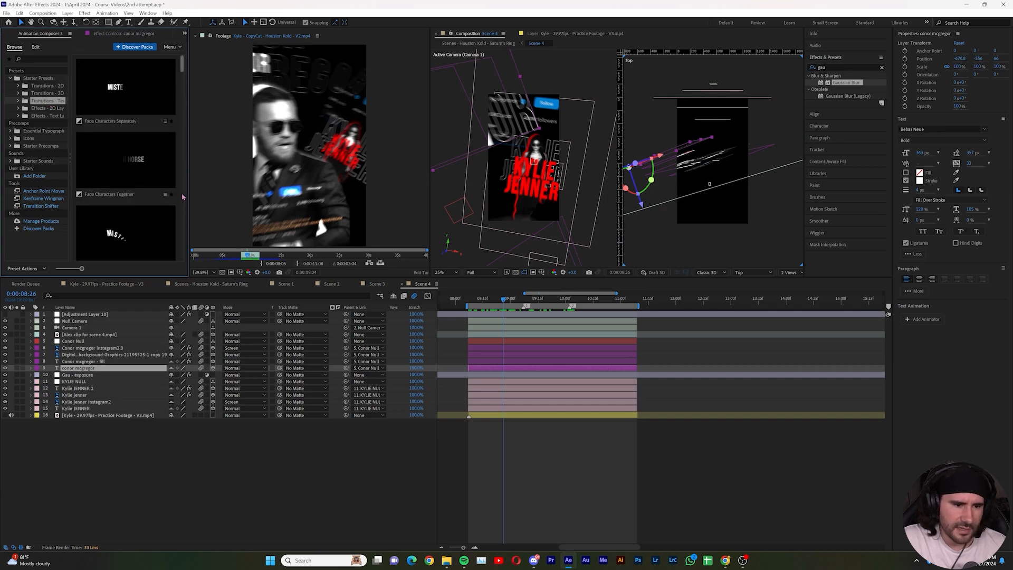
pyautogui.scroll(-2, 186, 78)
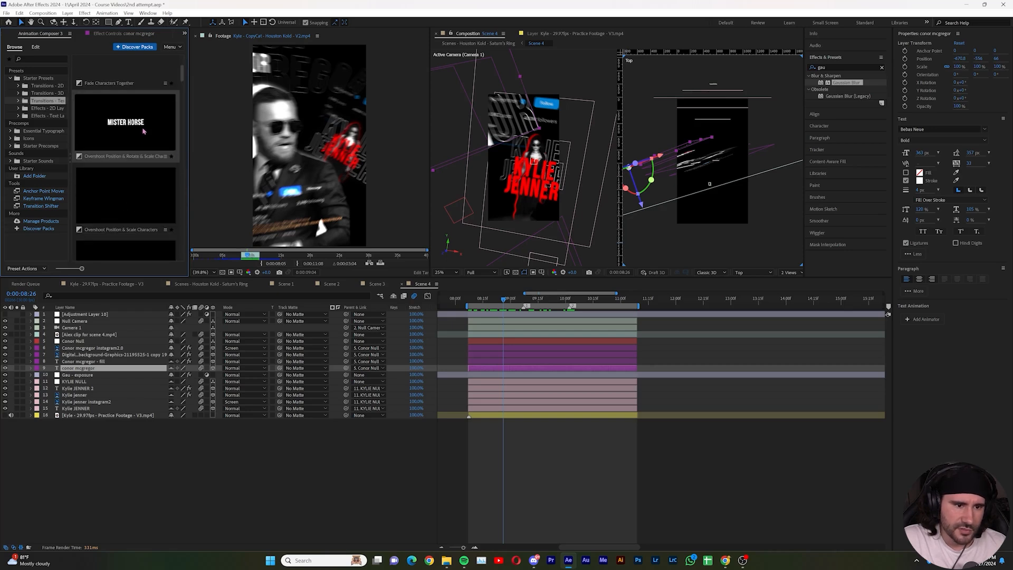
pyautogui.moveTo(144, 130)
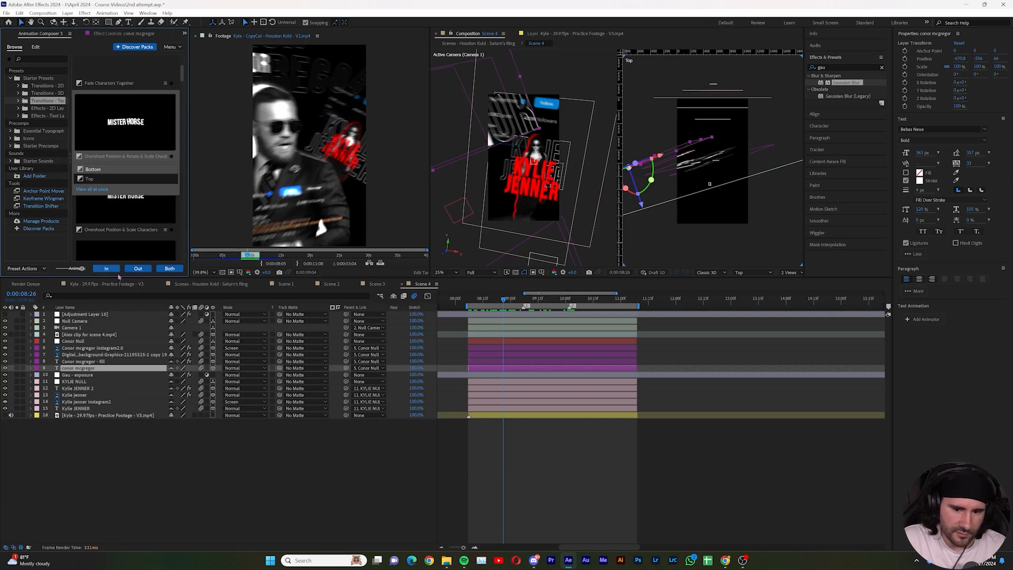
pyautogui.moveTo(503, 300); pyautogui.dragTo(472, 310)
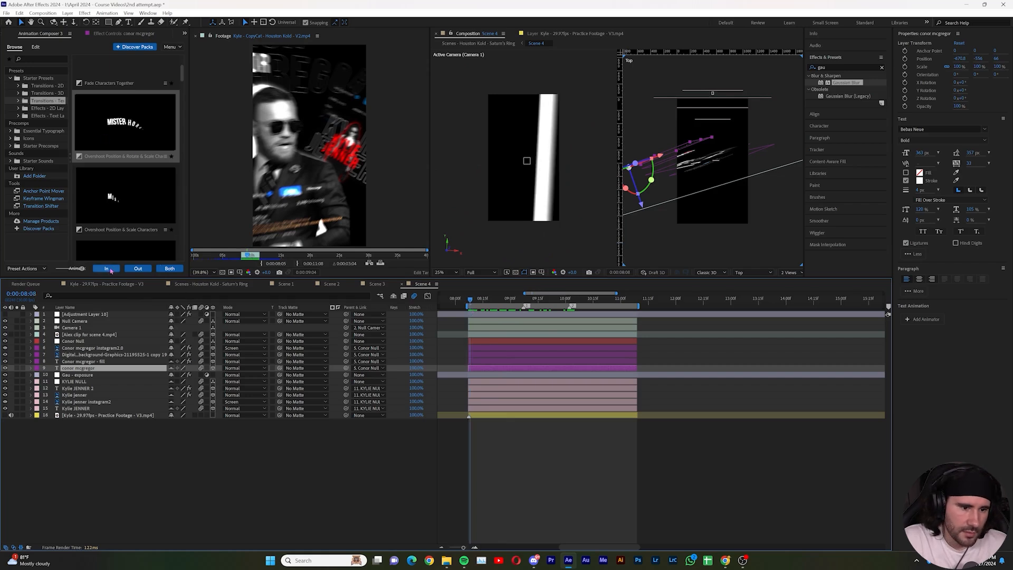
pyautogui.click(107, 268)
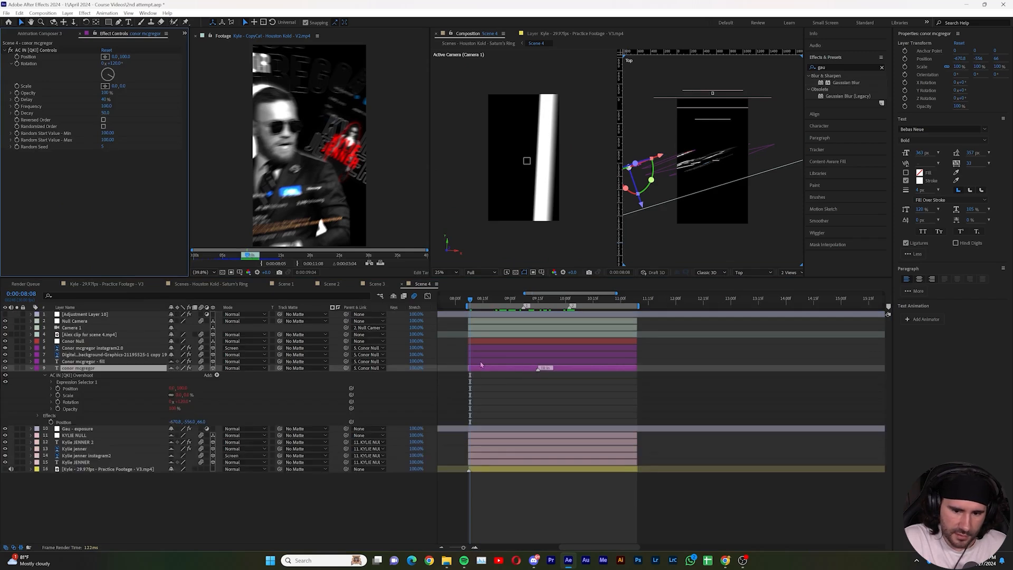
# - Apply the same overshoot In preset to the Conor mcgregor - fill text layer
pyautogui.click(475, 363)
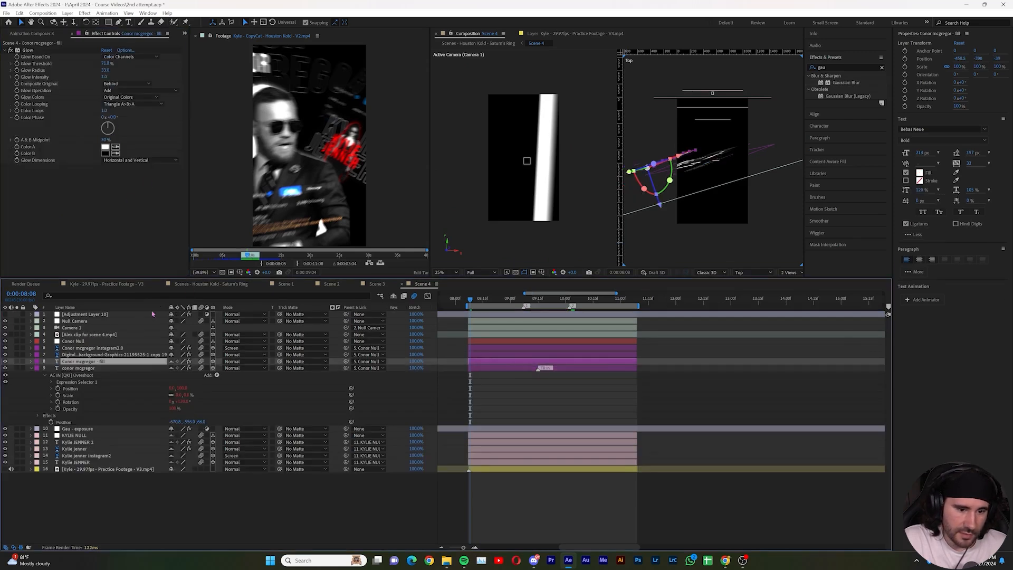
pyautogui.click(37, 34)
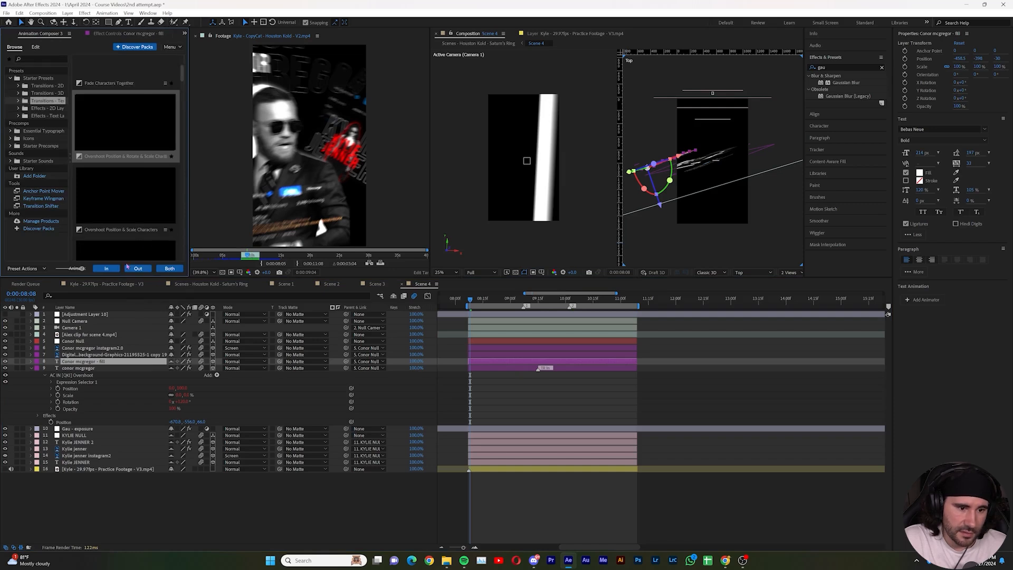
pyautogui.click(106, 269)
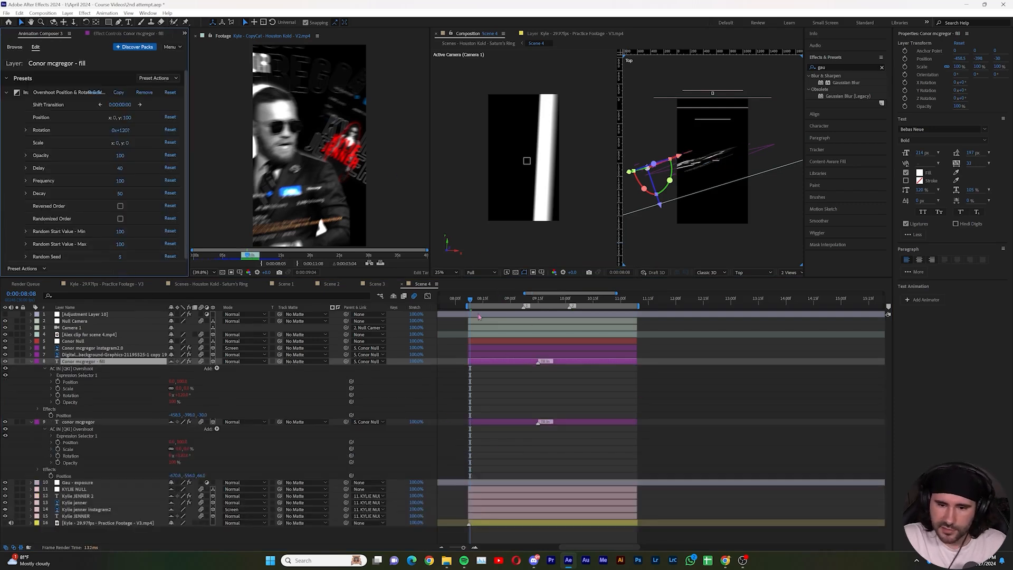
# - Lower the preview resolution to Quarter and delay the In transition markers of both Conor McGregor text layers to shortly after 0:00:10:00
pyautogui.moveTo(471, 301); pyautogui.dragTo(519, 309)
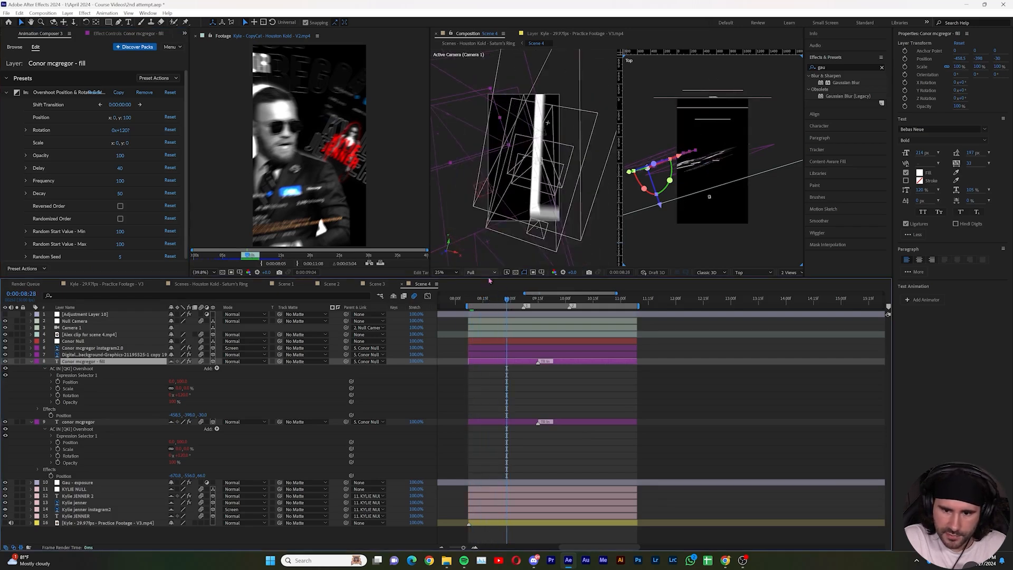
pyautogui.click(480, 272)
pyautogui.click(480, 318)
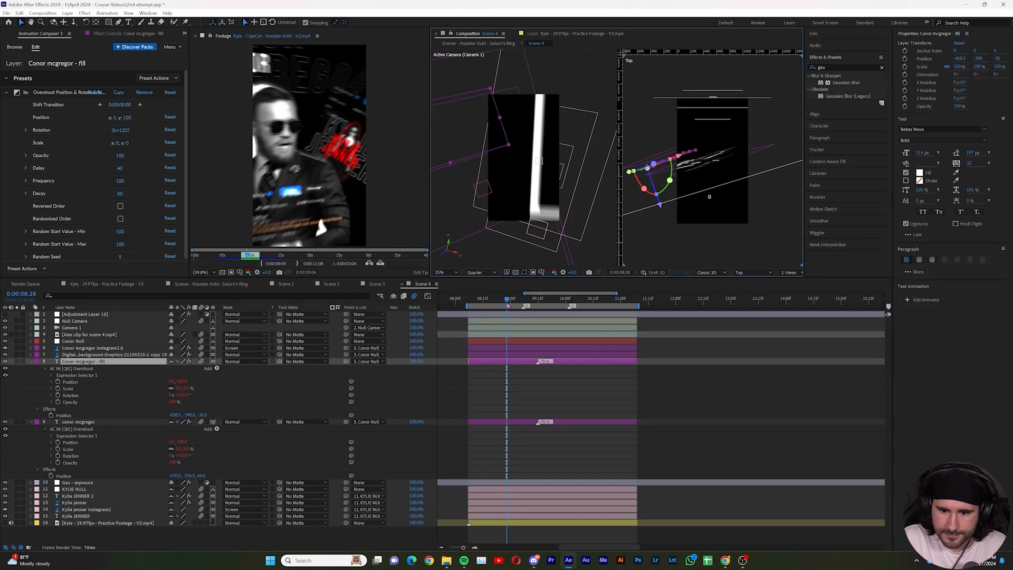
pyautogui.moveTo(508, 302); pyautogui.dragTo(518, 302)
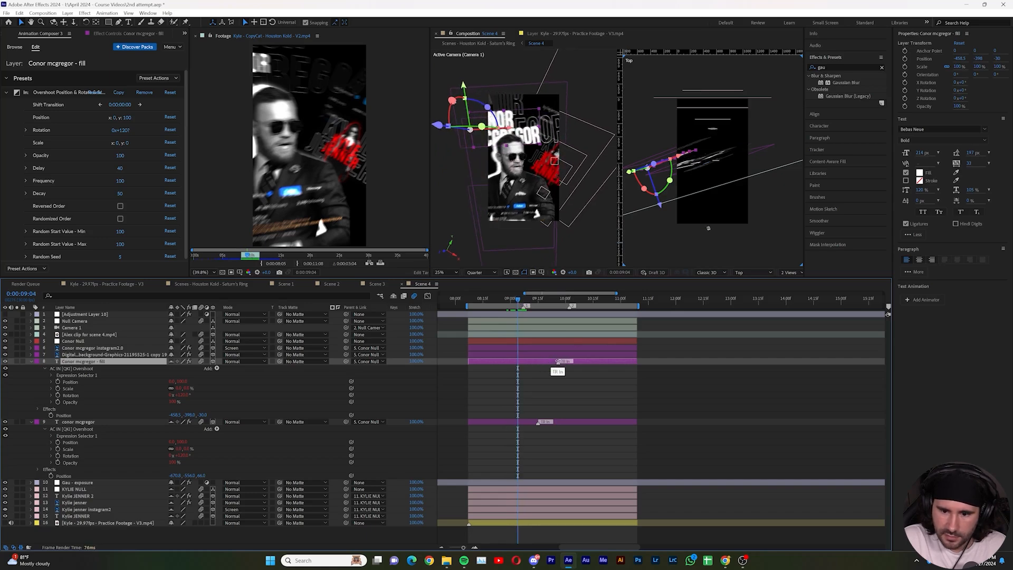
pyautogui.moveTo(566, 361); pyautogui.dragTo(576, 362)
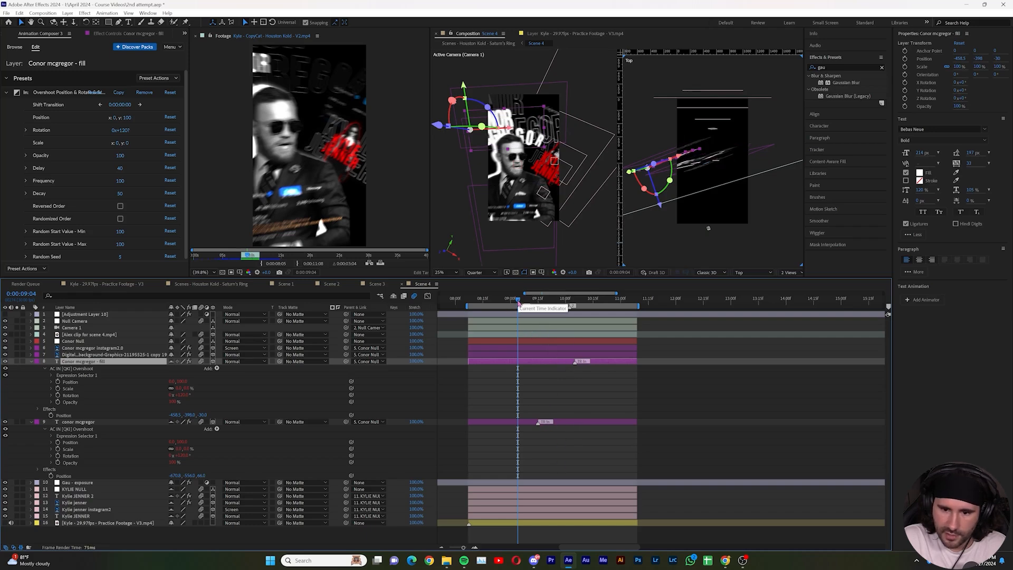
pyautogui.moveTo(537, 422); pyautogui.dragTo(570, 421)
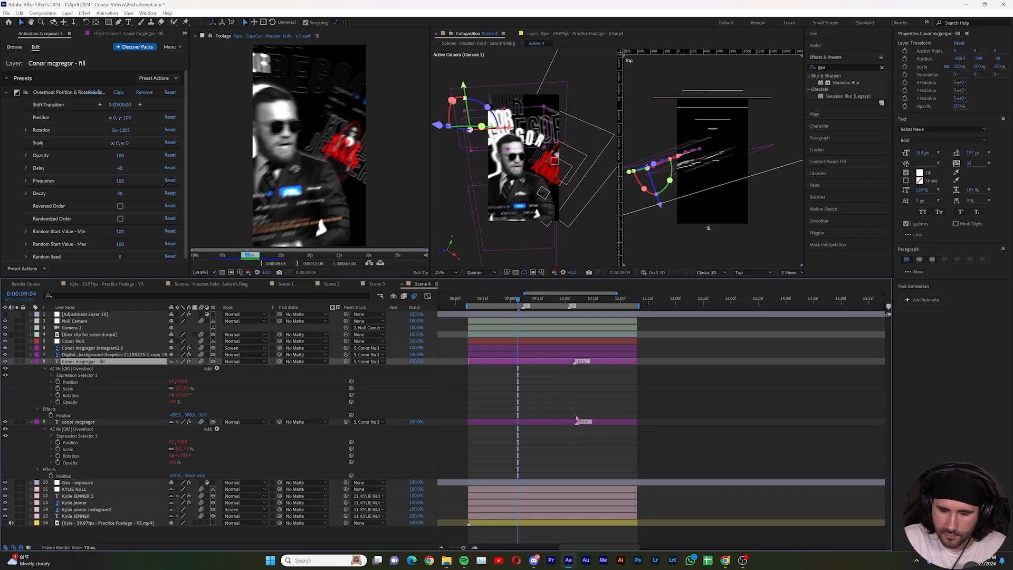
# - Scrub through the text entrance and delay the fill layer's In transition marker to about 0:00:10:15
pyautogui.click(526, 299)
pyautogui.moveTo(528, 299); pyautogui.dragTo(501, 320)
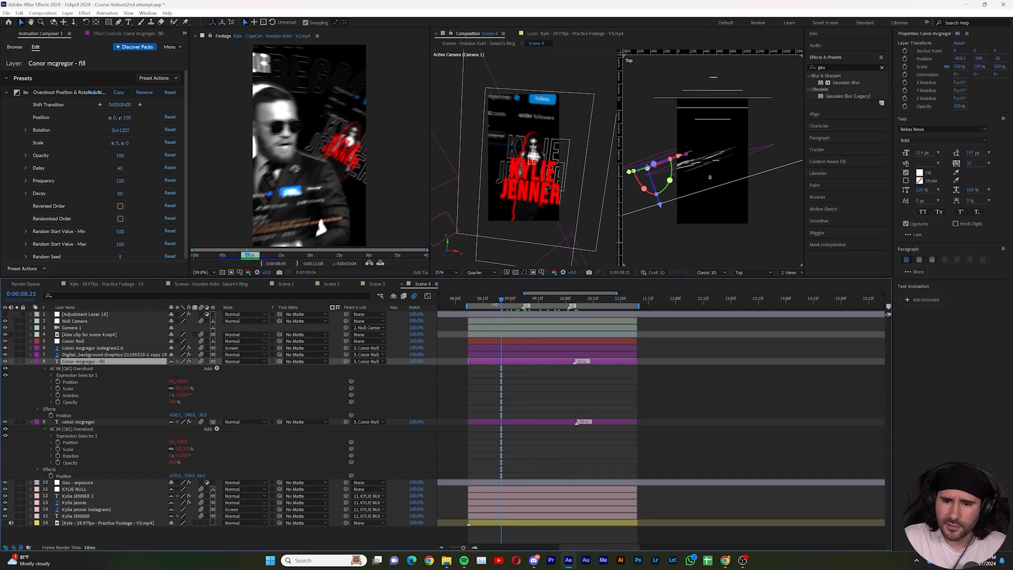
pyautogui.moveTo(503, 301); pyautogui.dragTo(569, 317)
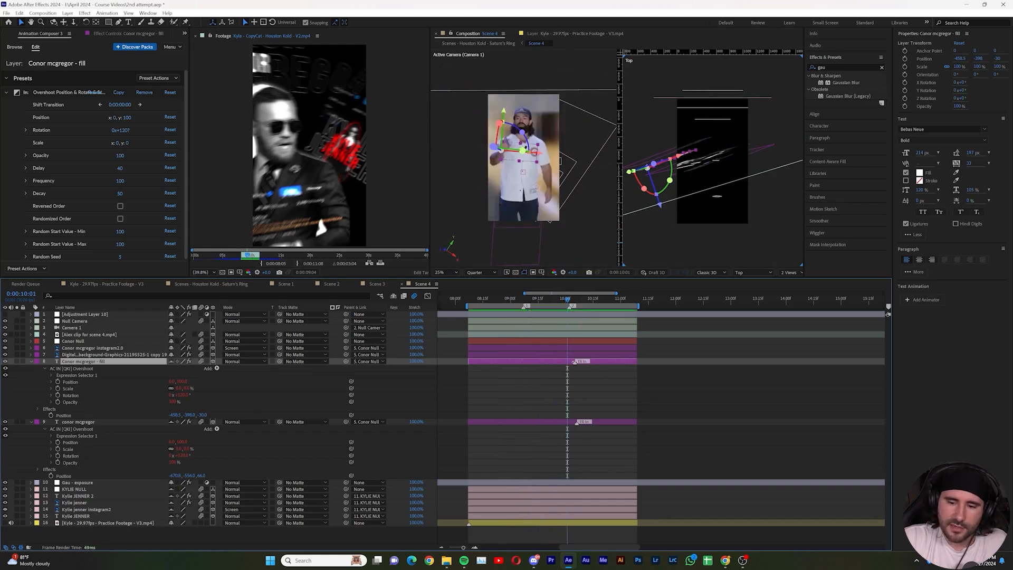
pyautogui.moveTo(580, 362); pyautogui.dragTo(588, 362)
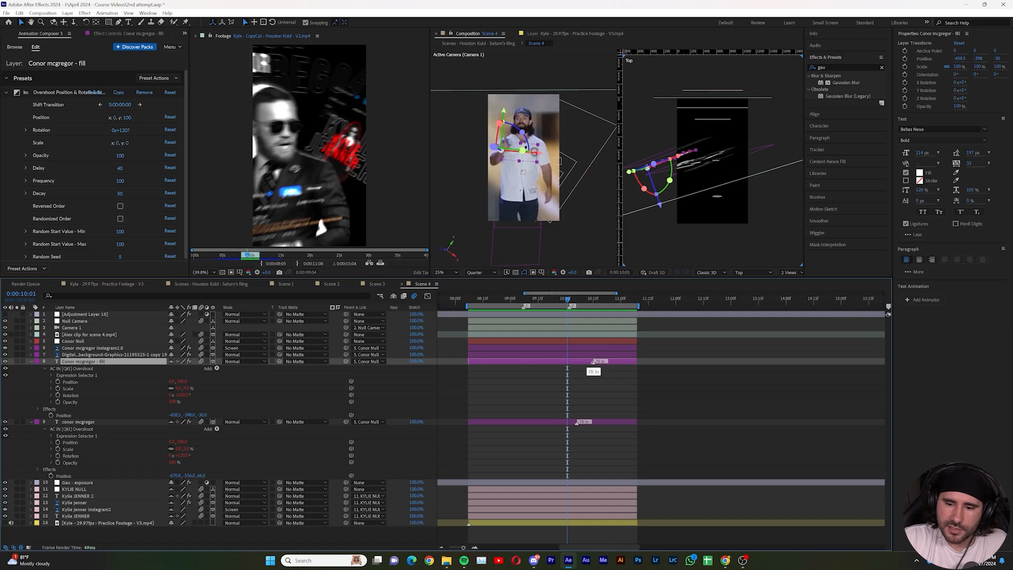
# - Make Adjustment Layer 10 visible again and play back the Scene 4 animation
pyautogui.moveTo(567, 300); pyautogui.dragTo(488, 309)
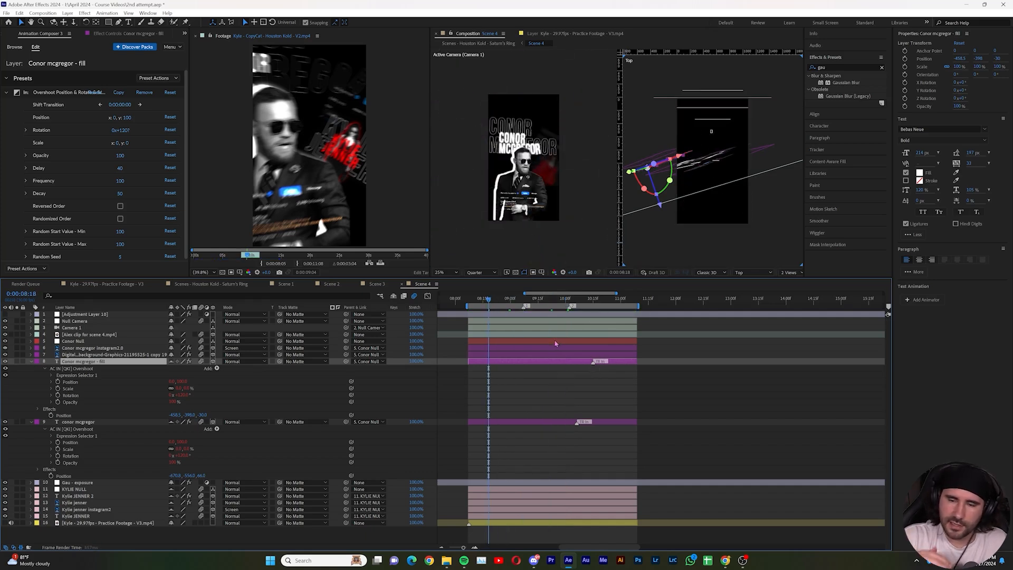
pyautogui.press('space')
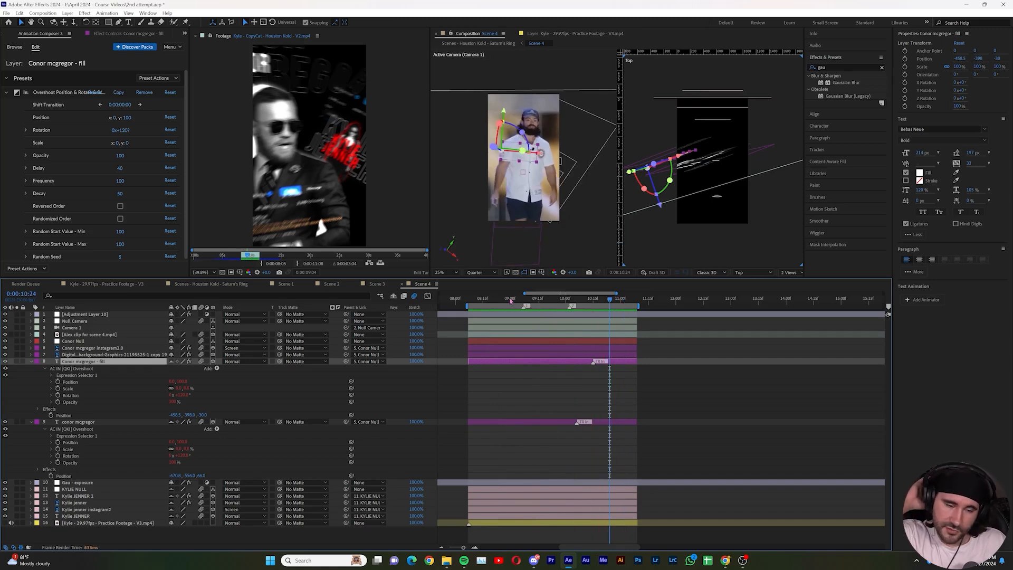
pyautogui.press('space')
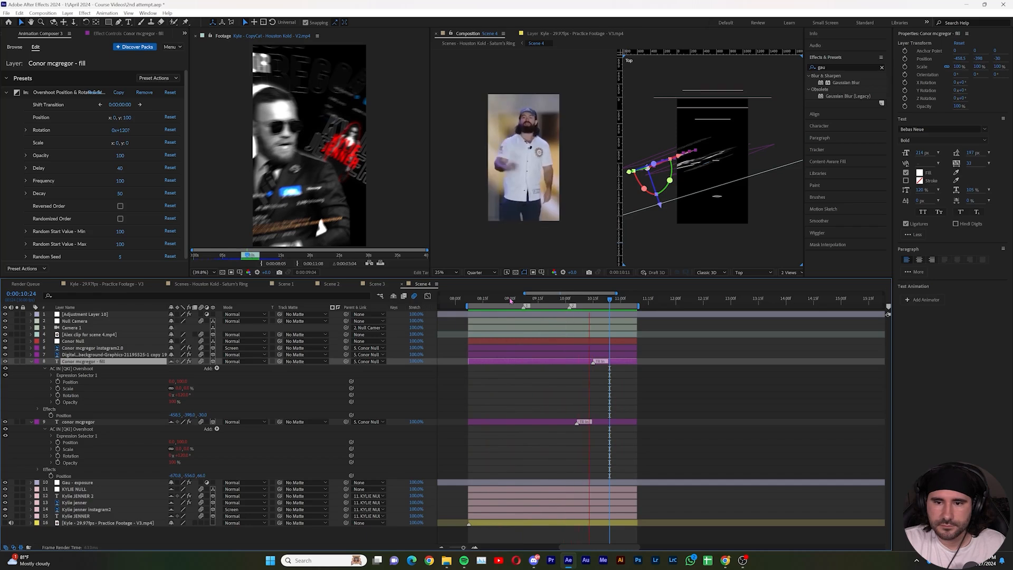
pyautogui.press('space')
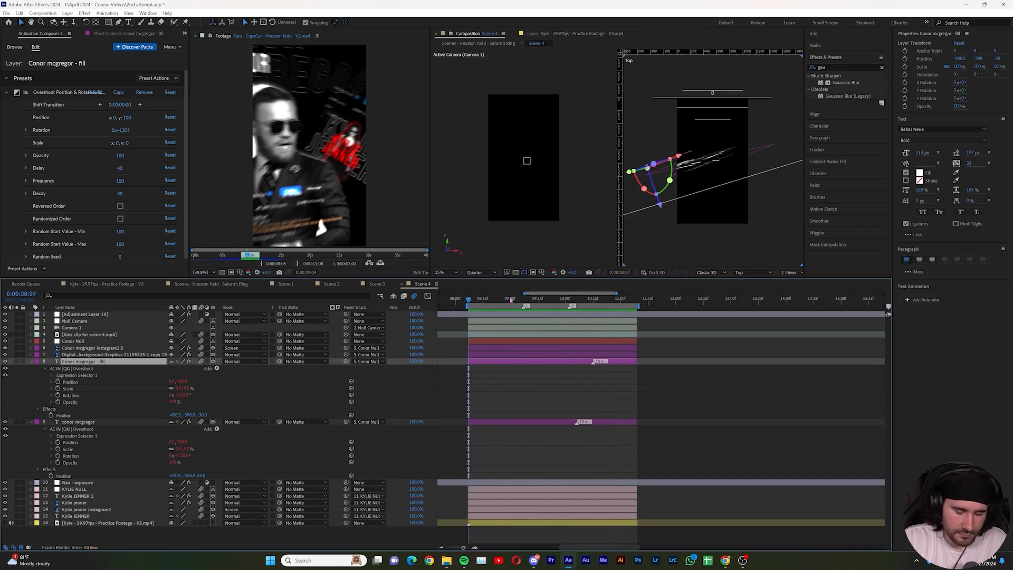
# - Collapse both Conor McGregor text layers, check the reference footage at 0:00:10:11 and show the fill layer's effect settings
pyautogui.click(31, 362)
pyautogui.click(31, 368)
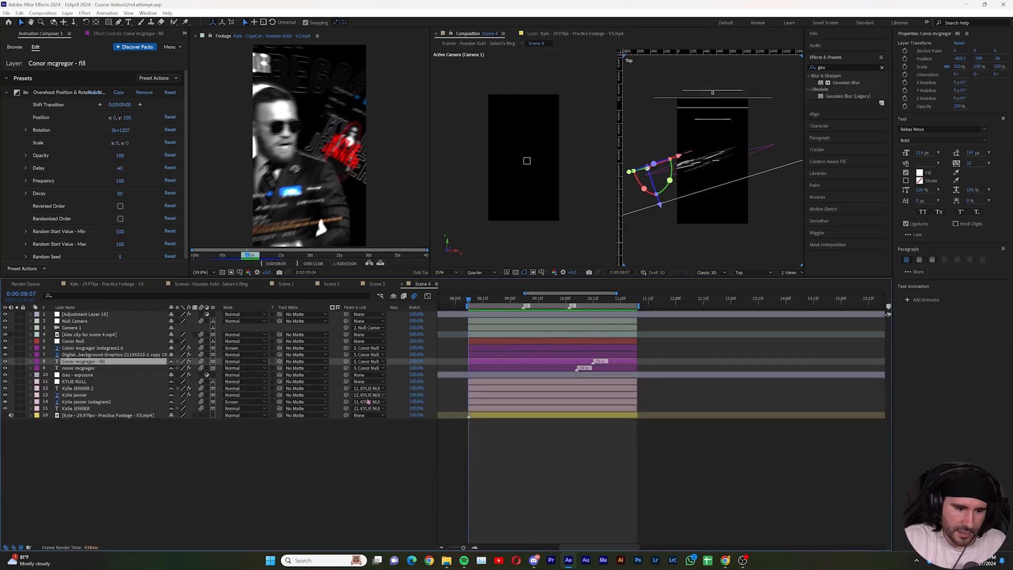
pyautogui.moveTo(247, 257); pyautogui.dragTo(255, 259)
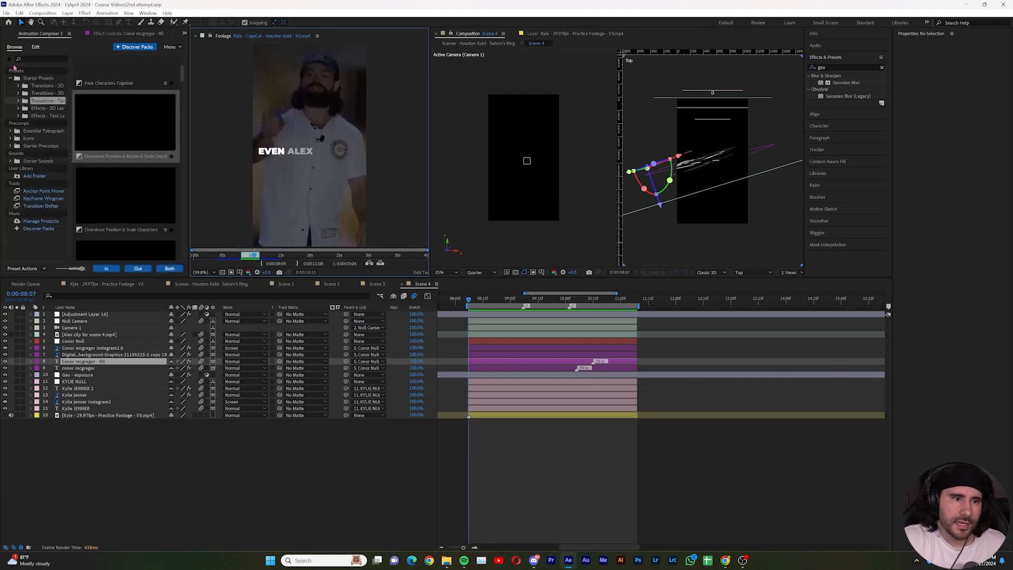
pyautogui.click(113, 34)
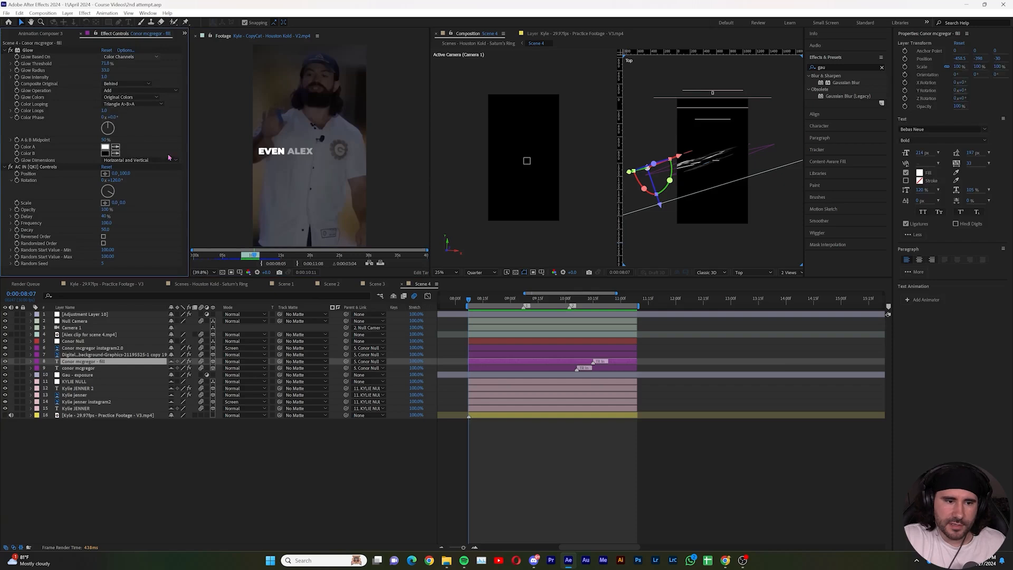
# - Select the Alex clip layer, find the Exposure effect under Color Correction and apply it to the clip
pyautogui.click(130, 460)
pyautogui.click(93, 362)
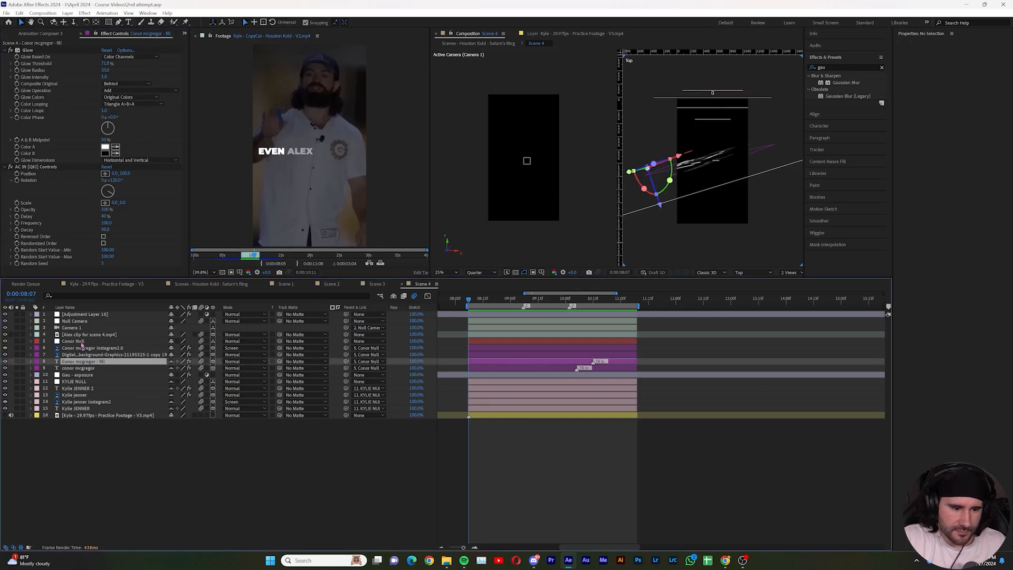
pyautogui.click(132, 334)
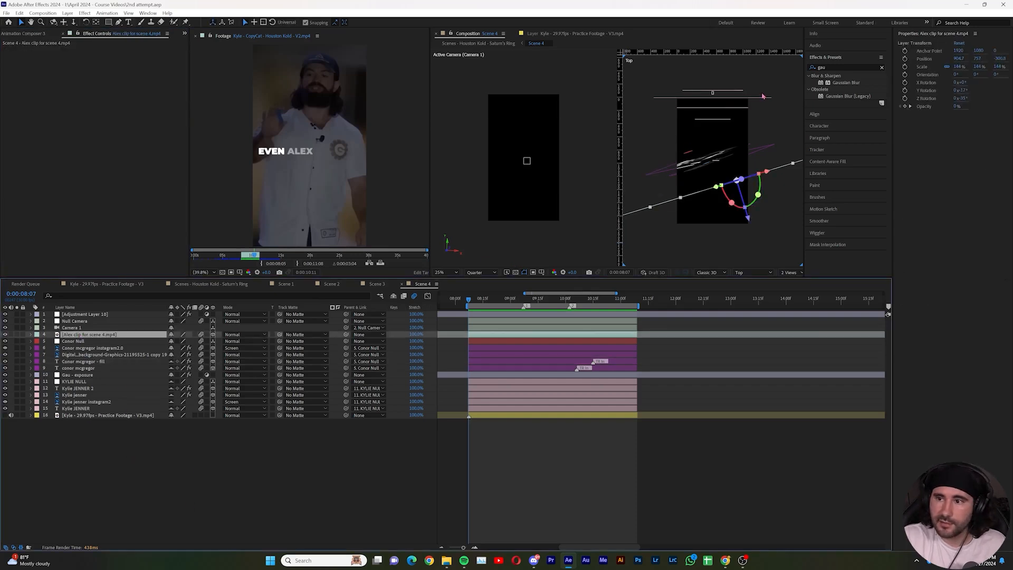
pyautogui.click(835, 68)
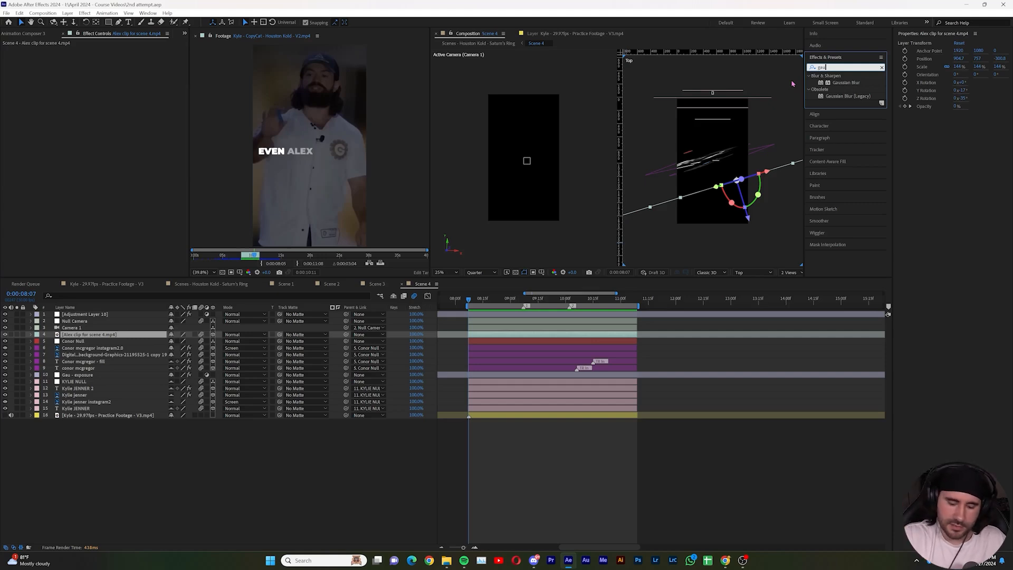
pyautogui.press('BackSpace')
pyautogui.press('BackSpace')
pyautogui.press('BackSpace')
pyautogui.write('expo')
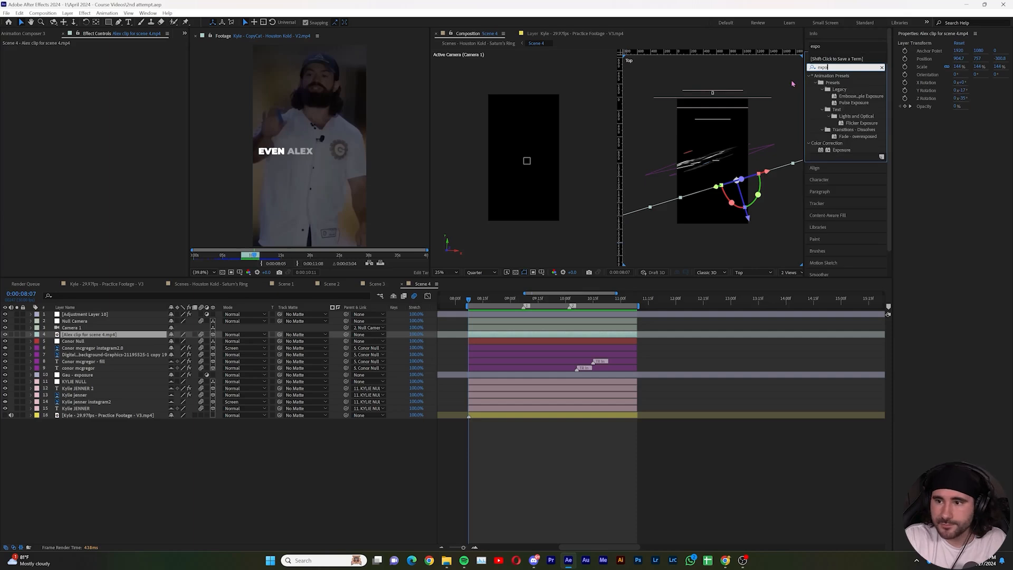
pyautogui.moveTo(842, 150); pyautogui.dragTo(588, 306)
# - Reveal the Alex clip's opacity keyframes and start Exposure keyframing at 0:00:10:01, where the clip's fade-in ends
pyautogui.click(512, 299)
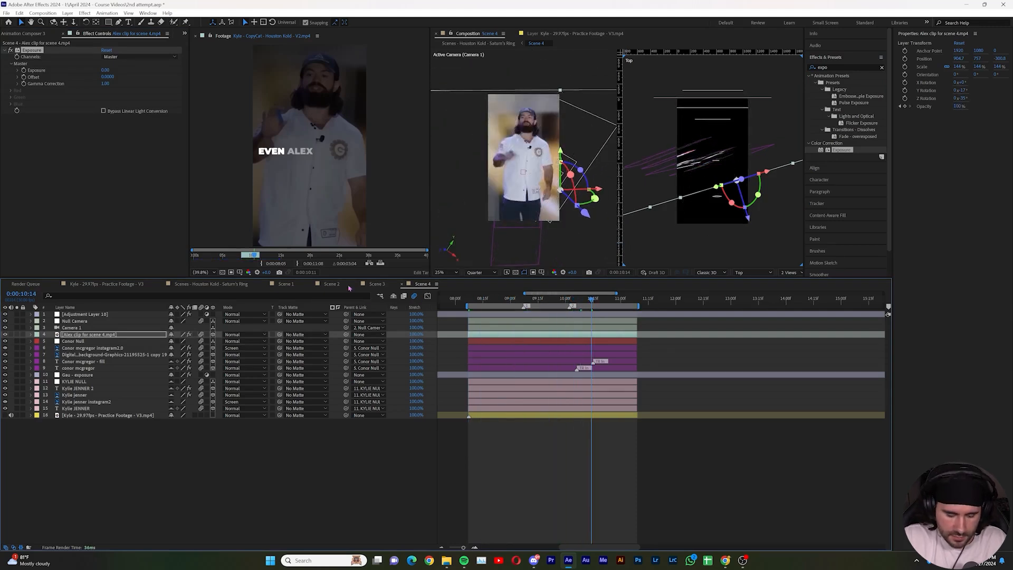
pyautogui.press('t')
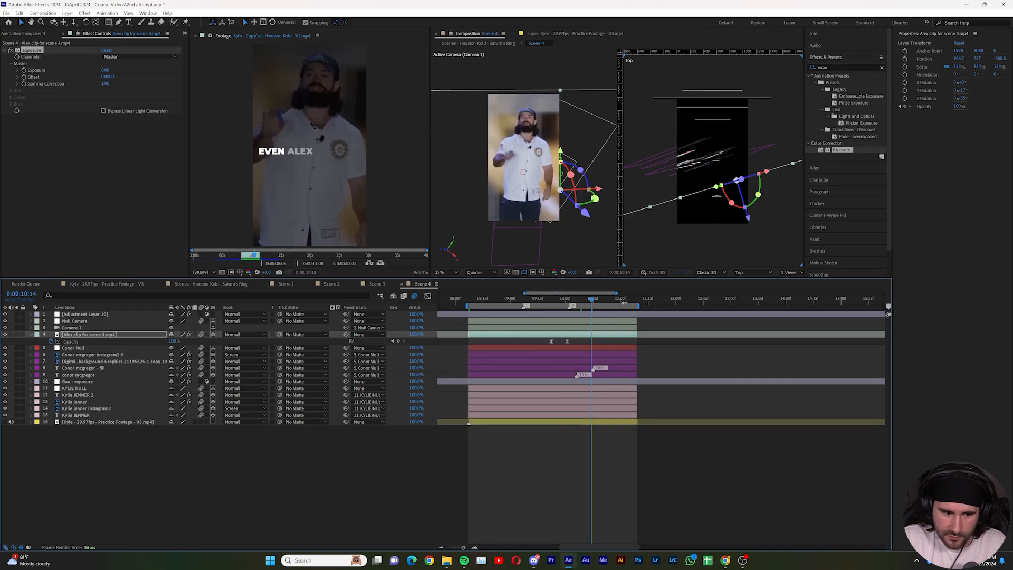
pyautogui.moveTo(593, 299); pyautogui.dragTo(568, 309)
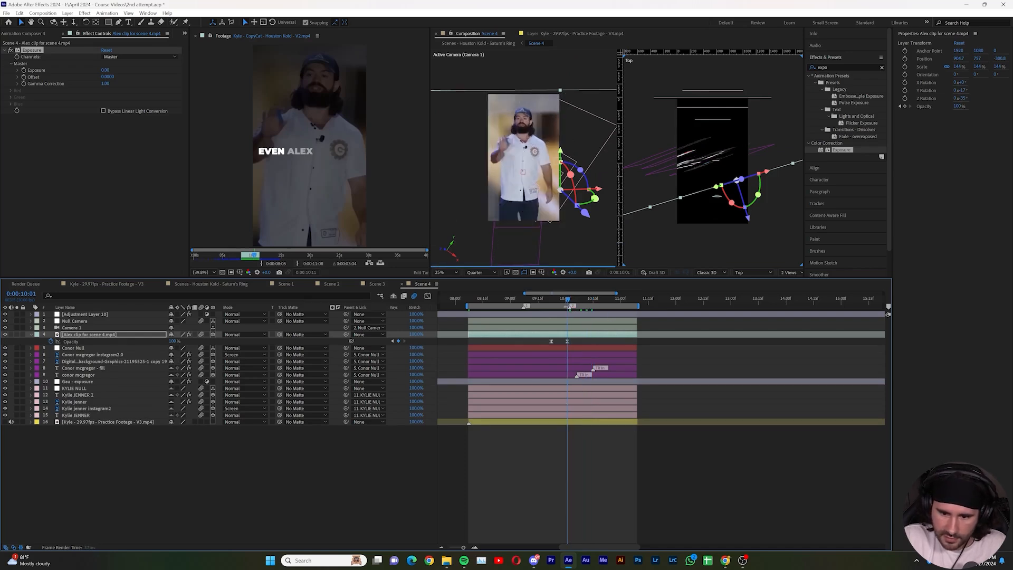
pyautogui.click(24, 71)
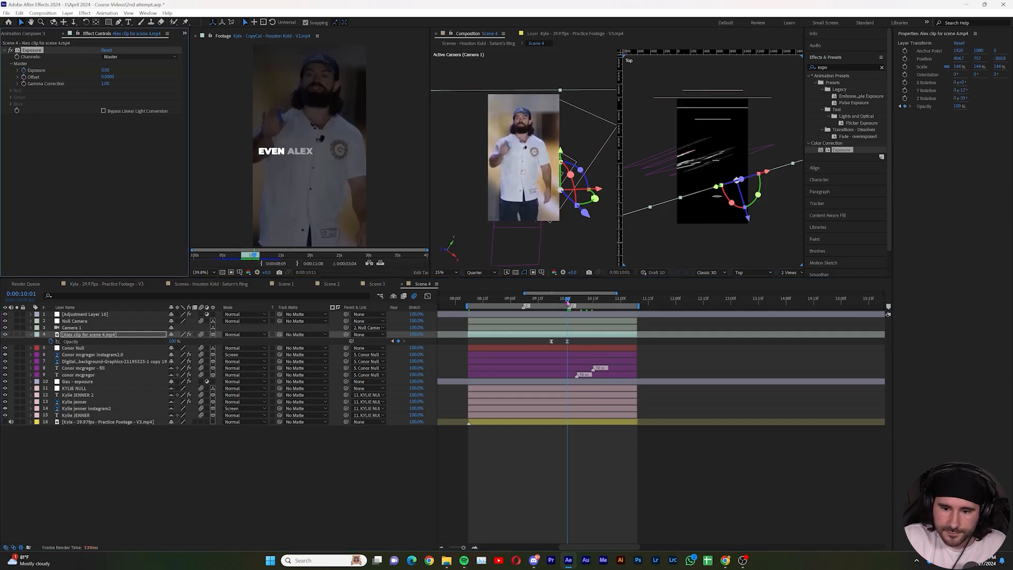
# - Set the Alex clip's Exposure to -5 at 0:00:11:07
pyautogui.moveTo(568, 299); pyautogui.dragTo(635, 308)
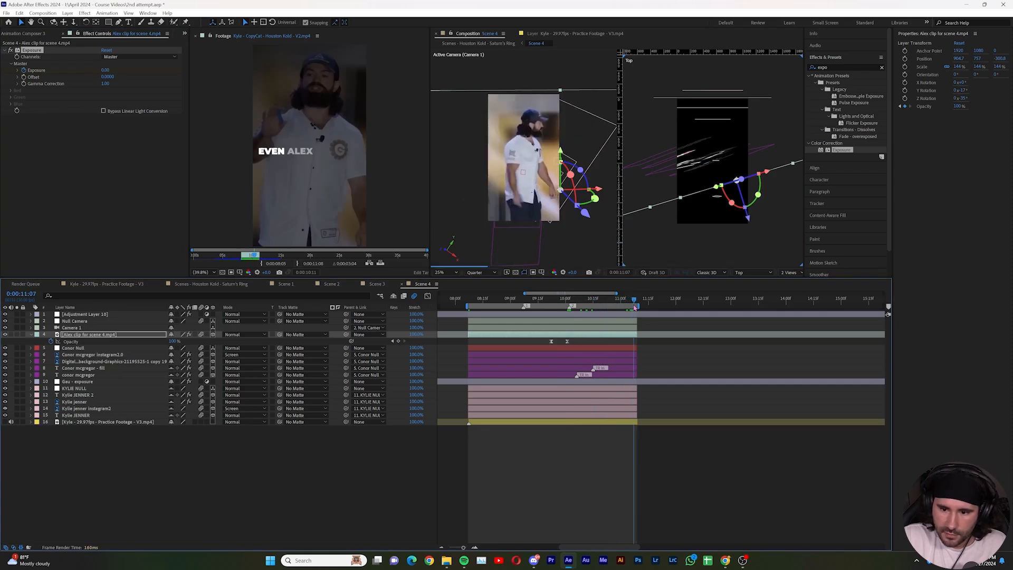
pyautogui.moveTo(107, 71); pyautogui.dragTo(105, 70)
pyautogui.click(106, 71)
pyautogui.press('BackSpace')
pyautogui.write('-5')
pyautogui.press('Return')
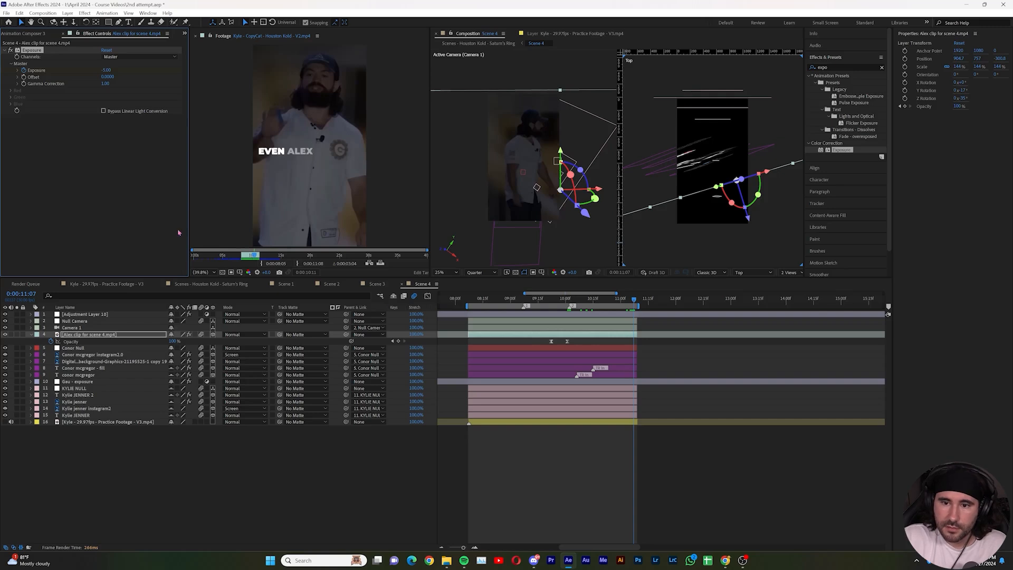
# - Clear the effects search, create a black solid and place it directly above the Alex clip layer
pyautogui.click(840, 67)
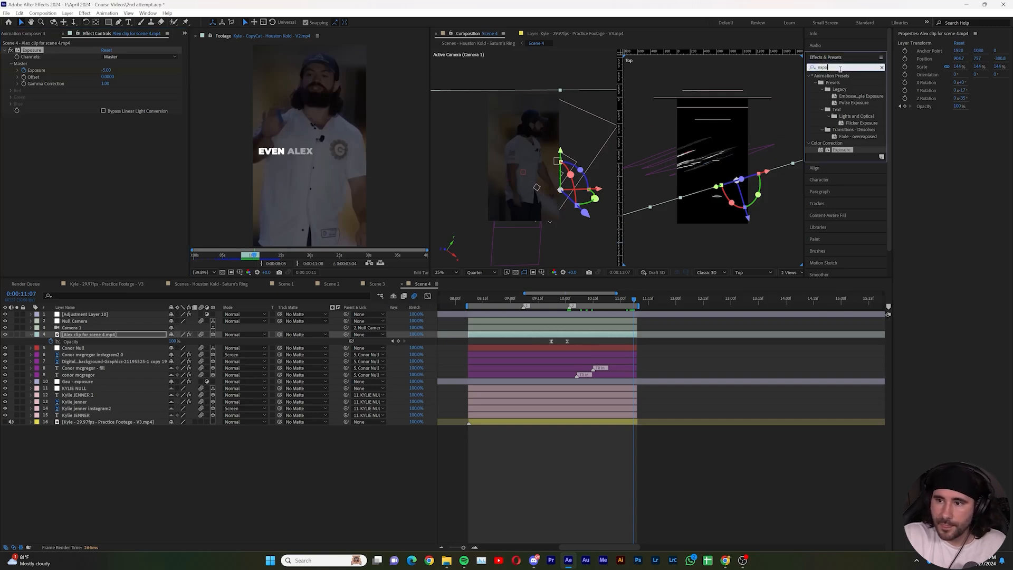
pyautogui.press('BackSpace')
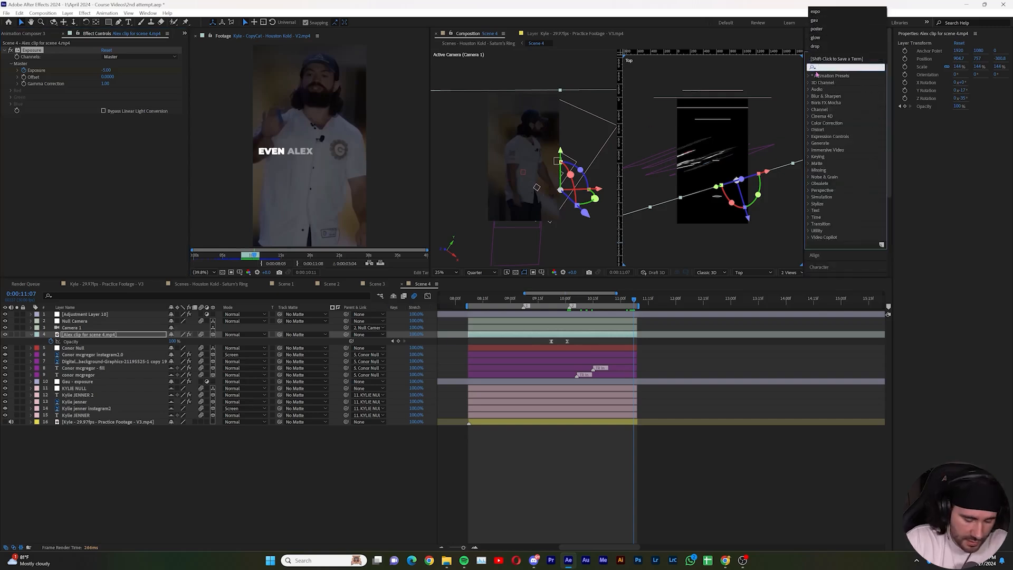
pyautogui.click(220, 461)
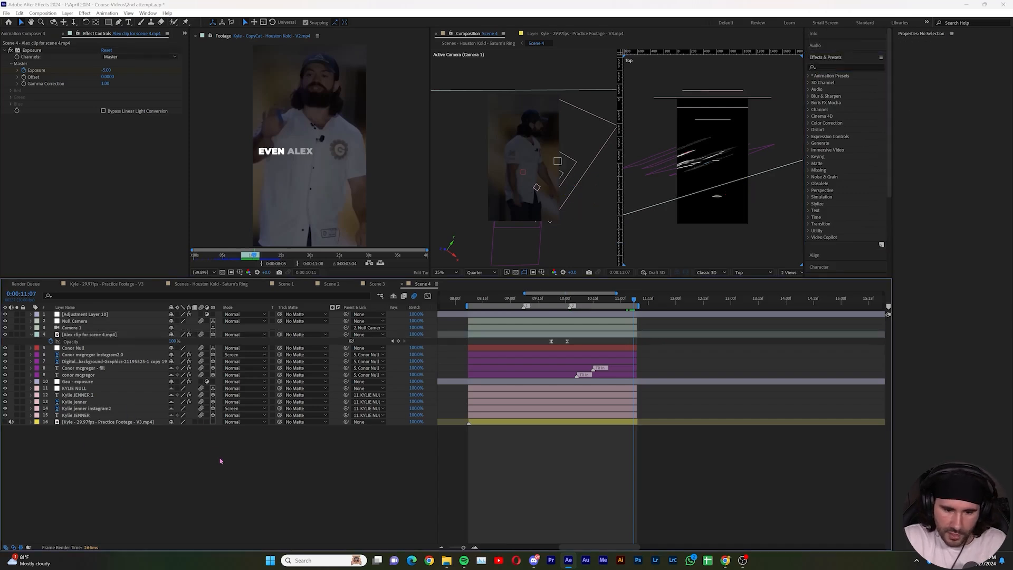
pyautogui.hotkey('ctrl', 'y')
pyautogui.click(269, 299)
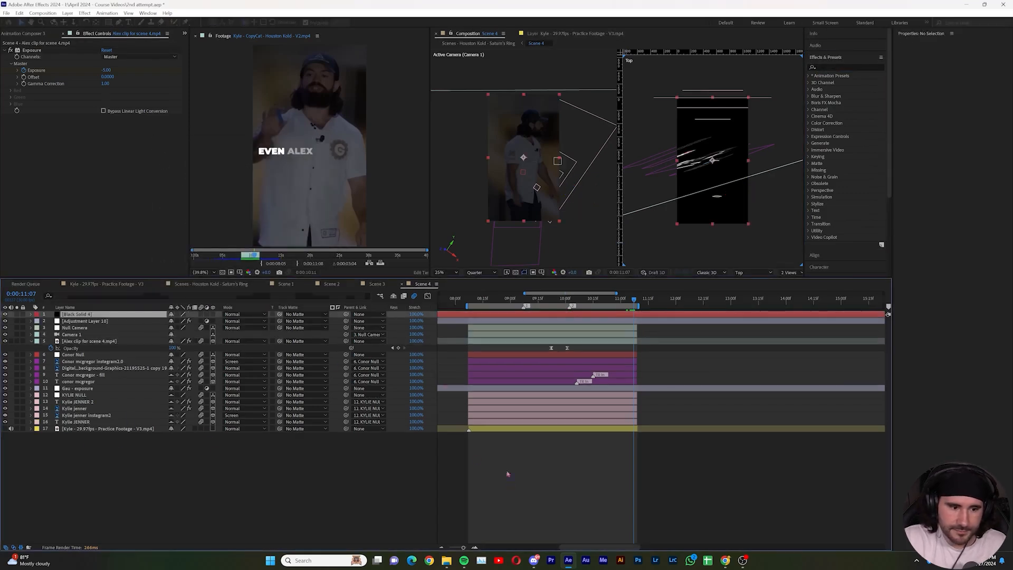
pyautogui.moveTo(77, 314); pyautogui.dragTo(102, 338)
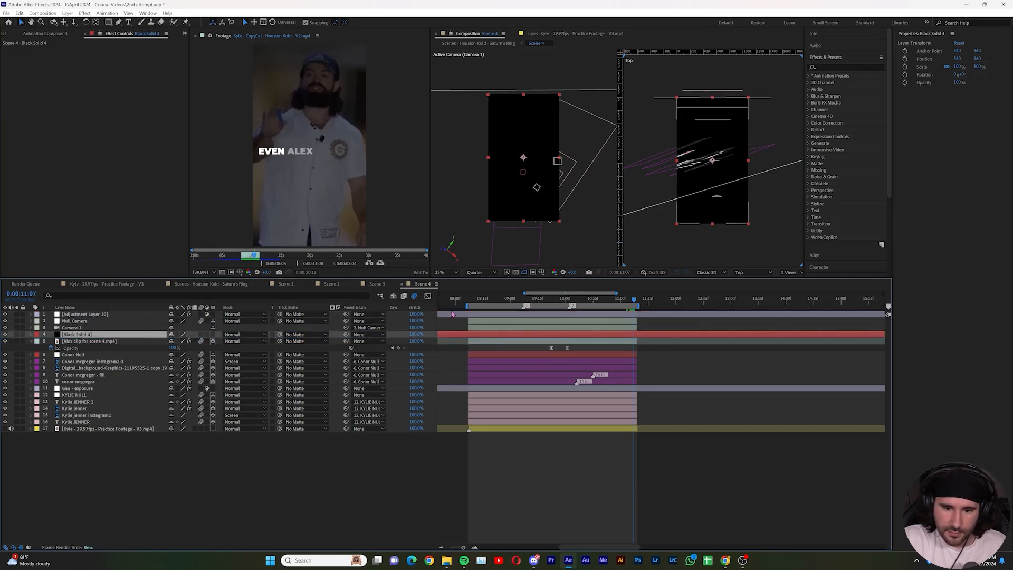
# - Show the Alex clip's keyframes and start opacity keyframing on the black solid at 0:00:10:22
pyautogui.click(484, 343)
pyautogui.press('u')
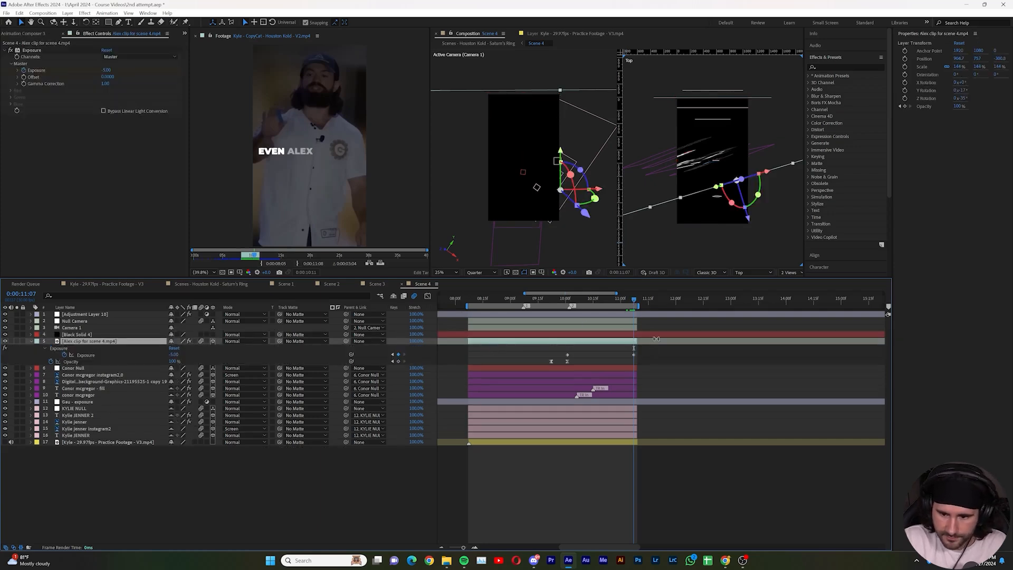
pyautogui.moveTo(616, 308); pyautogui.dragTo(611, 312)
pyautogui.click(78, 334)
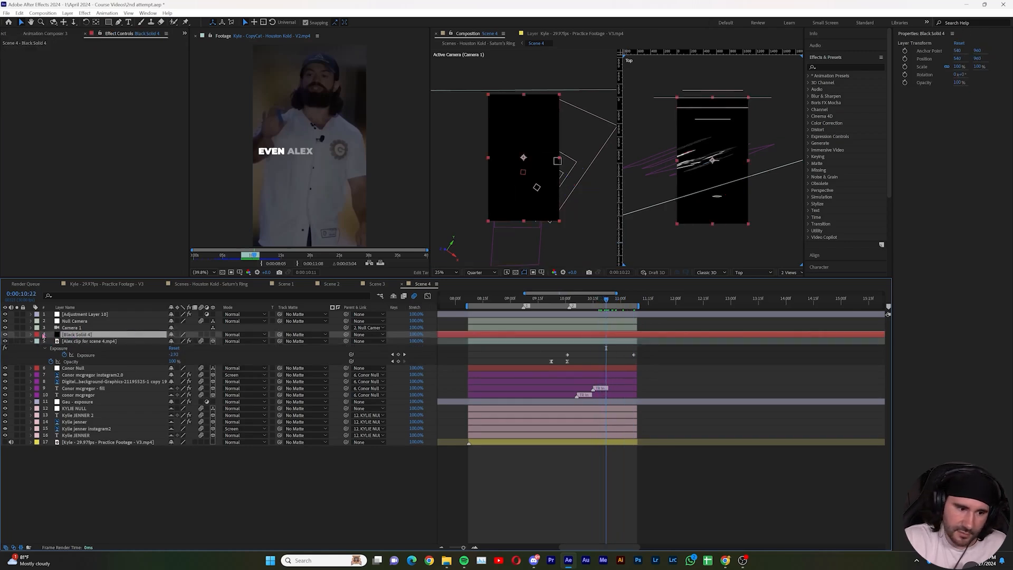
pyautogui.click(31, 336)
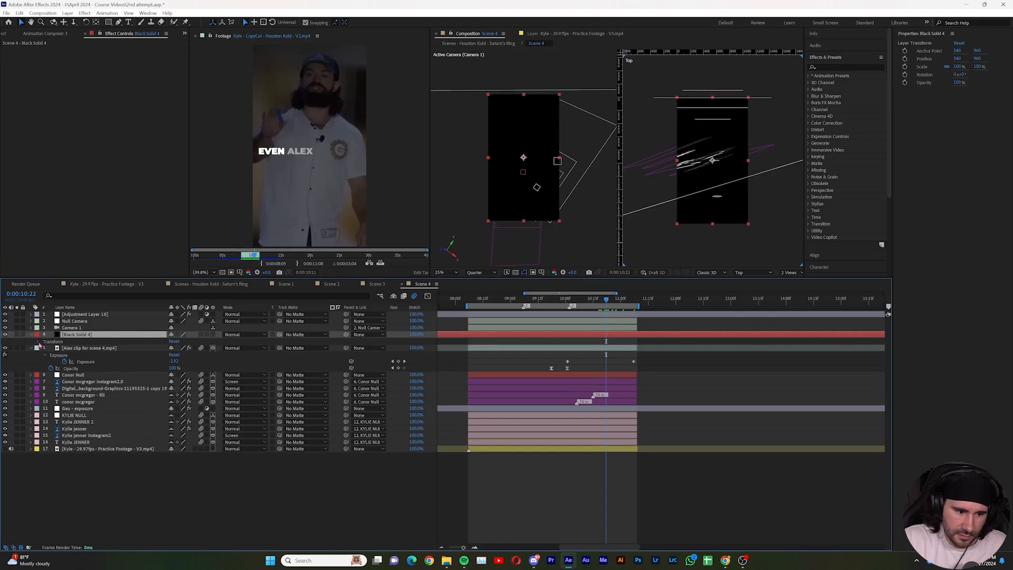
pyautogui.press('t')
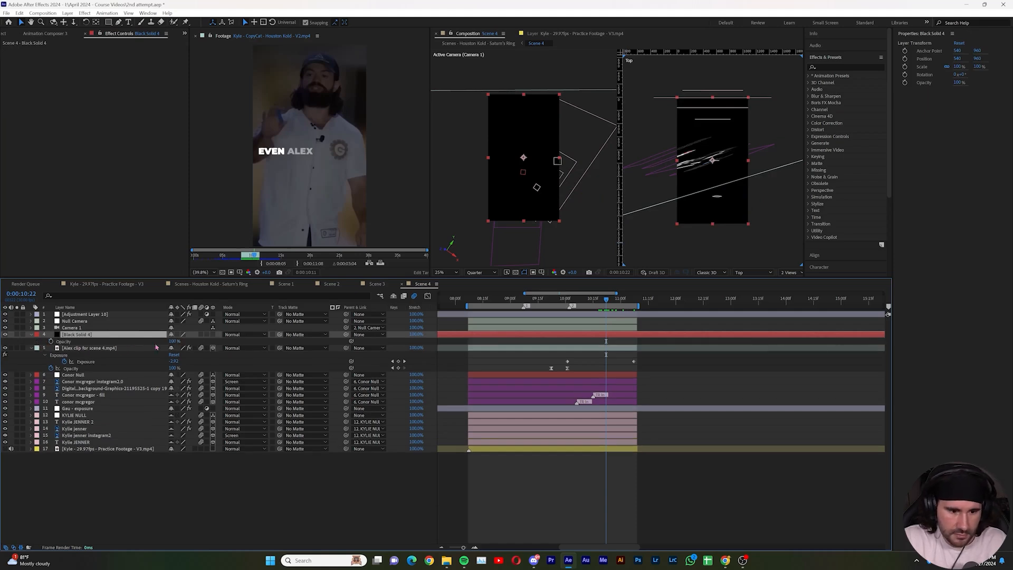
pyautogui.click(51, 342)
# - Key the black solid's opacity at 100% at 0:00:11:08 and set its keyframe at 0:00:10:22 to 0%
pyautogui.moveTo(611, 305); pyautogui.dragTo(636, 308)
pyautogui.click(173, 341)
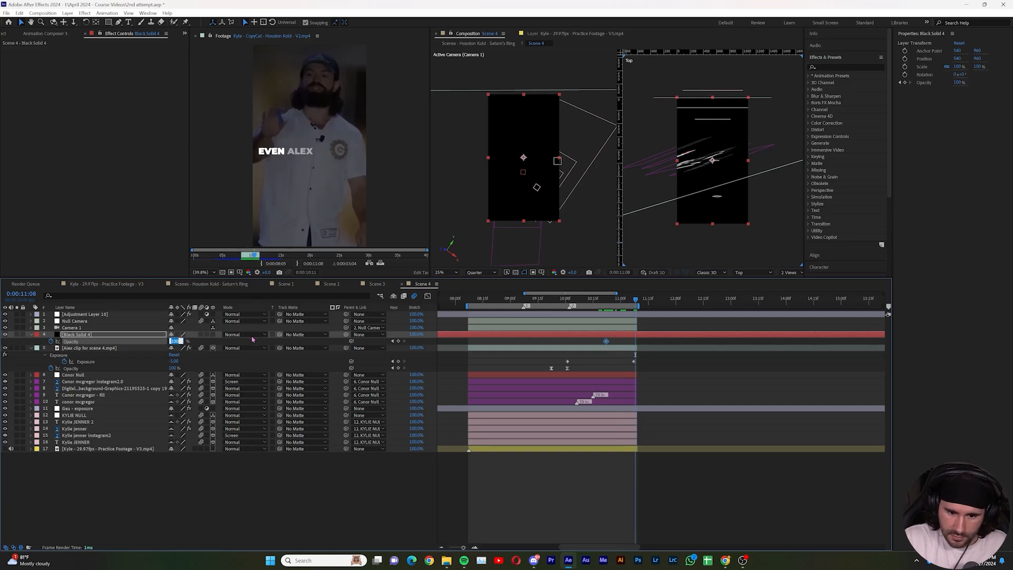
pyautogui.click(398, 342)
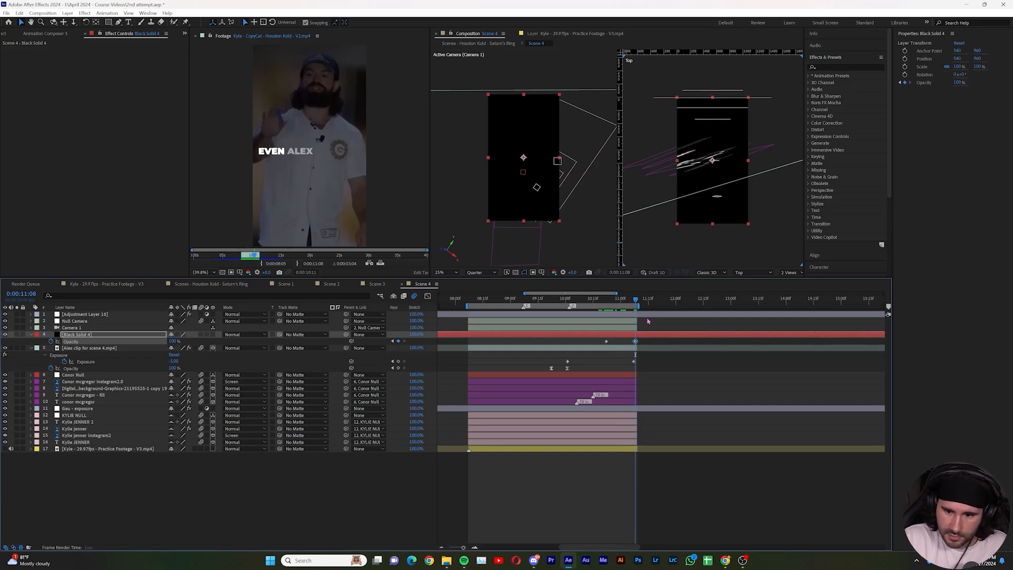
pyautogui.moveTo(635, 301); pyautogui.dragTo(607, 309)
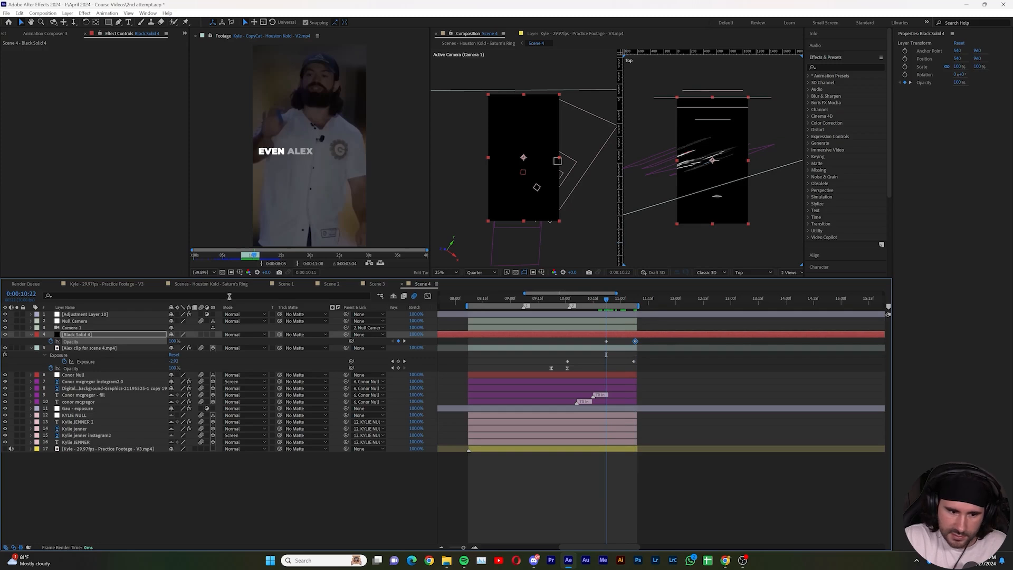
pyautogui.click(173, 341)
pyautogui.write('0')
pyautogui.press('Return')
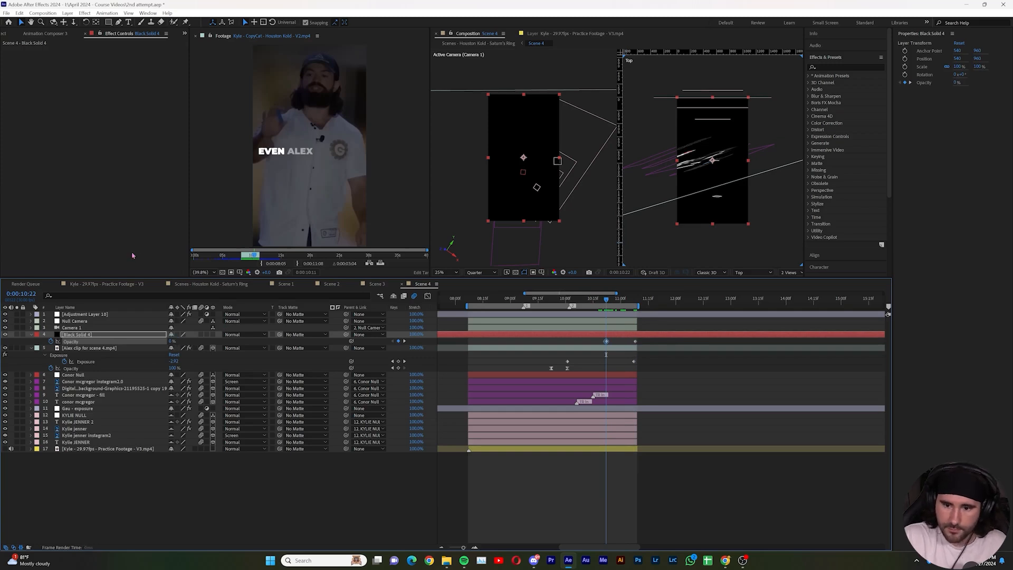
# - Scrub through the fade to black and move the Alex clip's final Exposure keyframe earlier, to about 0:00:11:00
pyautogui.moveTo(607, 306); pyautogui.dragTo(635, 303)
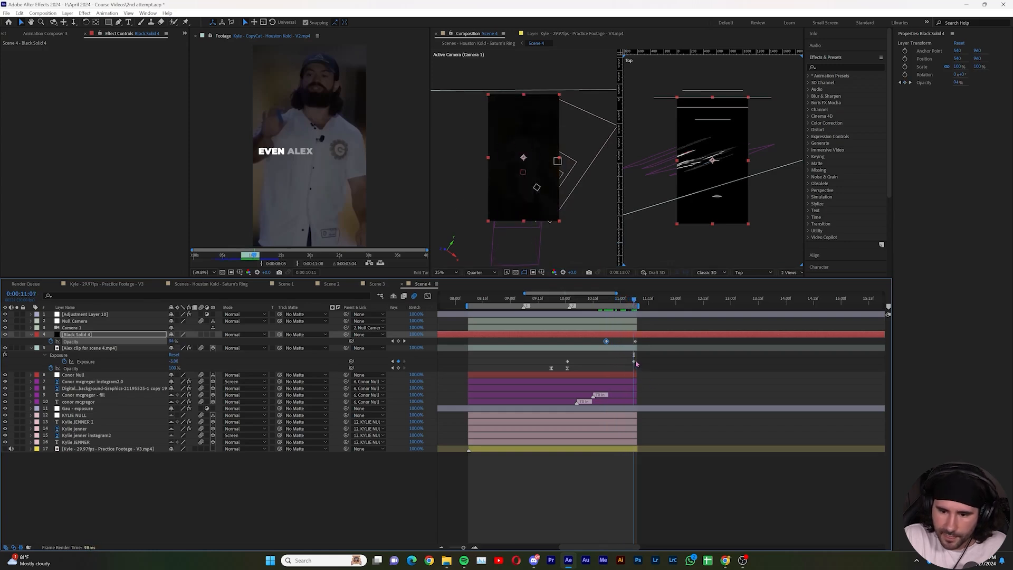
pyautogui.moveTo(634, 363); pyautogui.dragTo(621, 366)
pyautogui.moveTo(586, 299); pyautogui.dragTo(569, 299)
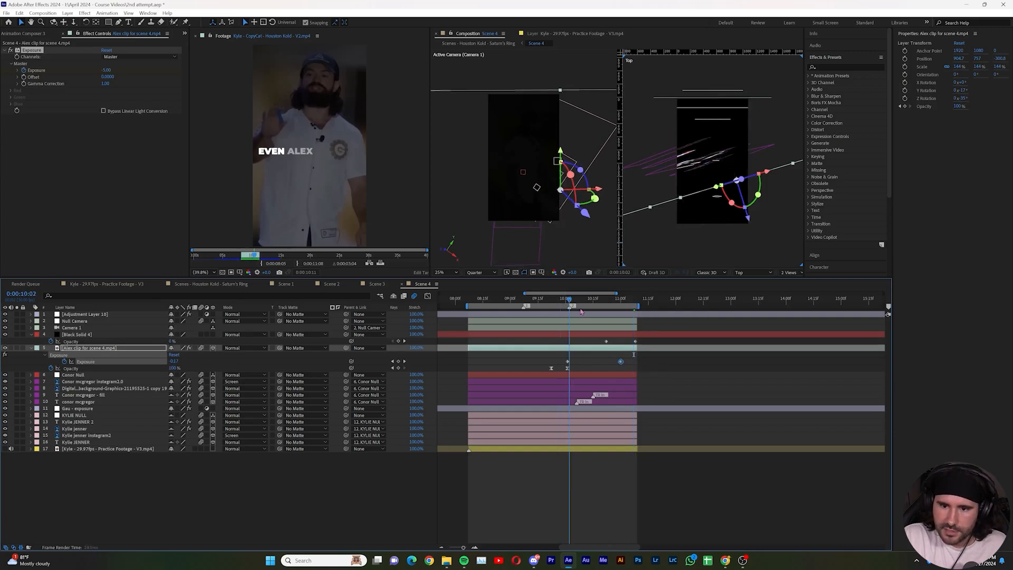
# - Play back Scene 4 from the Alex clip's start at 0:00:08:07 to review the darkening
pyautogui.press('space')
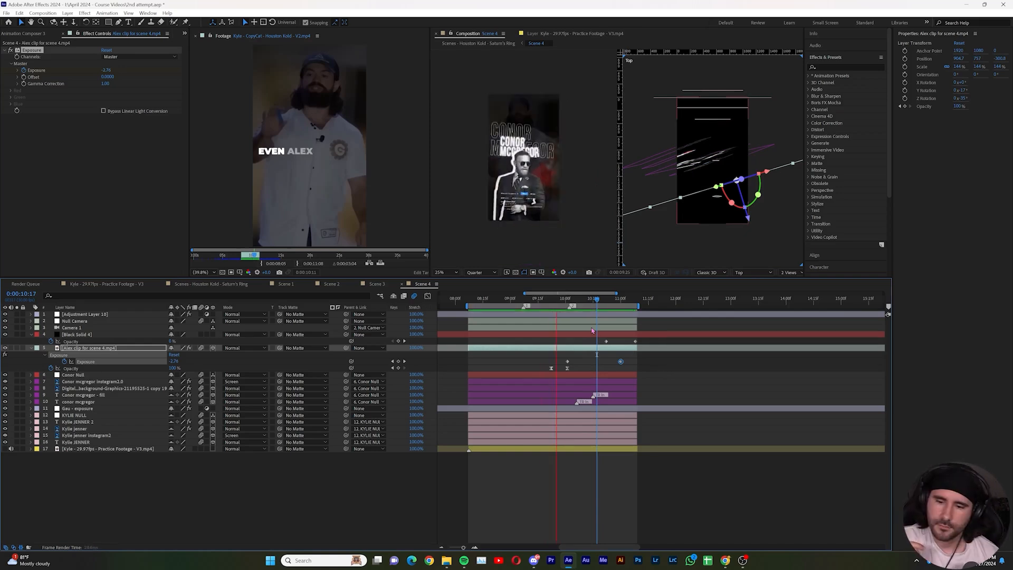
pyautogui.press('i')
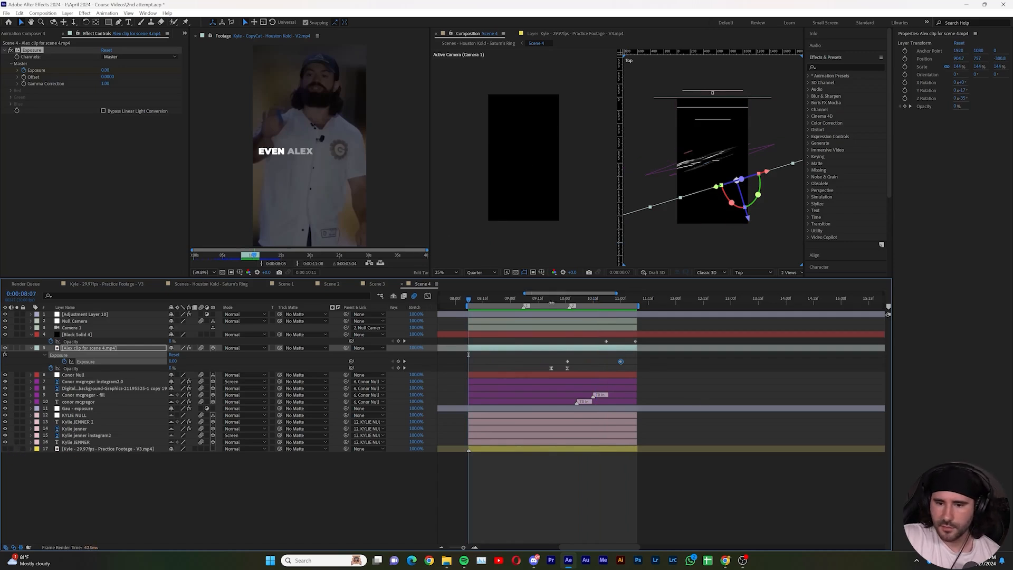
pyautogui.press('space')
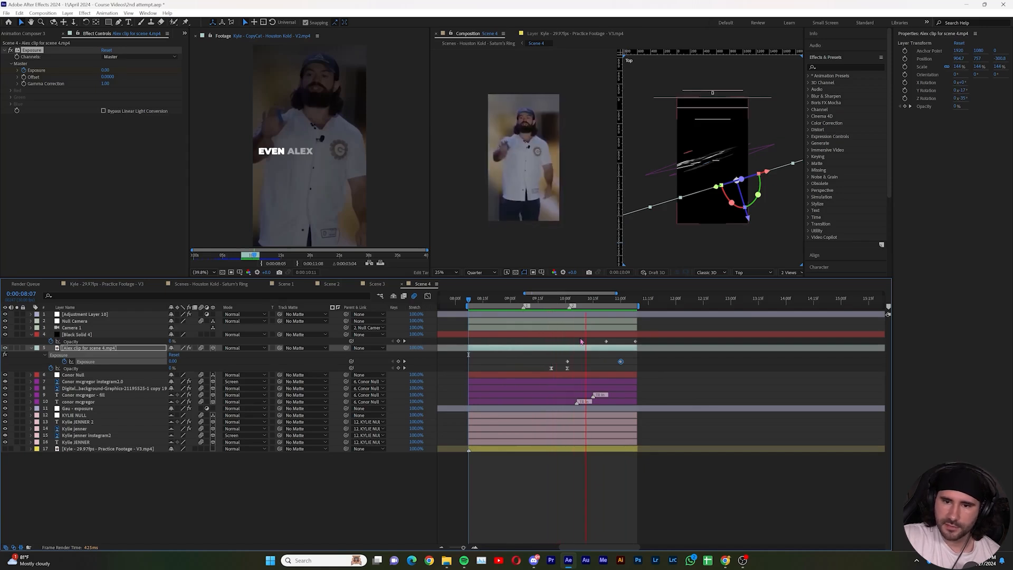
pyautogui.press('space')
# - Check the closing title in the reference footage and add a text layer reading "even alex himself" at 0:00:11:08
pyautogui.moveTo(586, 302); pyautogui.dragTo(637, 309)
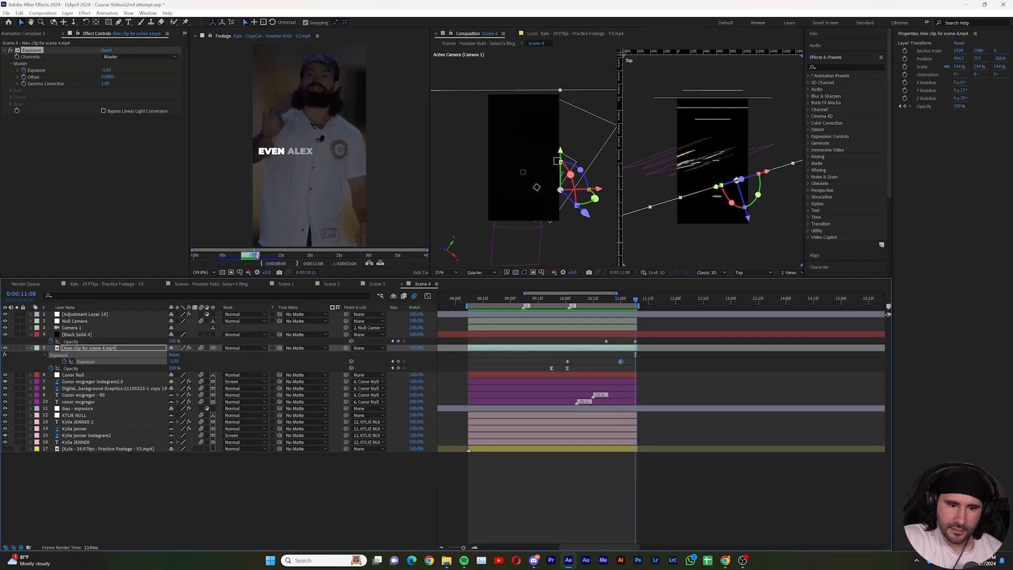
pyautogui.moveTo(256, 256); pyautogui.dragTo(260, 257)
pyautogui.click(152, 475)
pyautogui.hotkey('ctrl', 't')
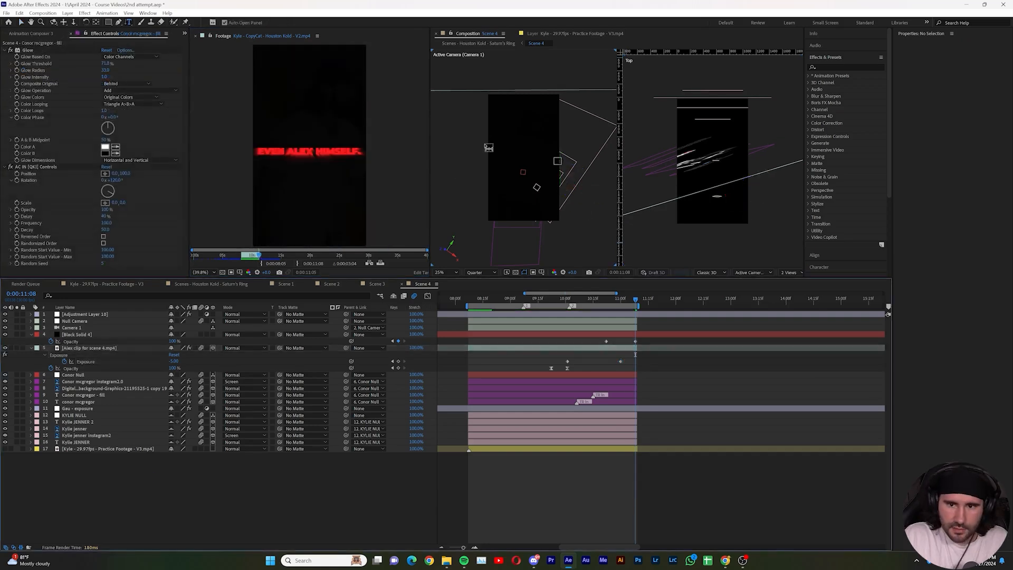
pyautogui.click(509, 123)
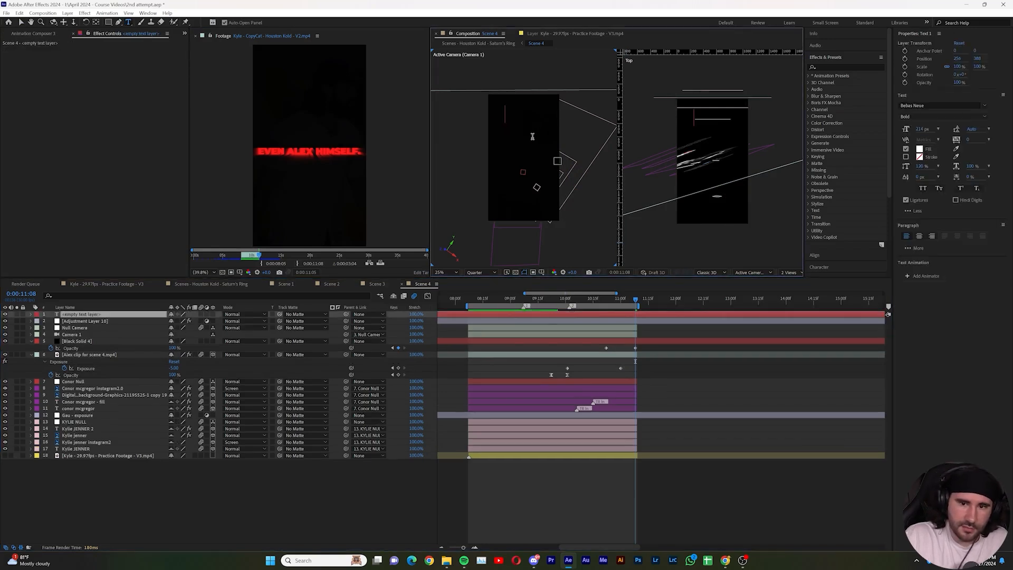
pyautogui.write('even')
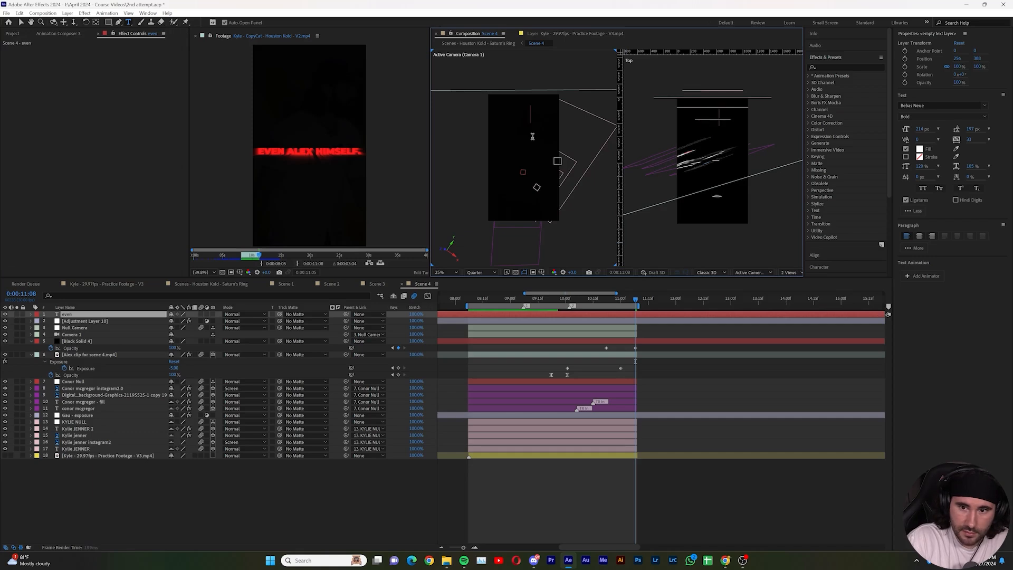
pyautogui.write(' alex himself')
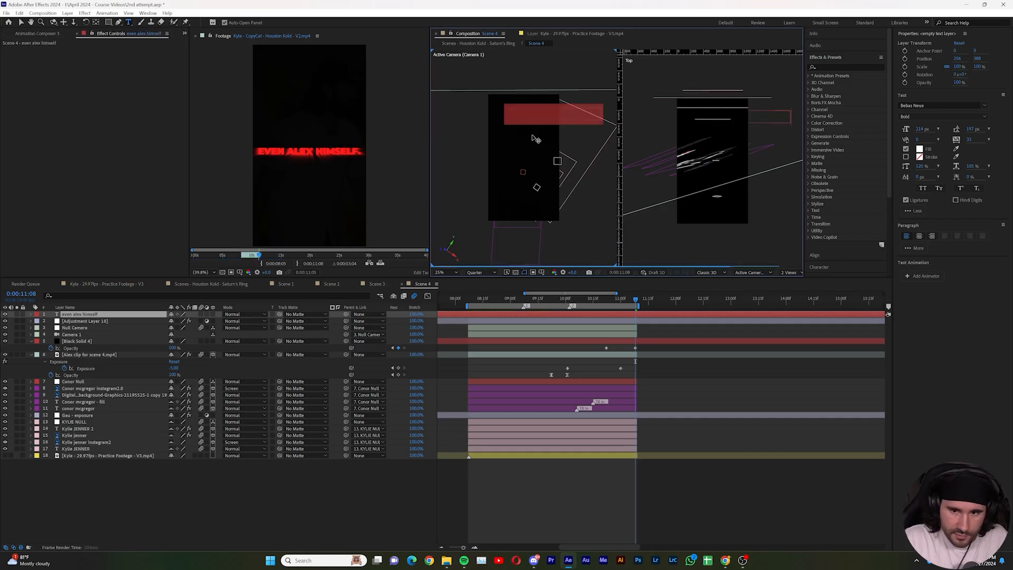
# - Set the "even alex himself" text's font to Montserrat Black
pyautogui.click(937, 106)
pyautogui.write('mont')
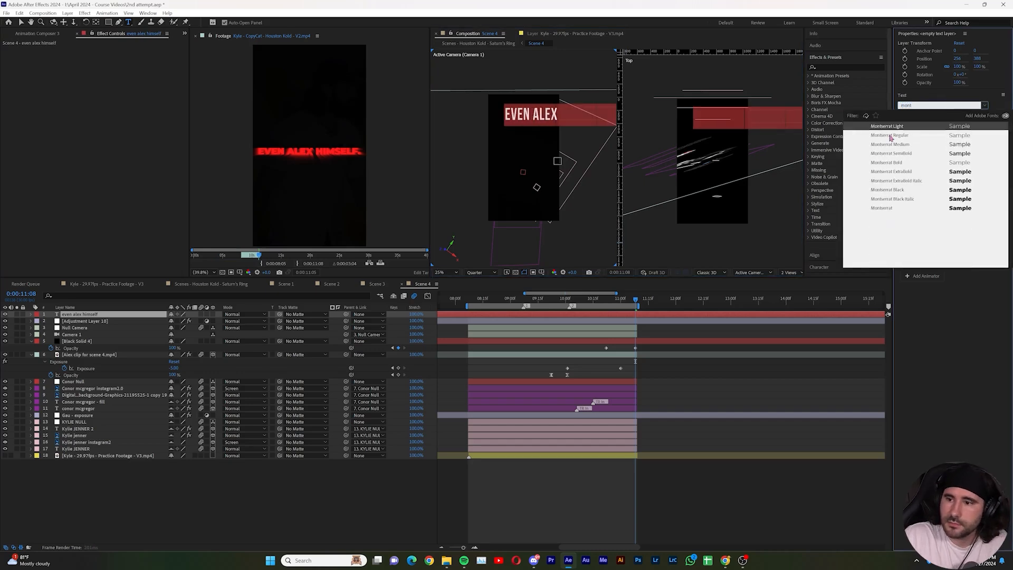
pyautogui.click(897, 189)
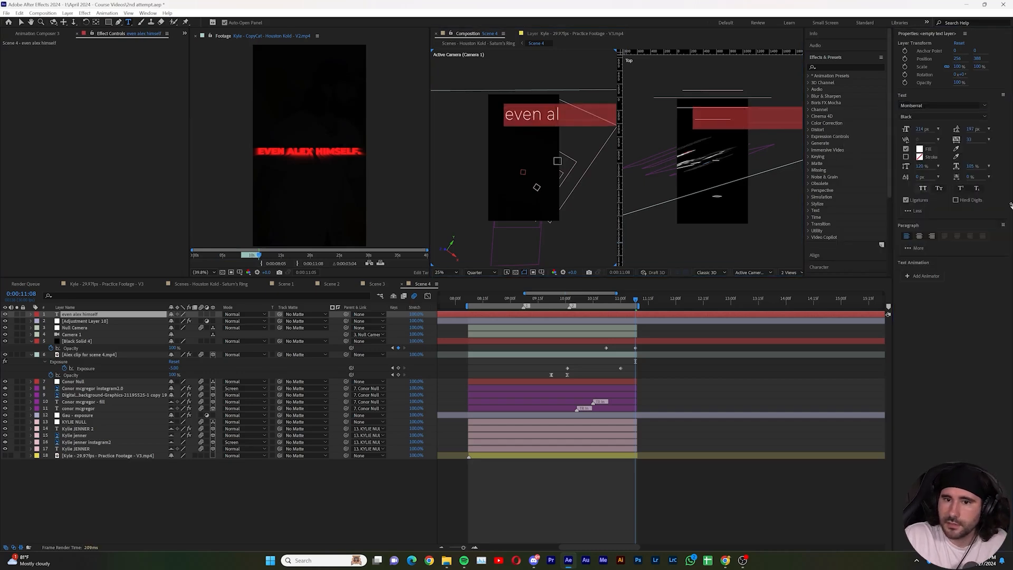
# - Set the "even alex himself" title to all caps and centre both it and its anchor point in the composition
pyautogui.click(923, 188)
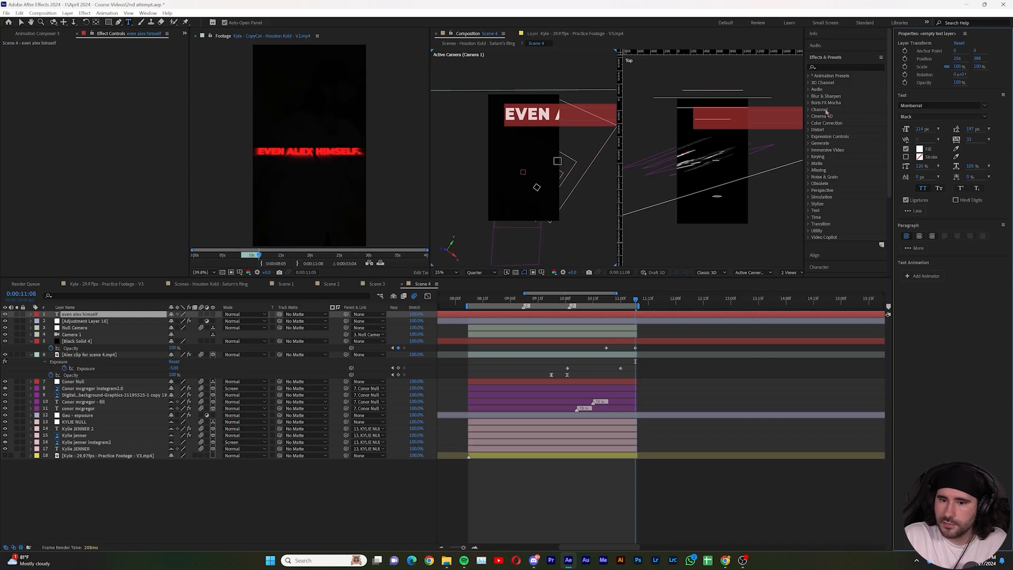
pyautogui.click(816, 255)
pyautogui.click(826, 88)
pyautogui.click(867, 89)
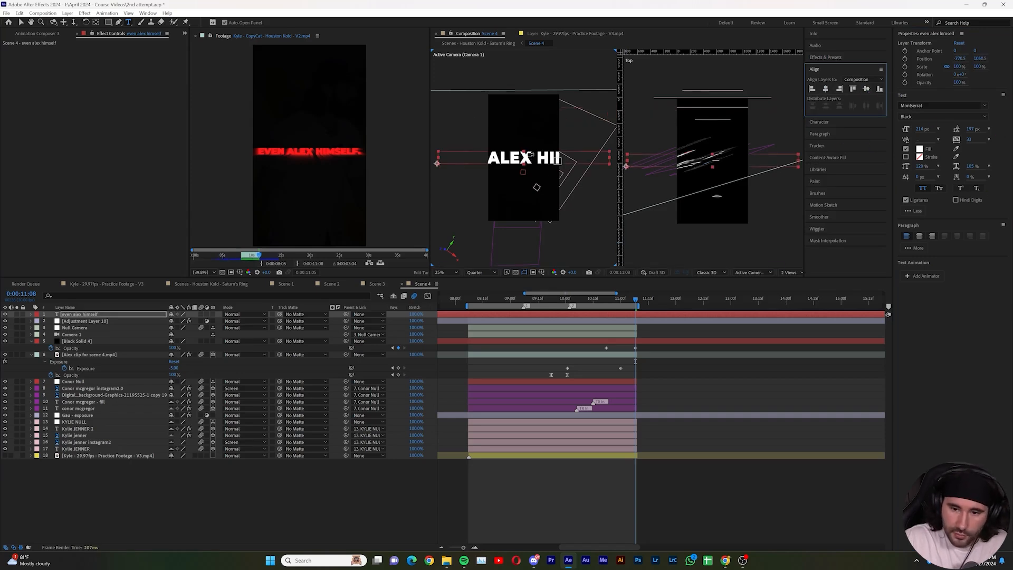
pyautogui.click(531, 156)
pyautogui.hotkey('ctrl', 'alt', 'Home')
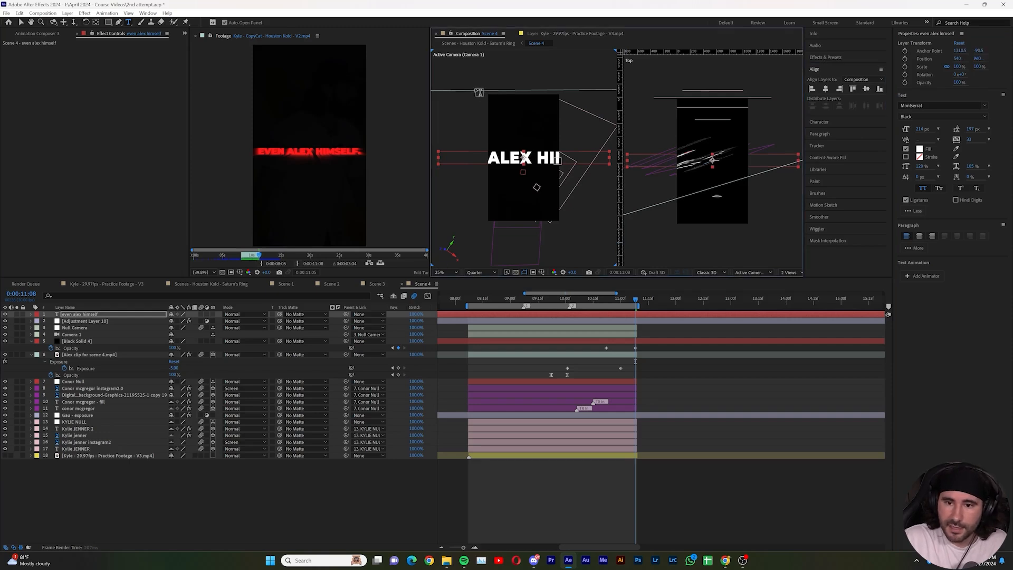
# - Reduce the title's font size to about 80 px so it fits the frame, then re-centre the text and its anchor point
pyautogui.moveTo(920, 129); pyautogui.dragTo(899, 134)
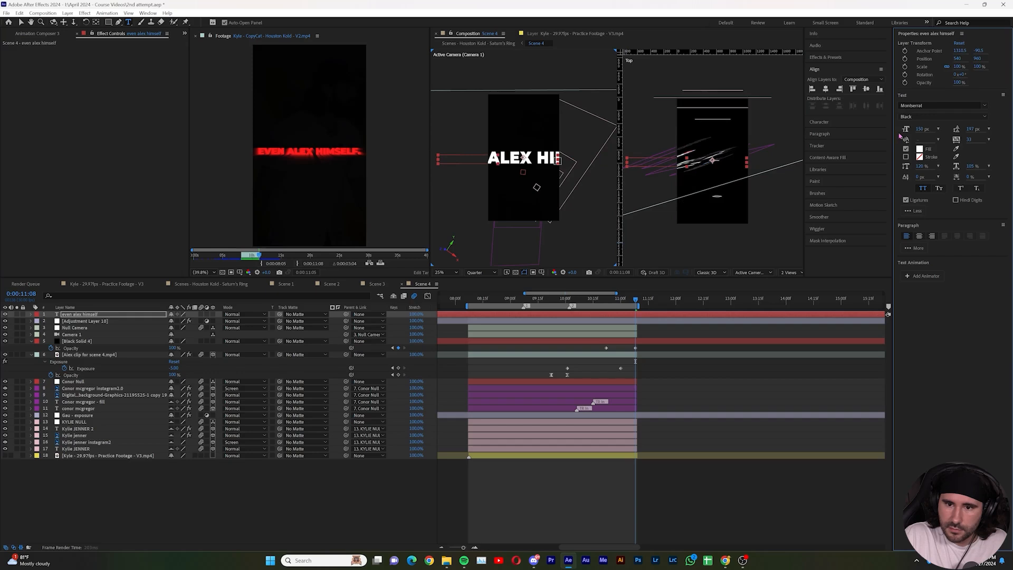
pyautogui.click(826, 89)
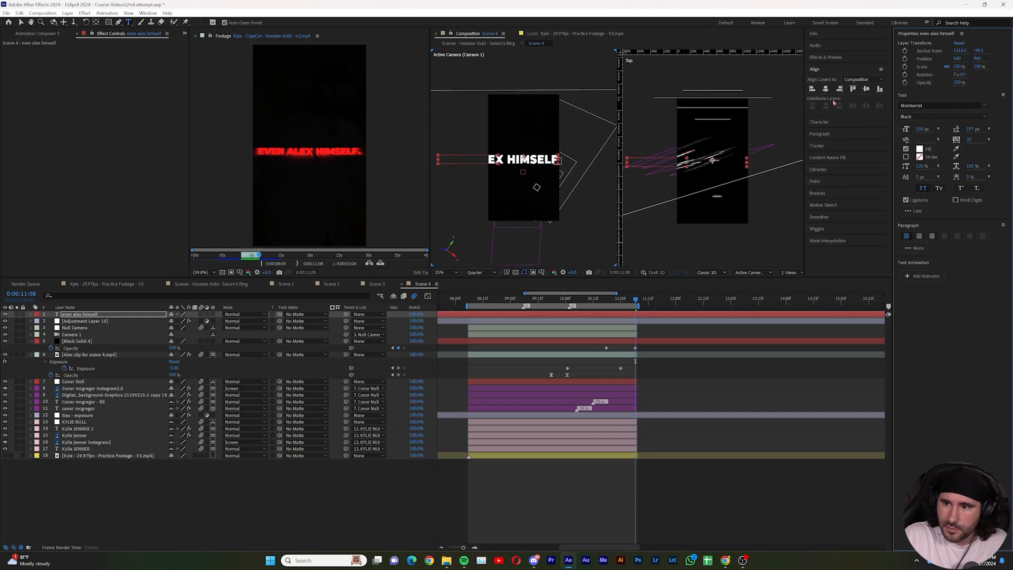
pyautogui.click(866, 89)
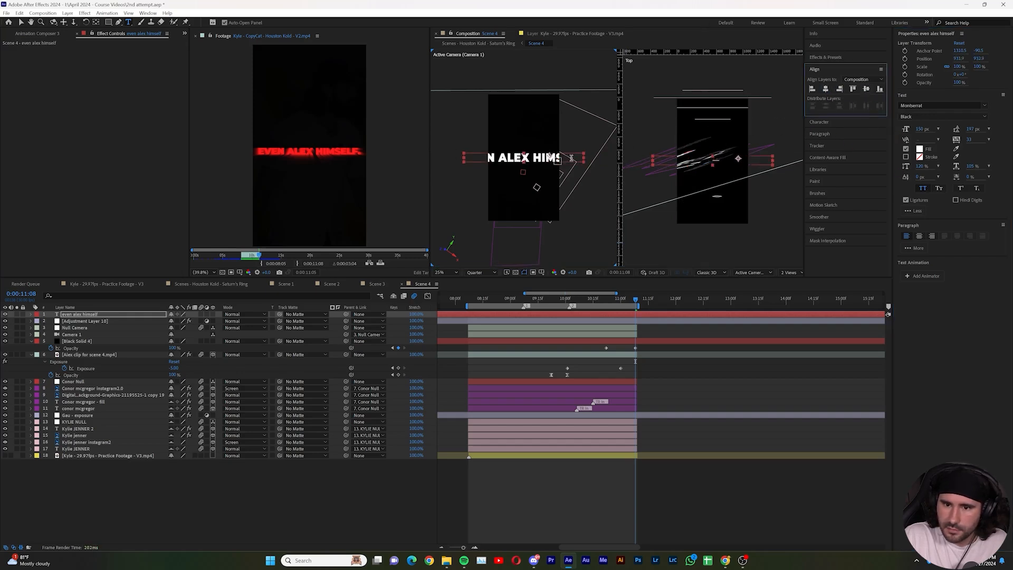
pyautogui.moveTo(921, 133); pyautogui.dragTo(883, 137)
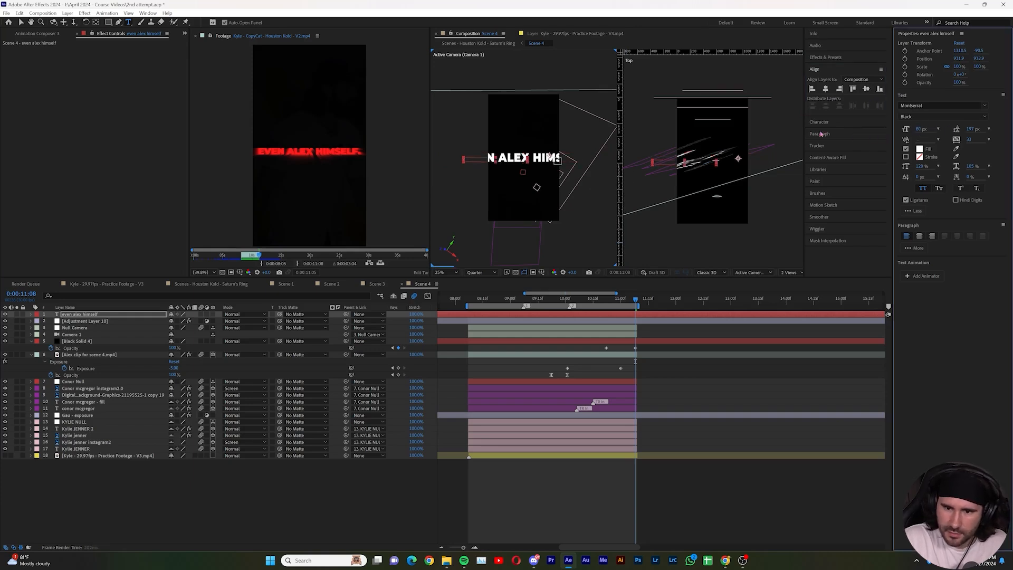
pyautogui.click(826, 90)
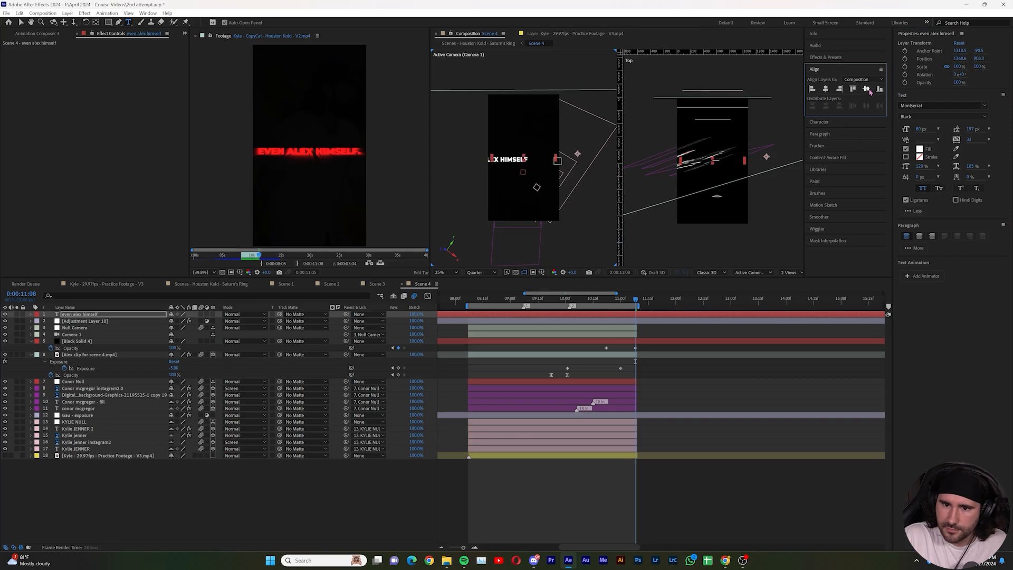
pyautogui.click(866, 90)
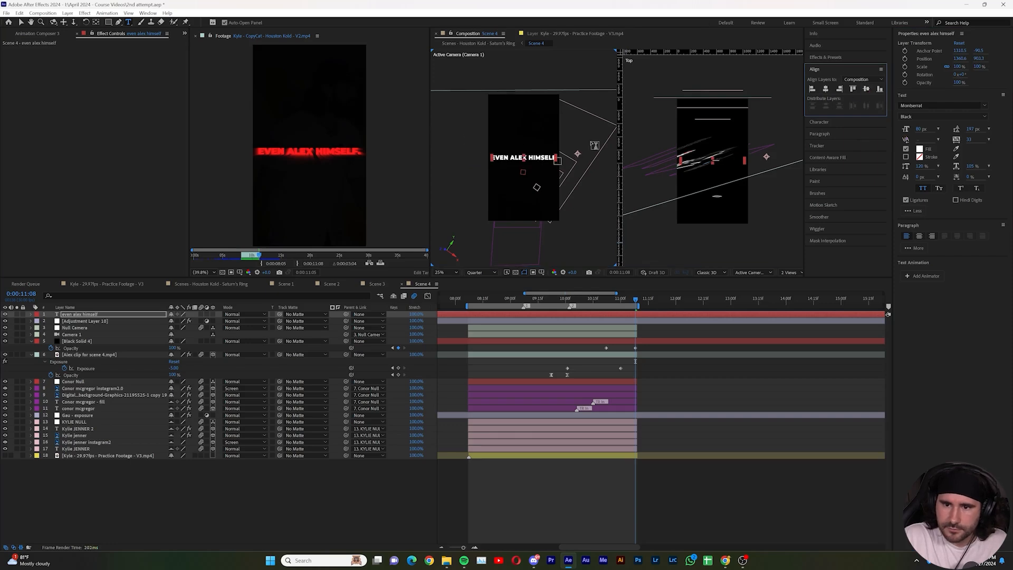
pyautogui.click(566, 164)
pyautogui.hotkey('ctrl', 'alt', 'Home')
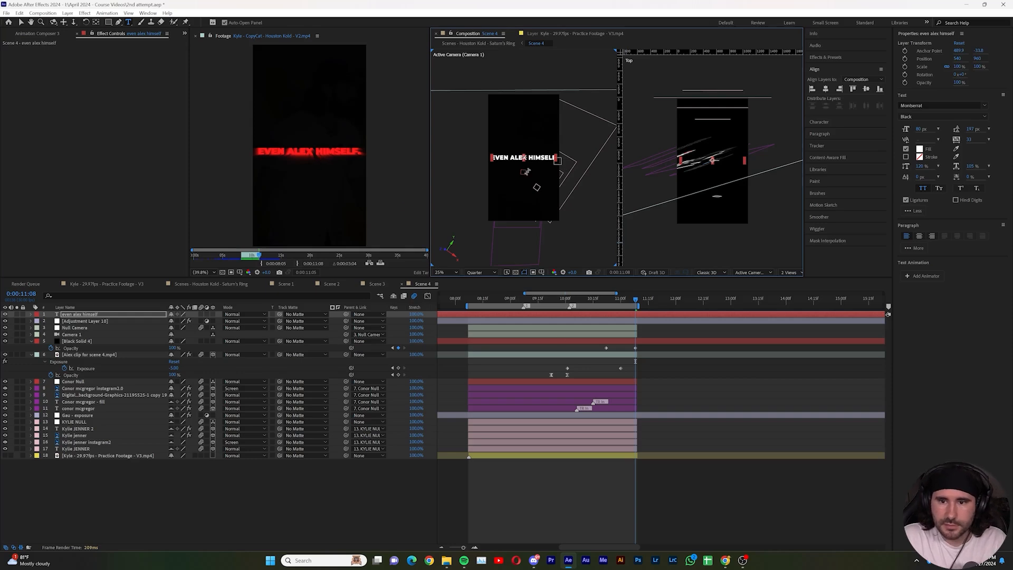
# - Add a period to the end of the "even alex himself" title text
pyautogui.click(548, 158)
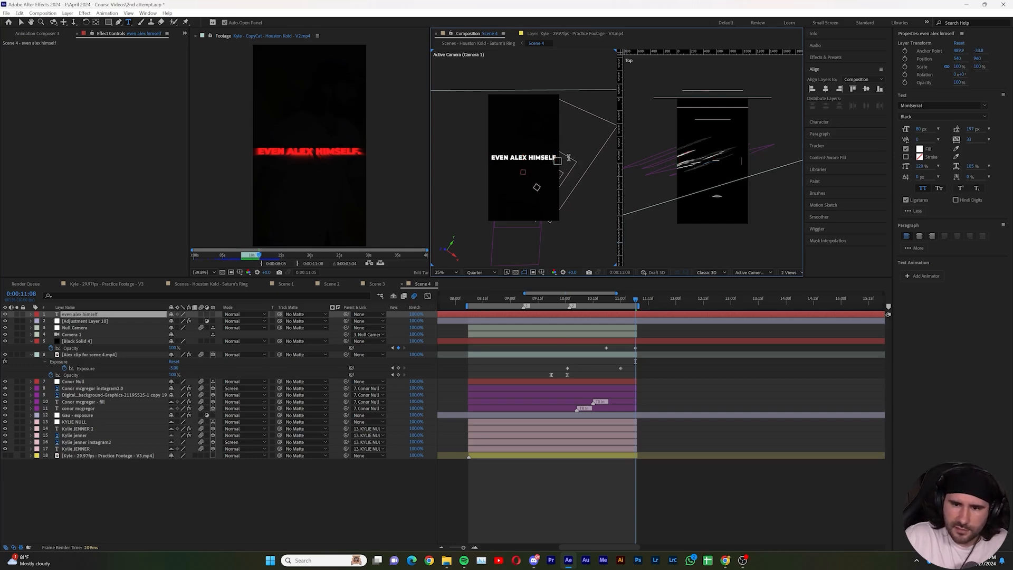
pyautogui.write('.')
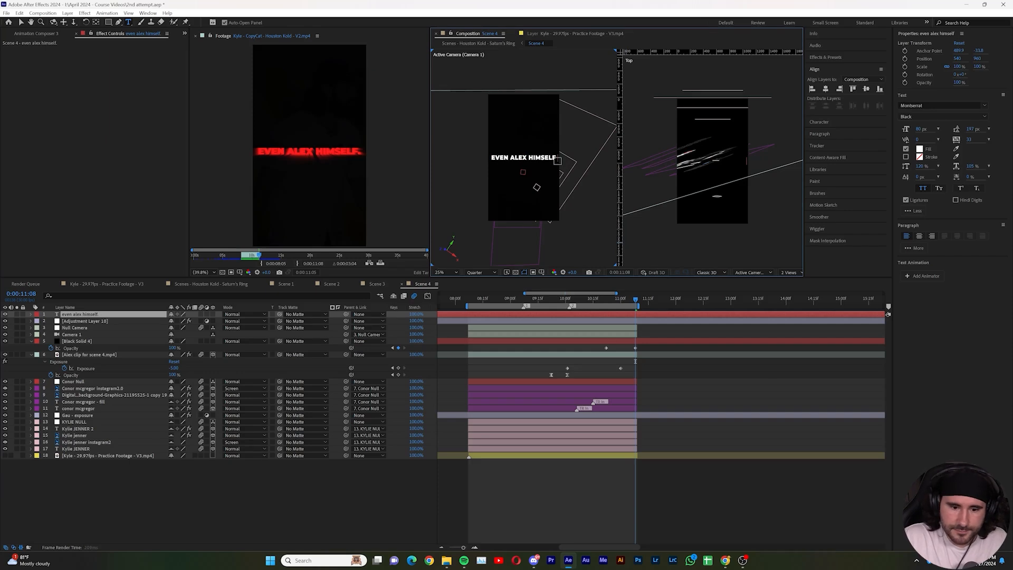
pyautogui.click(182, 483)
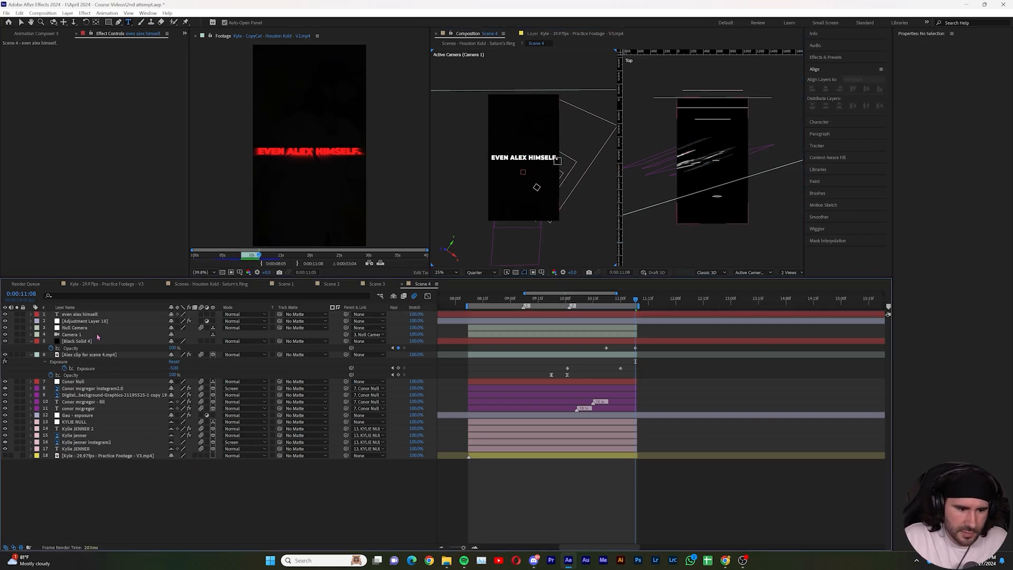
# - Mark every layer except the "even alex himself." title as shy and hide them from the timeline
pyautogui.click(86, 321)
pyautogui.hotkey('ctrl', 'a')
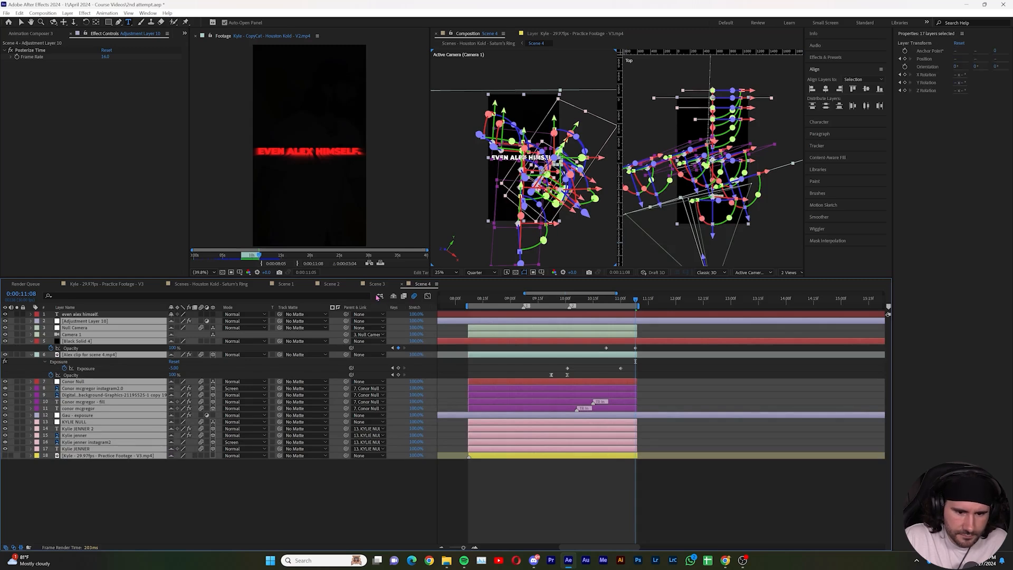
pyautogui.press('Delete')
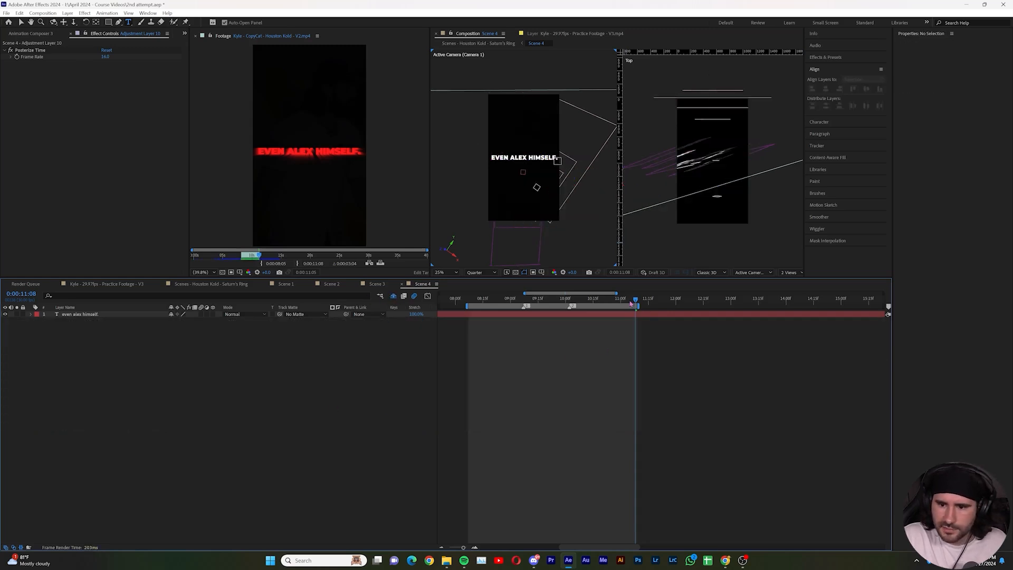
# - Set the title text's vertical and horizontal scale to 100% while previewing it over the Alex clip
pyautogui.moveTo(636, 300); pyautogui.dragTo(614, 305)
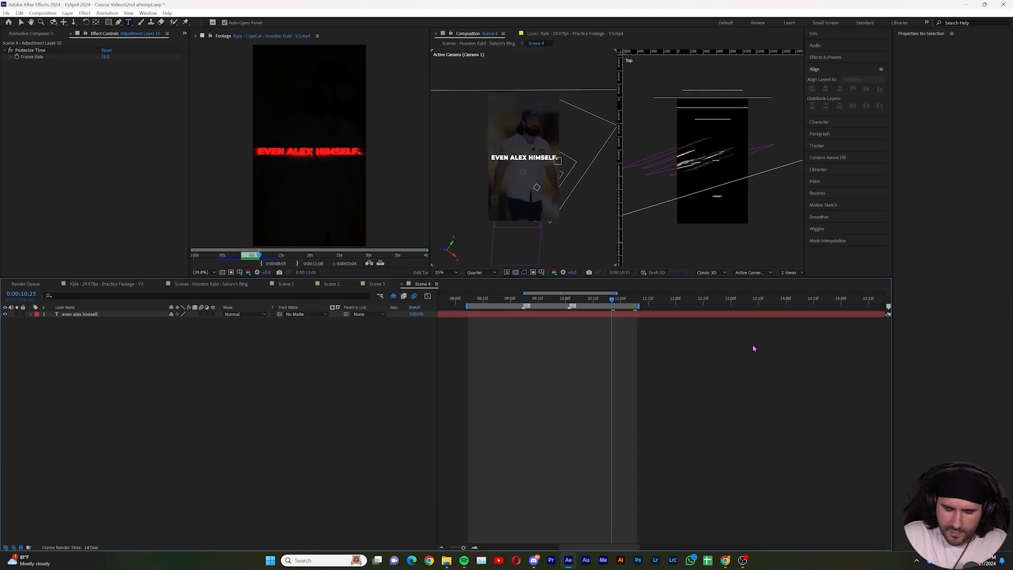
pyautogui.scroll(4, 683, 335)
pyautogui.moveTo(614, 301); pyautogui.dragTo(488, 310)
pyautogui.press('-')
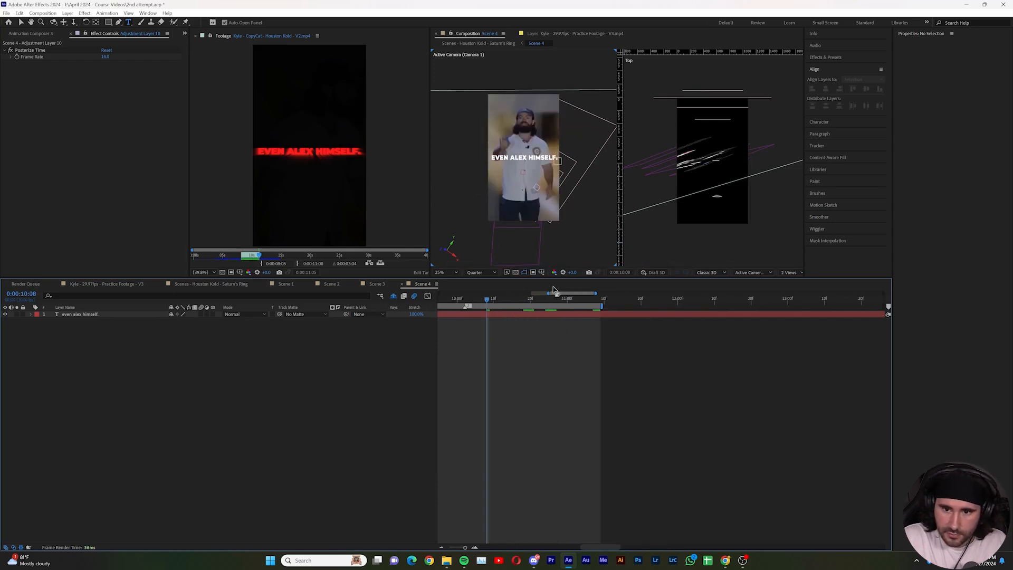
pyautogui.click(508, 315)
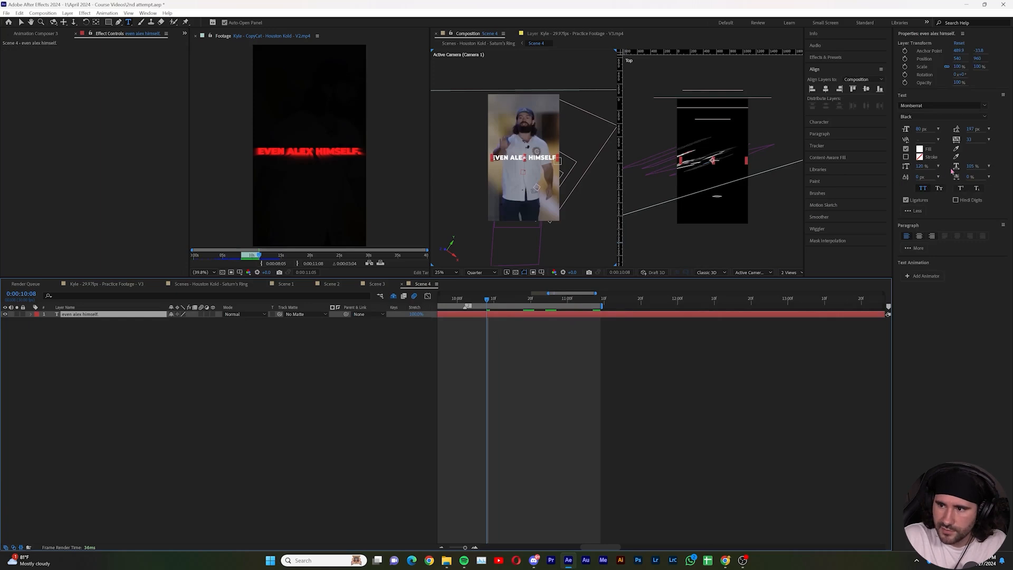
pyautogui.click(919, 166)
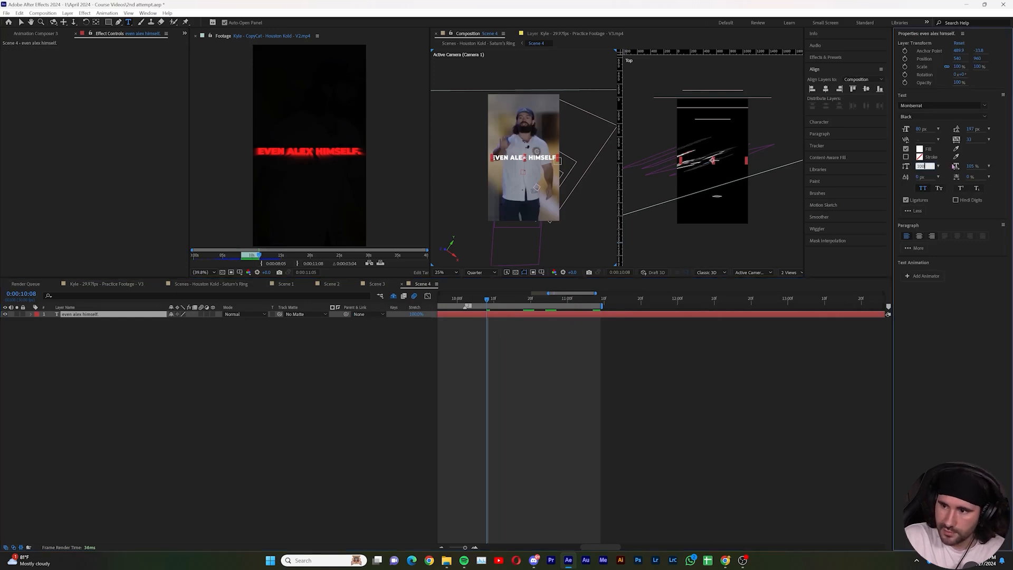
pyautogui.write('100')
pyautogui.press('Return')
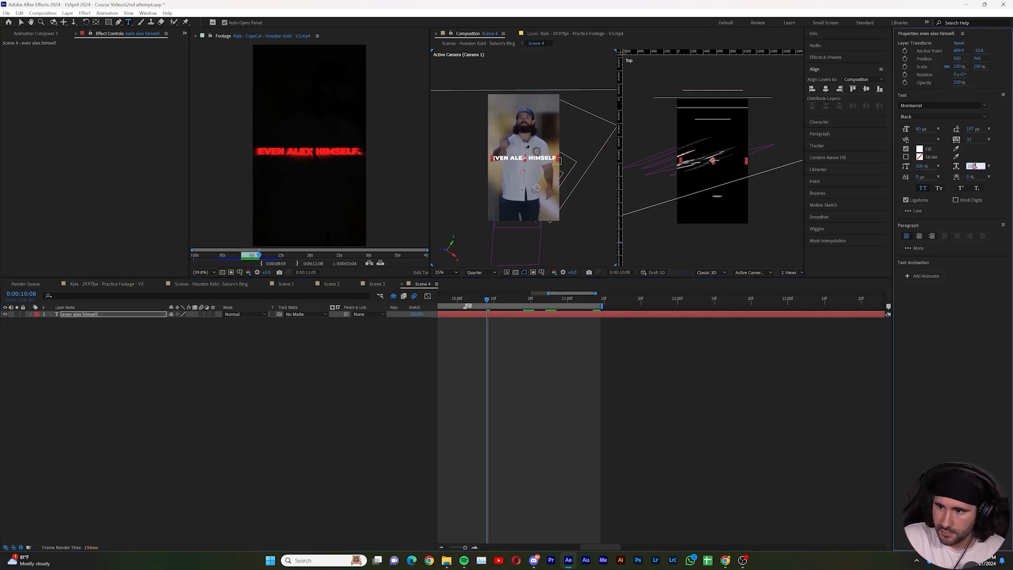
# - Step frame by frame through the transition from Conor McGregor to the Alex clip and place the playhead at 0:00:10:02
pyautogui.moveTo(496, 303); pyautogui.dragTo(468, 304)
pyautogui.moveTo(448, 305); pyautogui.dragTo(562, 311)
pyautogui.click(826, 58)
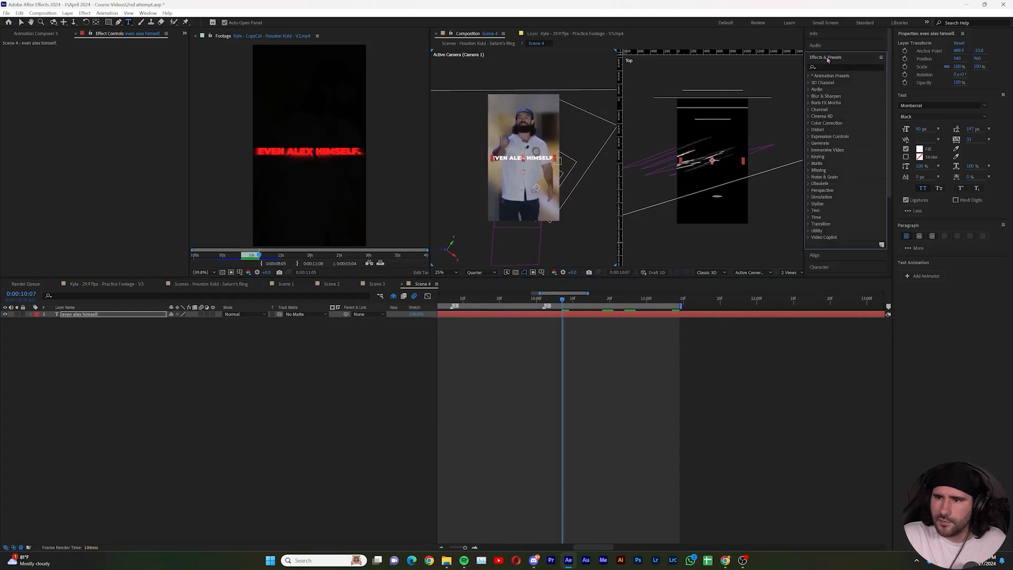
pyautogui.click(832, 66)
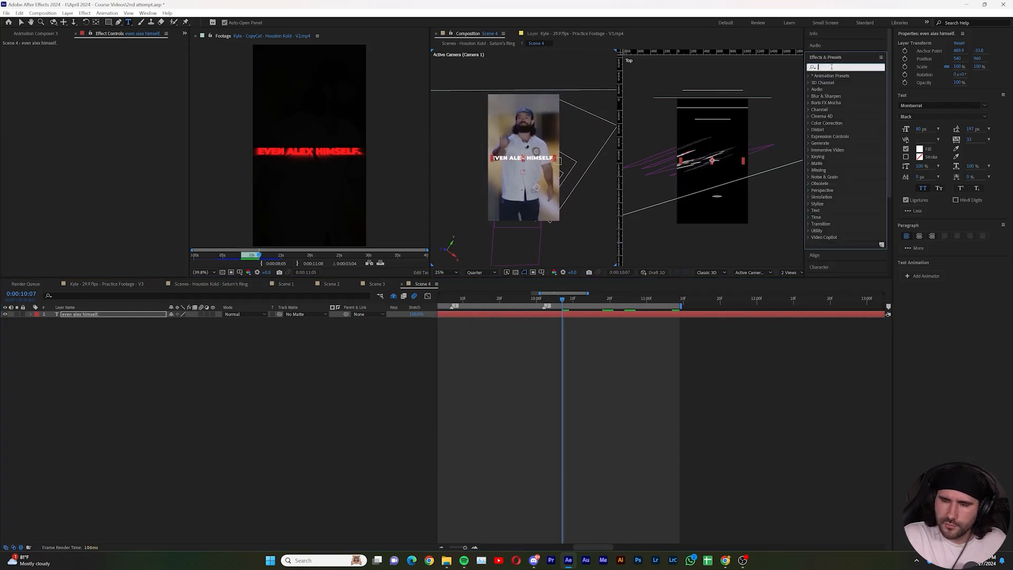
pyautogui.click(616, 351)
pyautogui.press('-')
pyautogui.press('-')
pyautogui.press('=')
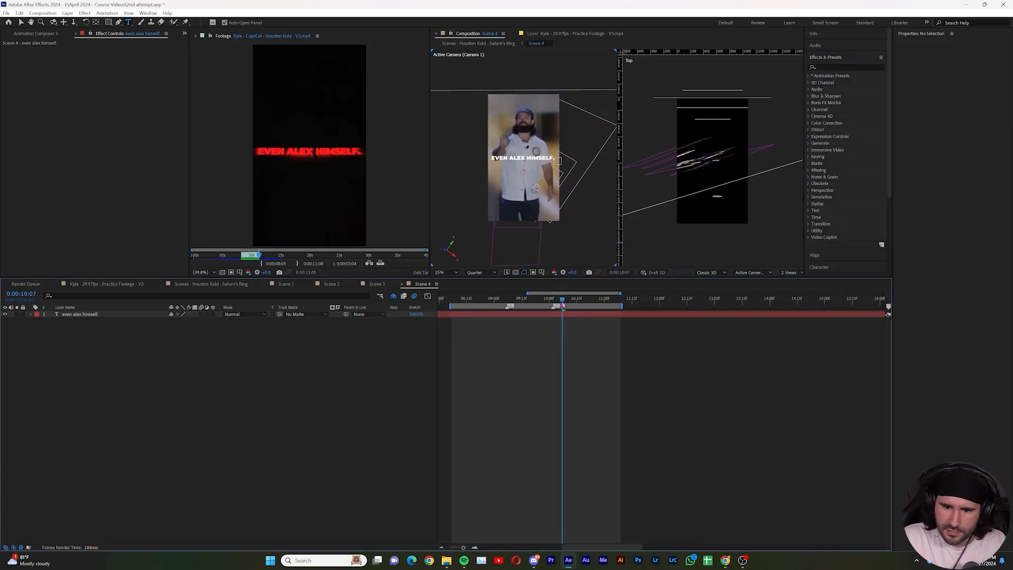
pyautogui.press('pageup')
pyautogui.press('pagedown')
pyautogui.press('pagedown')
pyautogui.press('pagedown')
pyautogui.press('pageup')
pyautogui.press('pageup')
pyautogui.press('pageup')
pyautogui.press('pageup')
pyautogui.press('pageup')
pyautogui.press('pageup')
pyautogui.press('pageup')
pyautogui.press('pageup')
pyautogui.press('pageup')
pyautogui.press('pageup')
pyautogui.press('pageup')
pyautogui.press('pageup')
pyautogui.press('pageup')
pyautogui.press('pageup')
pyautogui.press('pageup')
pyautogui.press('pageup')
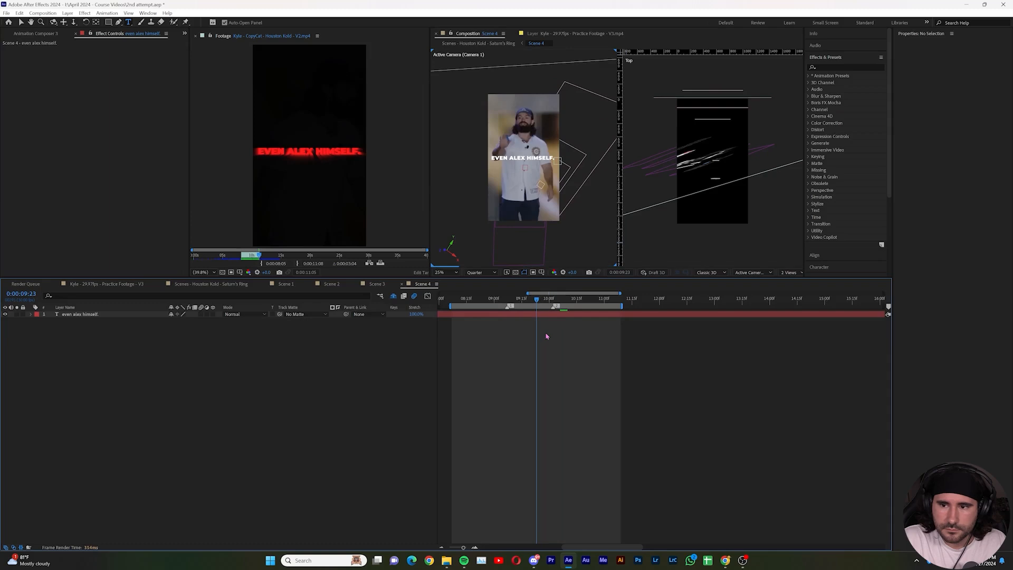
pyautogui.press('pagedown')
pyautogui.press('pagedown')
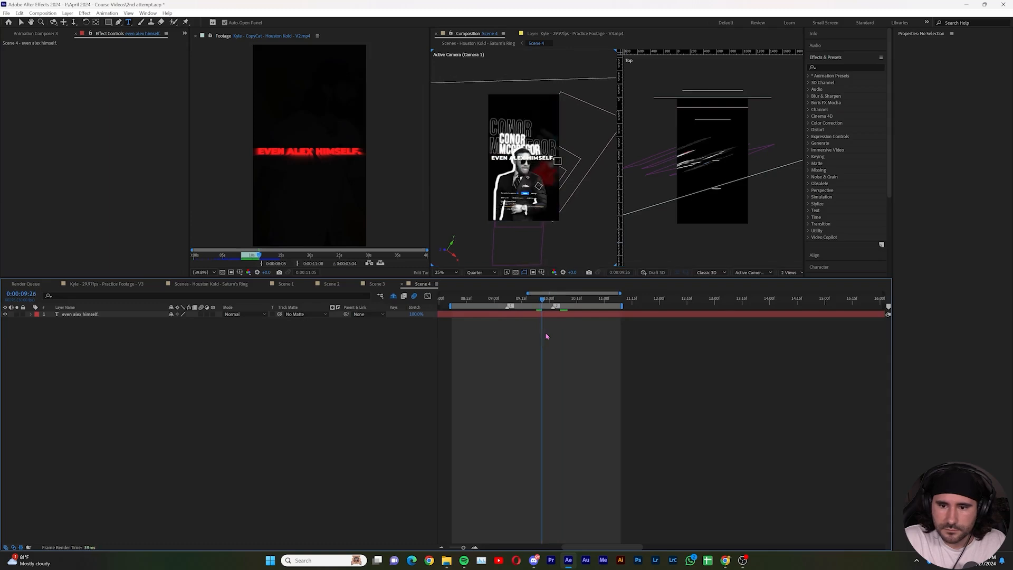
pyautogui.press('pagedown')
pyautogui.press('pagedown')
pyautogui.press('pagedown')
pyautogui.press('pagedown')
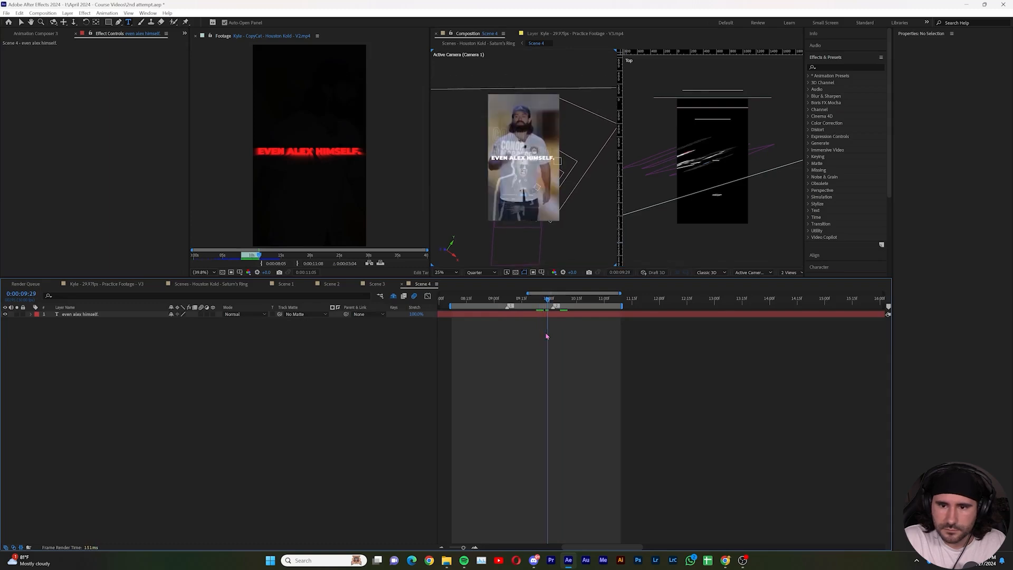
pyautogui.press('pagedown')
pyautogui.press('pagedown')
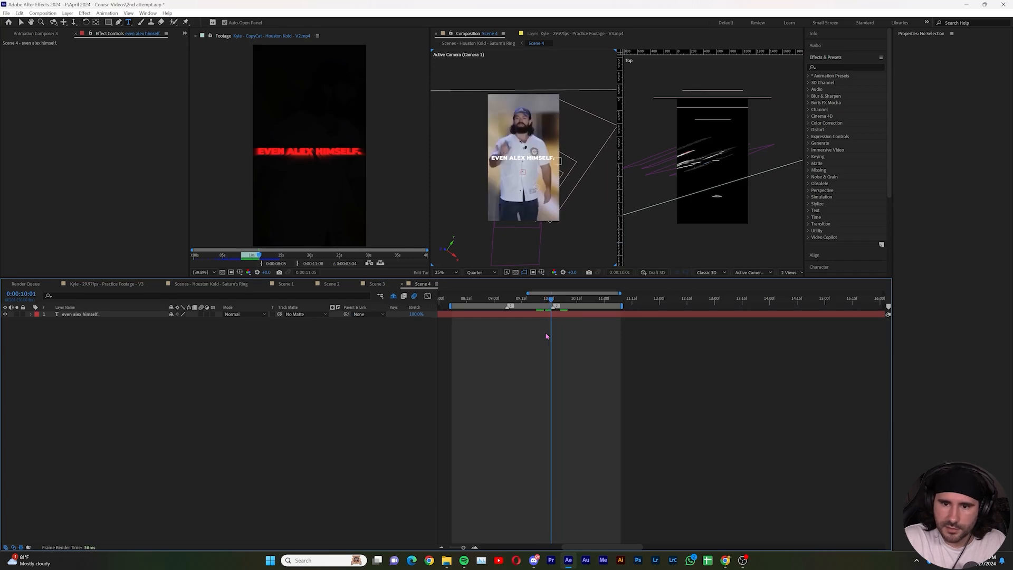
pyautogui.press('pagedown')
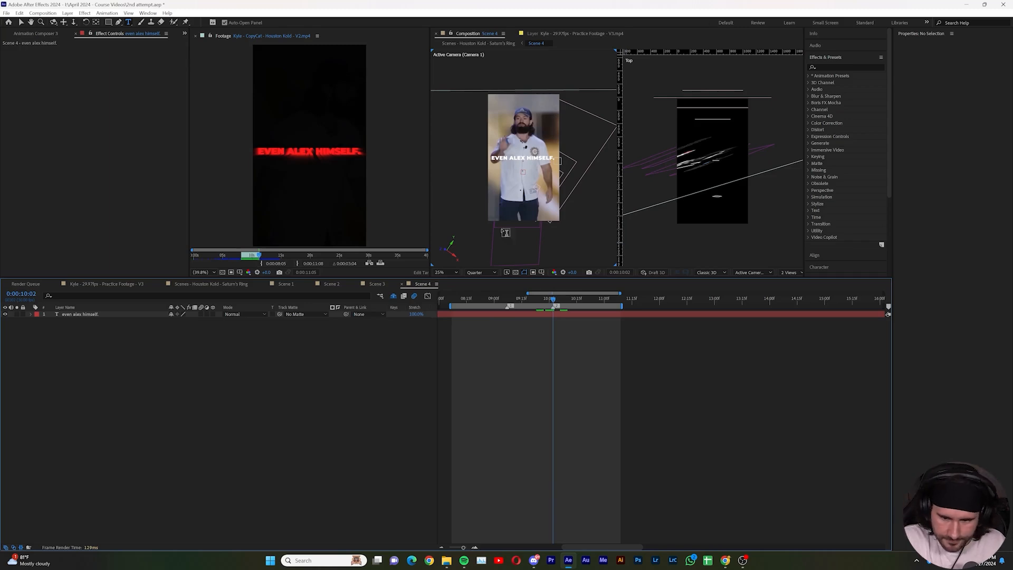
# - Split the title layer at 0:00:10:02 and remove the part before it
pyautogui.click(578, 315)
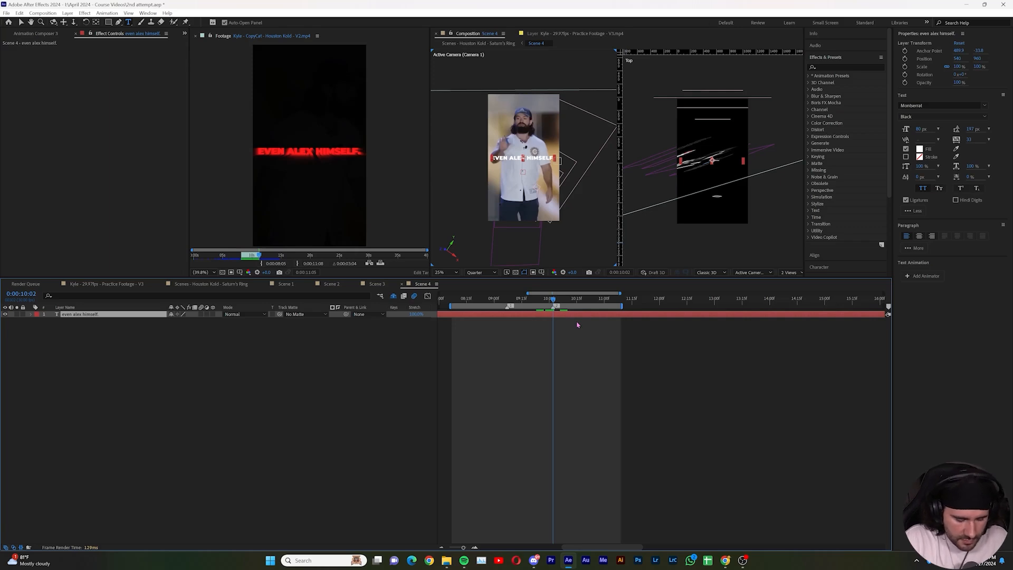
pyautogui.hotkey('ctrl', 'shift', 'd')
pyautogui.click(651, 318)
pyautogui.click(647, 317)
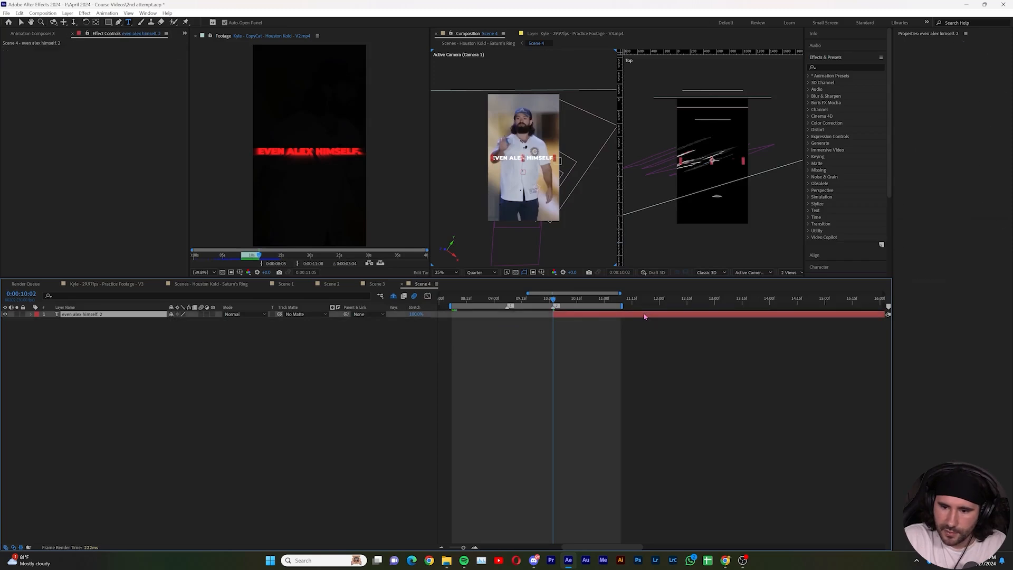
# - Trim the title layer's end back to the end of Scene 4's work area
pyautogui.press('-')
pyautogui.press('-')
pyautogui.press('-')
pyautogui.moveTo(880, 314); pyautogui.dragTo(568, 324)
pyautogui.click(627, 336)
pyautogui.press('=')
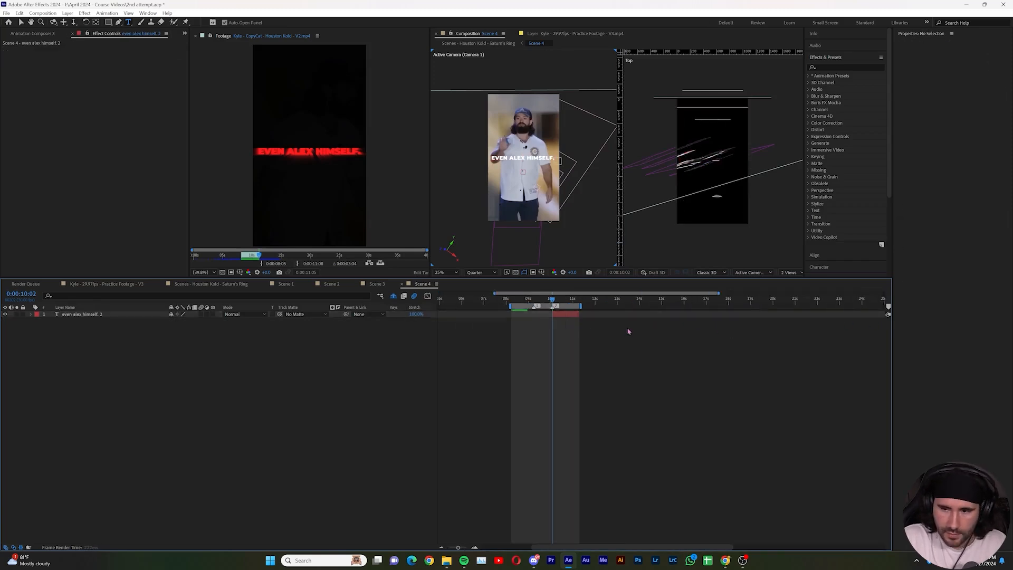
pyautogui.press('=')
pyautogui.press('=')
# - Find the "Fade Up Words" text preset and apply it to the "even alex himself. 2" title layer at 0:00:10:02
pyautogui.click(598, 317)
pyautogui.click(833, 67)
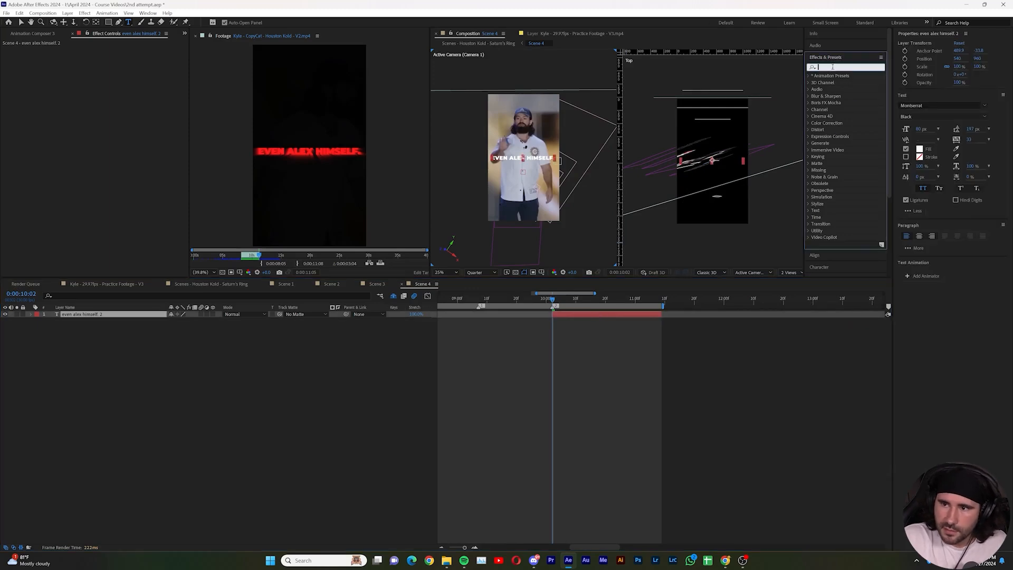
pyautogui.write('faude')
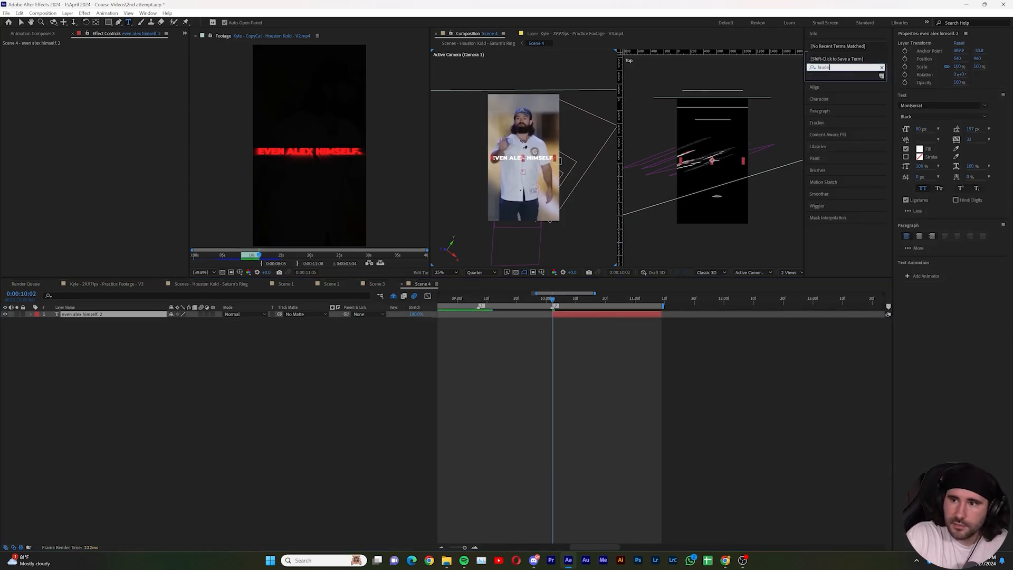
pyautogui.press('BackSpace')
pyautogui.press('BackSpace')
pyautogui.press('BackSpace')
pyautogui.write('de')
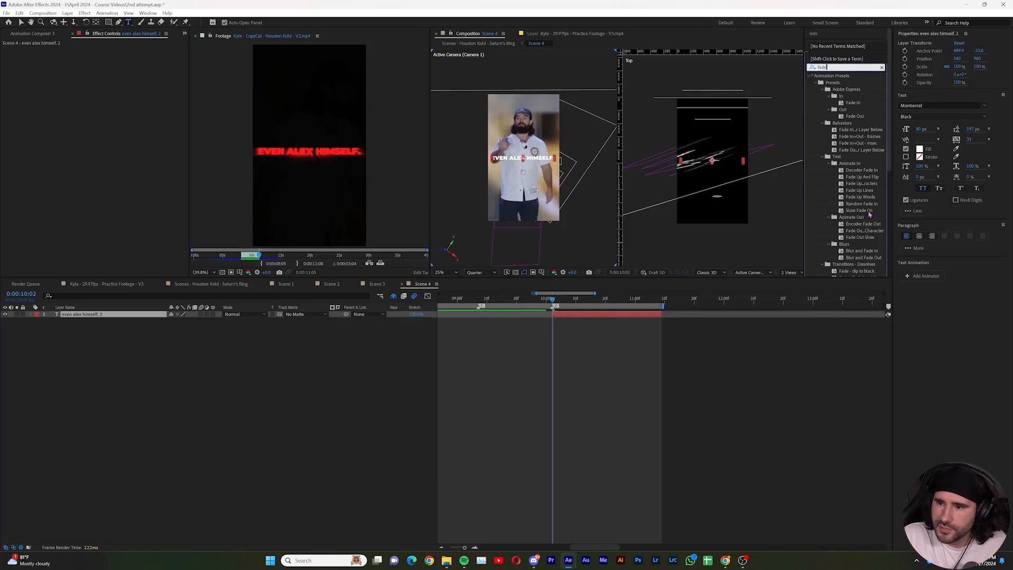
pyautogui.click(861, 196)
# - Reveal the title's keyframes and move the ending Range Selector Start keyframe earlier, to 0:00:11:00
pyautogui.click(620, 333)
pyautogui.click(592, 317)
pyautogui.press('v')
pyautogui.click(600, 316)
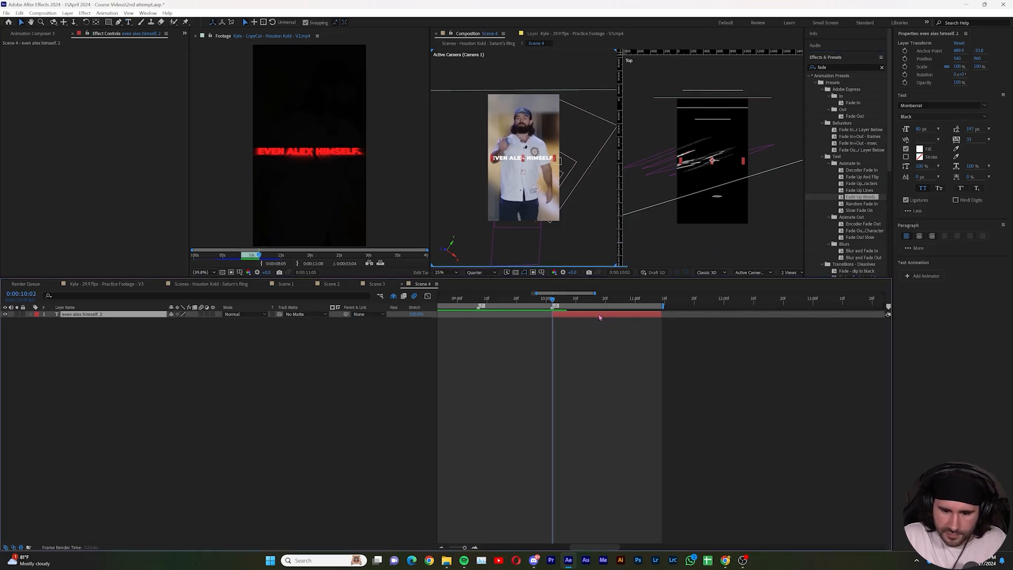
pyautogui.press('u')
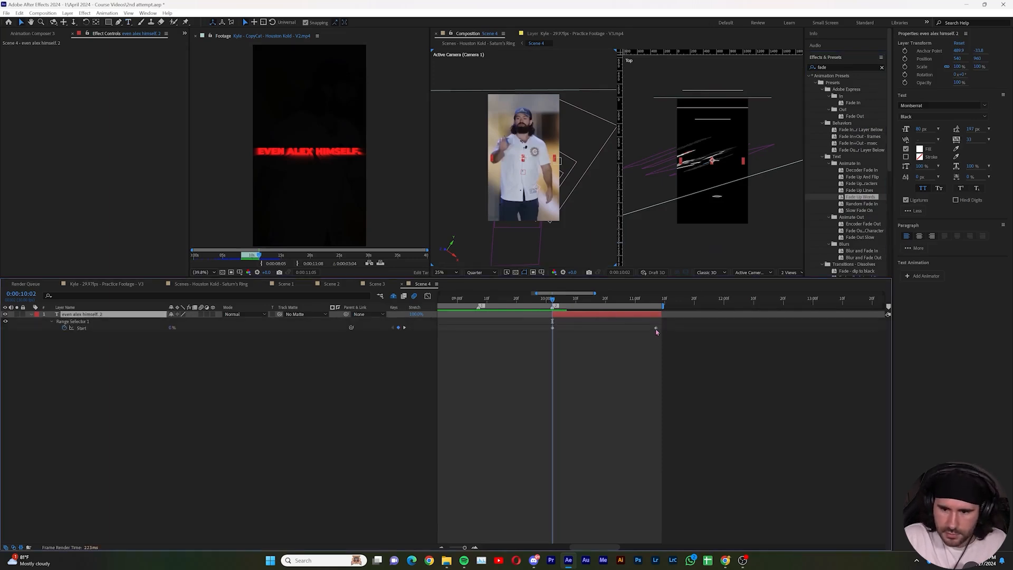
pyautogui.moveTo(563, 303); pyautogui.dragTo(635, 327)
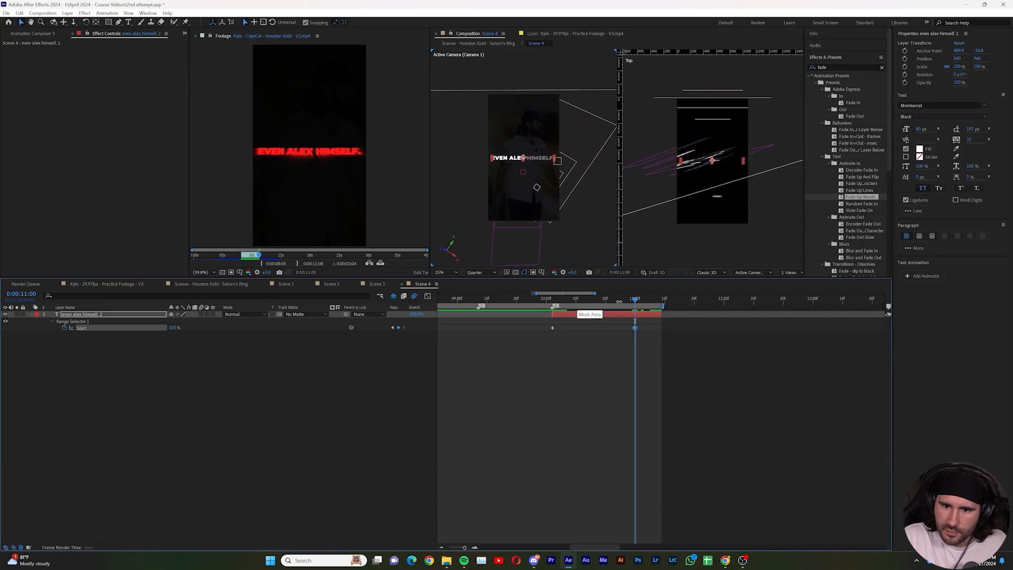
# - Search the effects for "radial" and apply CC Radial Fast Blur to the title layer
pyautogui.click(584, 316)
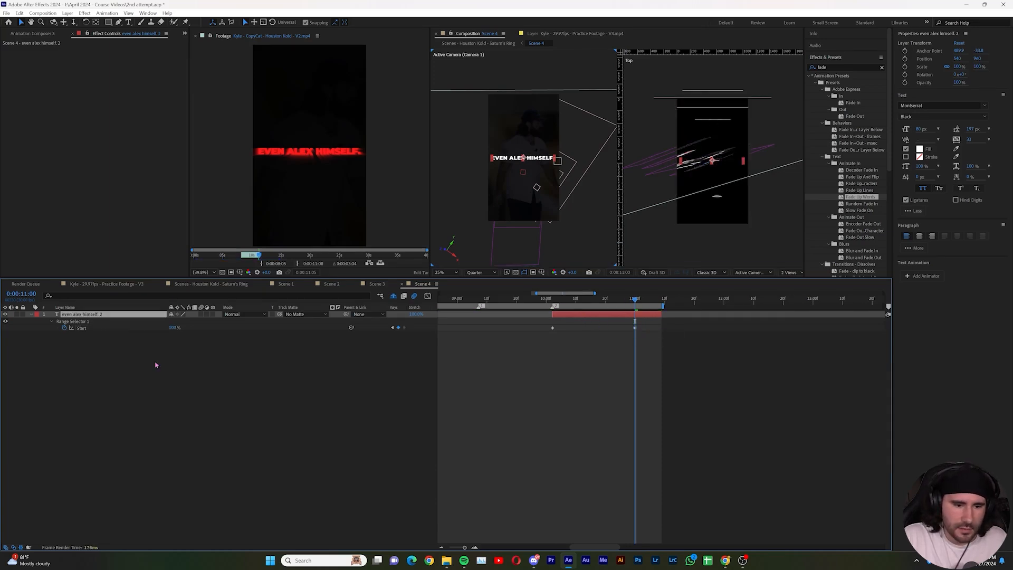
pyautogui.click(857, 68)
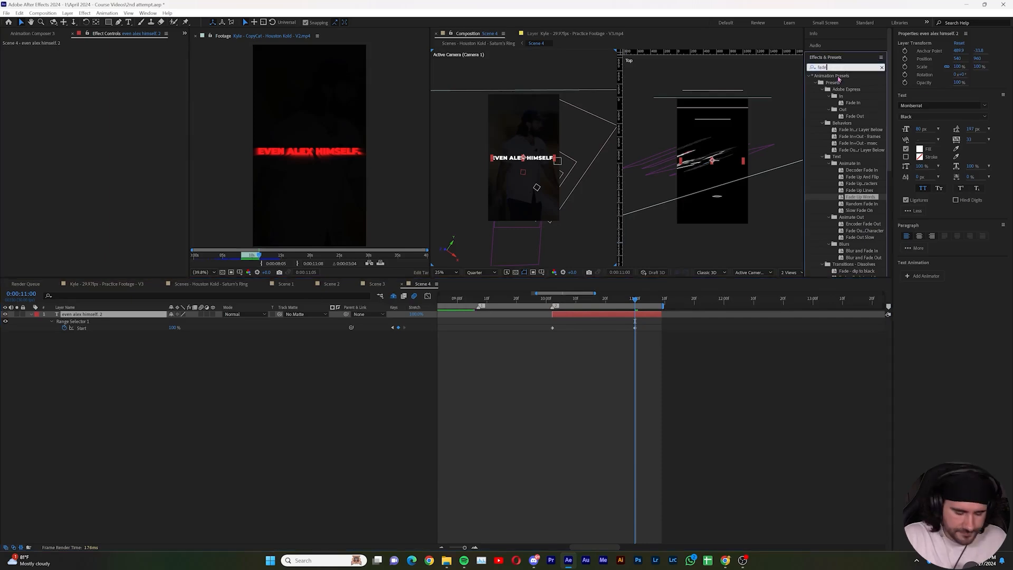
pyautogui.hotkey('ctrl', 'a')
pyautogui.press('BackSpace')
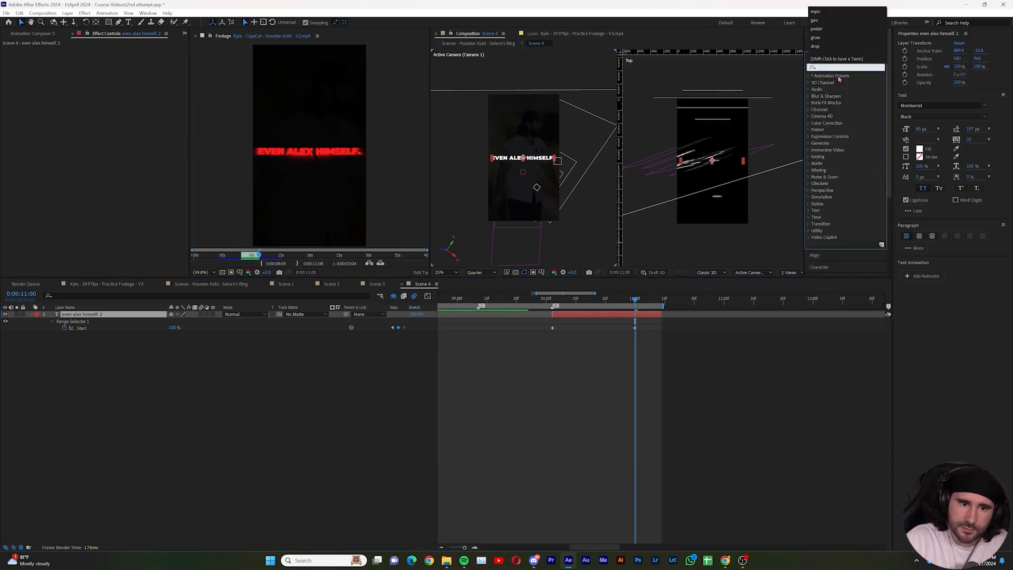
pyautogui.write('ra')
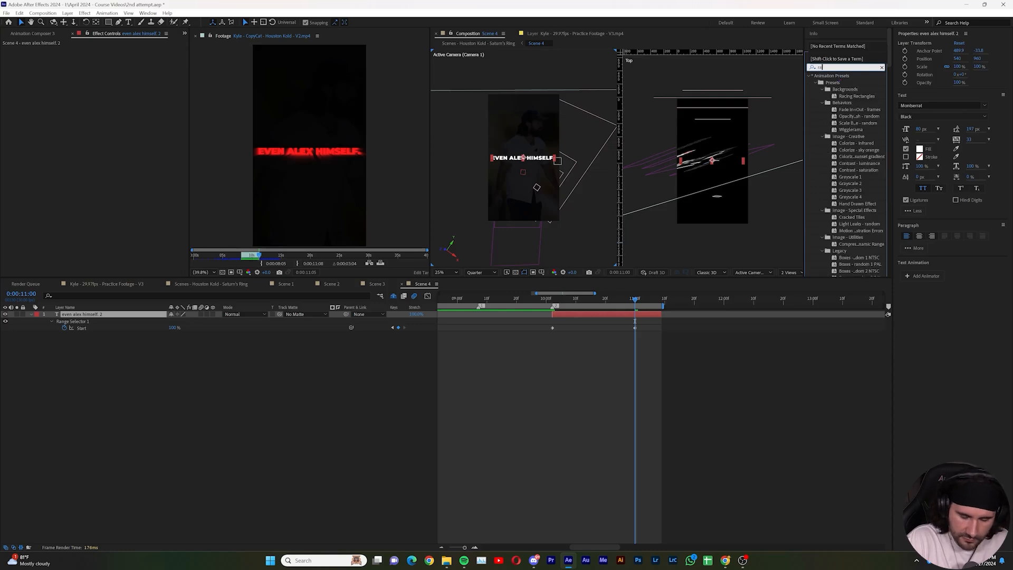
pyautogui.write('dial')
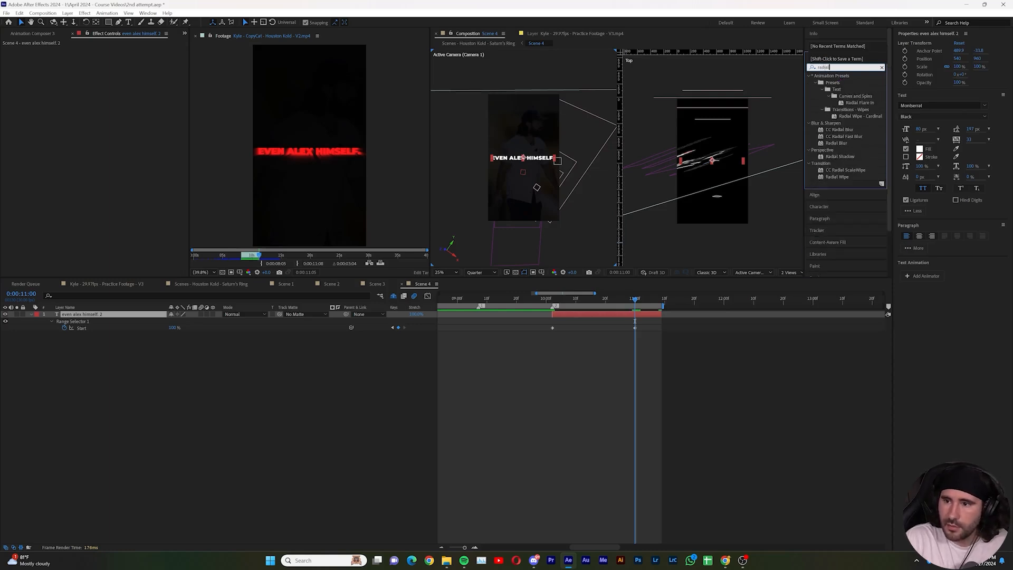
pyautogui.click(847, 137)
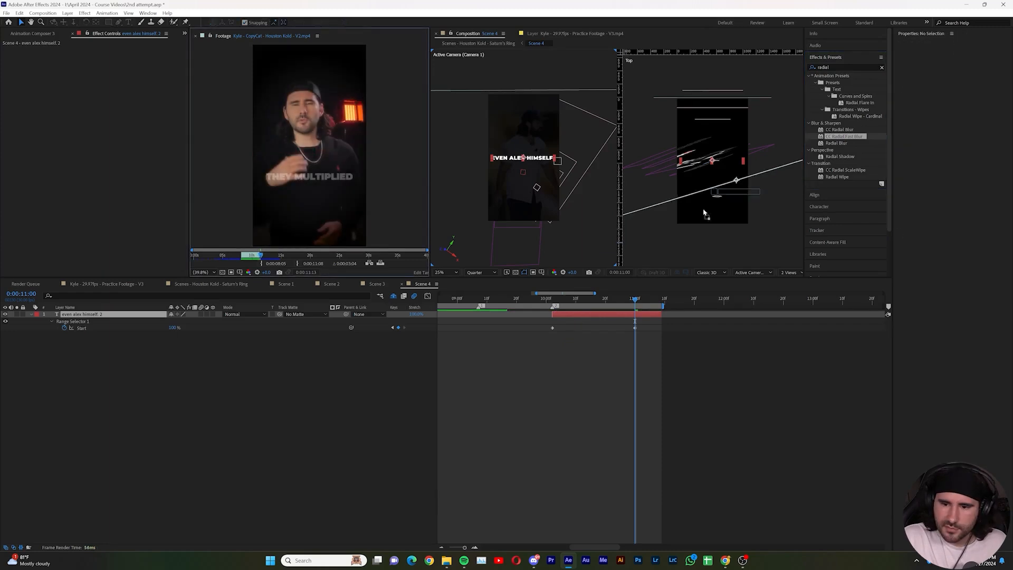
pyautogui.moveTo(846, 137); pyautogui.dragTo(595, 318)
# - Keyframe the radial blur's Amount at 0 at 0:00:10:05, checking the timing against the reference footage
pyautogui.moveTo(260, 255); pyautogui.dragTo(257, 258)
pyautogui.moveTo(605, 299); pyautogui.dragTo(487, 304)
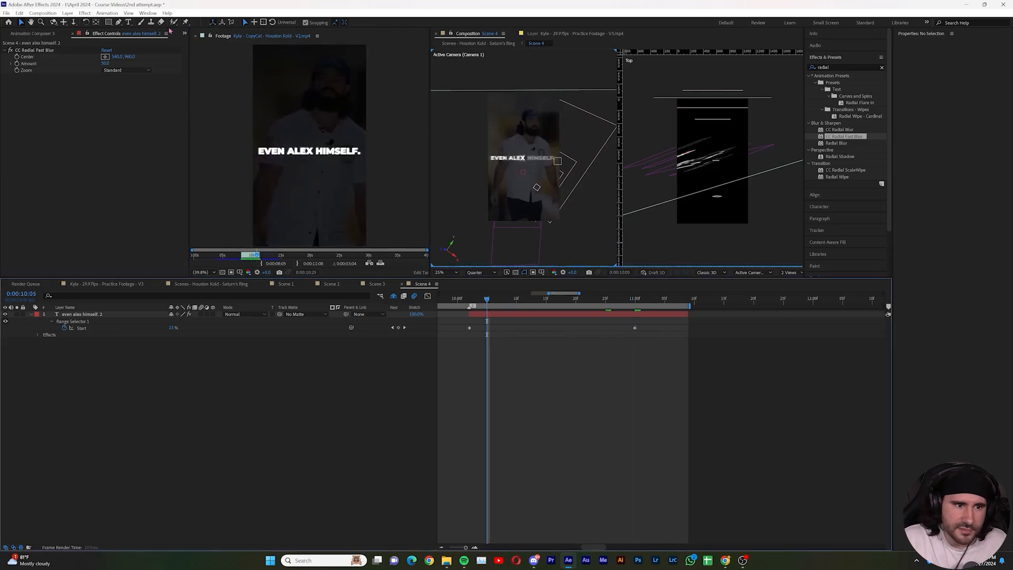
pyautogui.click(107, 63)
pyautogui.write('0')
pyautogui.press('Return')
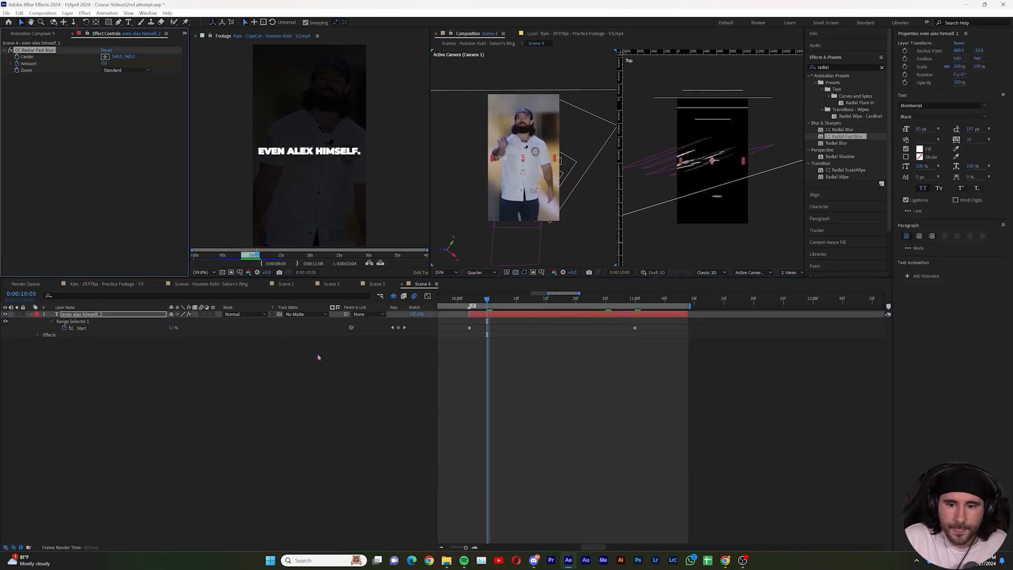
# - Keyframe the radial blur's Amount at 99 at 0:00:11:07 and set its Zoom to Brightest
pyautogui.moveTo(489, 304); pyautogui.dragTo(682, 302)
pyautogui.moveTo(104, 63); pyautogui.dragTo(156, 60)
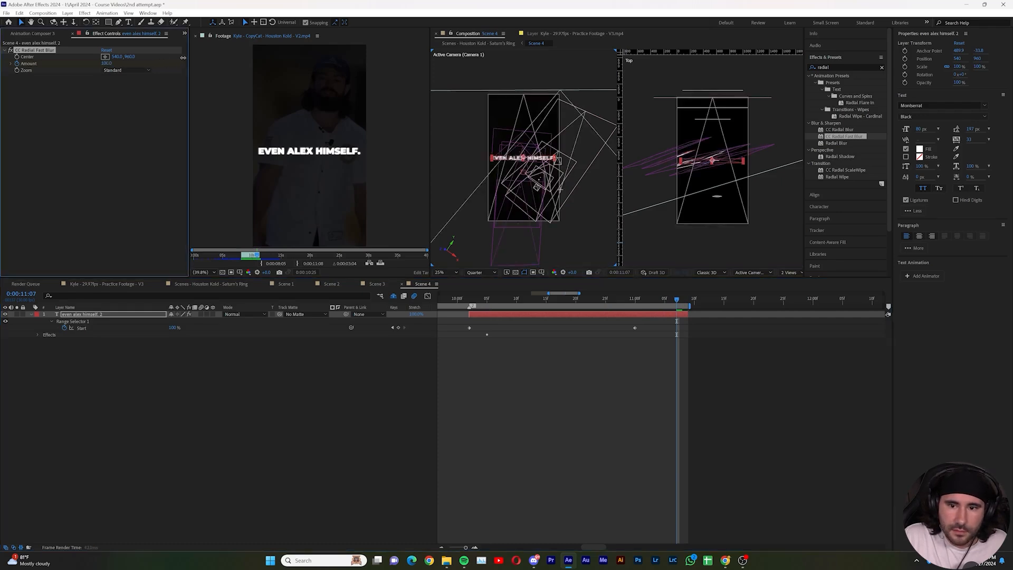
pyautogui.click(140, 70)
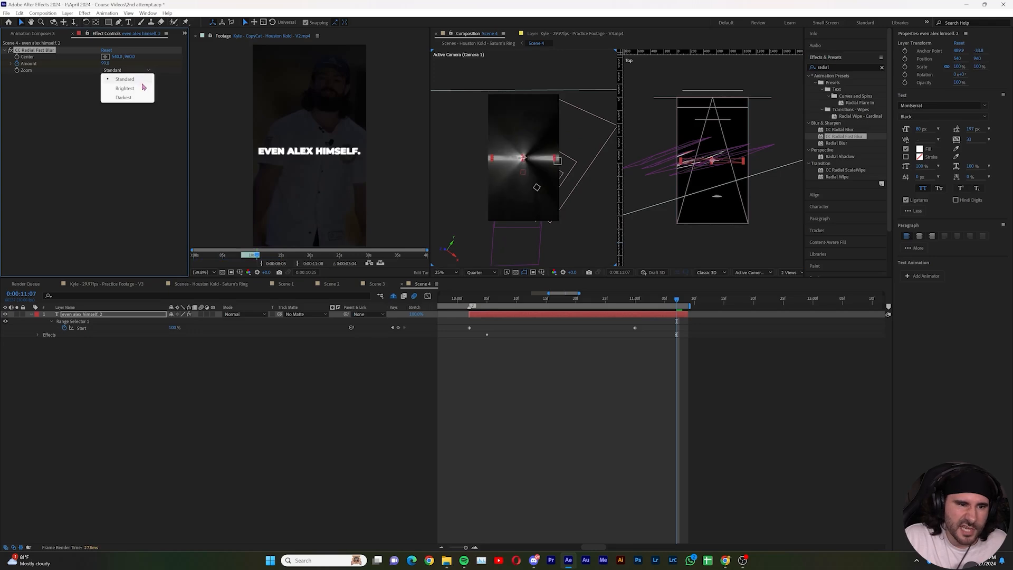
pyautogui.click(133, 88)
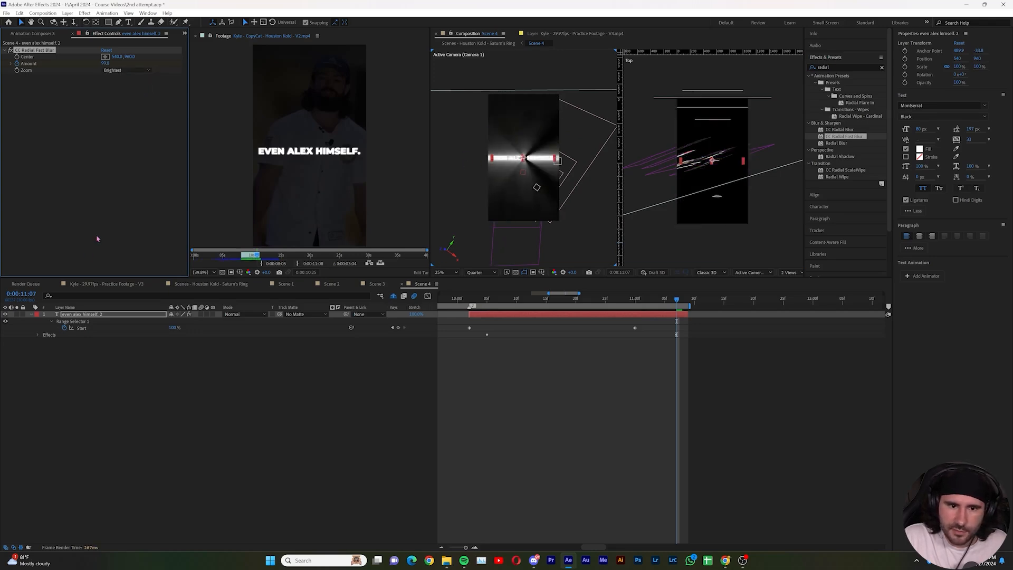
# - Compare the blurred title with the reference footage and raise the blur's Center to about 540, 898
pyautogui.moveTo(677, 300); pyautogui.dragTo(682, 299)
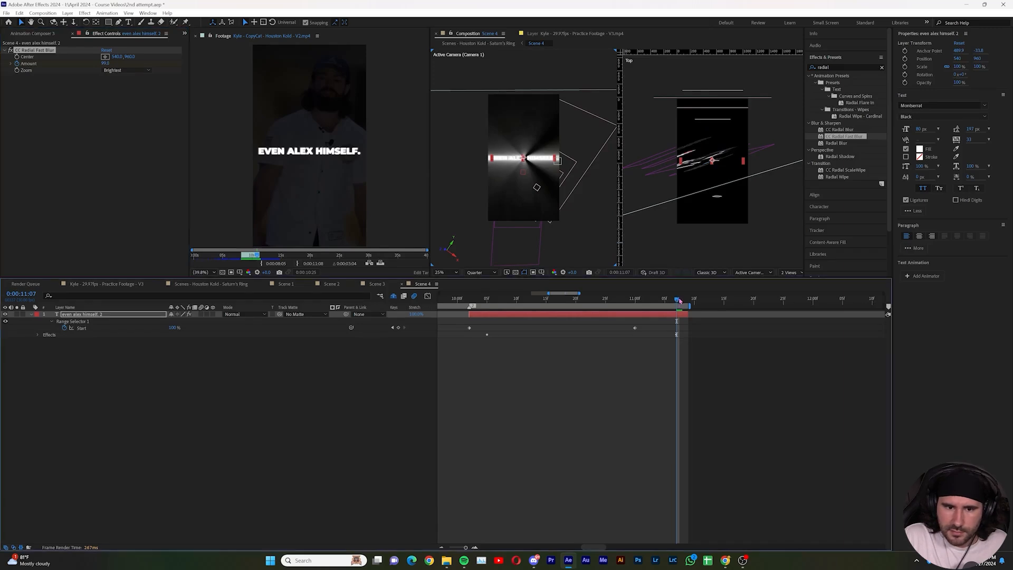
pyautogui.moveTo(262, 255); pyautogui.dragTo(258, 258)
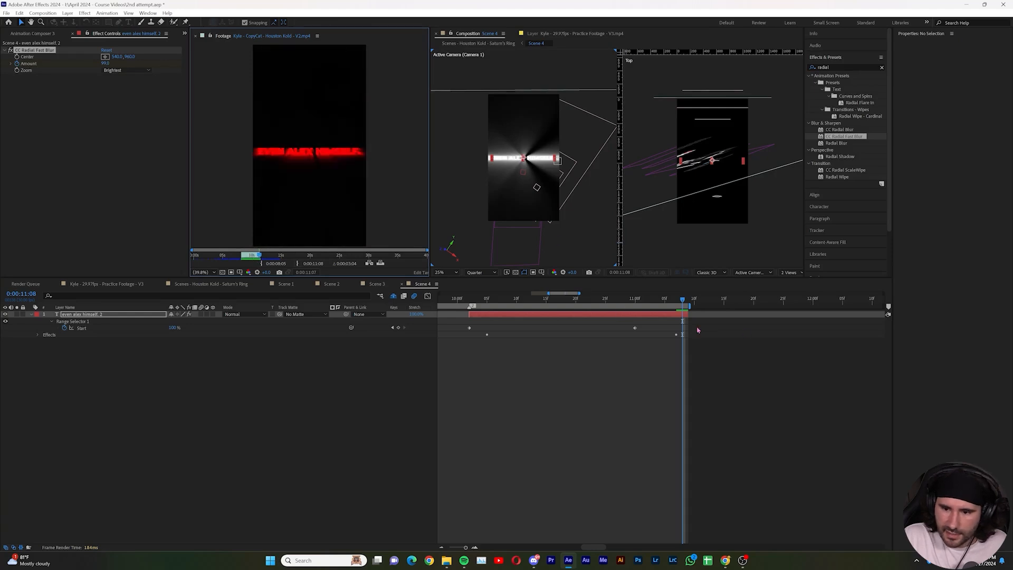
pyautogui.moveTo(129, 57); pyautogui.dragTo(148, 54)
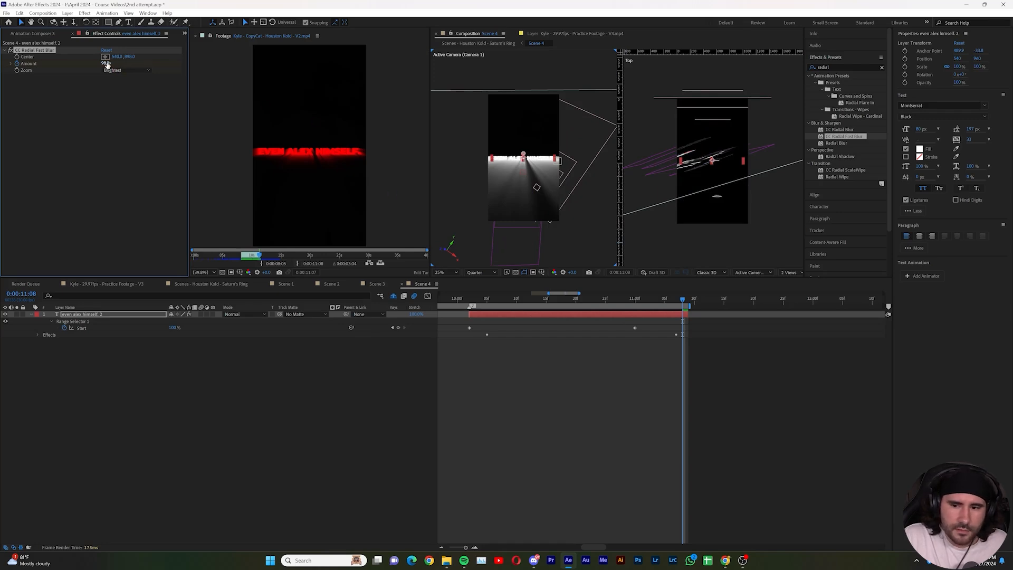
# - Reveal all of the title's modified properties and set the blur Amount keyframe at 0:00:11:07 to 75
pyautogui.click(520, 315)
pyautogui.press('u')
pyautogui.press('u')
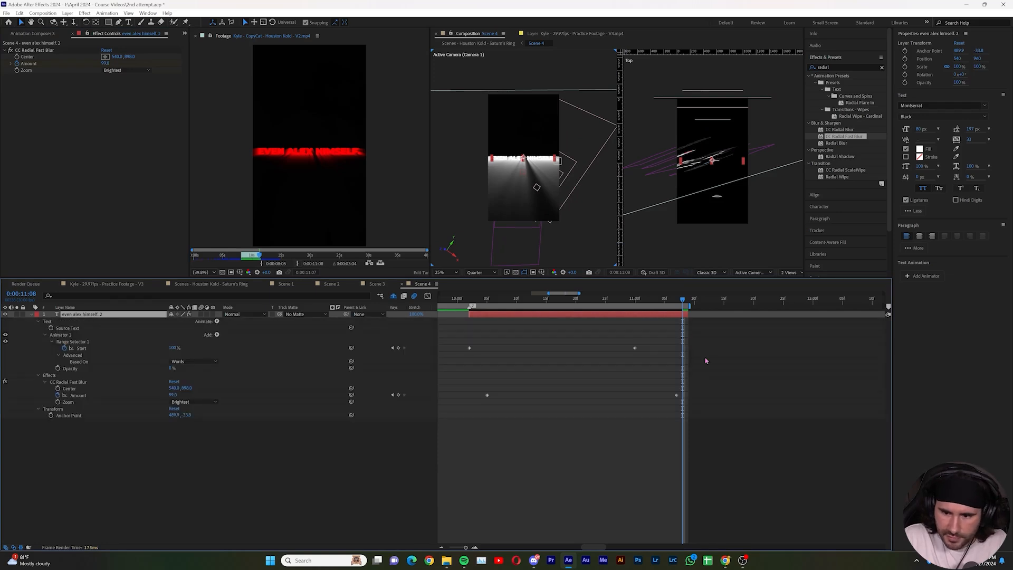
pyautogui.moveTo(683, 302); pyautogui.dragTo(677, 302)
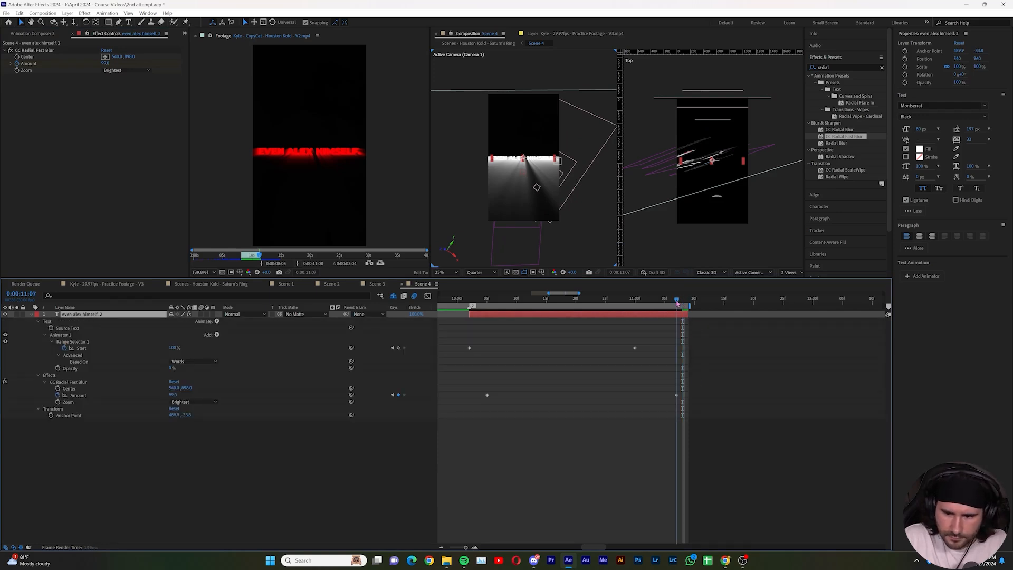
pyautogui.click(106, 63)
pyautogui.write('88')
pyautogui.click(106, 64)
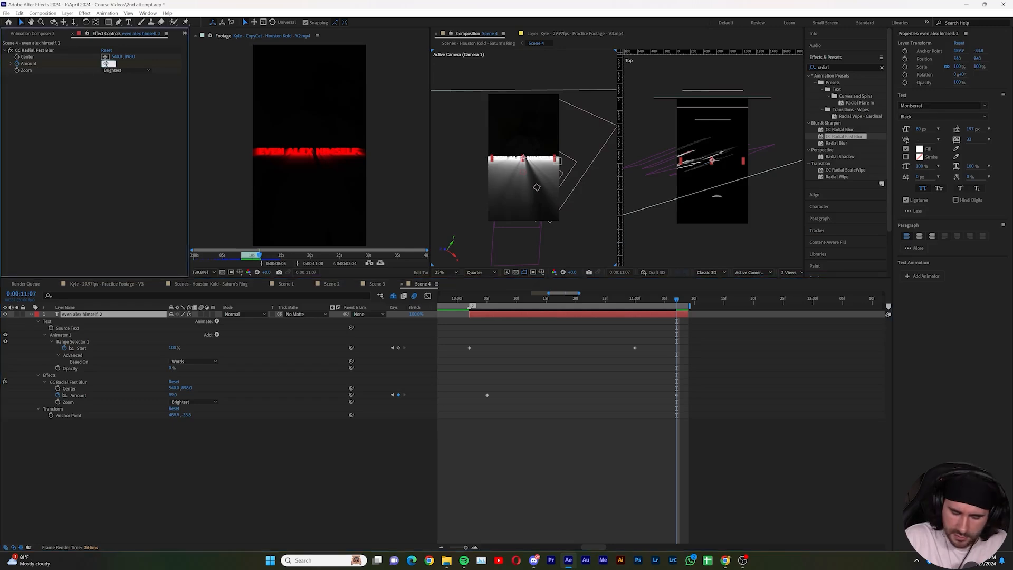
pyautogui.press('Return')
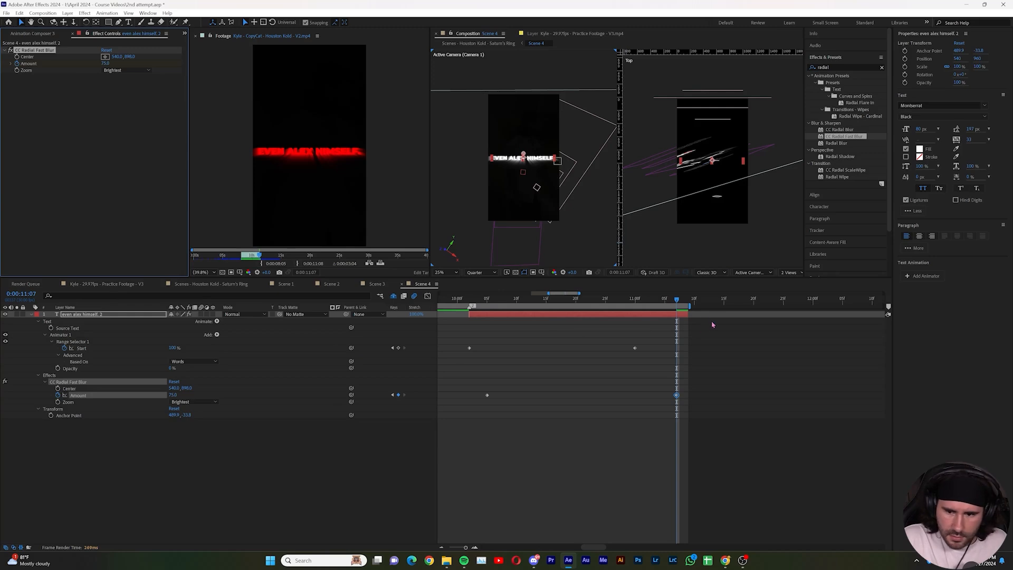
# - Place the playhead at 0:00:11:00 and add an RGB fill colour animator to the title text
pyautogui.moveTo(680, 302); pyautogui.dragTo(627, 305)
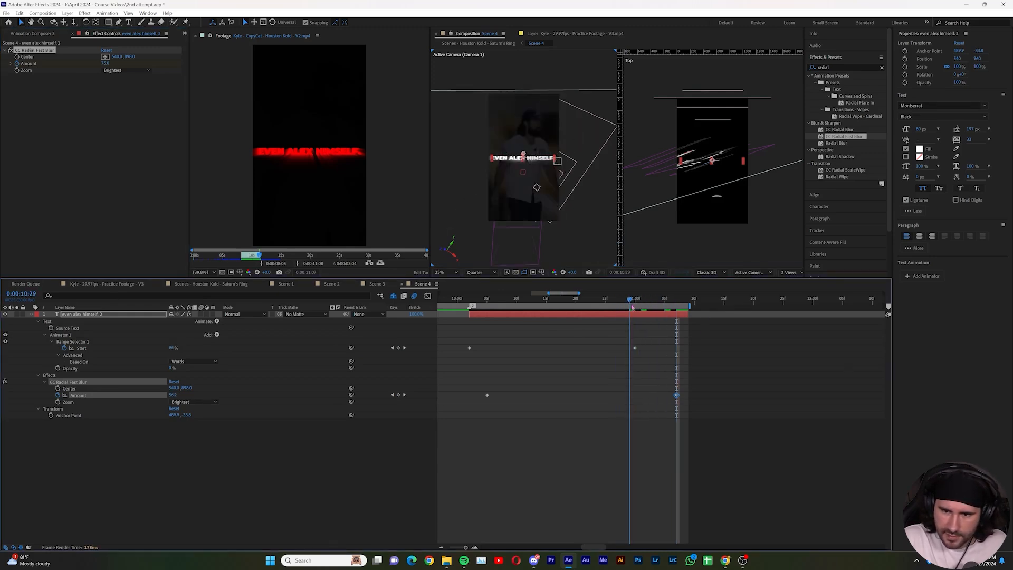
pyautogui.moveTo(632, 307)
pyautogui.mouseDown()
pyautogui.moveTo(614, 313)
pyautogui.moveTo(635, 316)
pyautogui.mouseUp()
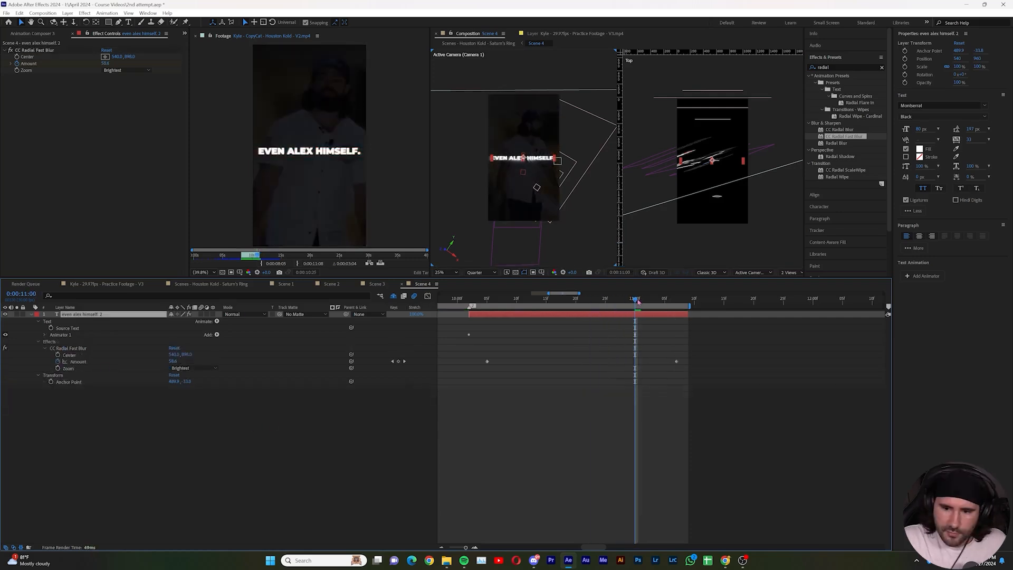
pyautogui.moveTo(635, 305)
pyautogui.mouseDown()
pyautogui.moveTo(618, 306)
pyautogui.moveTo(635, 305)
pyautogui.mouseUp()
pyautogui.click(148, 413)
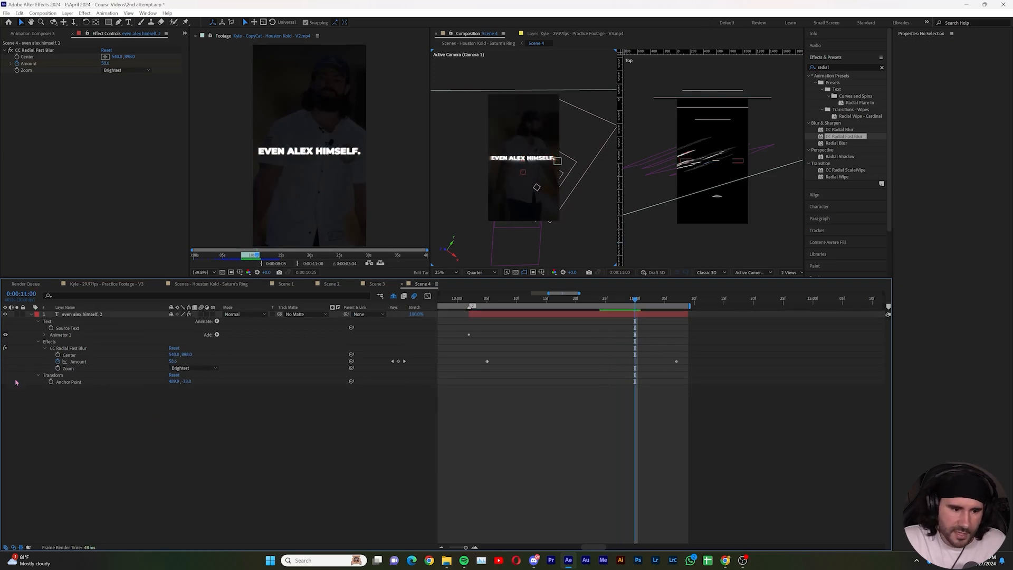
pyautogui.click(38, 342)
pyautogui.click(217, 321)
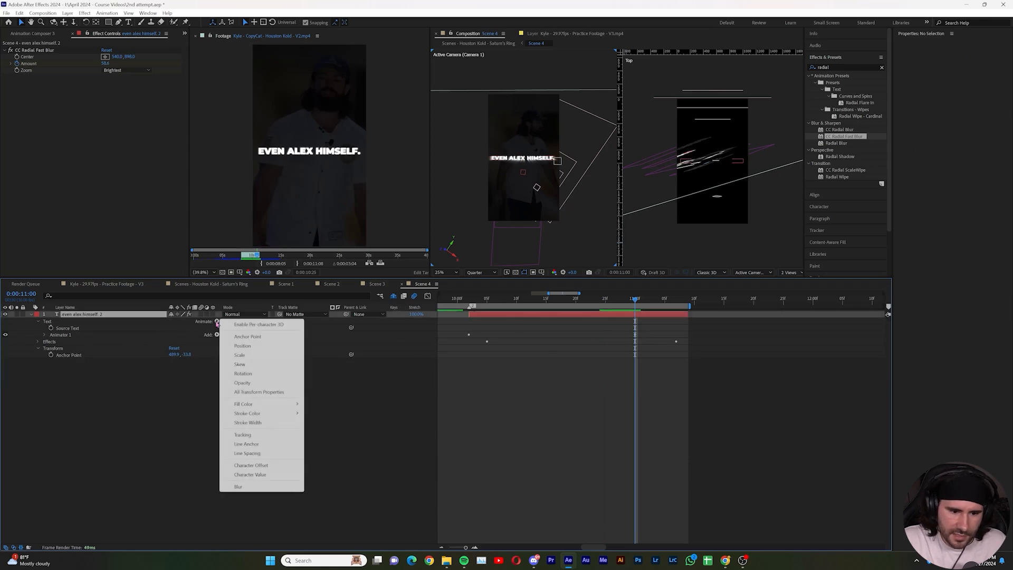
pyautogui.moveTo(275, 405)
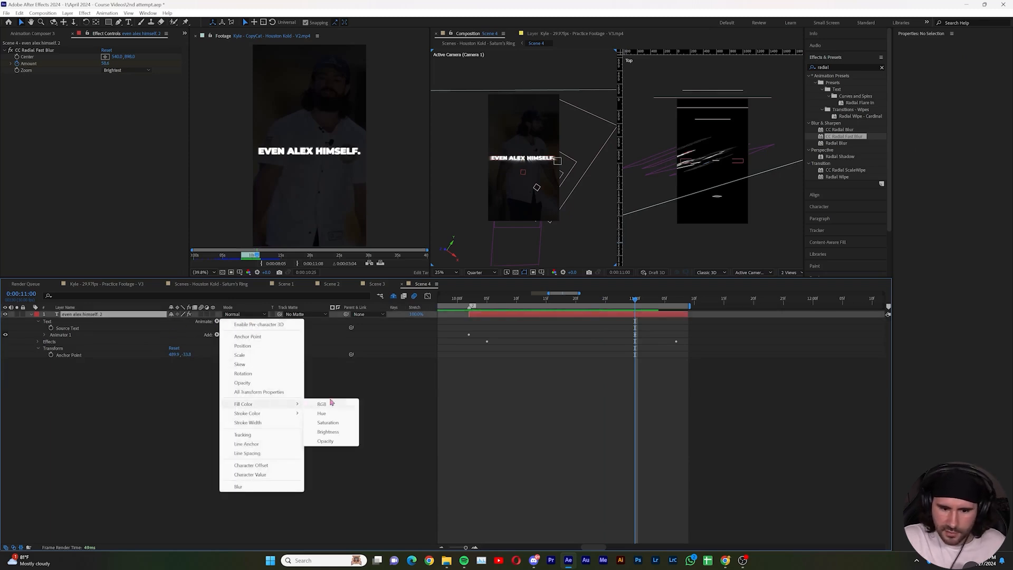
pyautogui.click(340, 403)
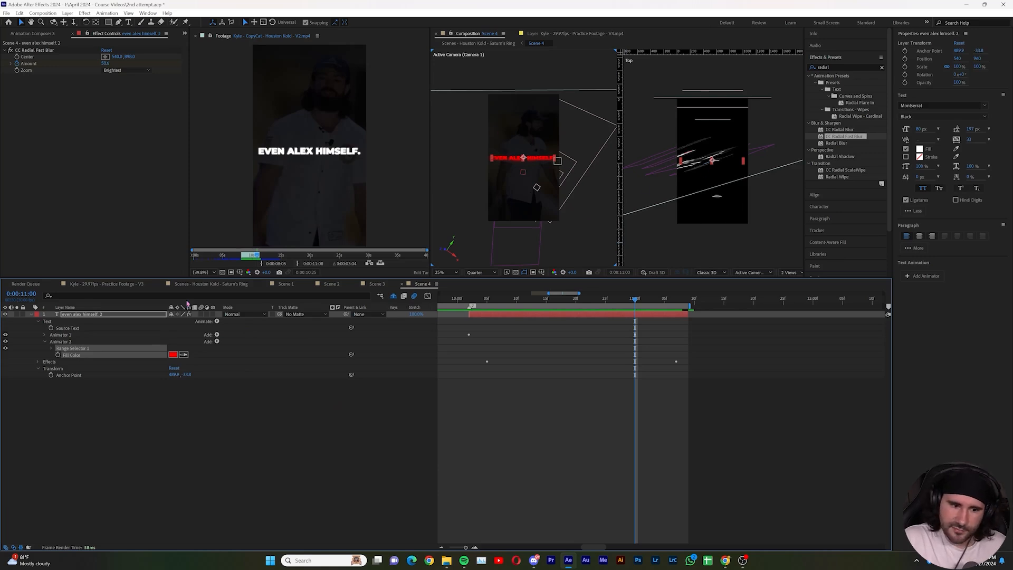
# - Keyframe the animator's fill colour as white (FFFFFF) at 0:00:11:00
pyautogui.click(57, 355)
pyautogui.click(173, 354)
pyautogui.write('ffffff')
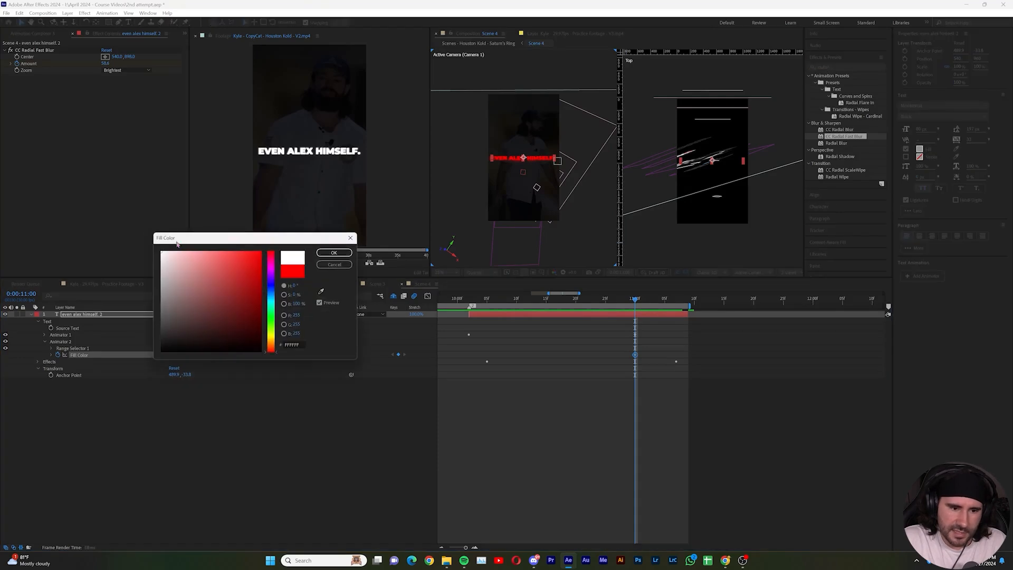
pyautogui.click(334, 253)
# - Keyframe the title's fill colour as red (FF0000) at 0:00:11:05 and preview the title animation
pyautogui.moveTo(635, 300); pyautogui.dragTo(664, 301)
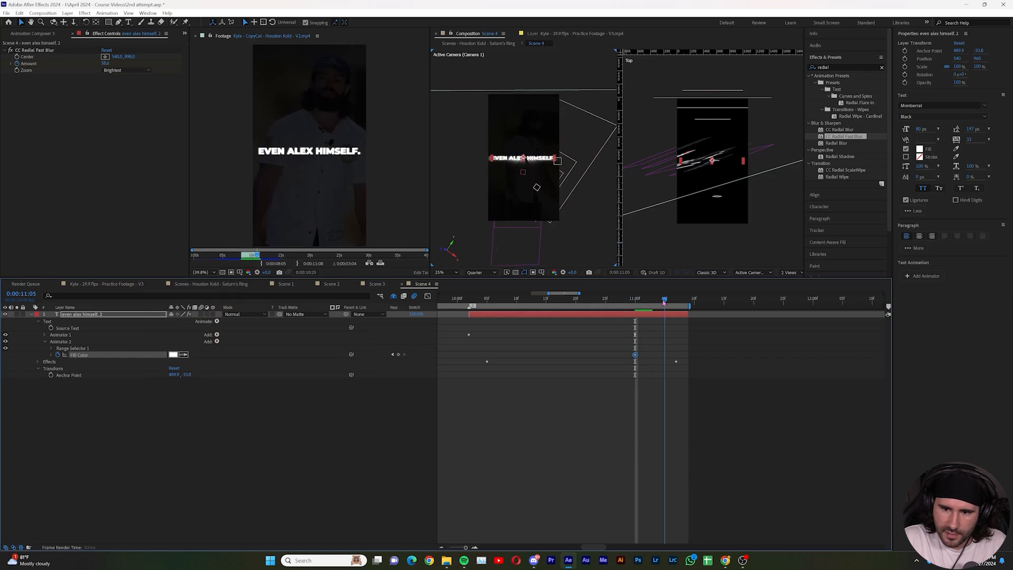
pyautogui.click(173, 354)
pyautogui.write('ff0000')
pyautogui.click(334, 252)
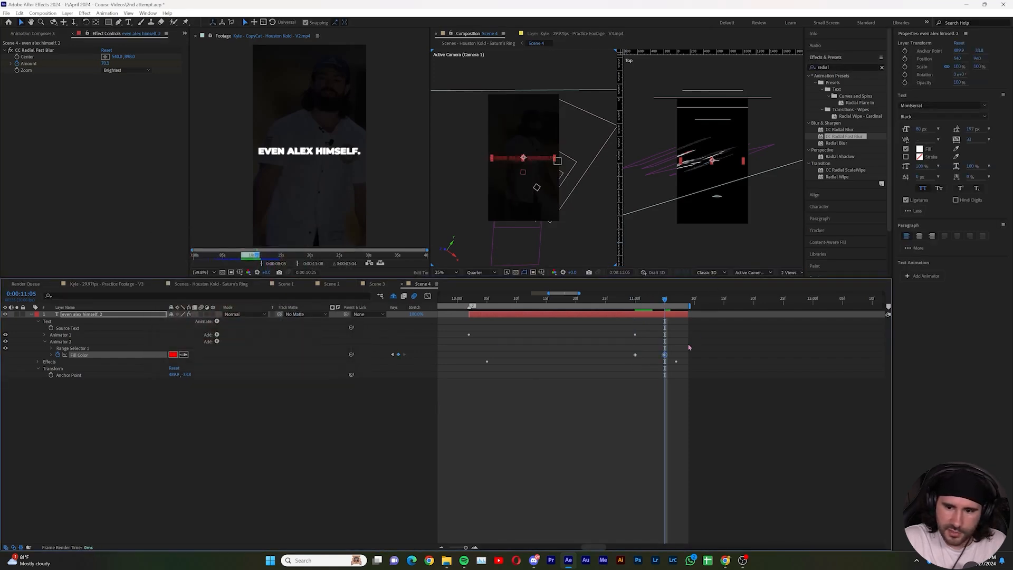
pyautogui.moveTo(664, 300); pyautogui.dragTo(469, 300)
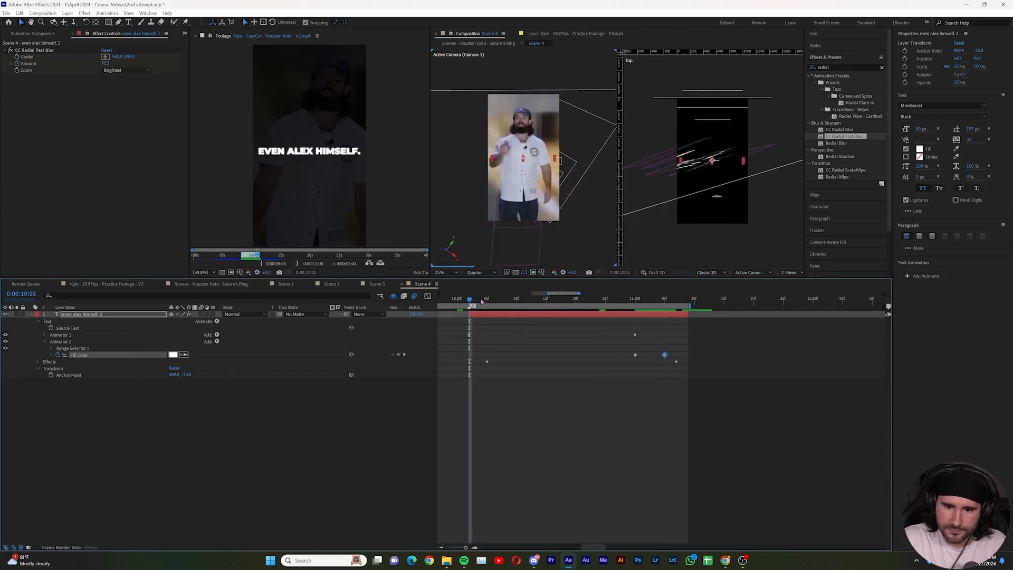
pyautogui.click(572, 427)
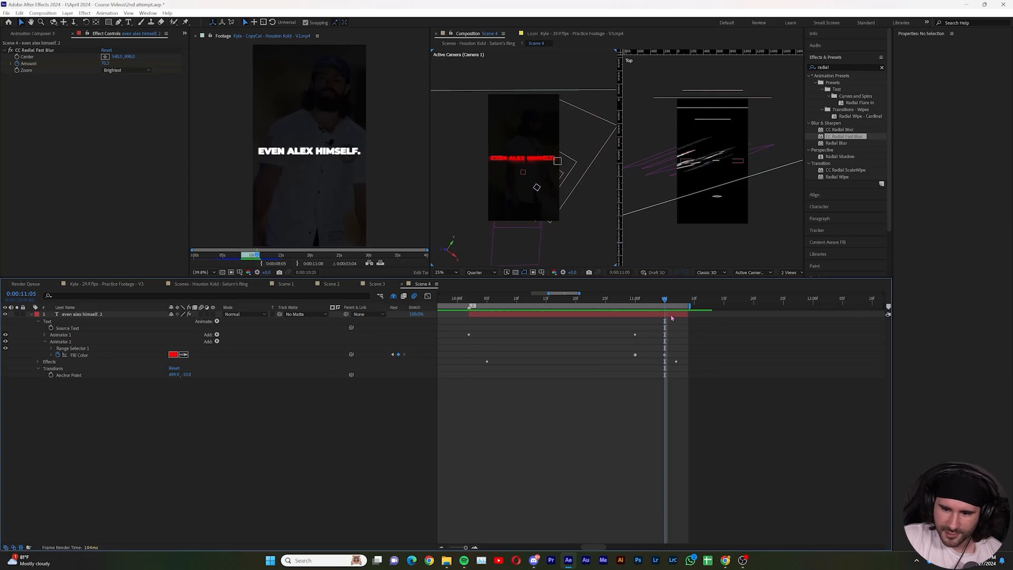
# - Reveal the title's modified properties and set its radial blur Amount keyframe at 0:00:11:07 to 85
pyautogui.click(672, 316)
pyautogui.press('u')
pyautogui.press('u')
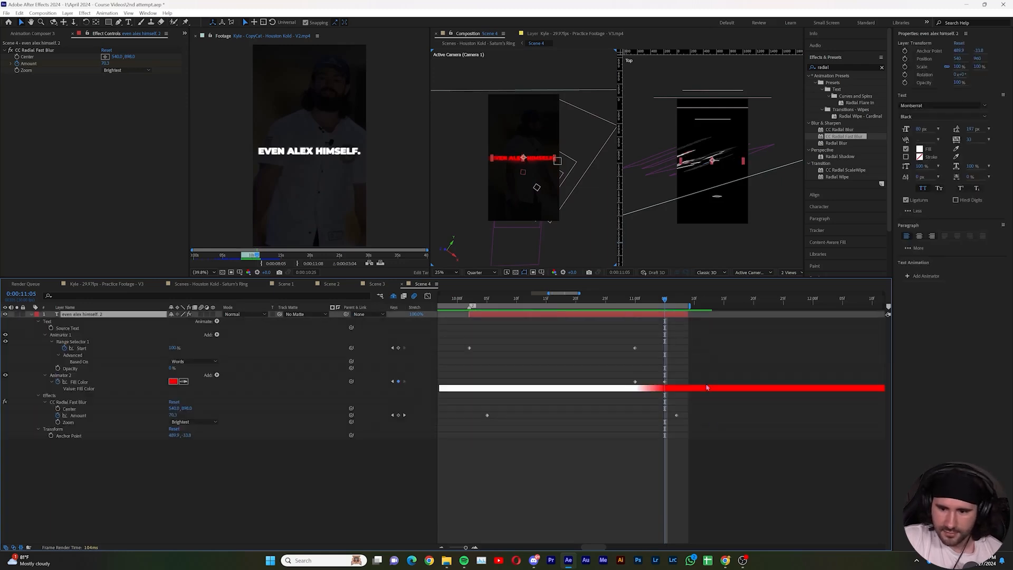
pyautogui.click(676, 416)
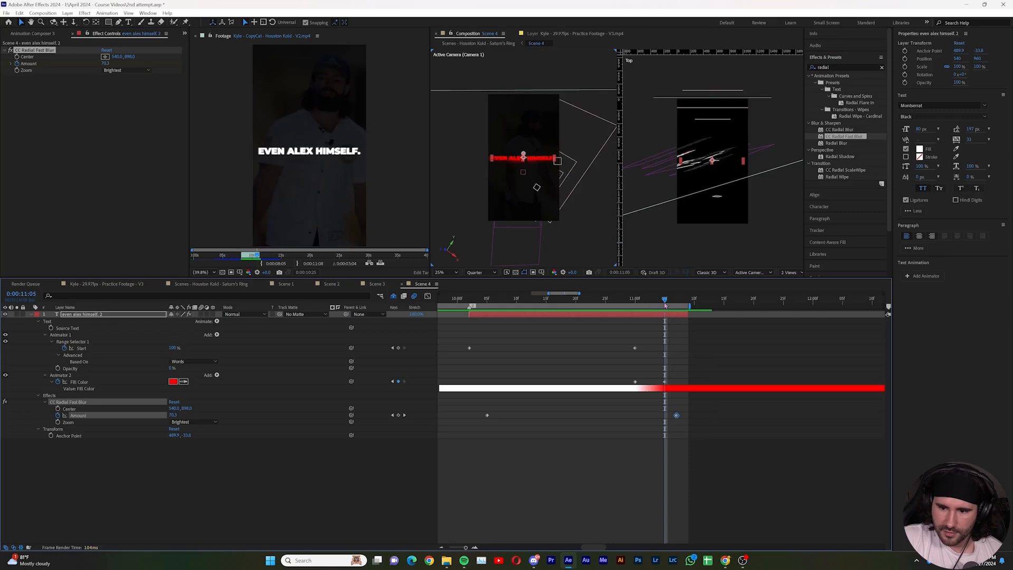
pyautogui.moveTo(667, 303); pyautogui.dragTo(677, 300)
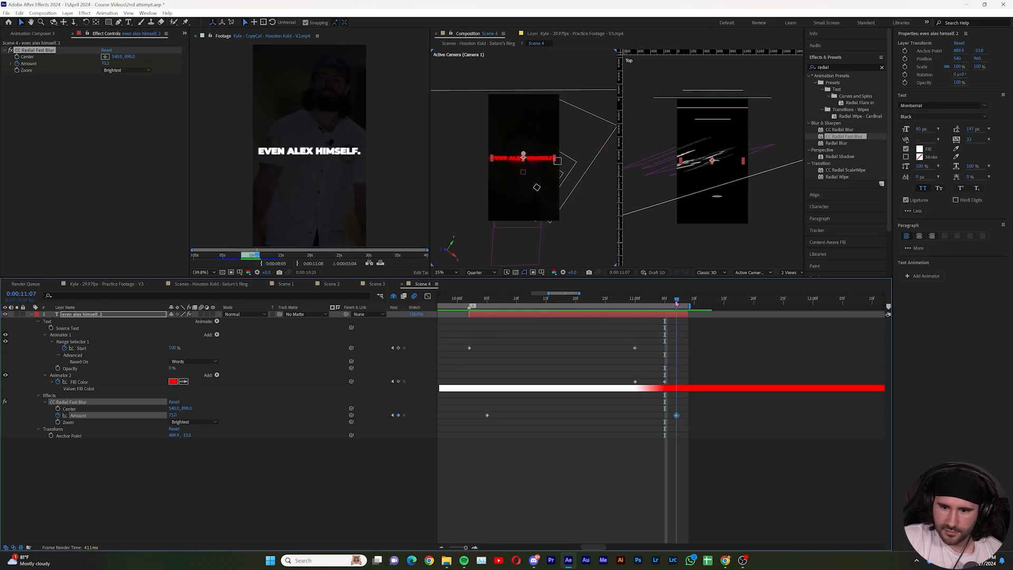
pyautogui.click(106, 64)
pyautogui.write('85')
pyautogui.press('Return')
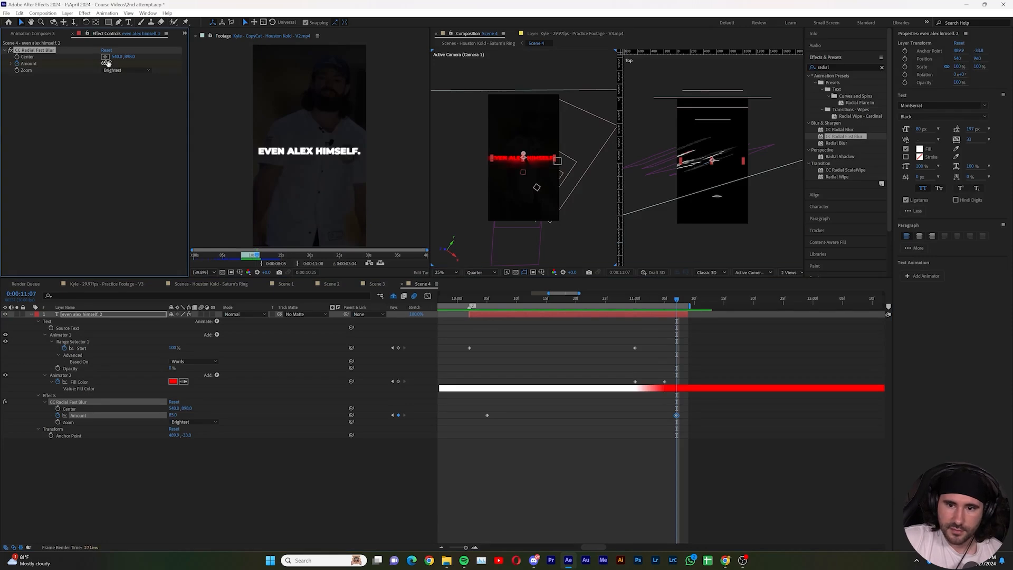
# - Save the project and scrub through Scene 4 to compare it with the reference footage
pyautogui.click(595, 353)
pyautogui.hotkey('ctrl', 's')
pyautogui.press('-')
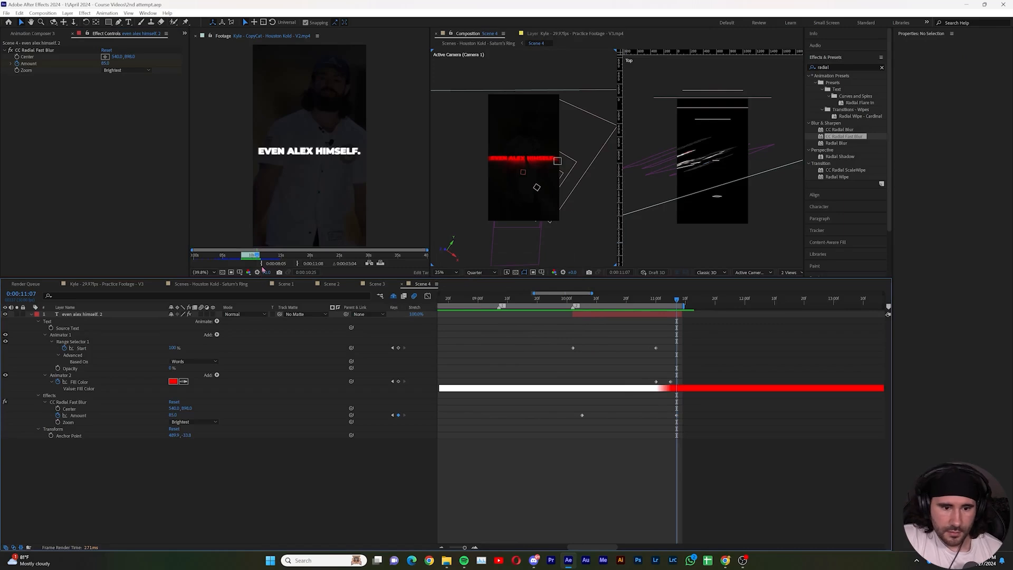
pyautogui.moveTo(258, 260); pyautogui.dragTo(252, 258)
pyautogui.moveTo(677, 301); pyautogui.dragTo(585, 326)
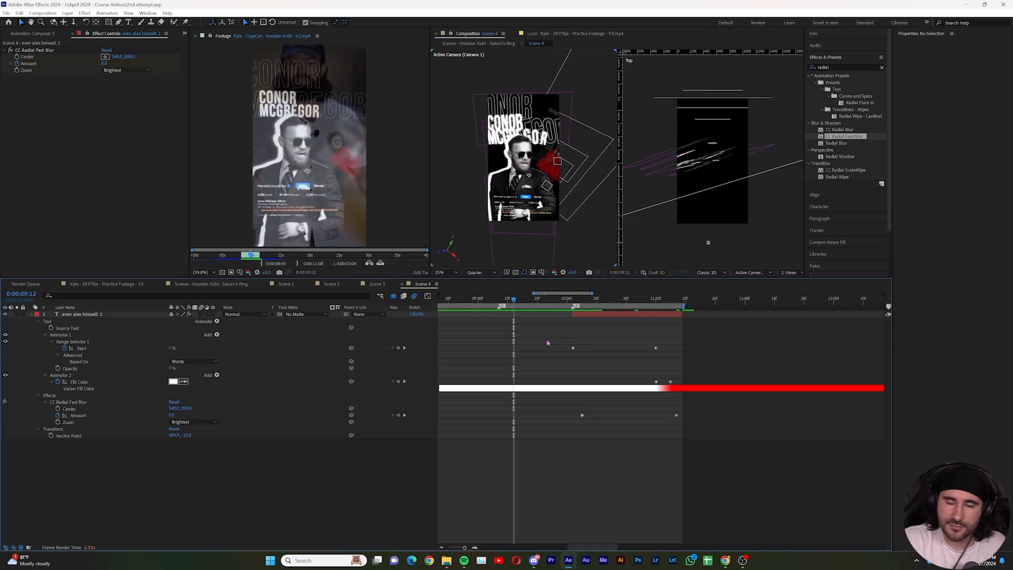
# - Inspect the main practice footage composition's timeline and show the hidden layers in Scene 4
pyautogui.press('-')
pyautogui.press('-')
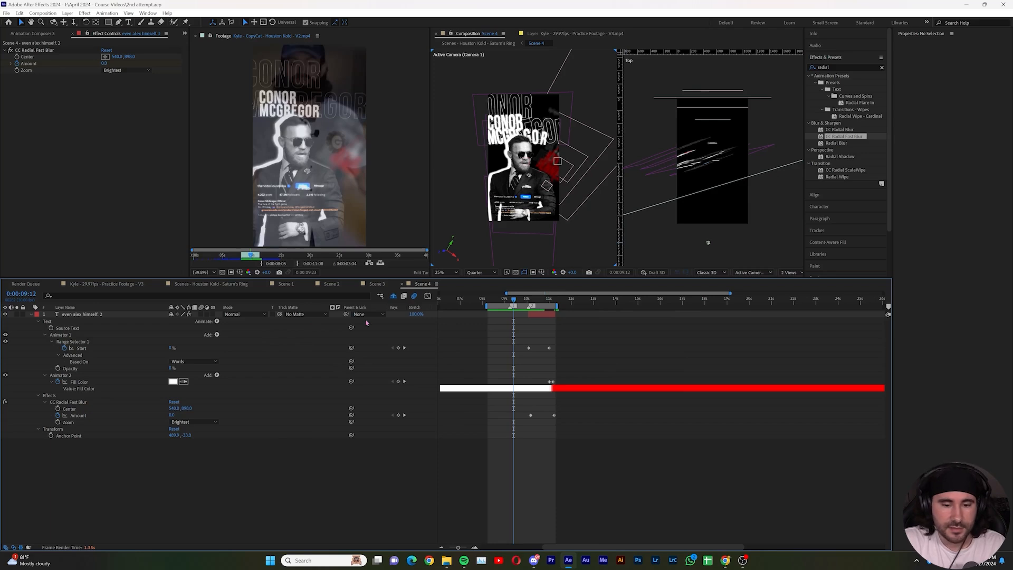
pyautogui.click(393, 296)
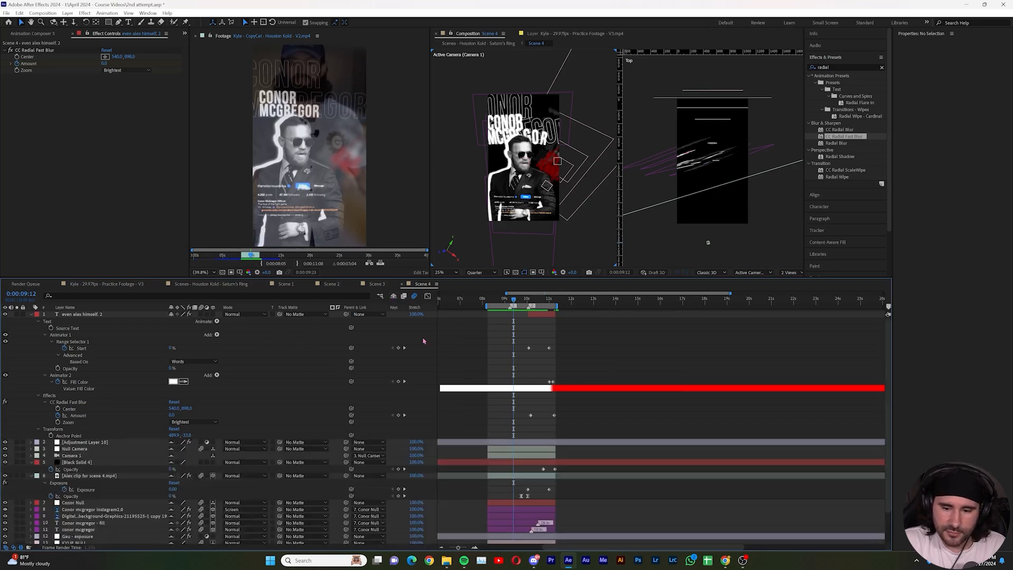
pyautogui.click(394, 296)
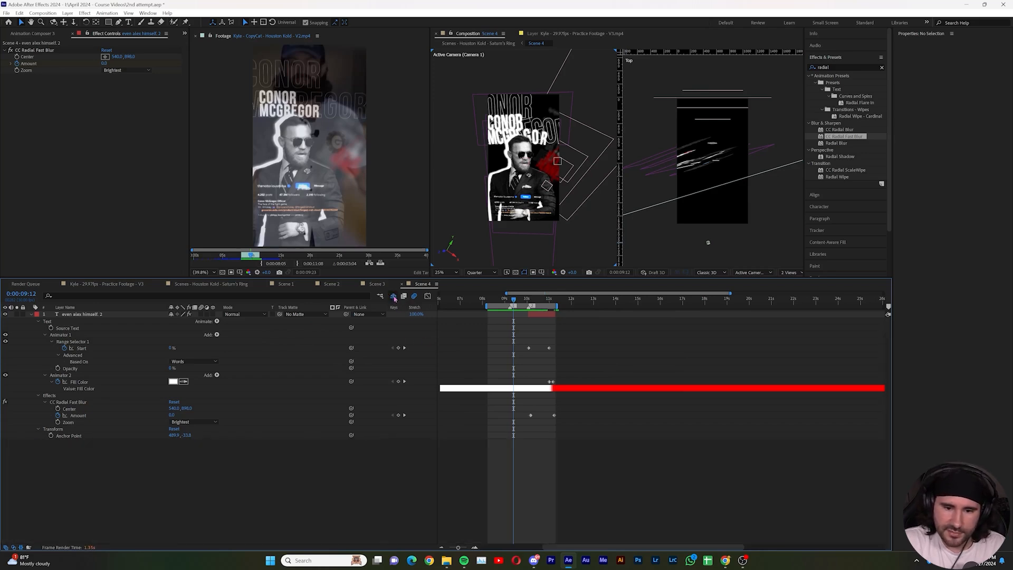
pyautogui.click(187, 286)
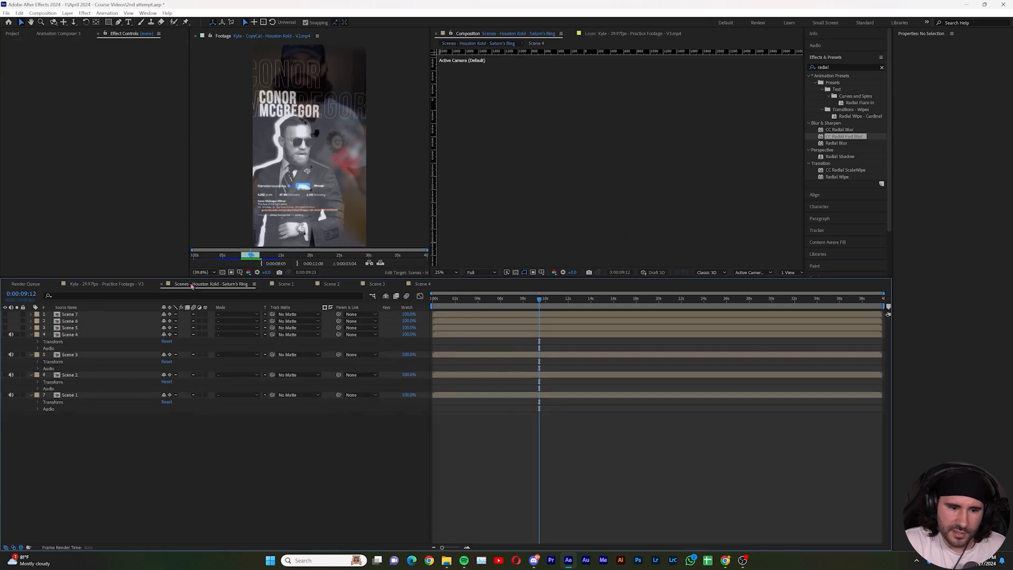
pyautogui.click(103, 287)
pyautogui.click(497, 485)
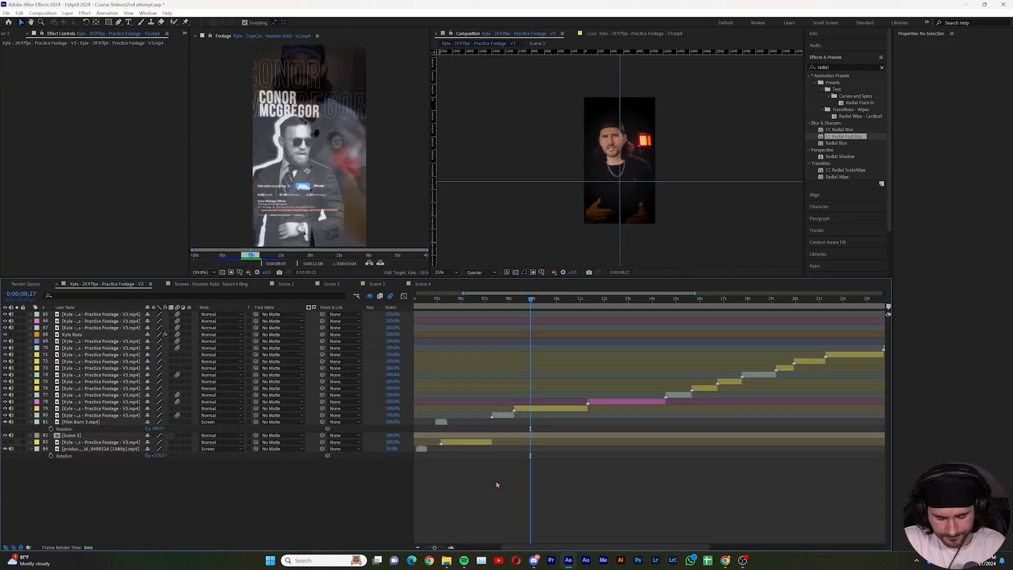
pyautogui.press('-')
pyautogui.press('=')
pyautogui.click(104, 408)
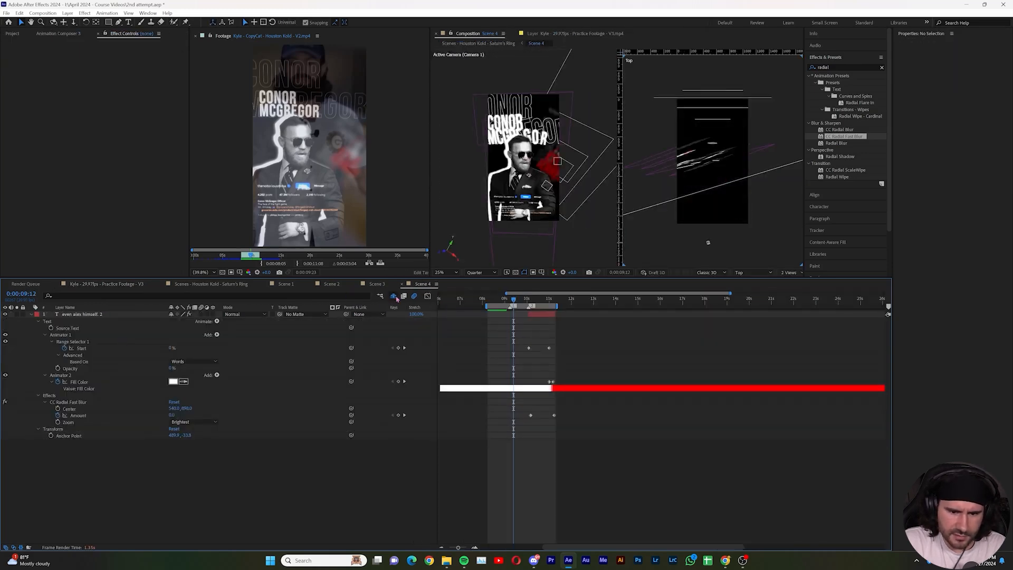
pyautogui.scroll(-2, 890, 357)
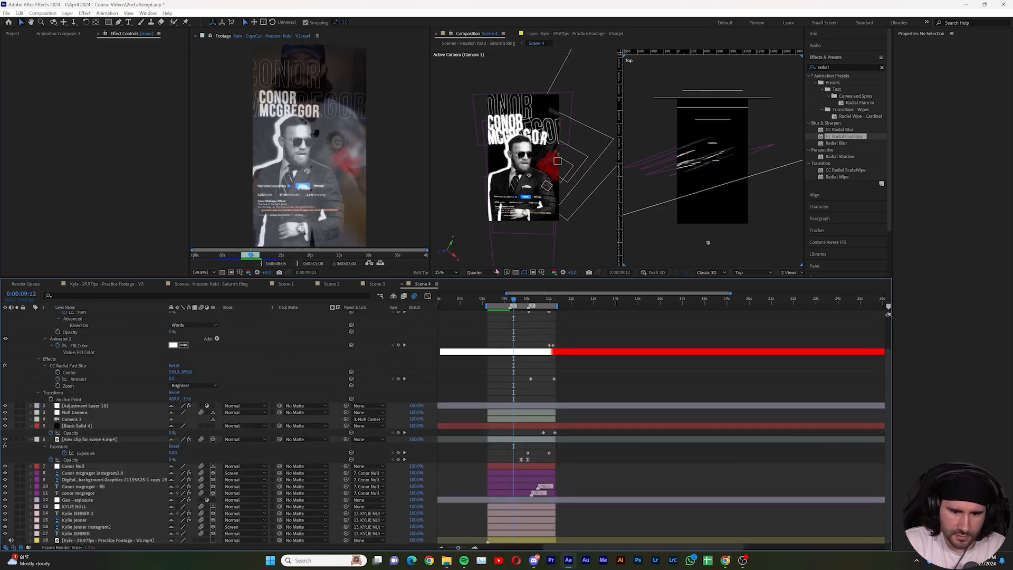
# - Add the Scene 4 composition to the practice footage timeline, directly above the clip playing at 0:00:08:27
pyautogui.click(139, 287)
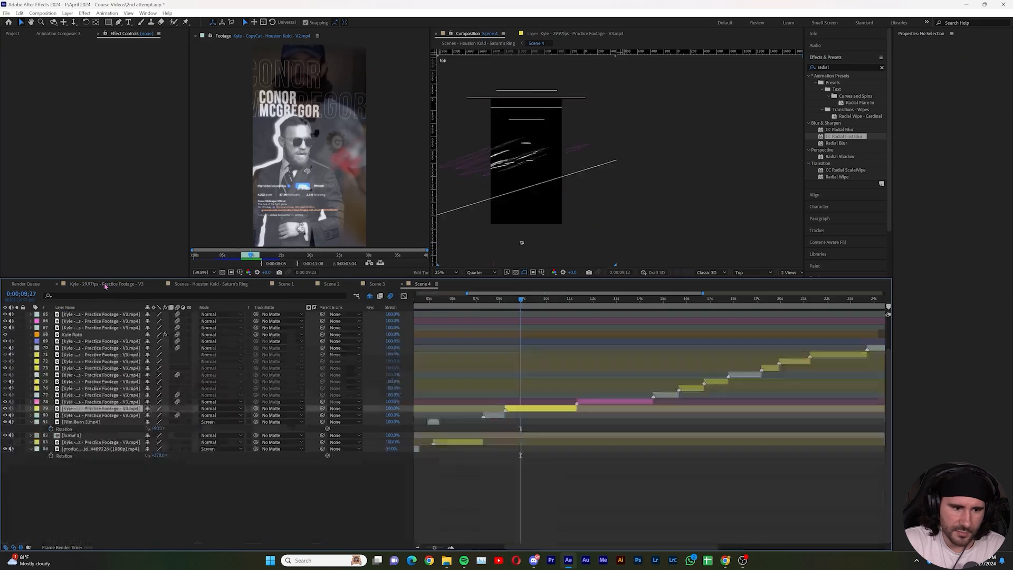
pyautogui.click(184, 35)
pyautogui.click(197, 43)
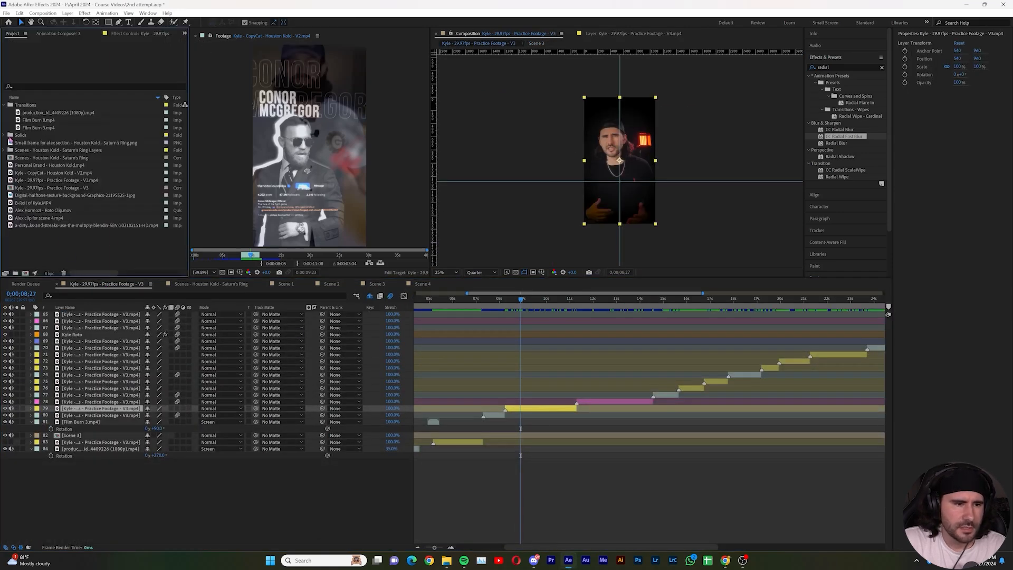
pyautogui.click(5, 150)
pyautogui.scroll(-2, 31, 174)
pyautogui.click(49, 189)
pyautogui.moveTo(49, 191); pyautogui.dragTo(464, 407)
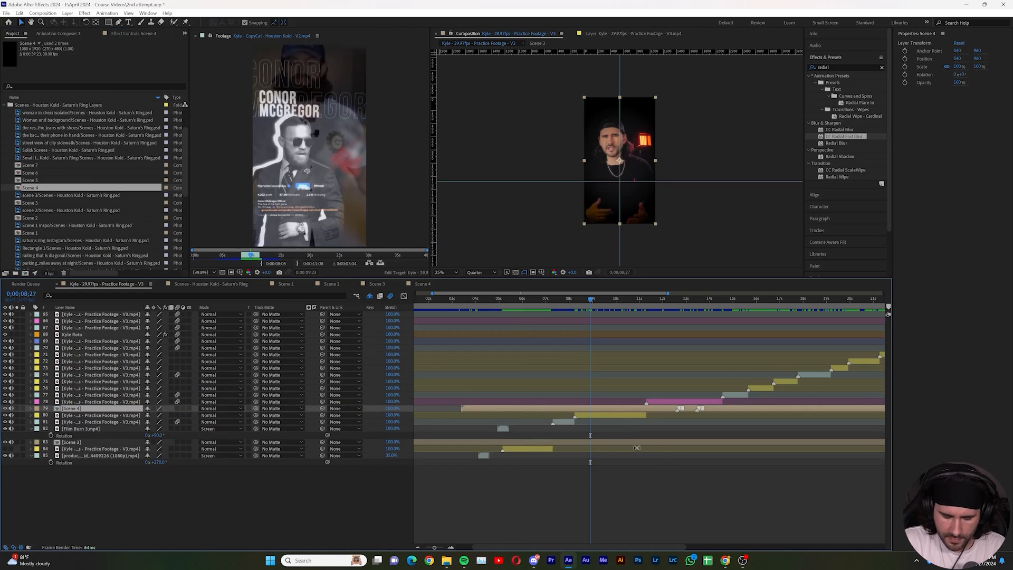
# - Align the Scene 4 layer with the start of the timeline and hide the footage clip directly beneath it
pyautogui.click(699, 508)
pyautogui.press('-')
pyautogui.moveTo(511, 410); pyautogui.dragTo(462, 413)
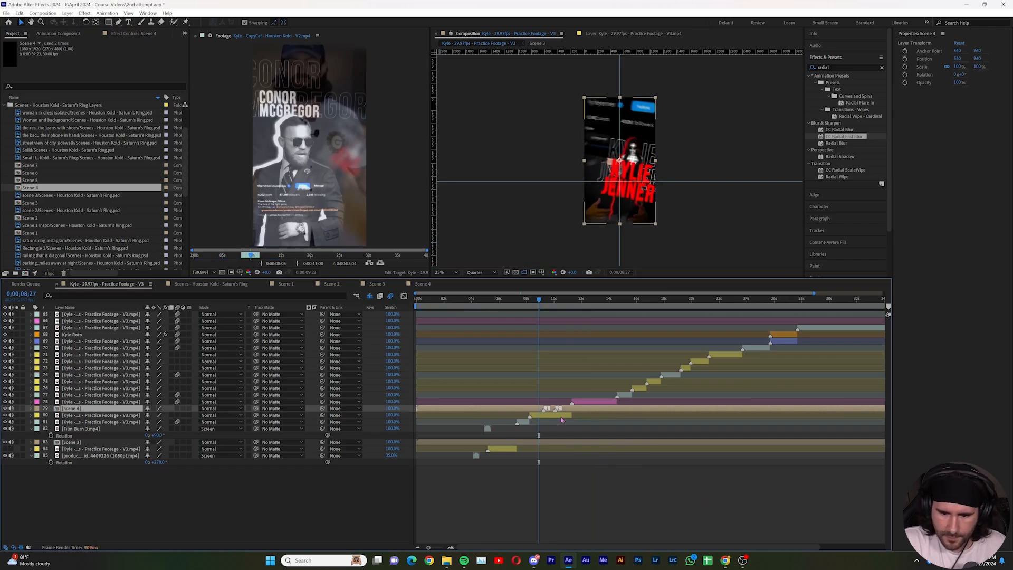
pyautogui.click(90, 414)
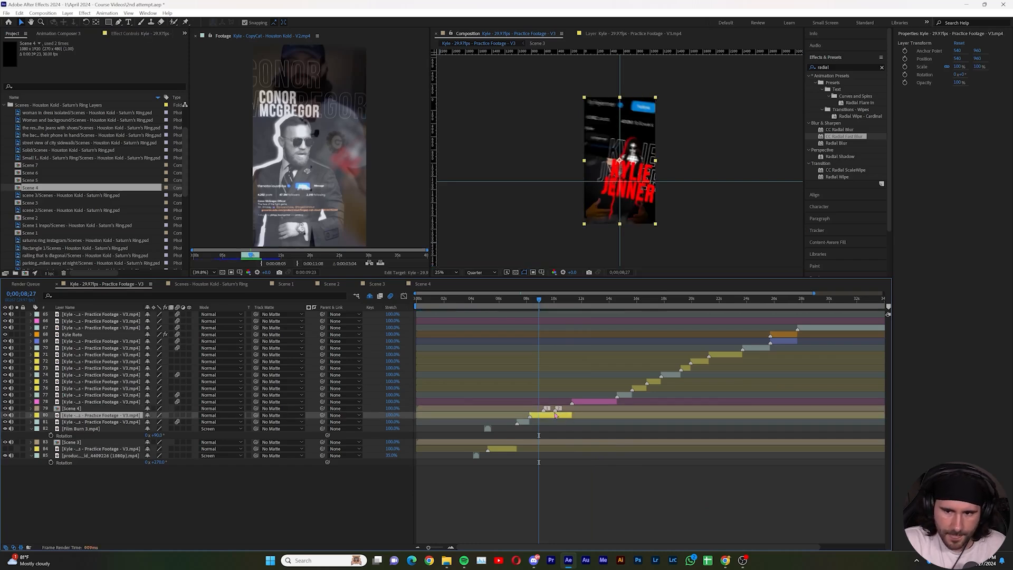
pyautogui.click(6, 415)
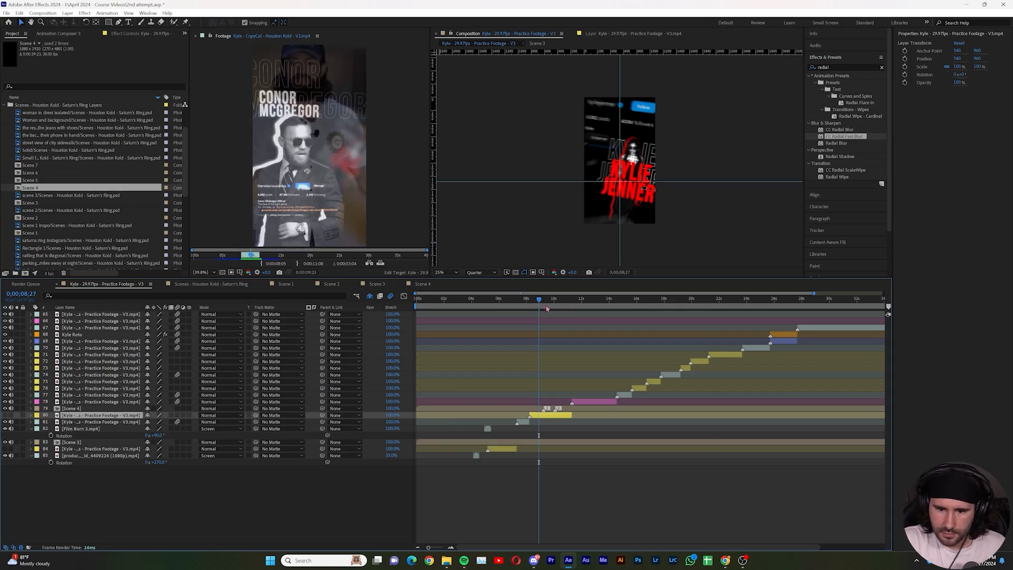
# - End the work area at 0:00:13:10 and preview the edit from 0:00:07:00
pyautogui.moveTo(539, 302); pyautogui.dragTo(370, 327)
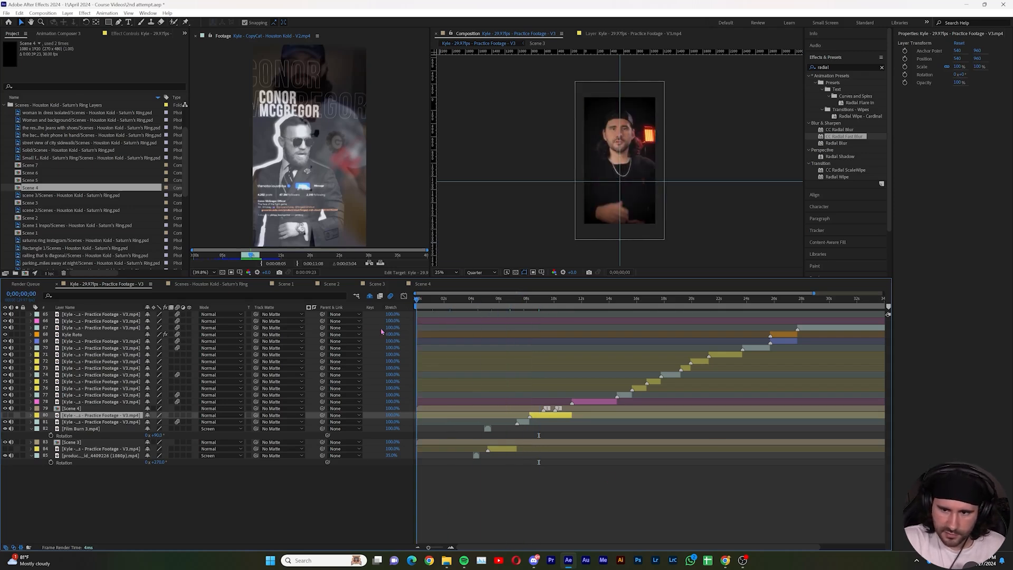
pyautogui.moveTo(559, 301); pyautogui.dragTo(600, 303)
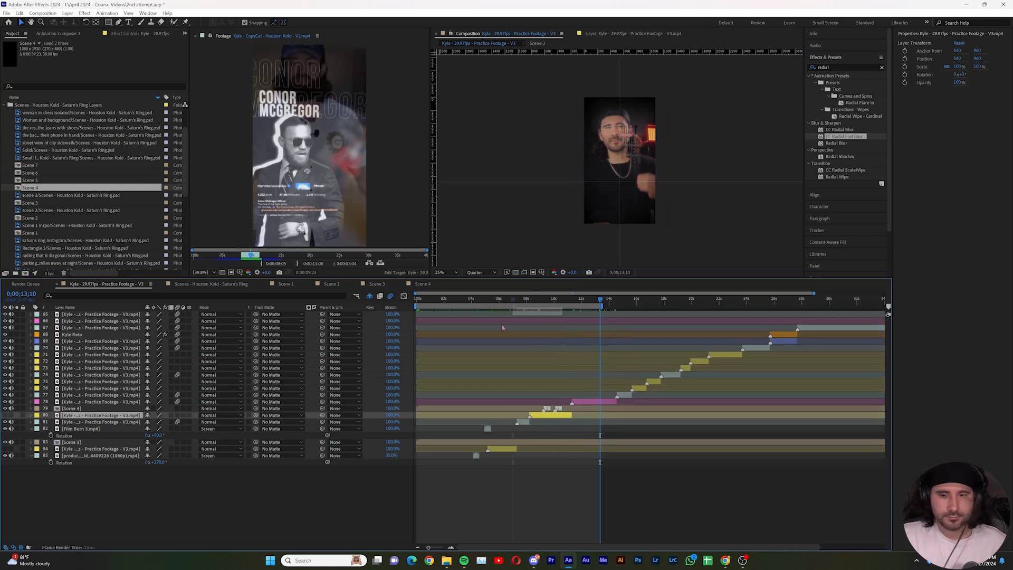
pyautogui.click(513, 300)
pyautogui.press('space')
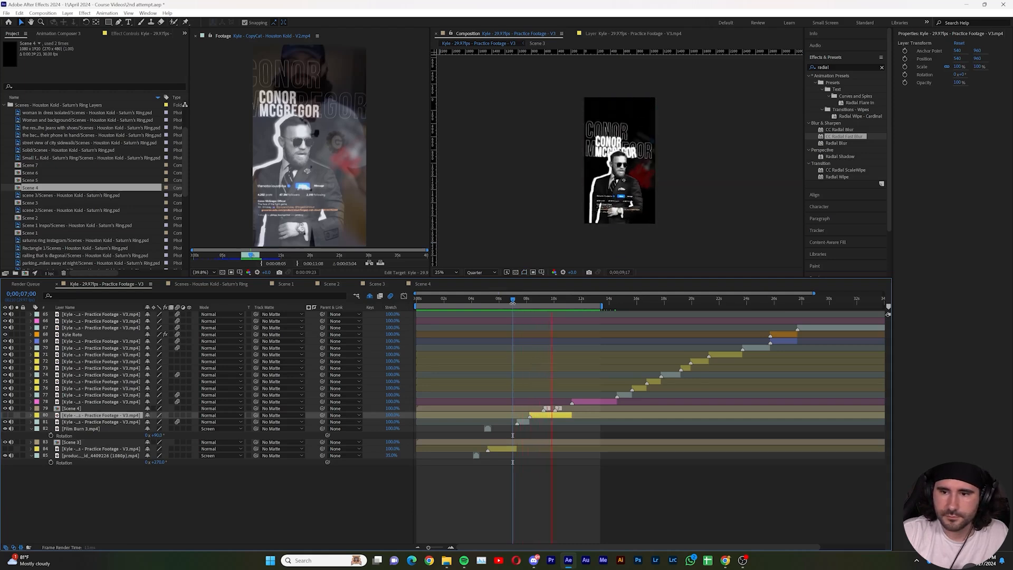
pyautogui.press('space')
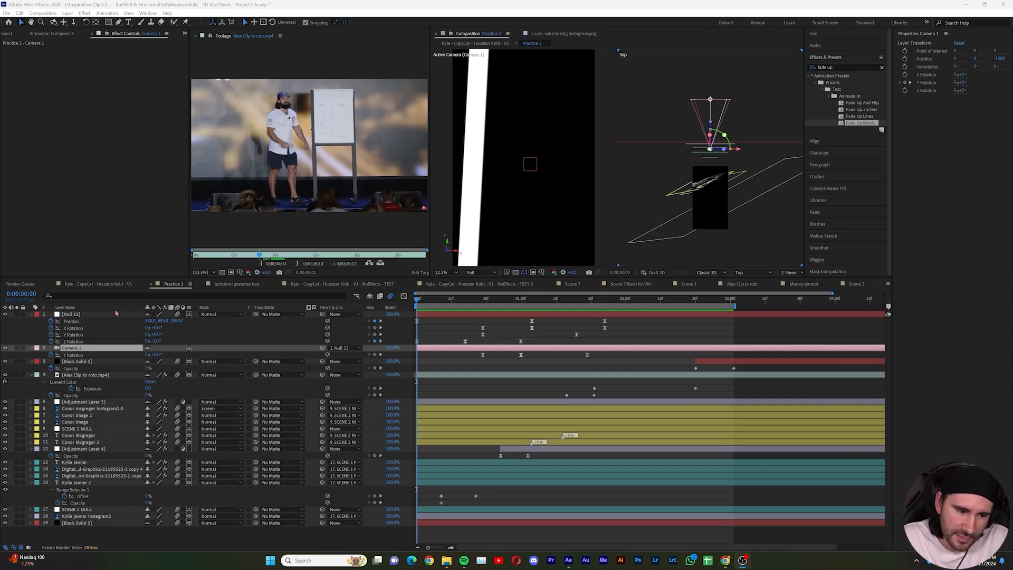
# - Review the Null 13, Camera 1, black solid, Alex clip and Adjustment Layer 5 settings in the Practice 2 composition
pyautogui.click(100, 316)
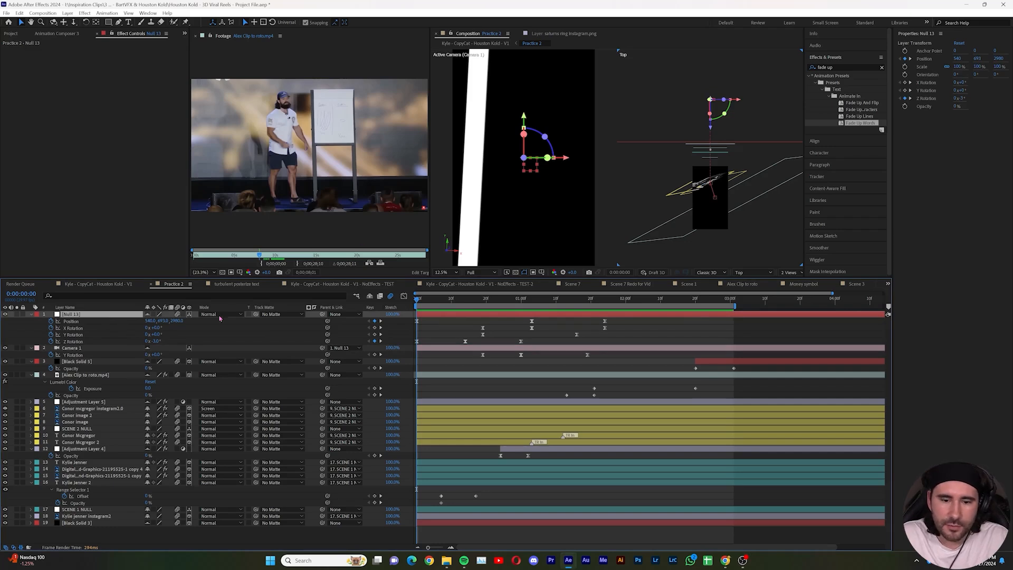
pyautogui.click(84, 349)
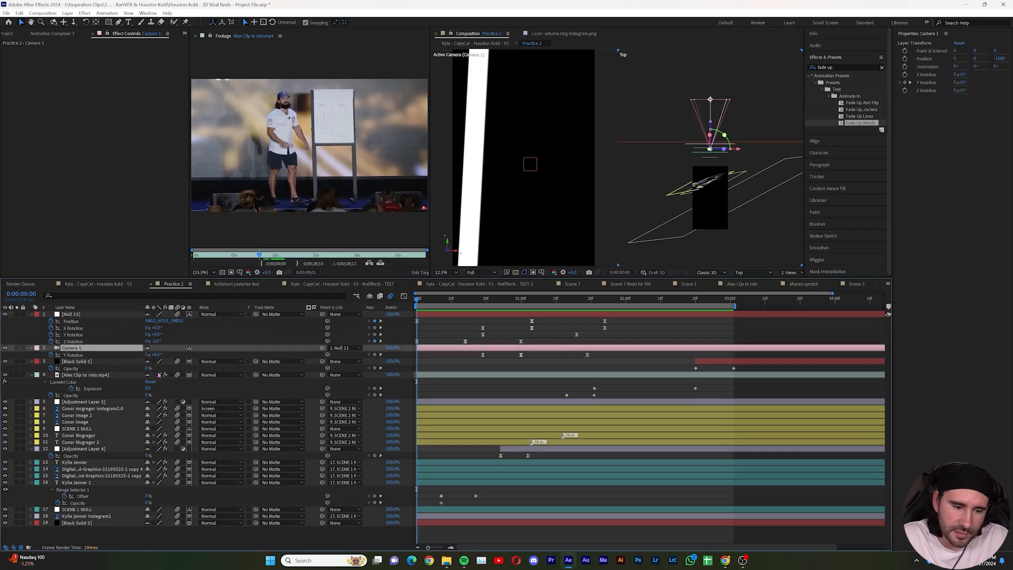
pyautogui.click(106, 363)
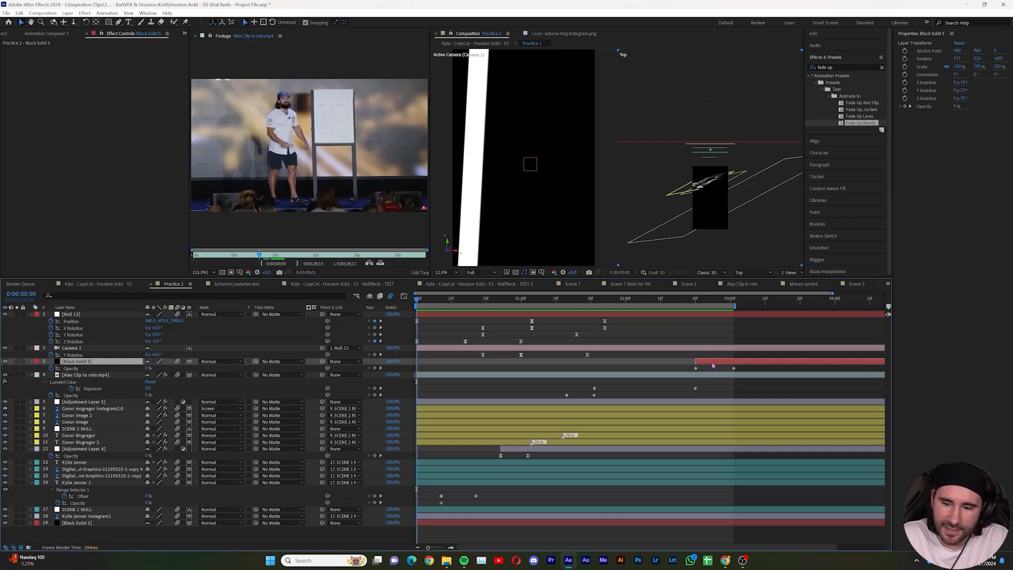
pyautogui.click(686, 375)
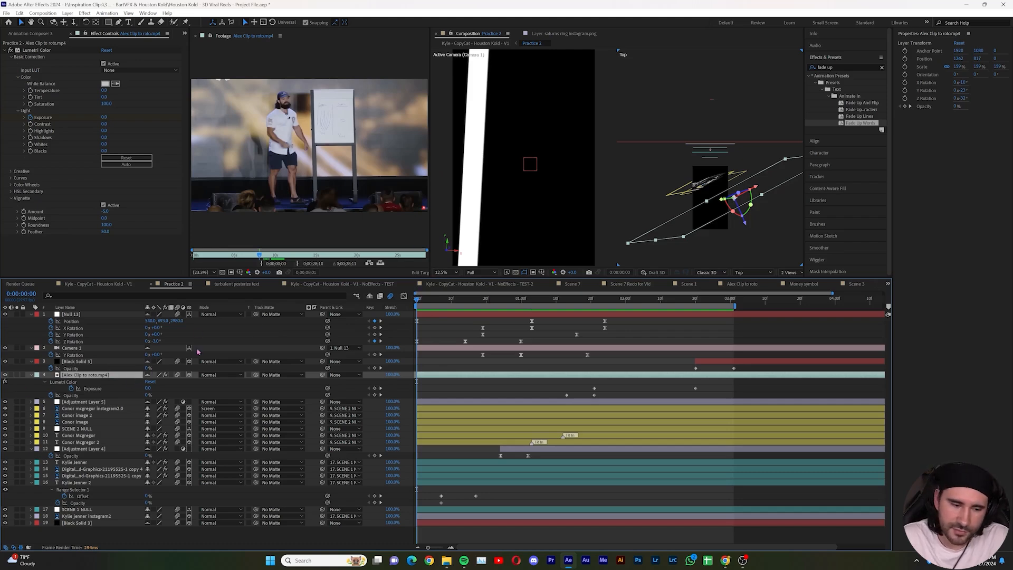
pyautogui.click(88, 403)
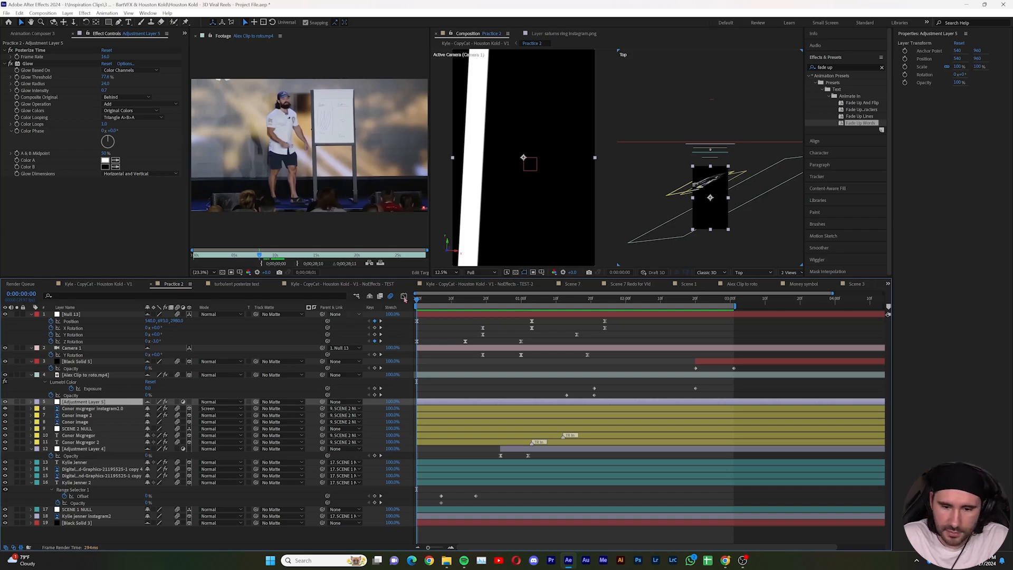
# - Scrub through the Practice 2 camera animation to examine its scene transitions, and return to 0:00:00:00
pyautogui.moveTo(418, 301); pyautogui.dragTo(525, 300)
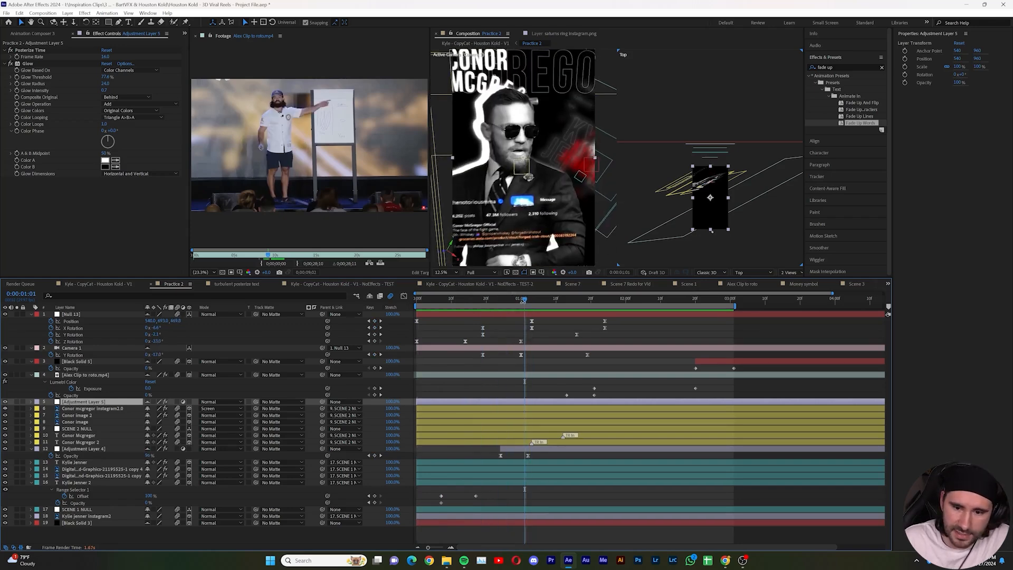
pyautogui.moveTo(522, 305); pyautogui.dragTo(511, 304)
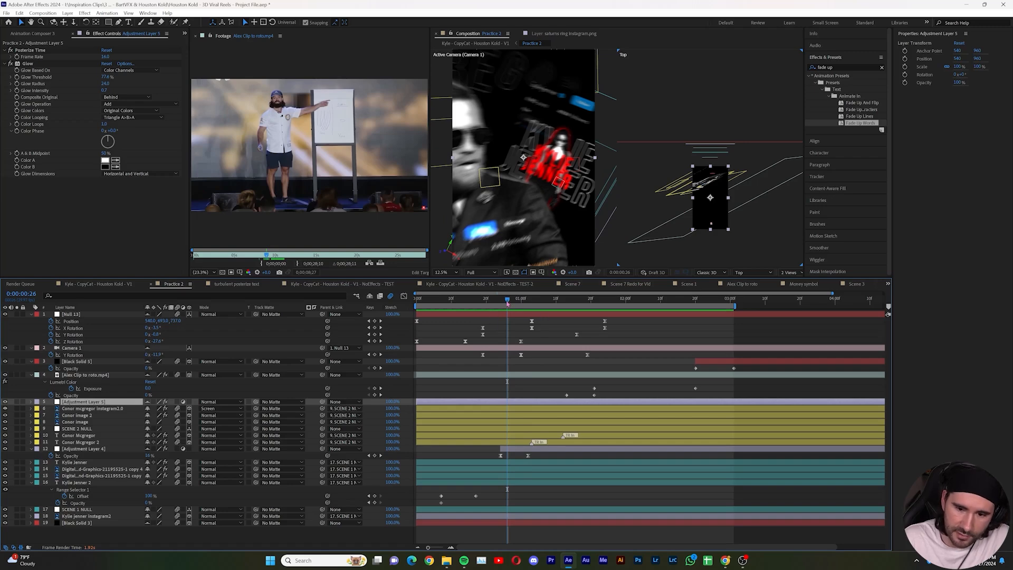
pyautogui.moveTo(506, 303); pyautogui.dragTo(513, 303)
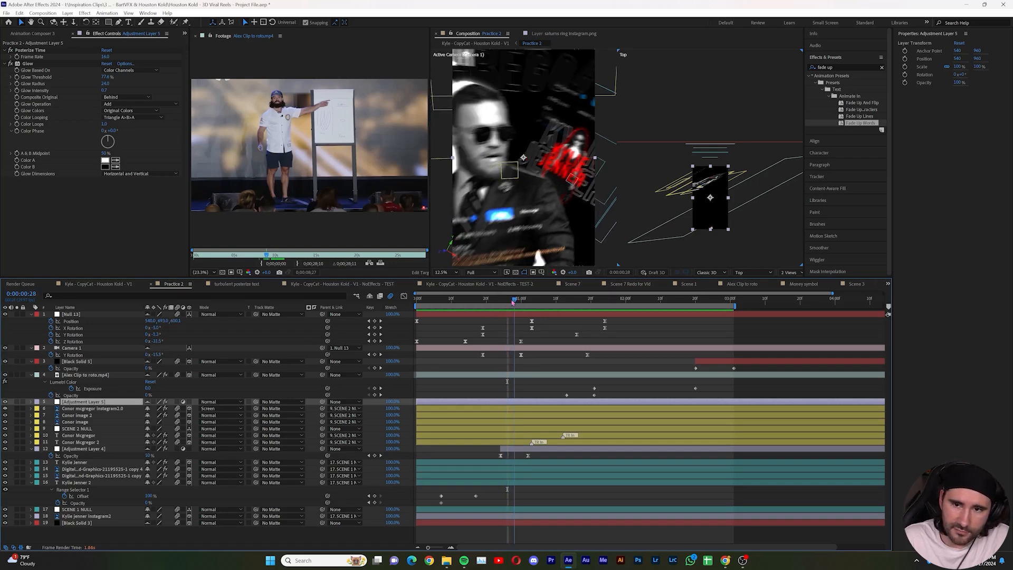
pyautogui.moveTo(514, 302); pyautogui.dragTo(525, 301)
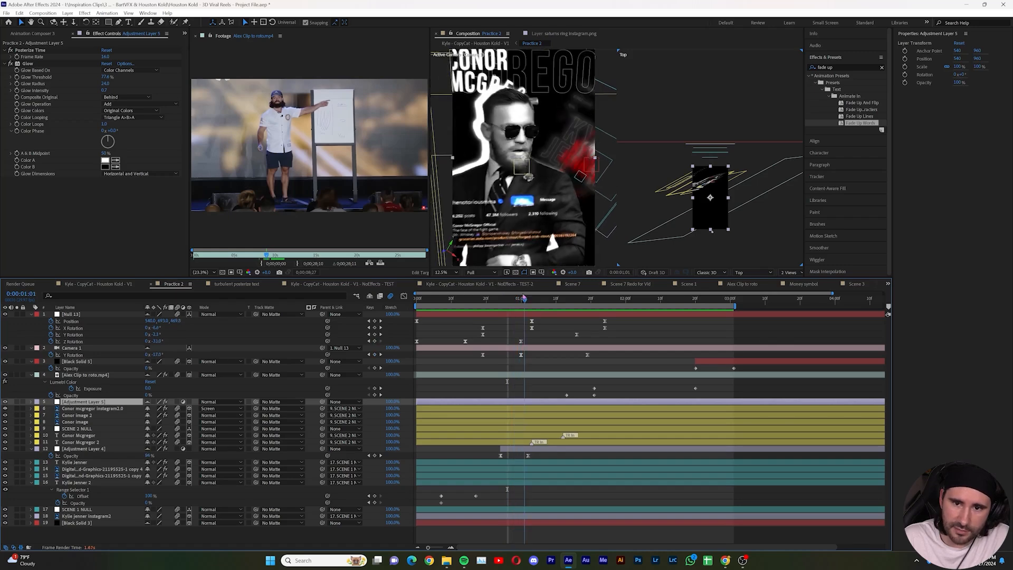
pyautogui.moveTo(525, 302); pyautogui.dragTo(608, 299)
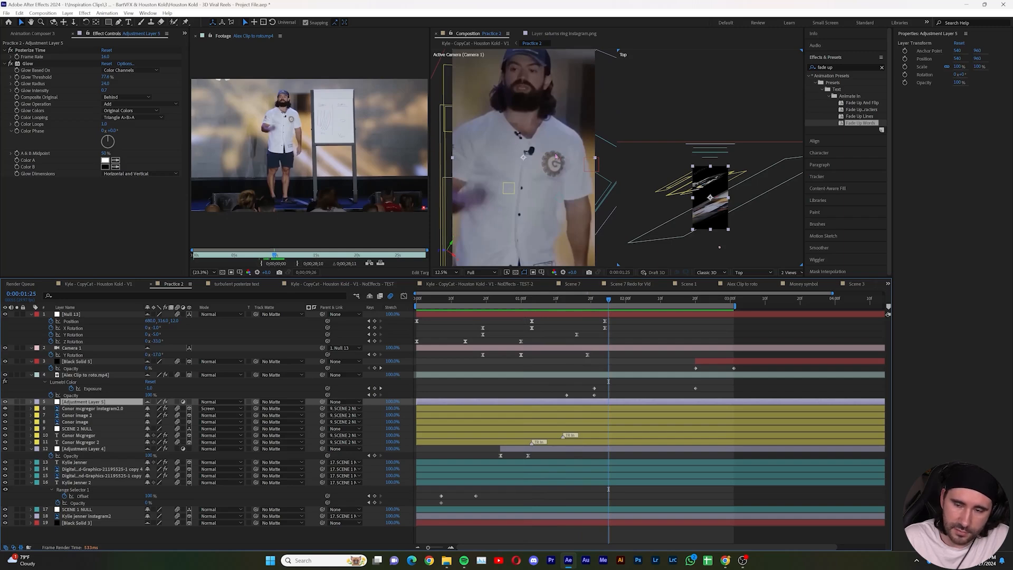
pyautogui.moveTo(610, 300); pyautogui.dragTo(452, 320)
pyautogui.press('Home')
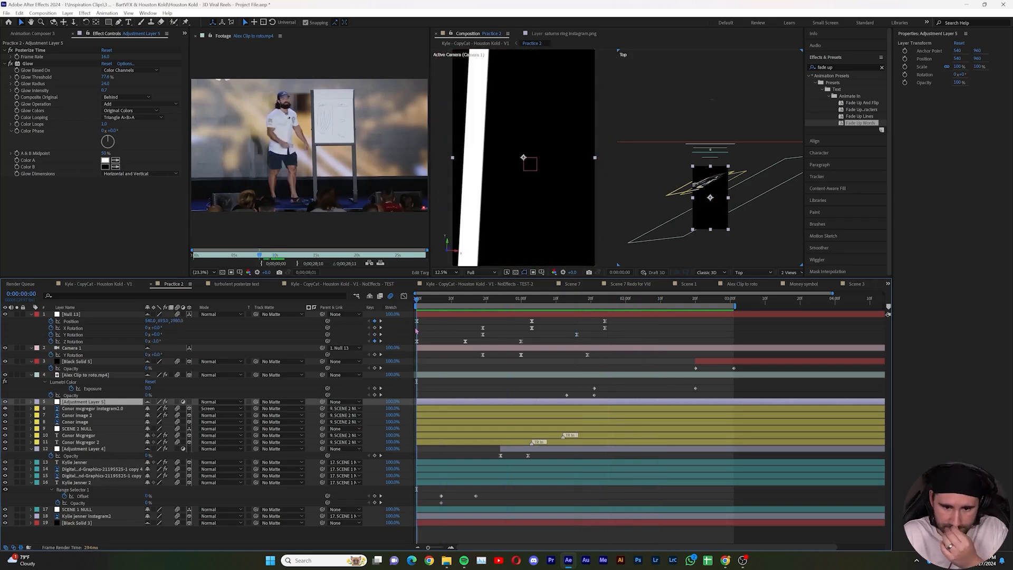
# - Review the Conor McGregor layers, SCENE 2 NULL, the digital halftone background's effects and SCENE 1 NULL in the Practice 2 composition
pyautogui.click(105, 409)
pyautogui.click(100, 442)
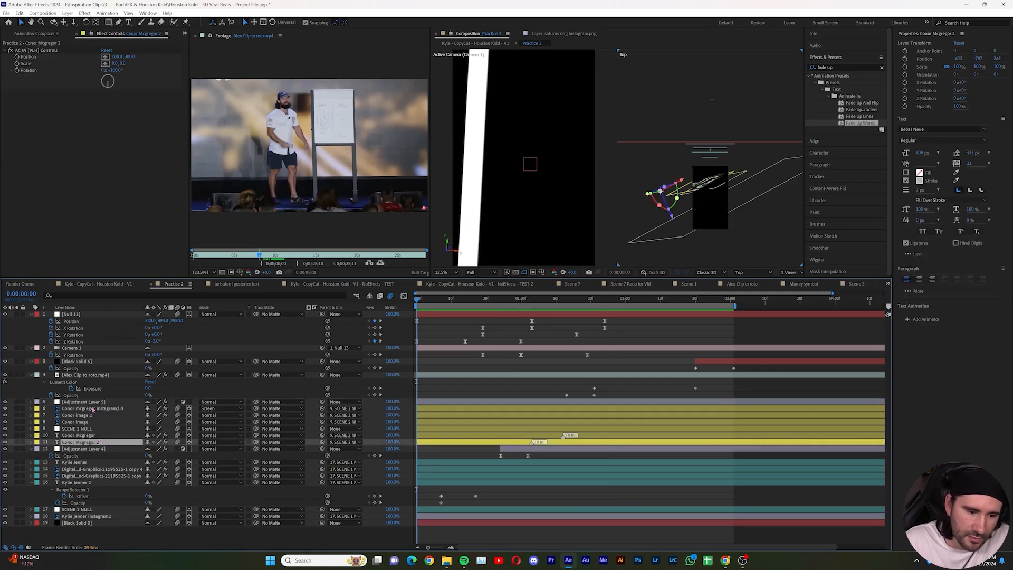
pyautogui.click(83, 430)
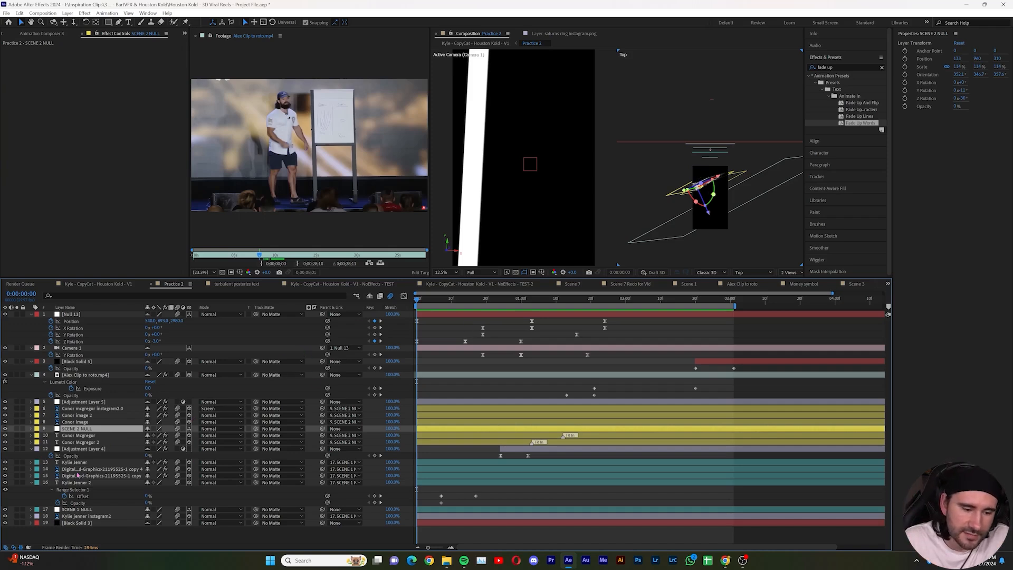
pyautogui.click(97, 469)
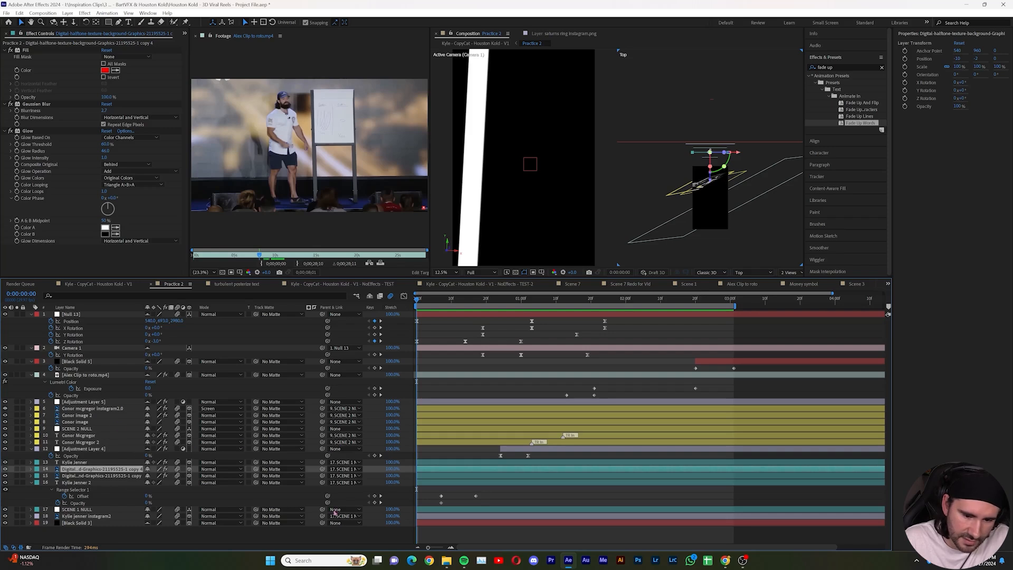
pyautogui.click(78, 509)
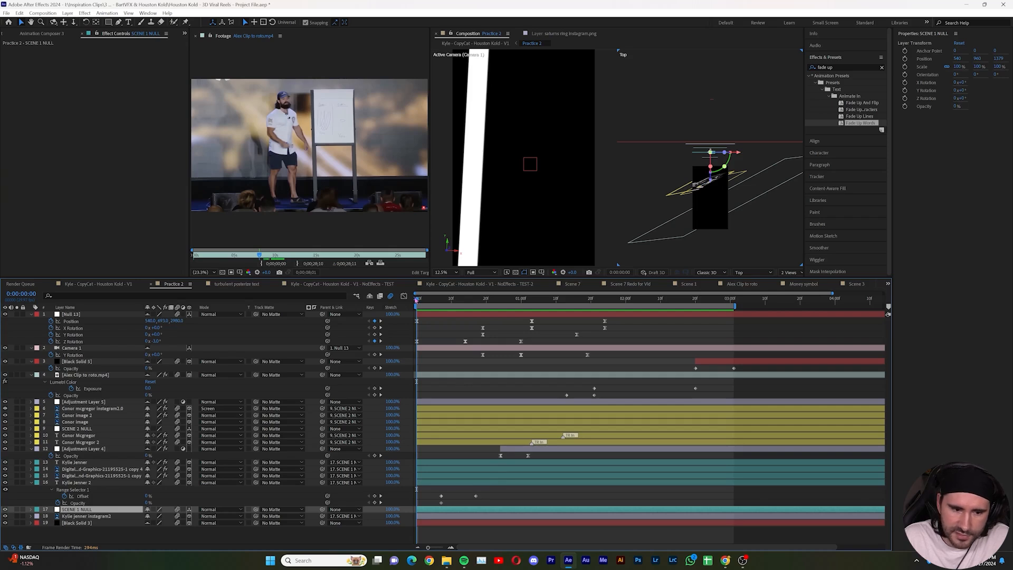
# - Examine Camera 1's movement from the Kylie Jenner scene through the Conor McGregor scene to the Alex clip, ending at 0:00:02:12
pyautogui.moveTo(418, 300); pyautogui.dragTo(476, 305)
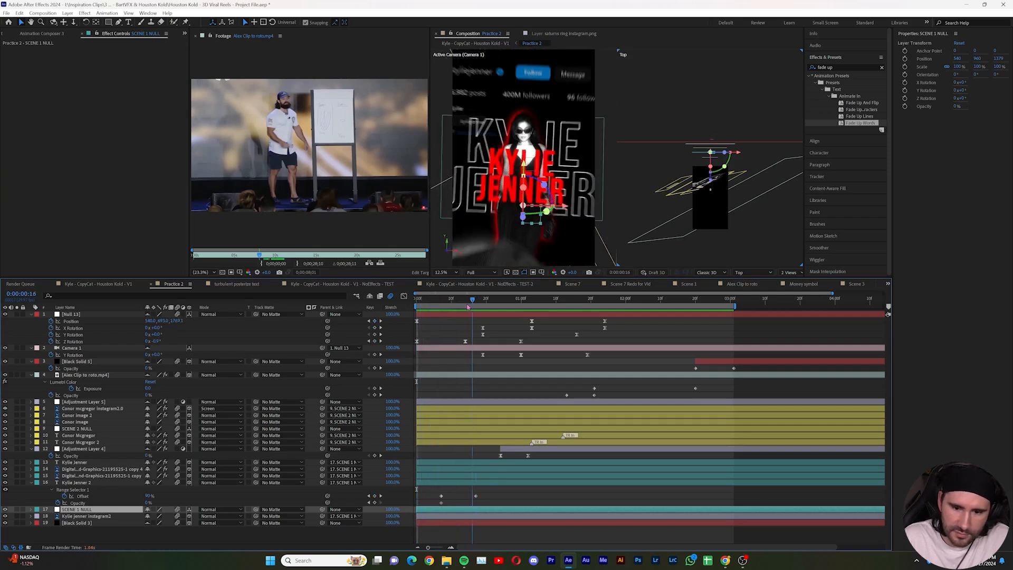
pyautogui.click(109, 348)
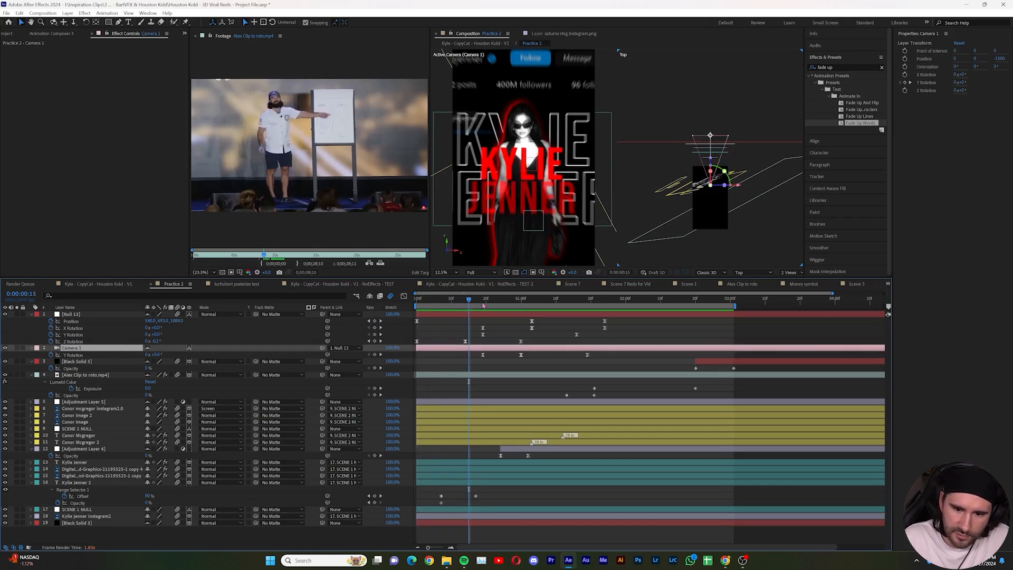
pyautogui.moveTo(469, 299)
pyautogui.mouseDown()
pyautogui.moveTo(405, 298)
pyautogui.moveTo(481, 298)
pyautogui.mouseUp()
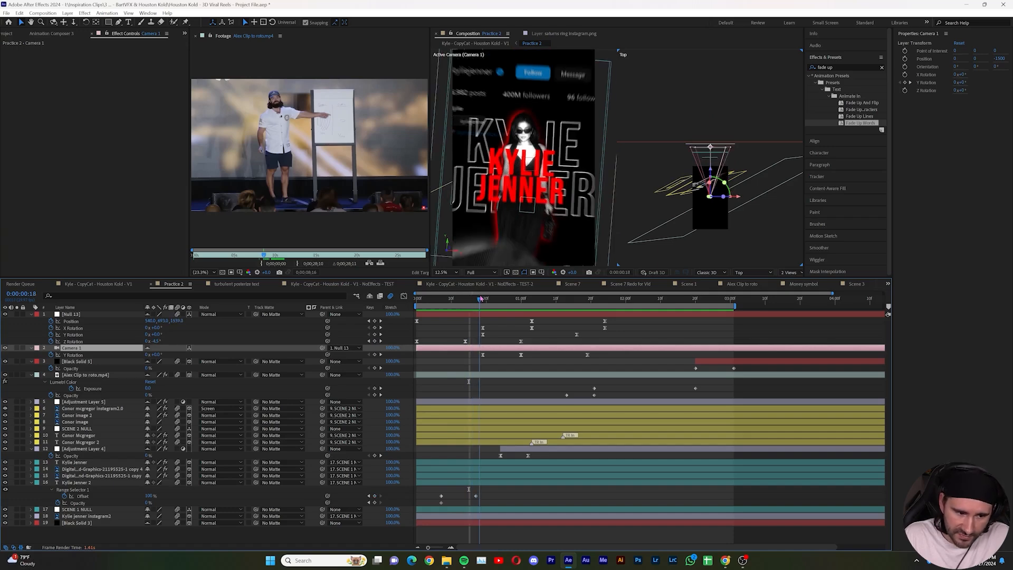
pyautogui.moveTo(482, 299); pyautogui.dragTo(491, 299)
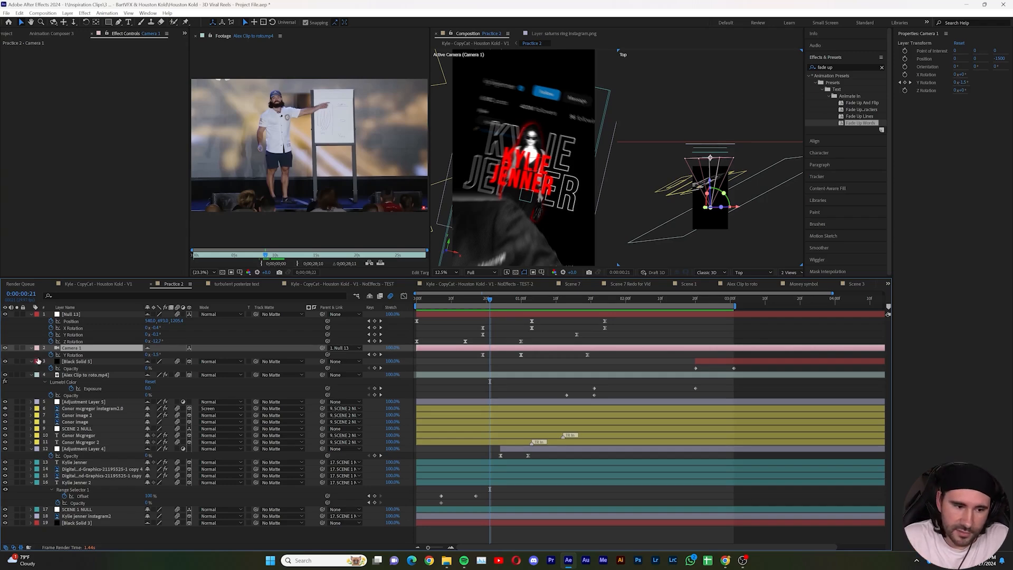
pyautogui.moveTo(491, 301); pyautogui.dragTo(578, 314)
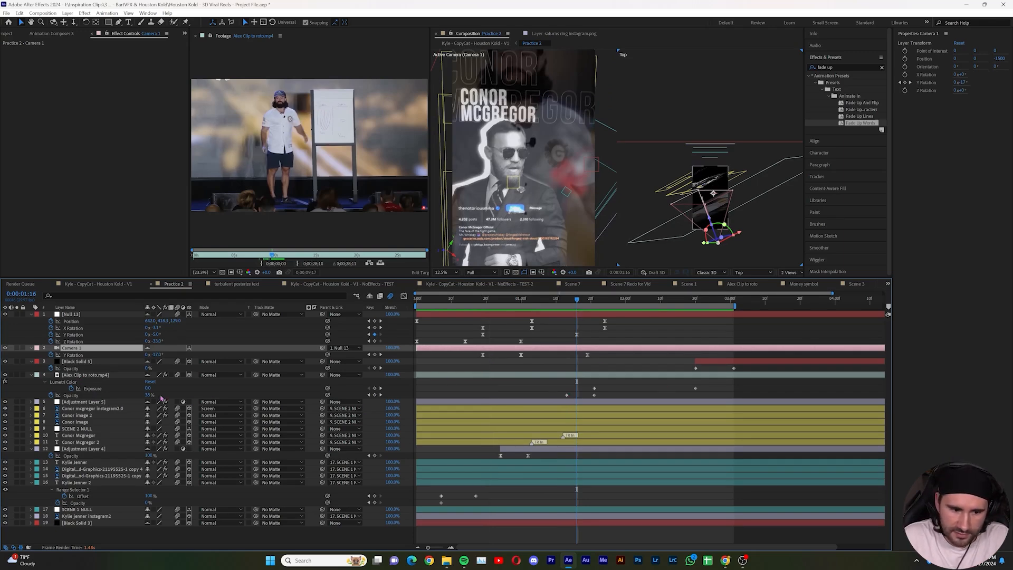
pyautogui.moveTo(576, 302); pyautogui.dragTo(667, 311)
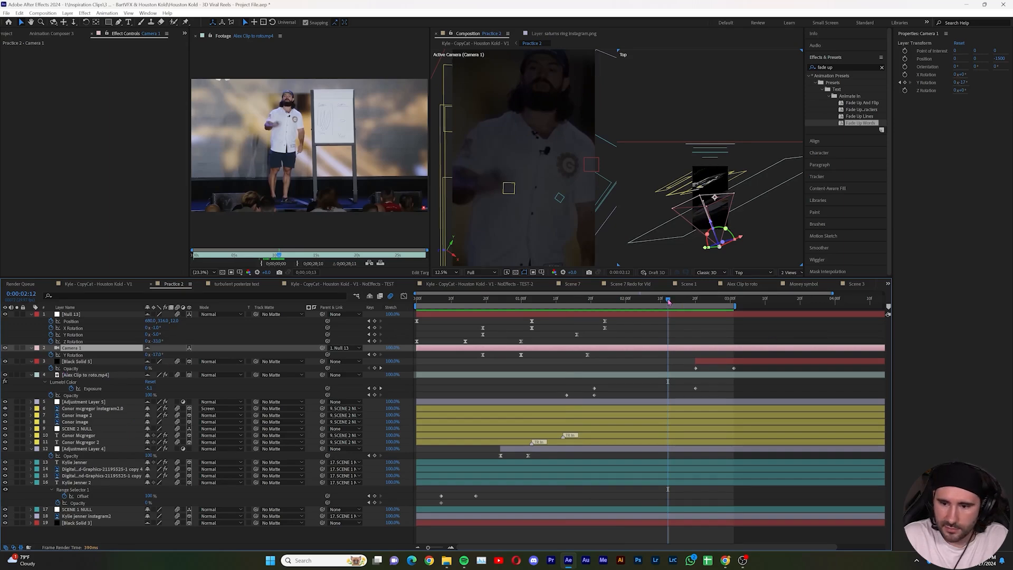
# - Replay the camera move from near the start, and scrub through the Alex clip's fade to black up to 0:00:03:01
pyautogui.moveTo(643, 303); pyautogui.dragTo(434, 301)
pyautogui.press('space')
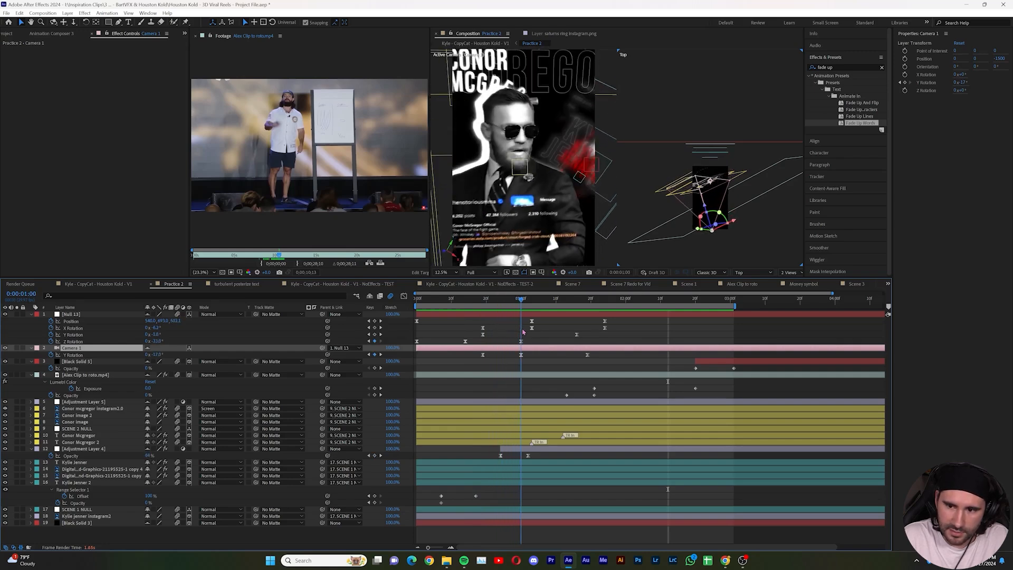
pyautogui.moveTo(555, 344); pyautogui.dragTo(556, 343)
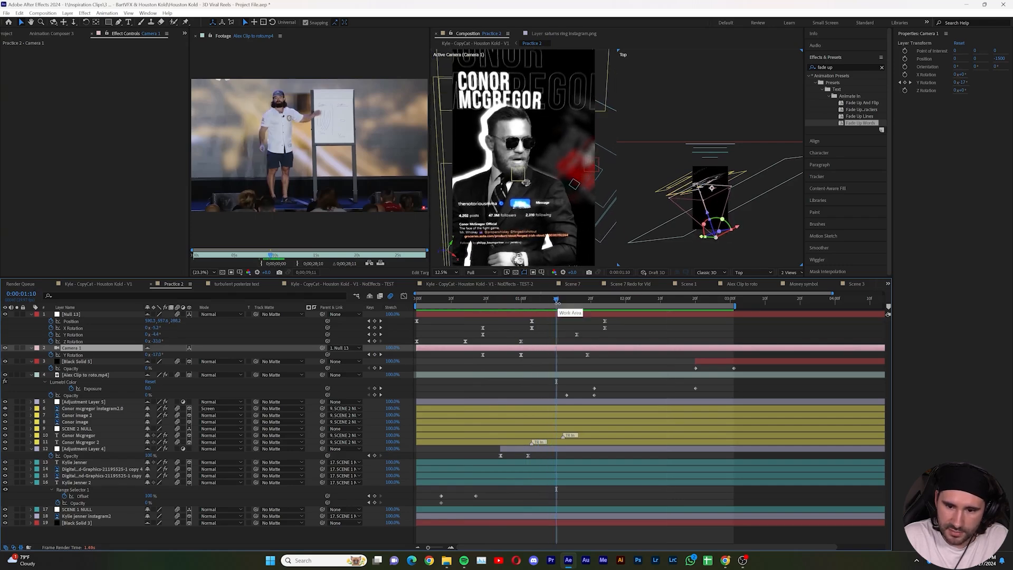
pyautogui.moveTo(557, 303); pyautogui.dragTo(666, 306)
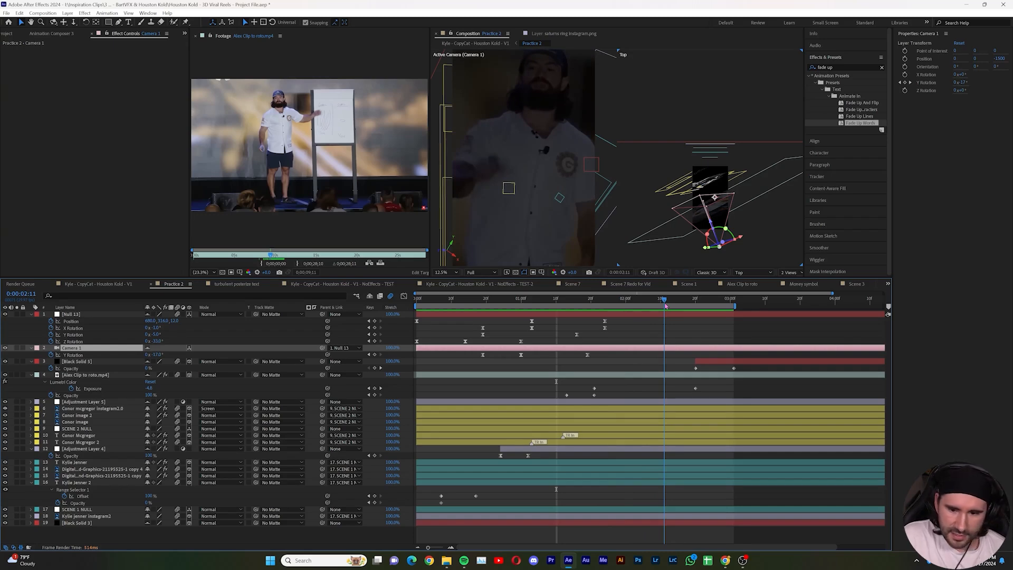
pyautogui.moveTo(668, 306); pyautogui.dragTo(744, 313)
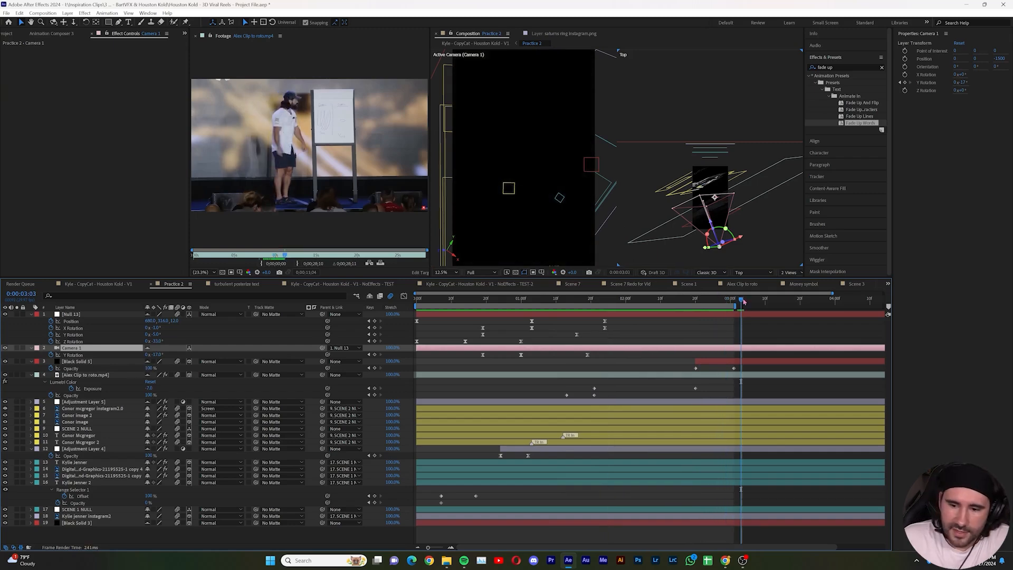
# - Preview the composition from its first frame and jump to the Kylie Jenner scene at 0:00:00:16
pyautogui.press('Home')
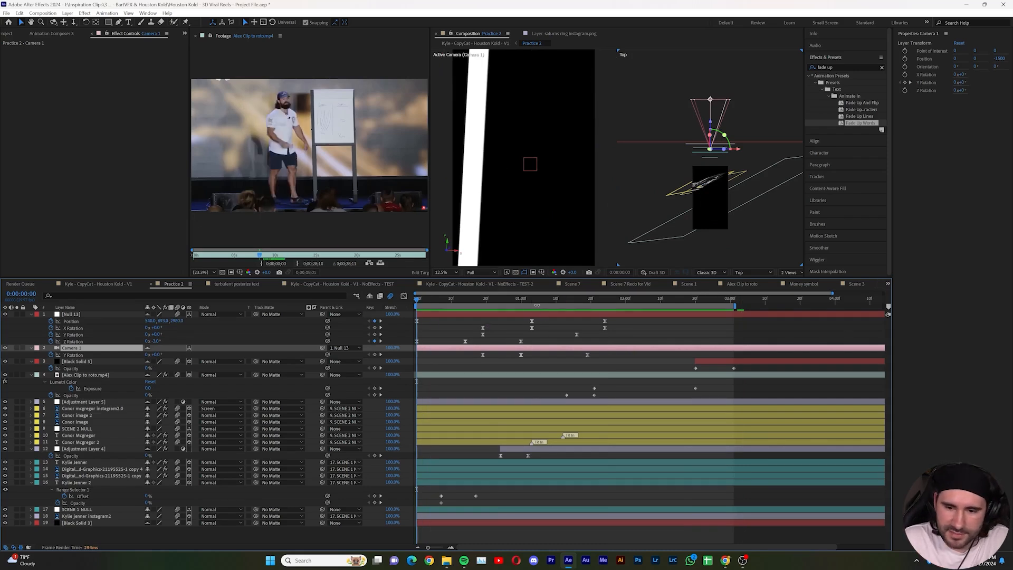
pyautogui.press('space')
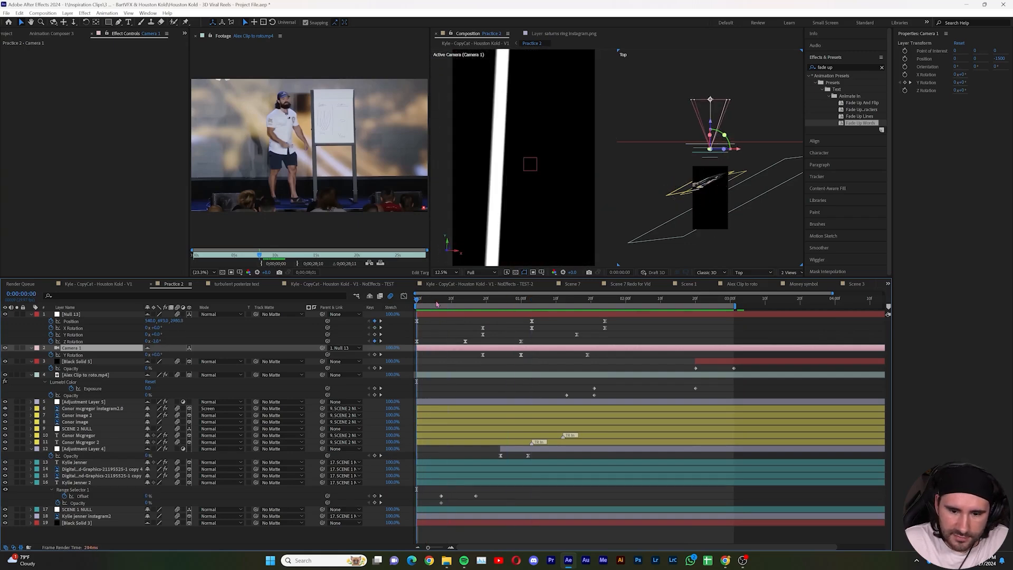
pyautogui.click(471, 304)
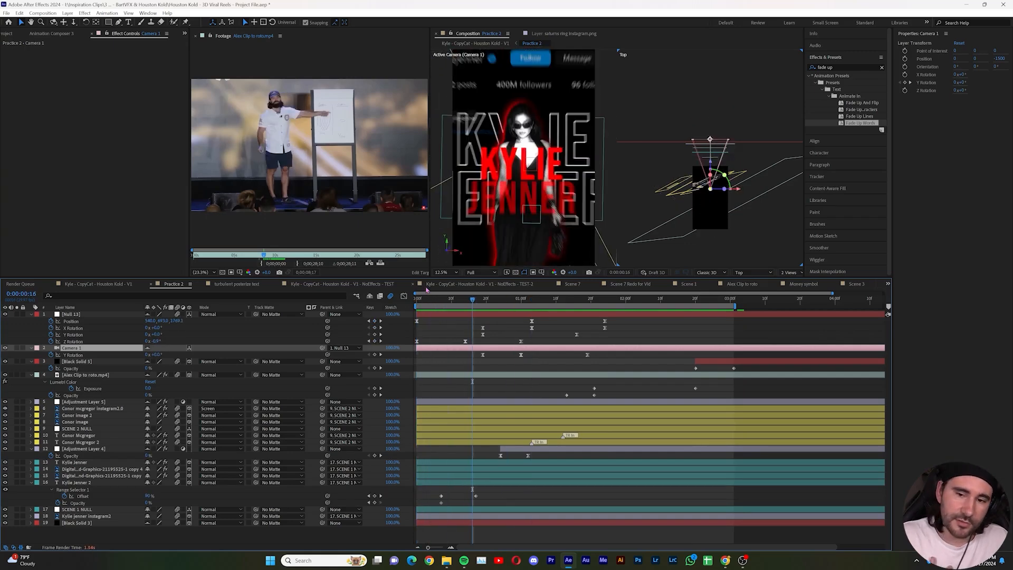